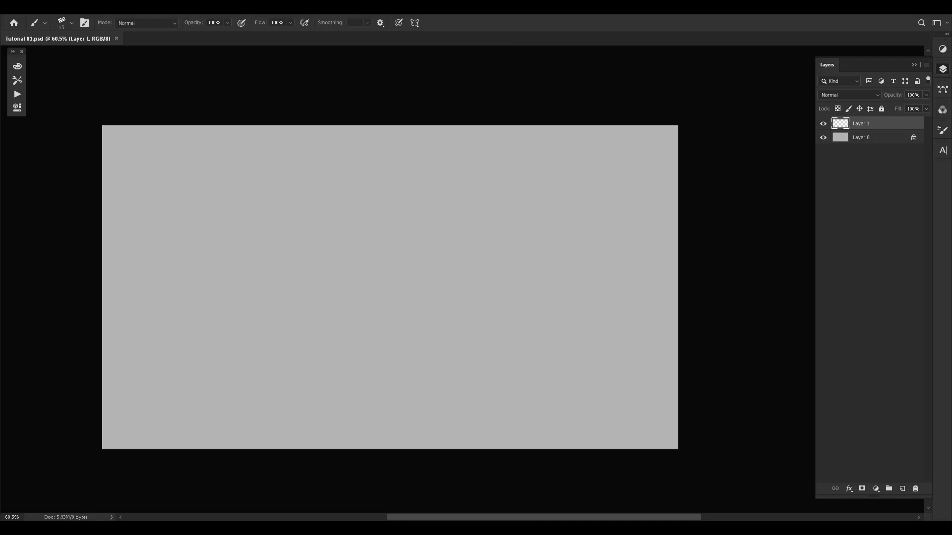
# - Choose the Brush.psd 573 preset at 60 px for painting on Layer 1
pyautogui.click(863, 139)
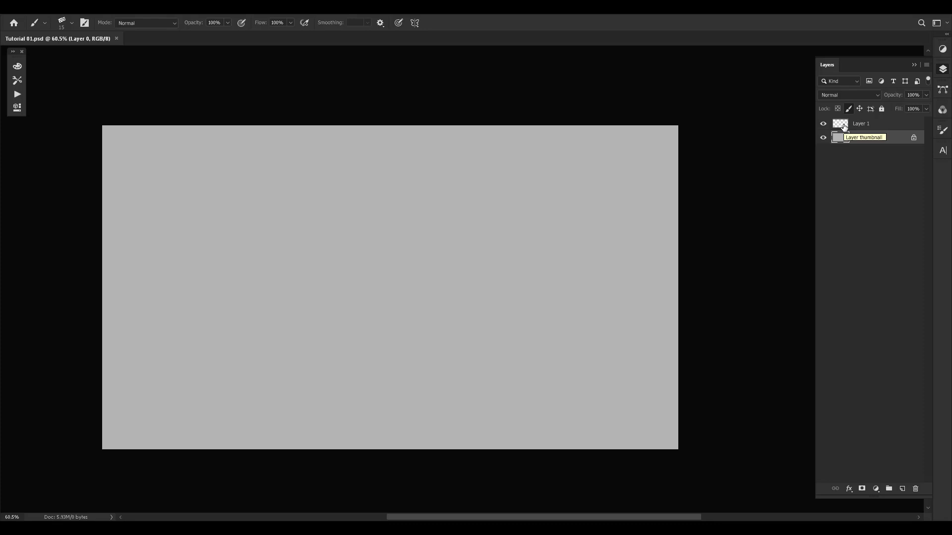
pyautogui.click(859, 125)
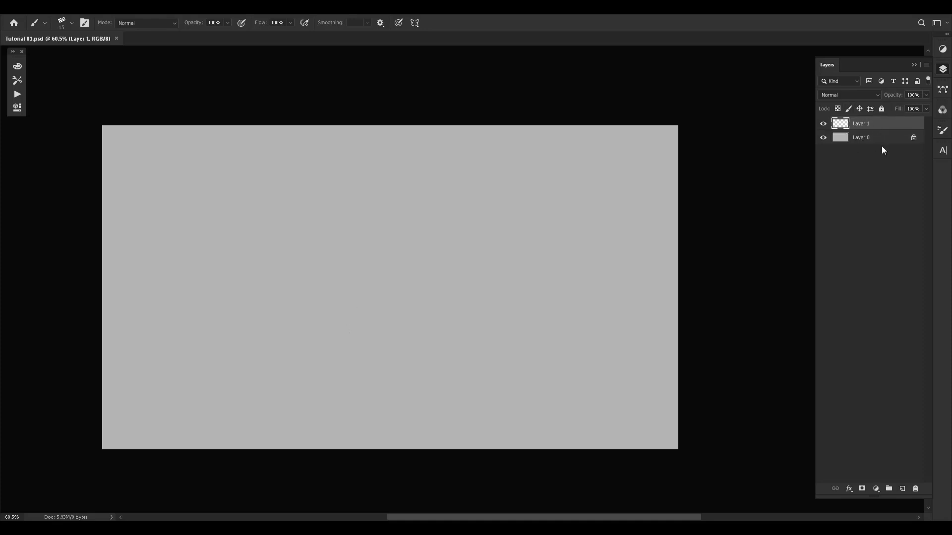
pyautogui.click(381, 291)
pyautogui.rightClick(330, 252)
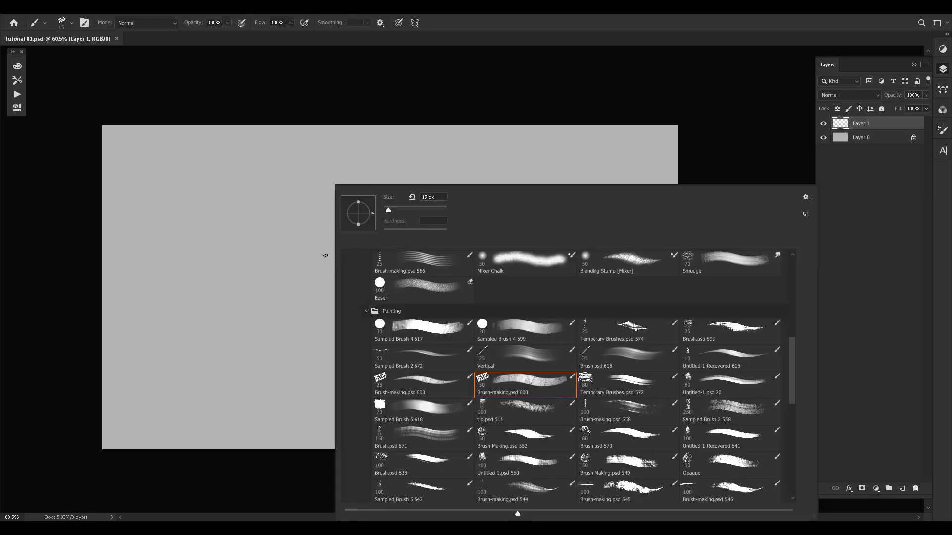
pyautogui.moveTo(793, 371)
pyautogui.mouseDown()
pyautogui.moveTo(793, 392)
pyautogui.moveTo(794, 382)
pyautogui.mouseUp()
pyautogui.click(611, 349)
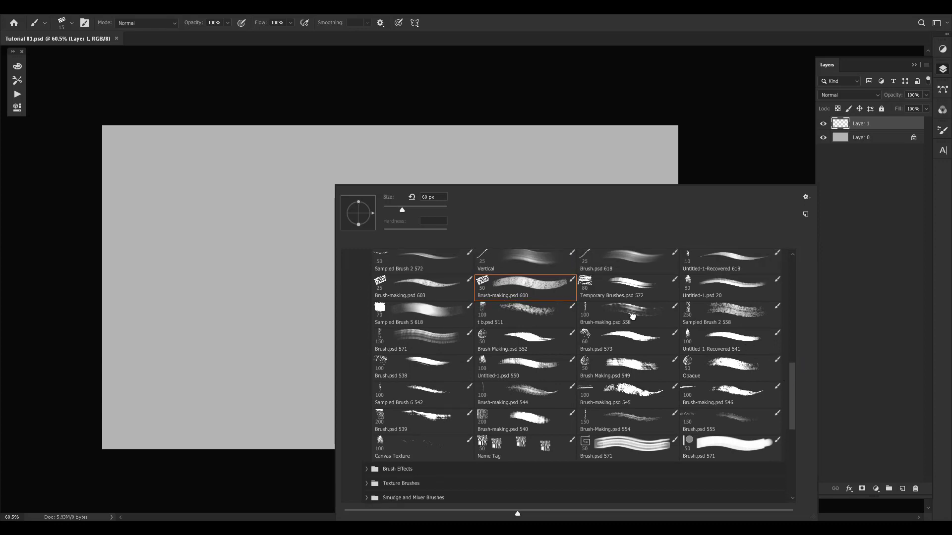
pyautogui.click(725, 144)
pyautogui.rightClick(454, 265)
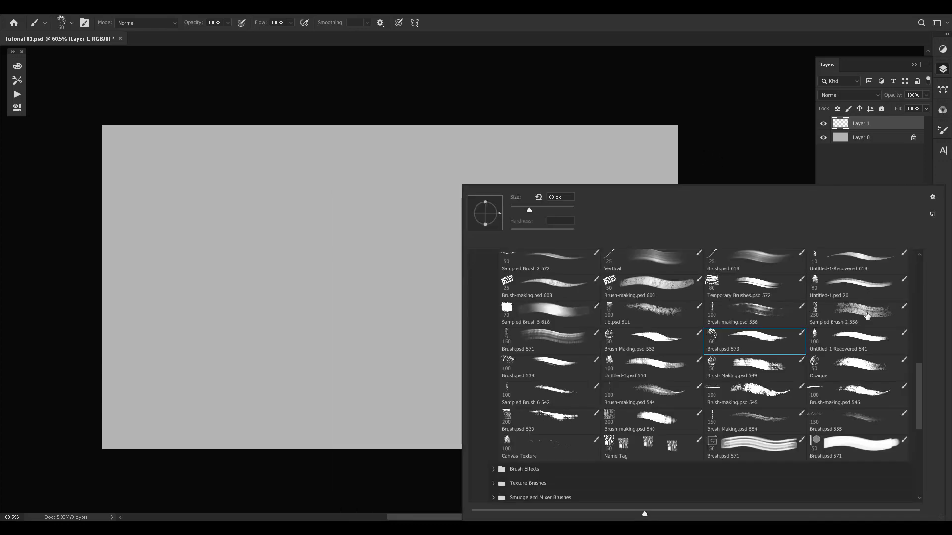
pyautogui.moveTo(917, 370)
pyautogui.mouseDown()
pyautogui.moveTo(914, 348)
pyautogui.moveTo(920, 361)
pyautogui.mouseUp()
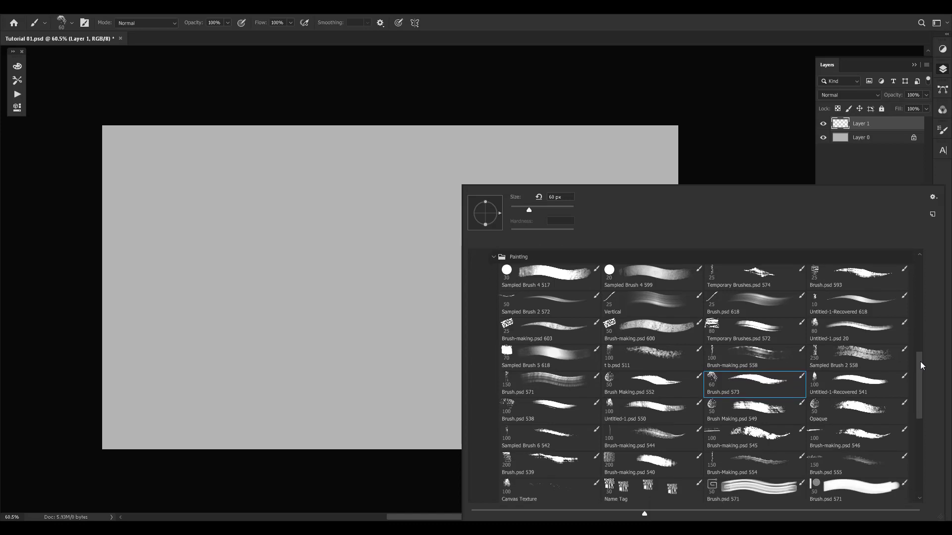
pyautogui.click(331, 463)
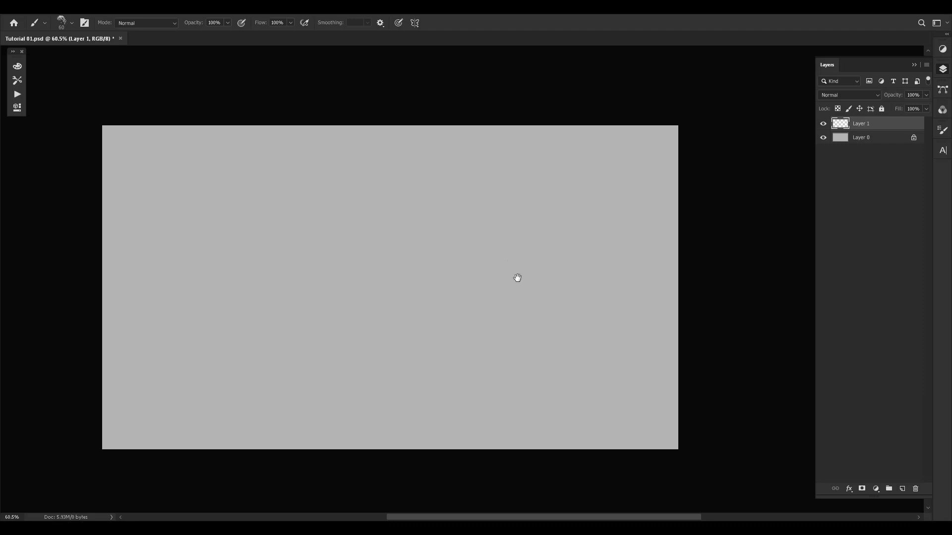
pyautogui.moveTo(516, 278); pyautogui.dragTo(514, 272)
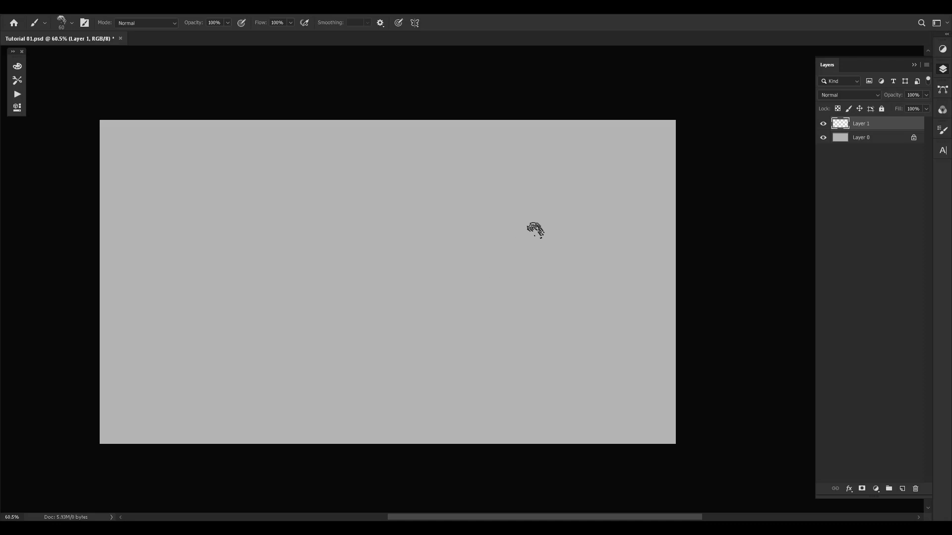
pyautogui.moveTo(486, 285); pyautogui.dragTo(495, 276)
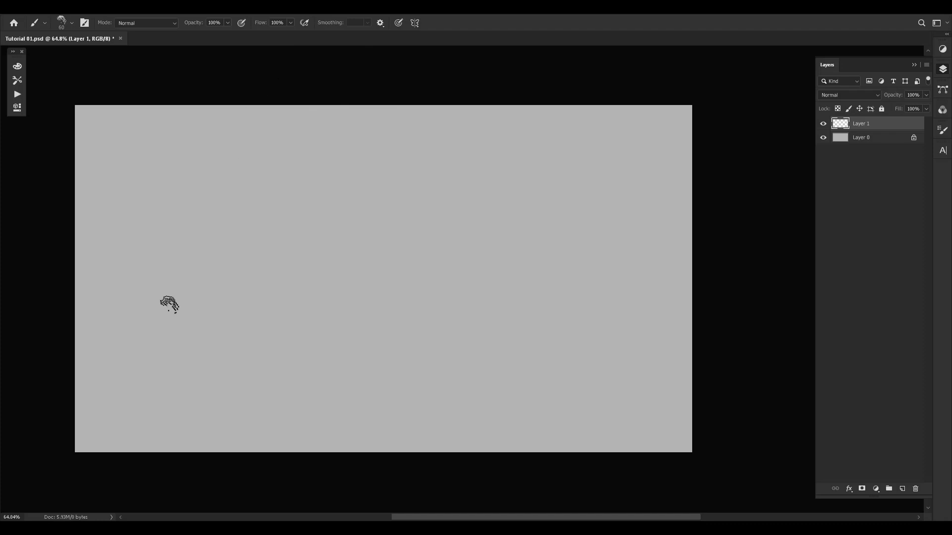
pyautogui.rightClick(171, 299)
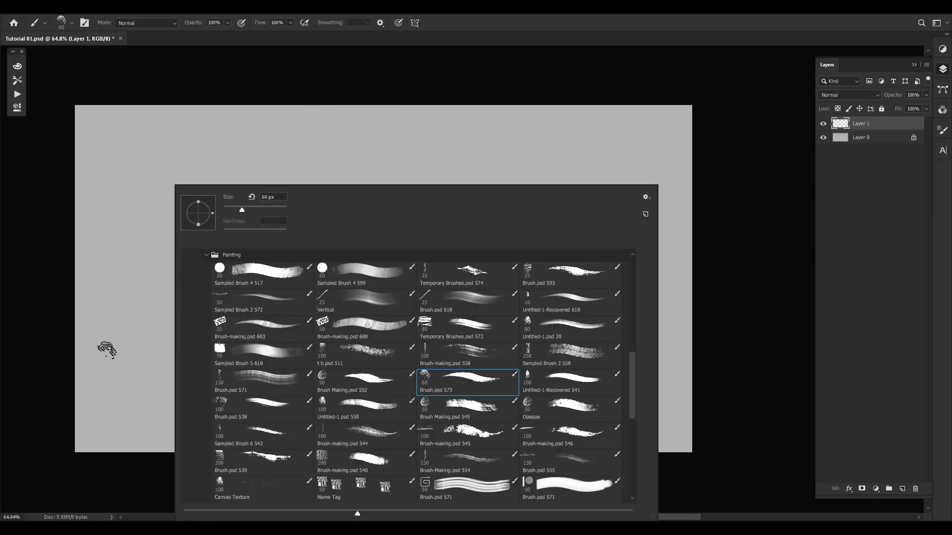
pyautogui.keyDown('alt'); pyautogui.click(44, 336); pyautogui.keyUp('alt')
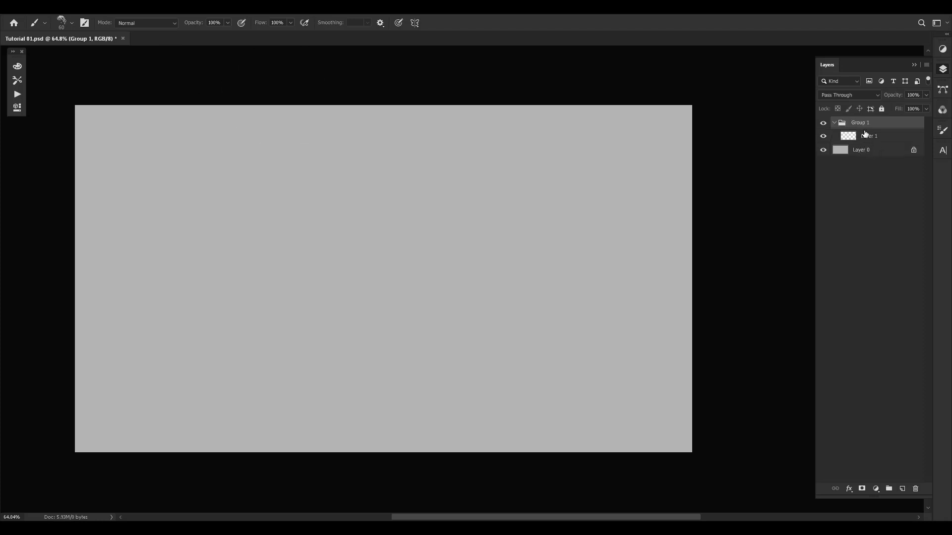
# - Name the layer group Silhouette and select Layer 1 inside it
pyautogui.doubleClick(862, 124)
pyautogui.press('Return')
pyautogui.click(867, 139)
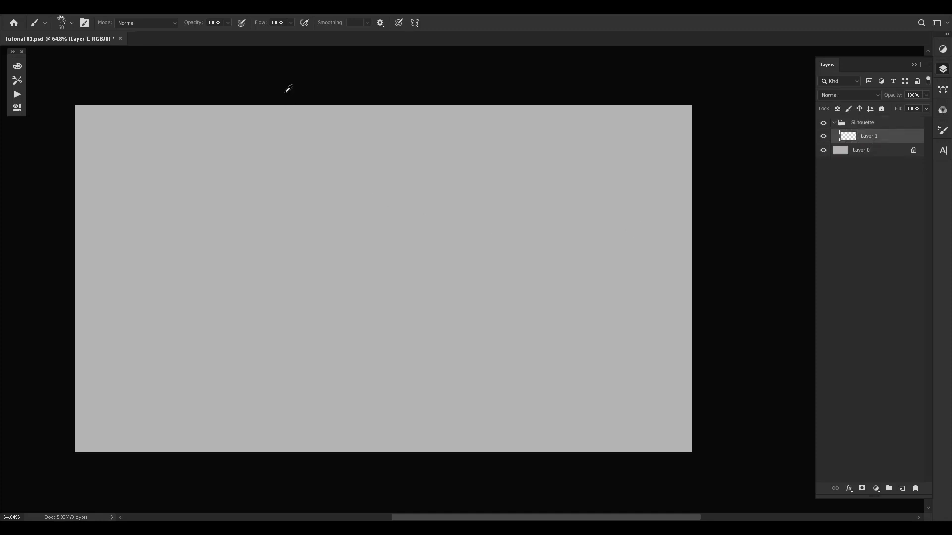
# - Change the colour around the canvas to black and sample that black as the brush colour
pyautogui.rightClick(306, 81)
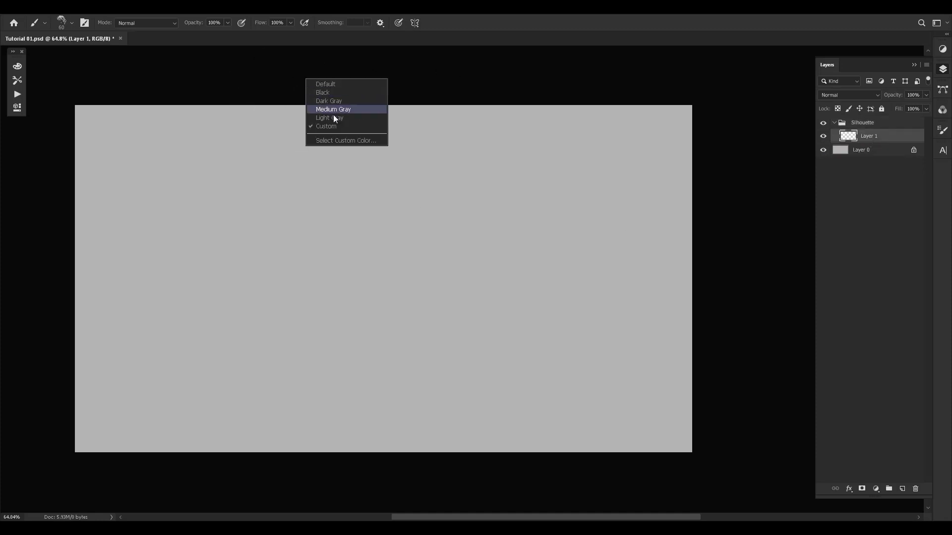
pyautogui.click(343, 85)
pyautogui.keyDown('alt'); pyautogui.click(451, 70); pyautogui.keyUp('alt')
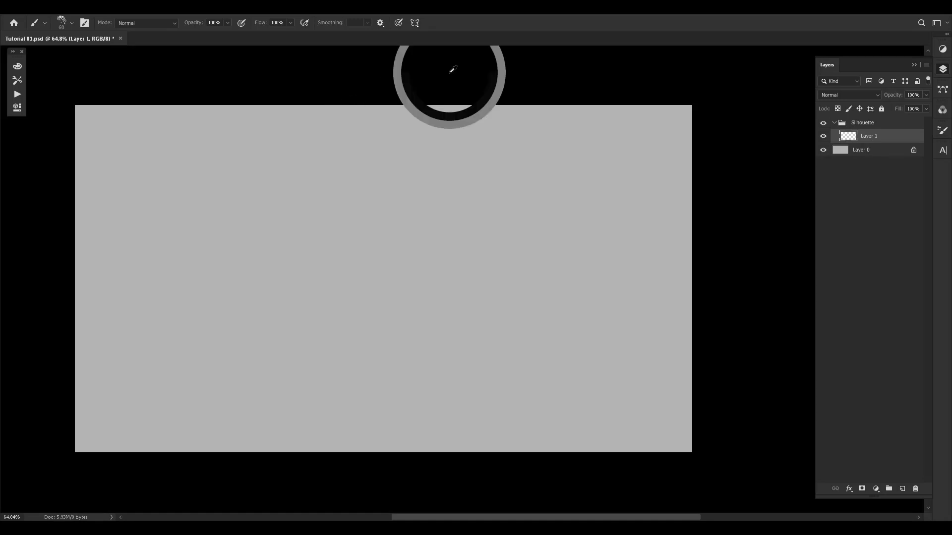
pyautogui.keyDown('alt'); pyautogui.click(399, 74); pyautogui.keyUp('alt')
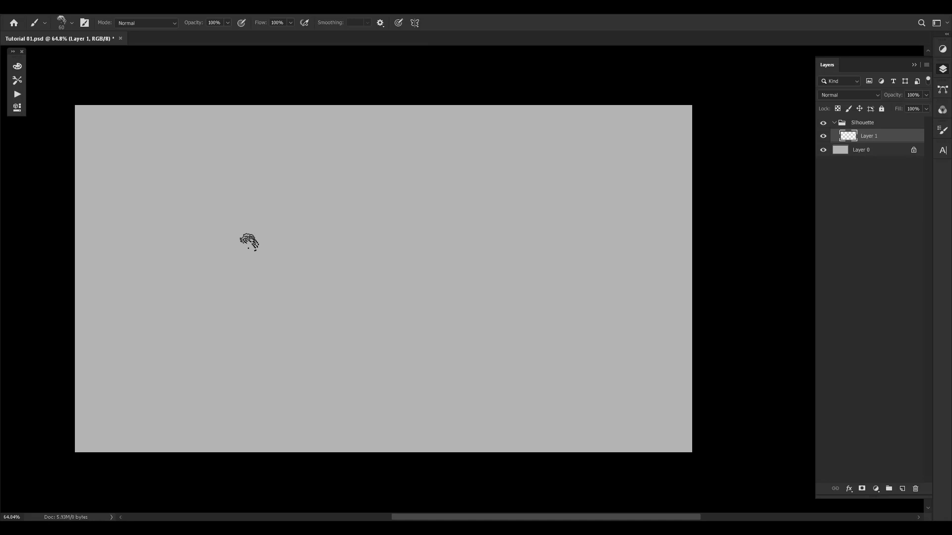
# - Paint a first creature's drooping head, thin hanging trunk stroke and arched neck and torso in black on the canvas's left side
pyautogui.moveTo(229, 293); pyautogui.dragTo(242, 287)
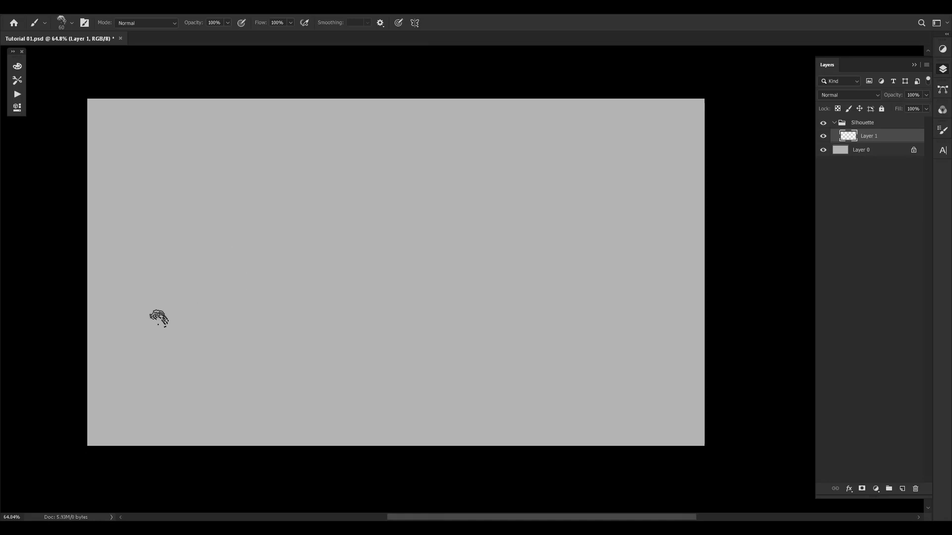
pyautogui.moveTo(170, 233)
pyautogui.mouseDown()
pyautogui.moveTo(185, 375)
pyautogui.moveTo(178, 262)
pyautogui.mouseUp()
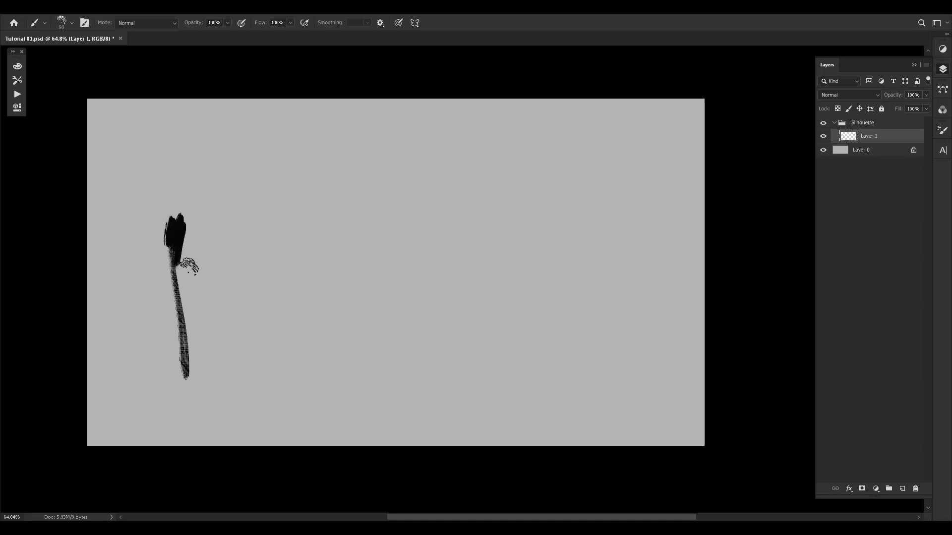
pyautogui.moveTo(196, 226); pyautogui.dragTo(191, 267)
pyautogui.press(']')
pyautogui.press(']')
pyautogui.press(']')
pyautogui.press(']')
pyautogui.press(']')
pyautogui.press(']')
pyautogui.press(']')
pyautogui.moveTo(201, 230)
pyautogui.mouseDown()
pyautogui.moveTo(246, 244)
pyautogui.moveTo(238, 275)
pyautogui.moveTo(261, 265)
pyautogui.moveTo(270, 289)
pyautogui.moveTo(278, 268)
pyautogui.moveTo(271, 305)
pyautogui.mouseUp()
pyautogui.moveTo(278, 242); pyautogui.dragTo(276, 300)
# - Fill out the creature's chest and rear torso, and block in a front leg with a 100 px brush
pyautogui.press('[')
pyautogui.press('[')
pyautogui.press('[')
pyautogui.press('[')
pyautogui.press('[')
pyautogui.press('[')
pyautogui.moveTo(216, 259)
pyautogui.mouseDown()
pyautogui.moveTo(263, 296)
pyautogui.moveTo(304, 271)
pyautogui.mouseUp()
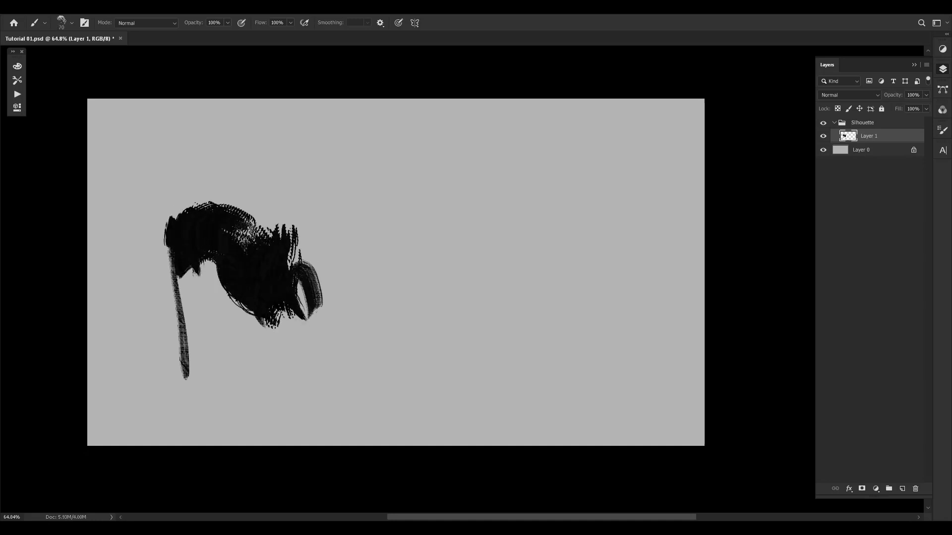
pyautogui.press(']')
pyautogui.press(']')
pyautogui.moveTo(247, 228)
pyautogui.mouseDown()
pyautogui.moveTo(325, 263)
pyautogui.moveTo(224, 392)
pyautogui.mouseUp()
# - Paint the creature's remaining front legs and two curved hind legs with an 80 px brush
pyautogui.press('[')
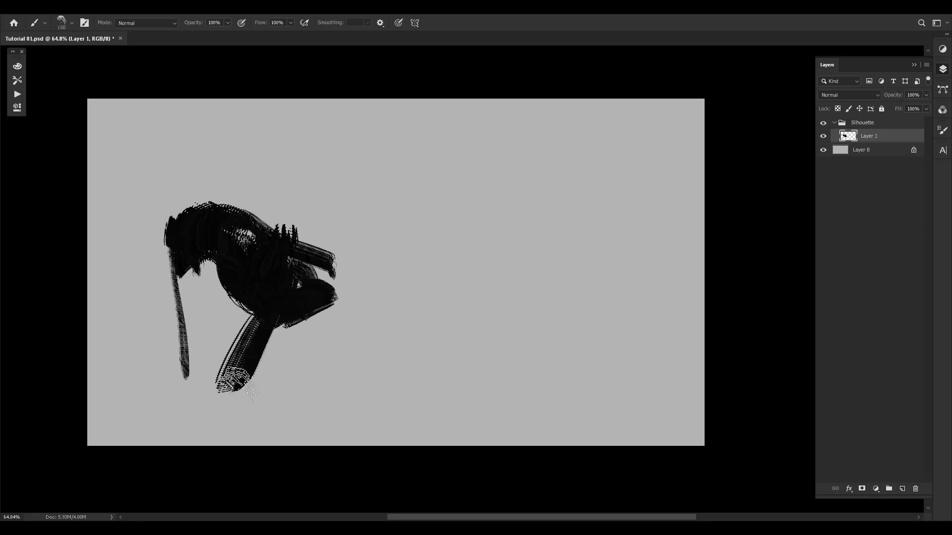
pyautogui.moveTo(233, 282); pyautogui.dragTo(267, 392)
pyautogui.moveTo(322, 310); pyautogui.dragTo(280, 357)
pyautogui.moveTo(331, 293); pyautogui.dragTo(372, 382)
pyautogui.moveTo(230, 315); pyautogui.dragTo(190, 399)
pyautogui.moveTo(297, 248)
pyautogui.mouseDown()
pyautogui.moveTo(357, 297)
pyautogui.moveTo(396, 365)
pyautogui.mouseUp()
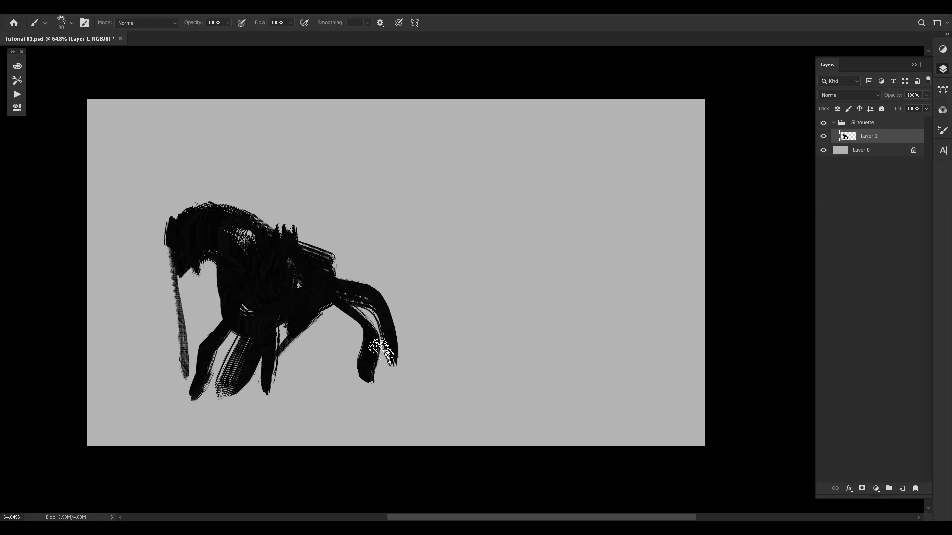
pyautogui.moveTo(369, 318)
pyautogui.mouseDown()
pyautogui.moveTo(419, 402)
pyautogui.moveTo(379, 353)
pyautogui.mouseUp()
# - Paint the creature's belly between the front and hind legs with a smaller brush
pyautogui.press('[')
pyautogui.moveTo(290, 278)
pyautogui.mouseDown()
pyautogui.moveTo(351, 312)
pyautogui.moveTo(283, 327)
pyautogui.mouseUp()
pyautogui.moveTo(283, 328)
pyautogui.mouseDown()
pyautogui.moveTo(328, 311)
pyautogui.moveTo(354, 316)
pyautogui.moveTo(357, 299)
pyautogui.moveTo(298, 330)
pyautogui.moveTo(366, 317)
pyautogui.mouseUp()
pyautogui.press('[')
pyautogui.press('[')
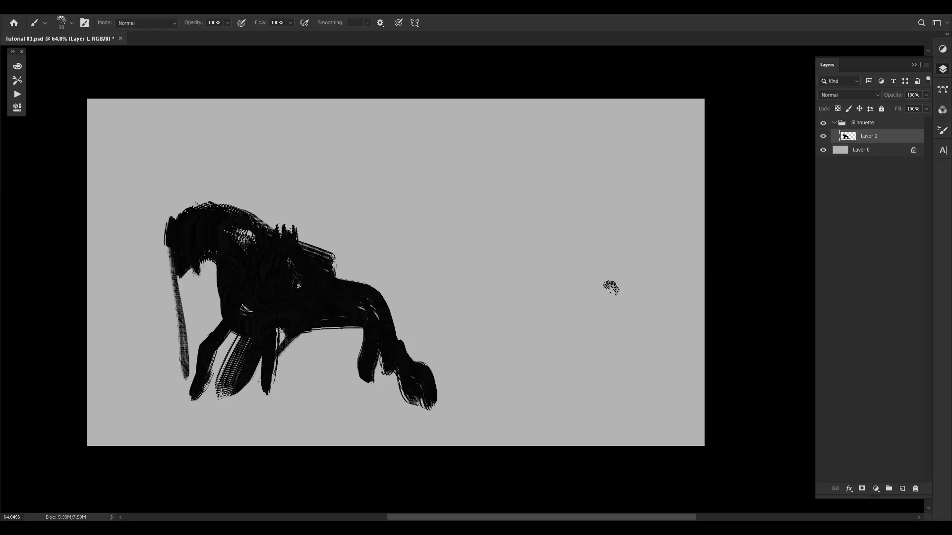
# - Flip the canvas horizontally
pyautogui.hotkey('ctrl', 'shift', 'h')
pyautogui.moveTo(558, 336); pyautogui.dragTo(471, 324)
pyautogui.moveTo(327, 282)
pyautogui.mouseDown()
pyautogui.moveTo(309, 298)
pyautogui.moveTo(254, 370)
pyautogui.moveTo(275, 349)
pyautogui.mouseUp()
pyautogui.hotkey('ctrl', 'z')
pyautogui.hotkey('ctrl', 'z')
pyautogui.moveTo(317, 308); pyautogui.dragTo(253, 383)
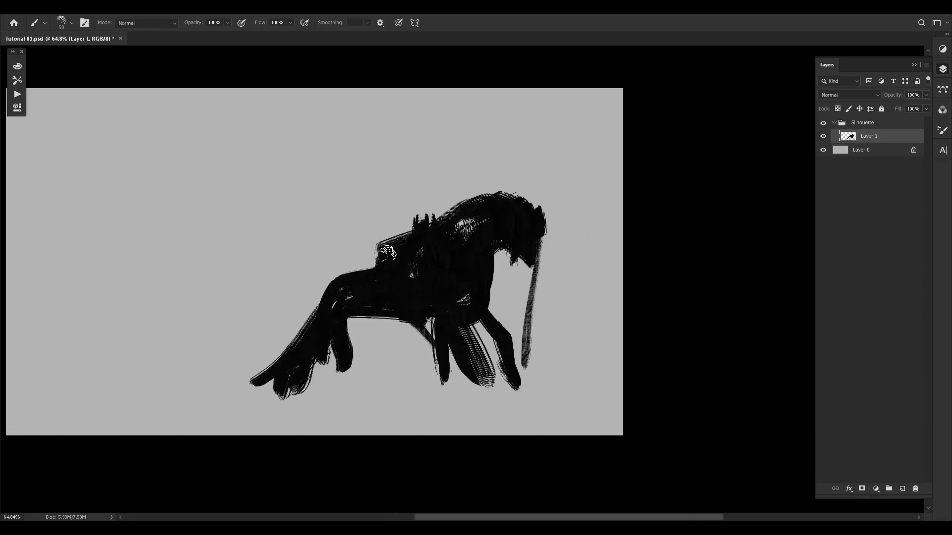
pyautogui.hotkey('ctrl', 'z')
pyautogui.moveTo(375, 265); pyautogui.dragTo(273, 355)
pyautogui.hotkey('ctrl', 'z')
pyautogui.moveTo(369, 263); pyautogui.dragTo(252, 381)
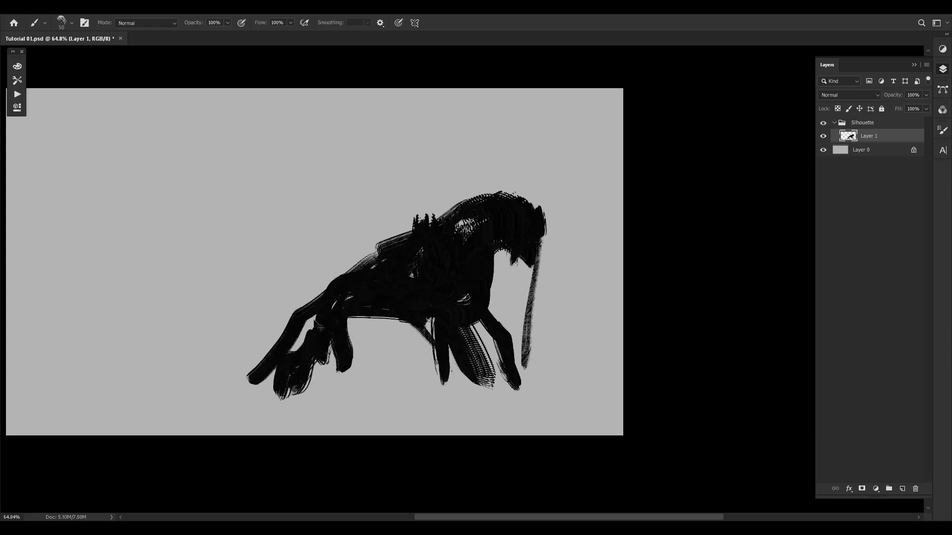
pyautogui.hotkey('ctrl', 'z')
pyautogui.moveTo(347, 278)
pyautogui.mouseDown()
pyautogui.moveTo(273, 386)
pyautogui.moveTo(283, 368)
pyautogui.moveTo(264, 371)
pyautogui.mouseUp()
pyautogui.hotkey('ctrl', 'z')
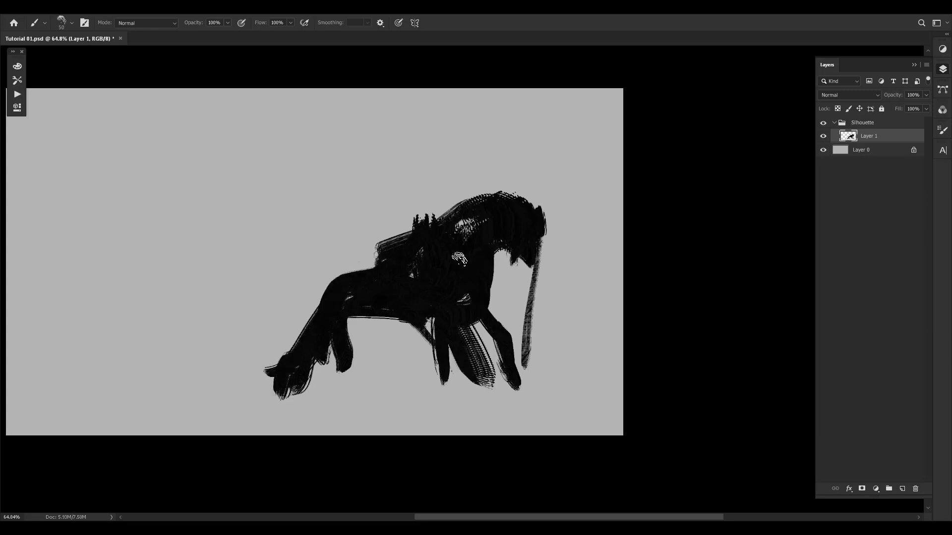
# - Paint a large raised wing on the creature's back and a pointed mass above its shoulders with an enlarged brush
pyautogui.moveTo(394, 237)
pyautogui.mouseDown()
pyautogui.moveTo(446, 235)
pyautogui.moveTo(400, 207)
pyautogui.mouseUp()
pyautogui.press(']')
pyautogui.press(']')
pyautogui.press(']')
pyautogui.press(']')
pyautogui.press(']')
pyautogui.press(']')
pyautogui.press(']')
pyautogui.press(']')
pyautogui.press(']')
pyautogui.moveTo(339, 178); pyautogui.dragTo(392, 238)
pyautogui.moveTo(413, 200); pyautogui.dragTo(471, 198)
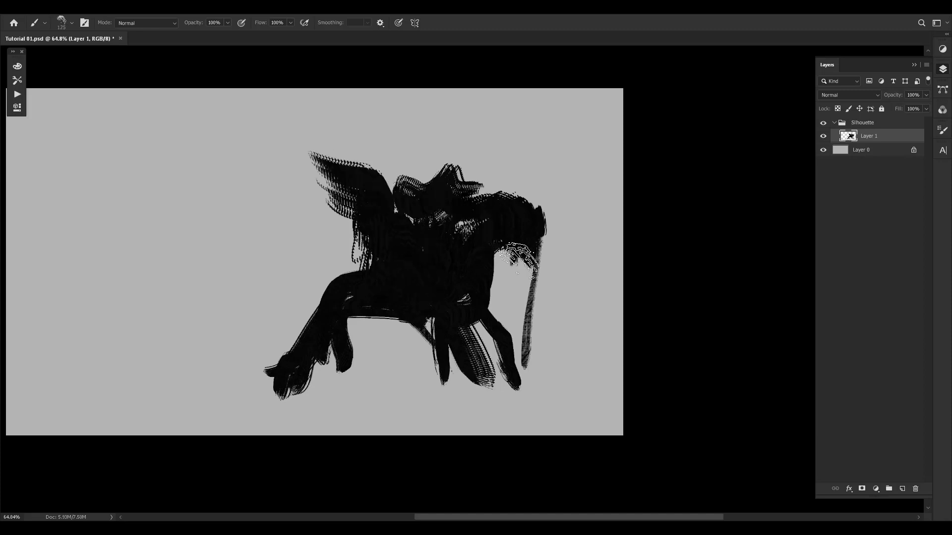
# - Thicken the creature's front legs near the feet with a much smaller brush
pyautogui.press('[')
pyautogui.press('[')
pyautogui.press('[')
pyautogui.press('[')
pyautogui.press('[')
pyautogui.press('[')
pyautogui.press('[')
pyautogui.moveTo(457, 344); pyautogui.dragTo(456, 382)
pyautogui.press('[')
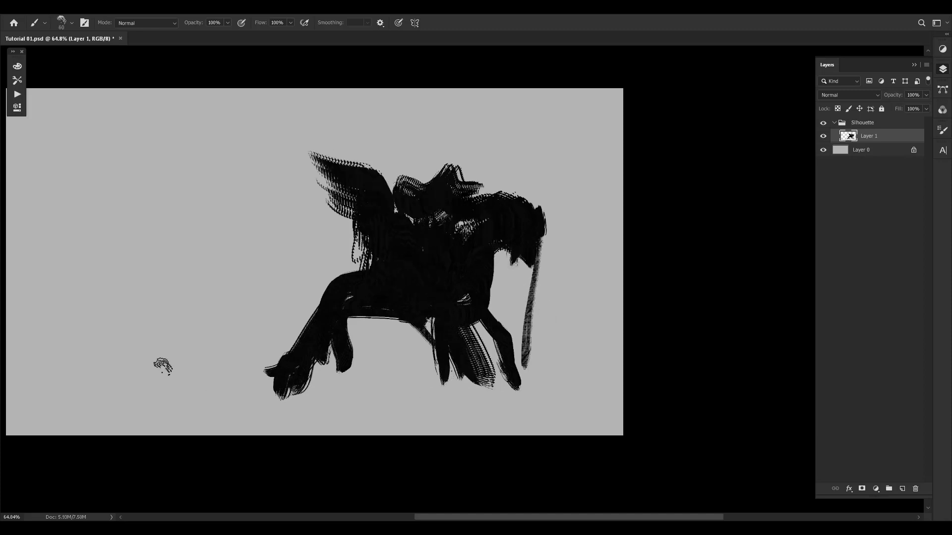
# - Extend the canvas leftwards with the Crop tool to more than double its width
pyautogui.moveTo(320, 330); pyautogui.dragTo(582, 346)
pyautogui.press('c')
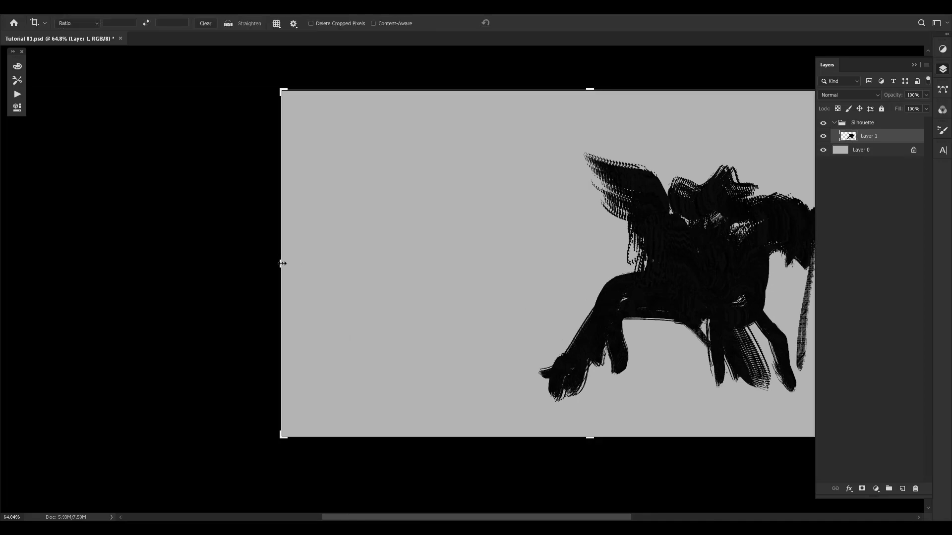
pyautogui.moveTo(281, 263); pyautogui.dragTo(61, 289)
pyautogui.press('Return')
# - Stretch Layer 0 with Free Transform so the gray background covers the transparent part of the widened canvas
pyautogui.click(861, 147)
pyautogui.press('v')
pyautogui.scroll(-3, 574, 266)
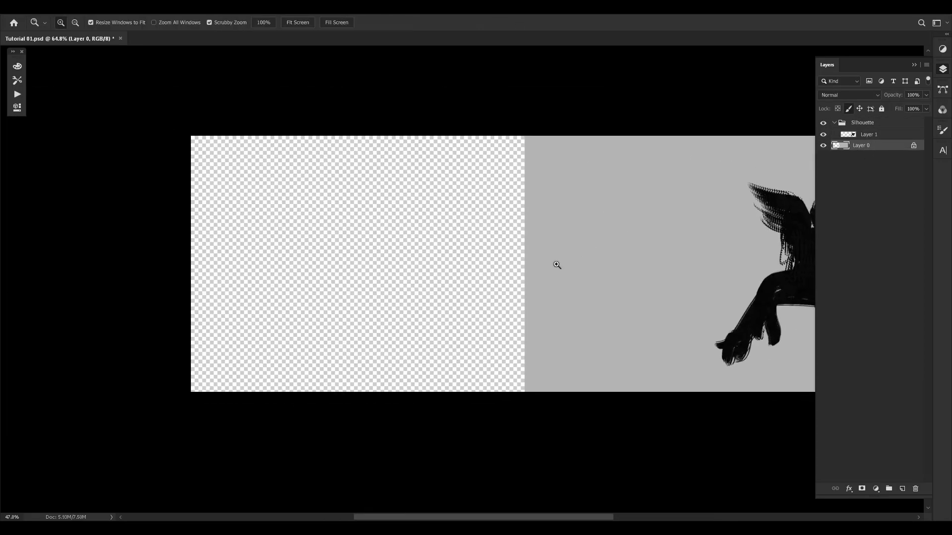
pyautogui.hotkey('ctrl', 't')
pyautogui.moveTo(470, 270); pyautogui.dragTo(146, 312)
pyautogui.press('Return')
# - Flip the widened canvas horizontally so the creature sits at its left end
pyautogui.press('c')
pyautogui.hotkey('ctrl', 'shift', 'h')
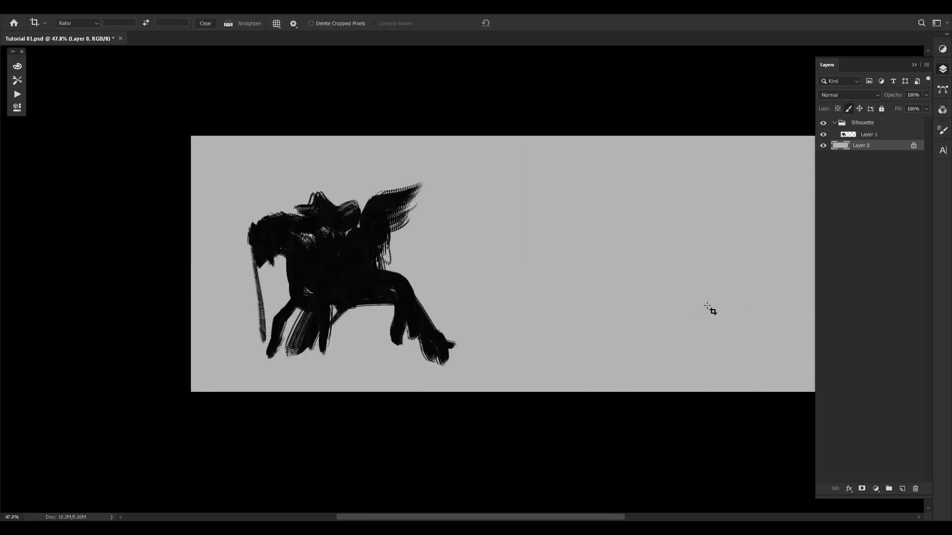
pyautogui.moveTo(696, 315); pyautogui.dragTo(542, 332)
pyautogui.press('z')
pyautogui.moveTo(315, 305); pyautogui.dragTo(317, 305)
pyautogui.press('c')
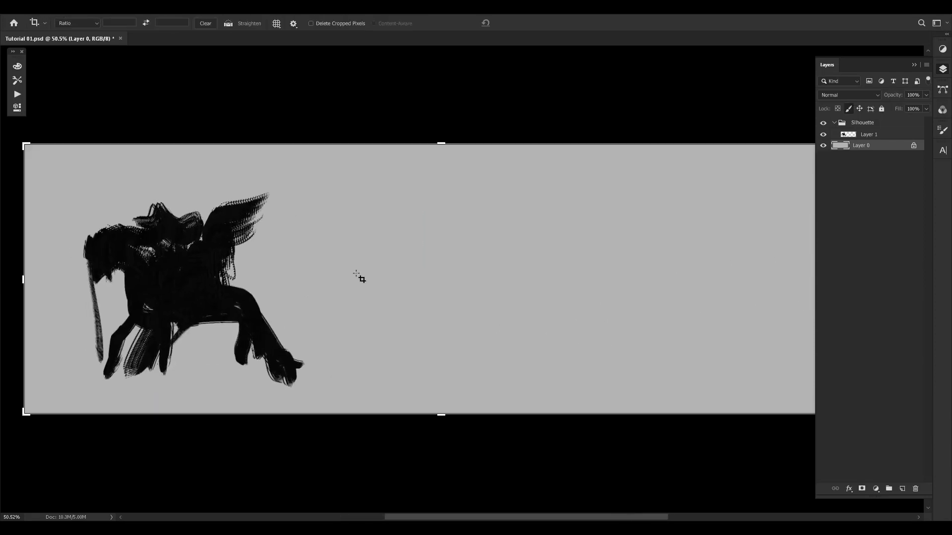
# - Start a second silhouette on Layer 1 to the right of the first, painting its head and shoulders with an enlarged brush
pyautogui.press('b')
pyautogui.click(880, 138)
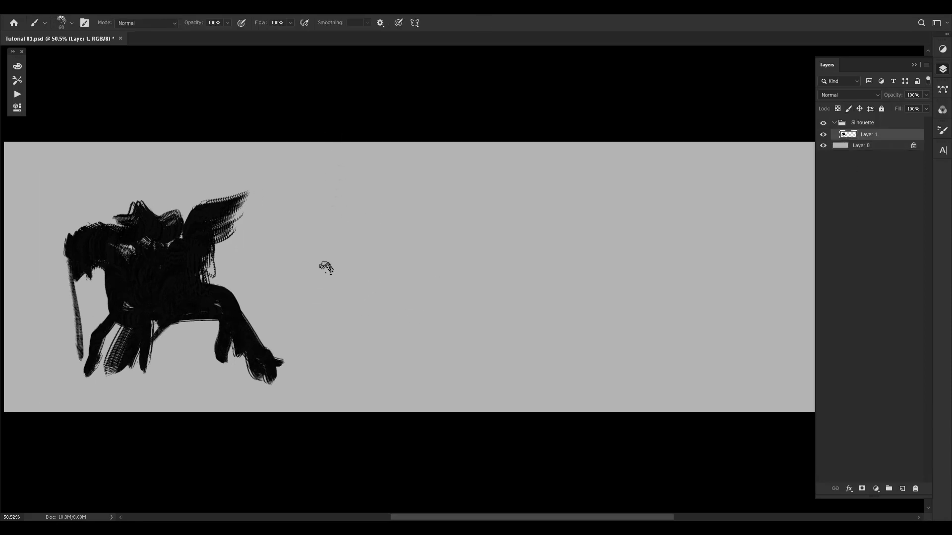
pyautogui.press(']')
pyautogui.press(']')
pyautogui.press(']')
pyautogui.press(']')
pyautogui.moveTo(336, 239); pyautogui.dragTo(320, 292)
pyautogui.moveTo(339, 255)
pyautogui.mouseDown()
pyautogui.moveTo(331, 296)
pyautogui.moveTo(356, 292)
pyautogui.mouseUp()
pyautogui.moveTo(359, 246)
pyautogui.mouseDown()
pyautogui.moveTo(366, 278)
pyautogui.moveTo(403, 265)
pyautogui.moveTo(416, 272)
pyautogui.mouseUp()
# - Block in the second silhouette's bulky torso with a larger brush
pyautogui.press(']')
pyautogui.press(']')
pyautogui.press(']')
pyautogui.press(']')
pyautogui.press(']')
pyautogui.moveTo(429, 218); pyautogui.dragTo(416, 314)
# - Add the second silhouette's lower legs, an upright spike and a bent arm with a progressively smaller brush
pyautogui.press('[')
pyautogui.press('[')
pyautogui.press('[')
pyautogui.press('[')
pyautogui.moveTo(328, 260)
pyautogui.mouseDown()
pyautogui.moveTo(337, 377)
pyautogui.moveTo(439, 353)
pyautogui.mouseUp()
pyautogui.press('[')
pyautogui.press('[')
pyautogui.moveTo(422, 263); pyautogui.dragTo(428, 193)
pyautogui.moveTo(436, 251); pyautogui.dragTo(477, 320)
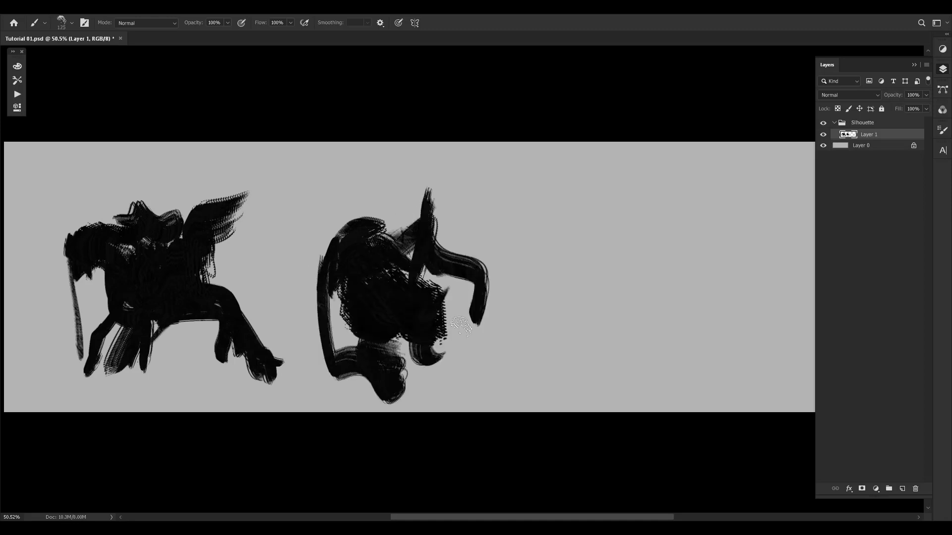
# - Add a curved second arm, a flat slanted cap and a rough mass behind the second silhouette
pyautogui.moveTo(425, 224); pyautogui.dragTo(449, 320)
pyautogui.moveTo(328, 227); pyautogui.dragTo(412, 204)
pyautogui.moveTo(379, 216); pyautogui.dragTo(399, 233)
pyautogui.moveTo(318, 248); pyautogui.dragTo(300, 285)
pyautogui.moveTo(327, 243)
pyautogui.mouseDown()
pyautogui.moveTo(292, 285)
pyautogui.moveTo(302, 303)
pyautogui.mouseUp()
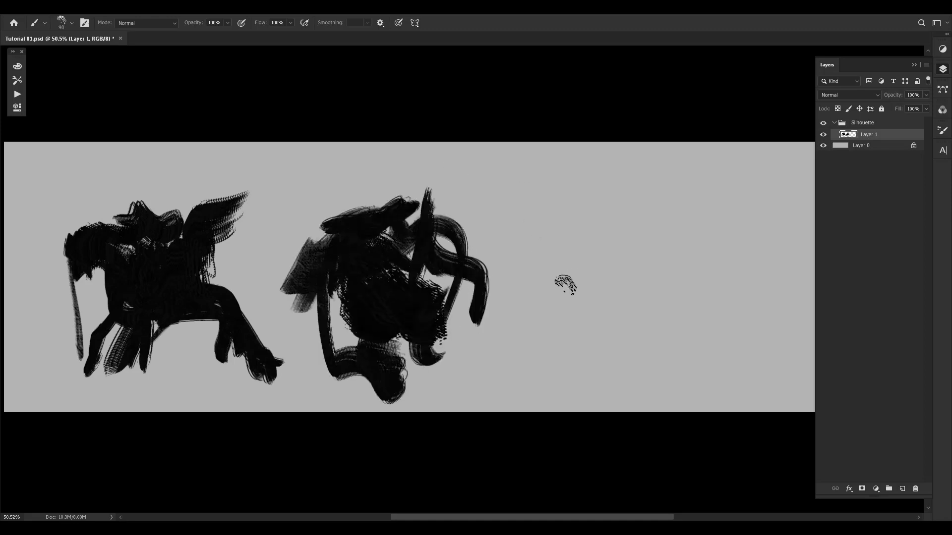
# - Start a third silhouette right of the second with hooked strokes and a long slanted spine, using a 125 px brush
pyautogui.moveTo(449, 279); pyautogui.dragTo(354, 269)
pyautogui.click(449, 254)
pyautogui.press(']')
pyautogui.press(']')
pyautogui.press(']')
pyautogui.moveTo(481, 213); pyautogui.dragTo(471, 257)
pyautogui.moveTo(496, 188); pyautogui.dragTo(454, 352)
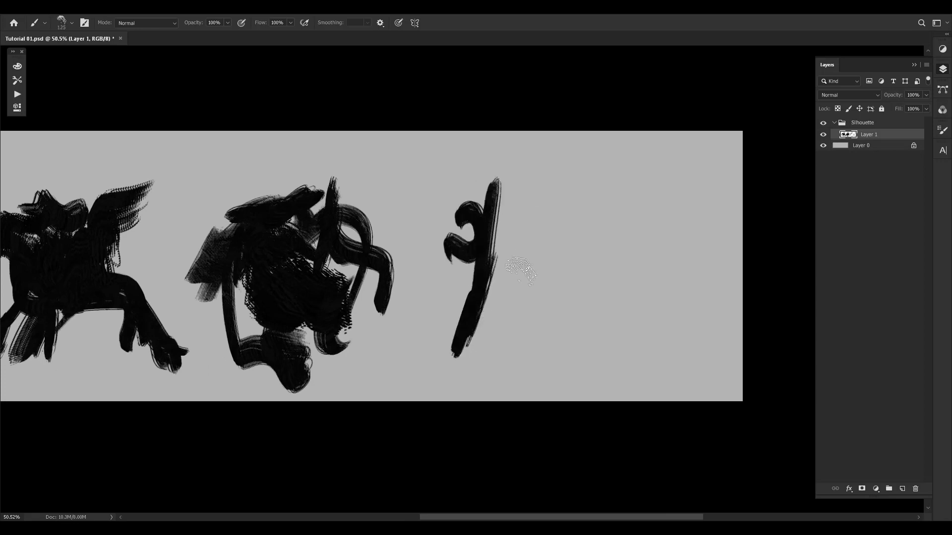
# - Fill out the third silhouette with a sweeping upper mass, a solid body, a diagonal lower-left limb and a right leg
pyautogui.moveTo(476, 263)
pyautogui.mouseDown()
pyautogui.moveTo(550, 188)
pyautogui.moveTo(476, 268)
pyautogui.moveTo(406, 365)
pyautogui.mouseUp()
pyautogui.press('[')
pyautogui.moveTo(451, 322)
pyautogui.mouseDown()
pyautogui.moveTo(535, 297)
pyautogui.moveTo(545, 347)
pyautogui.mouseUp()
pyautogui.press('[')
pyautogui.press('[')
pyautogui.press('[')
pyautogui.press('[')
pyautogui.press('[')
pyautogui.press('[')
pyautogui.press('[')
pyautogui.moveTo(469, 252)
pyautogui.mouseDown()
pyautogui.moveTo(452, 277)
pyautogui.moveTo(460, 288)
pyautogui.moveTo(433, 317)
pyautogui.moveTo(461, 268)
pyautogui.mouseUp()
pyautogui.press(']')
pyautogui.press(']')
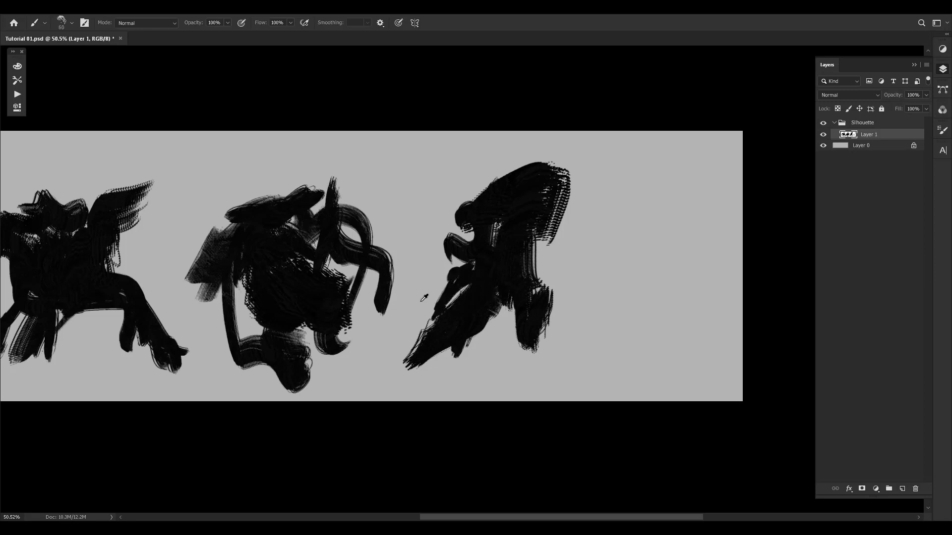
# - Start a fourth silhouette right of the third with a broad, slanted upright body, using a much larger brush
pyautogui.press(']')
pyautogui.press(']')
pyautogui.press(']')
pyautogui.press(']')
pyautogui.press(']')
pyautogui.press(']')
pyautogui.press(']')
pyautogui.press(']')
pyautogui.moveTo(627, 250)
pyautogui.mouseDown()
pyautogui.moveTo(611, 292)
pyautogui.moveTo(650, 204)
pyautogui.moveTo(652, 276)
pyautogui.moveTo(634, 340)
pyautogui.mouseUp()
# - Add the fourth silhouette's bent right leg, flat foot strokes and rounded left leg with a 90 px brush
pyautogui.press('[')
pyautogui.press('[')
pyautogui.press('[')
pyautogui.press('[')
pyautogui.press('[')
pyautogui.moveTo(647, 275)
pyautogui.mouseDown()
pyautogui.moveTo(645, 341)
pyautogui.moveTo(676, 327)
pyautogui.moveTo(696, 334)
pyautogui.mouseUp()
pyautogui.moveTo(698, 347); pyautogui.dragTo(632, 366)
pyautogui.moveTo(665, 307); pyautogui.dragTo(600, 374)
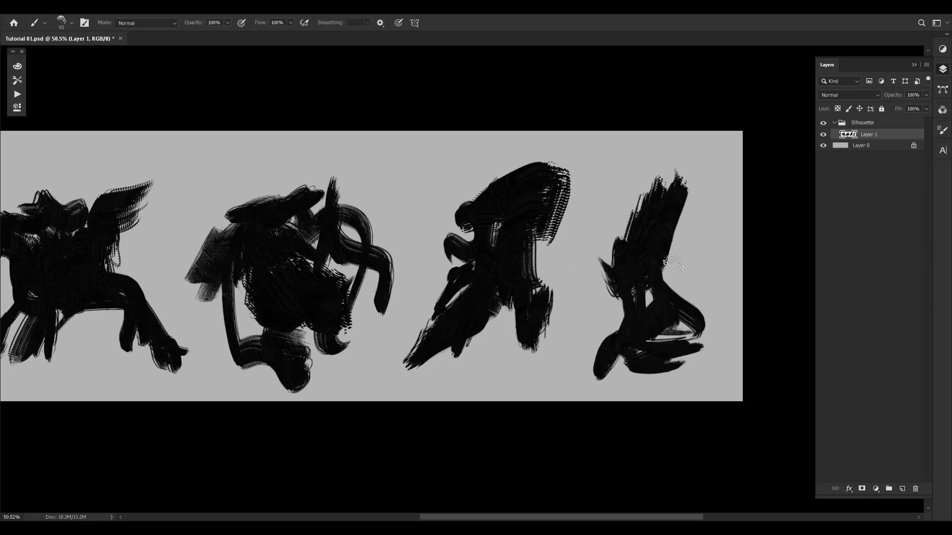
# - Paint a ragged wing-like mass on the fourth silhouette's right side with an enlarged brush, and reduce the brush to 80 px
pyautogui.press(']')
pyautogui.press(']')
pyautogui.press(']')
pyautogui.moveTo(686, 233)
pyautogui.mouseDown()
pyautogui.moveTo(686, 272)
pyautogui.moveTo(714, 288)
pyautogui.mouseUp()
pyautogui.press('[')
pyautogui.press('[')
pyautogui.press('[')
pyautogui.press('[')
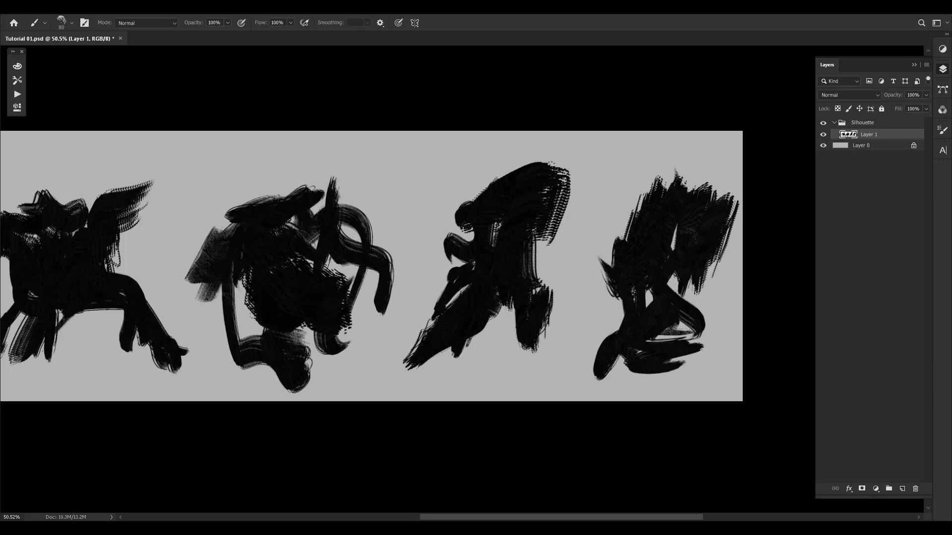
# - Flip the canvas horizontally to review the four silhouettes mirrored
pyautogui.press('F2')
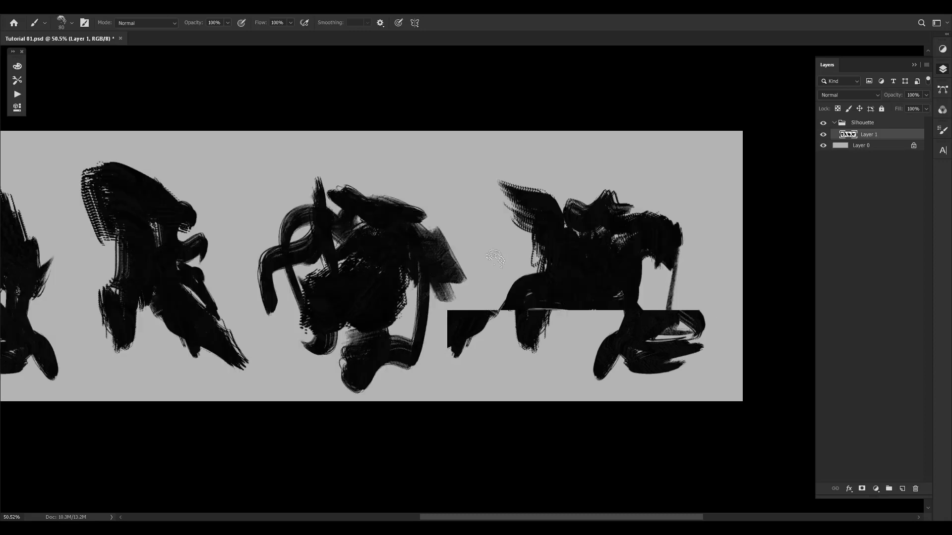
pyautogui.moveTo(393, 291); pyautogui.dragTo(489, 287)
pyautogui.moveTo(429, 263); pyautogui.dragTo(407, 287)
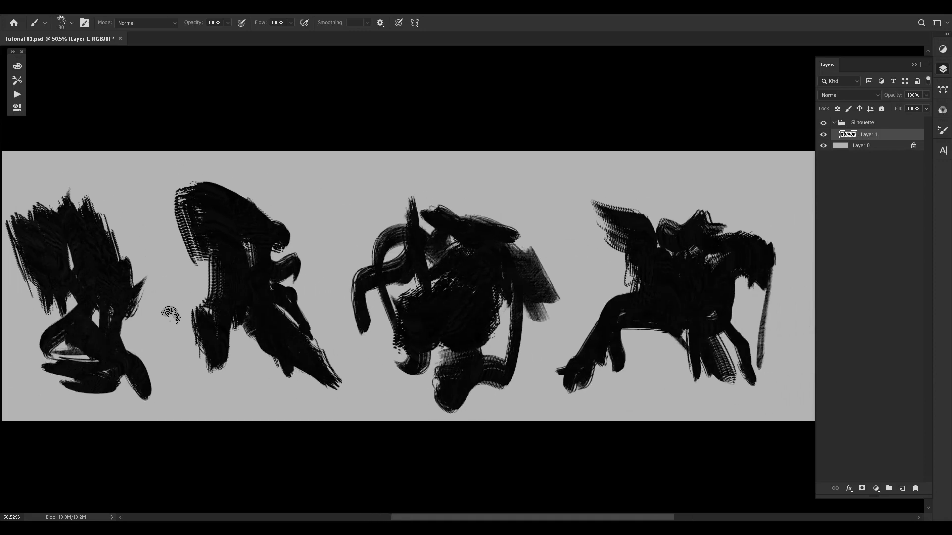
pyautogui.moveTo(175, 339)
pyautogui.mouseDown()
pyautogui.moveTo(183, 330)
pyautogui.moveTo(173, 329)
pyautogui.mouseUp()
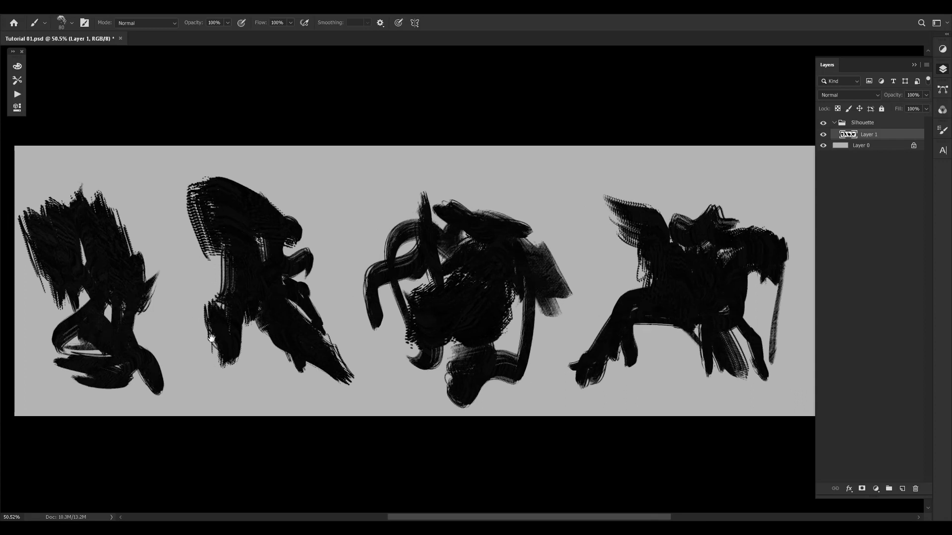
pyautogui.moveTo(259, 325); pyautogui.dragTo(307, 316)
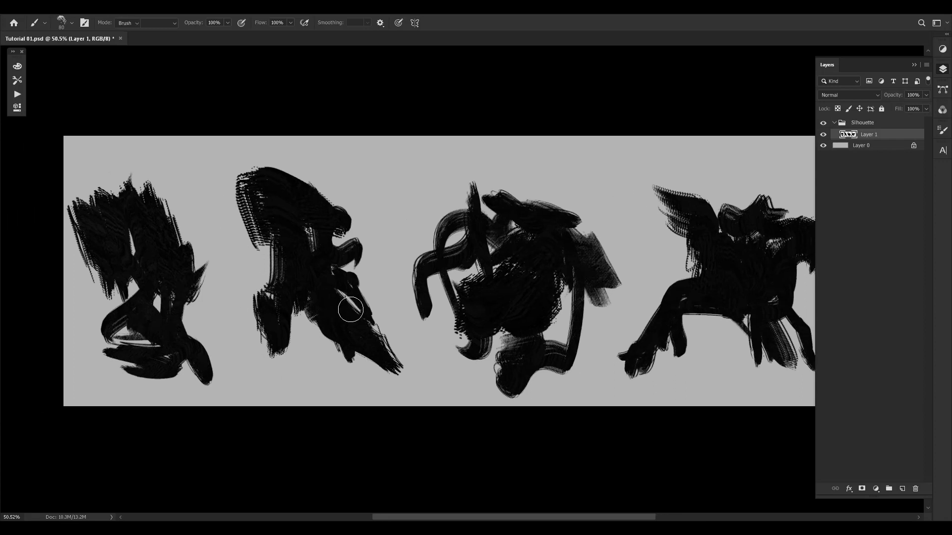
# - Erase the outer lower edge of the leftmost silhouette's wing with a round eraser, reducing it to 30 px
pyautogui.press('e')
pyautogui.rightClick(212, 310)
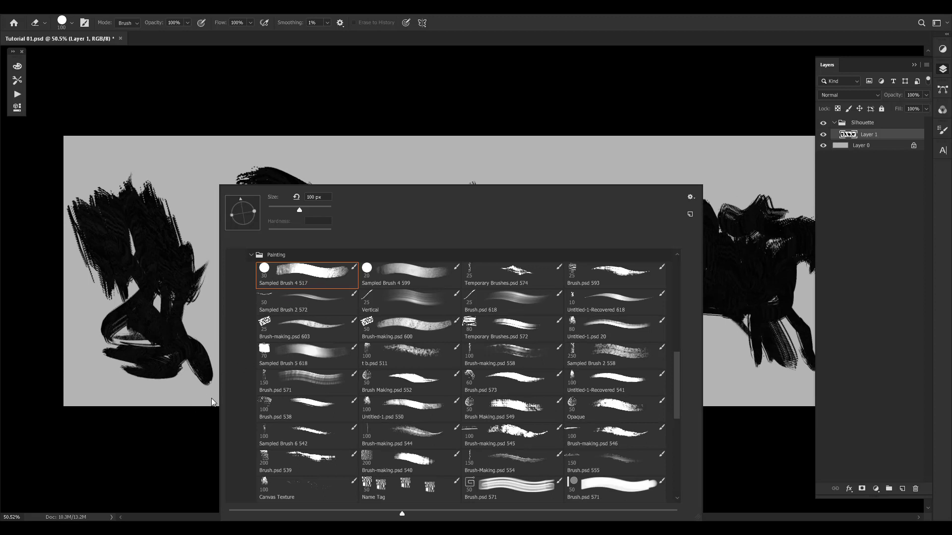
pyautogui.click(173, 445)
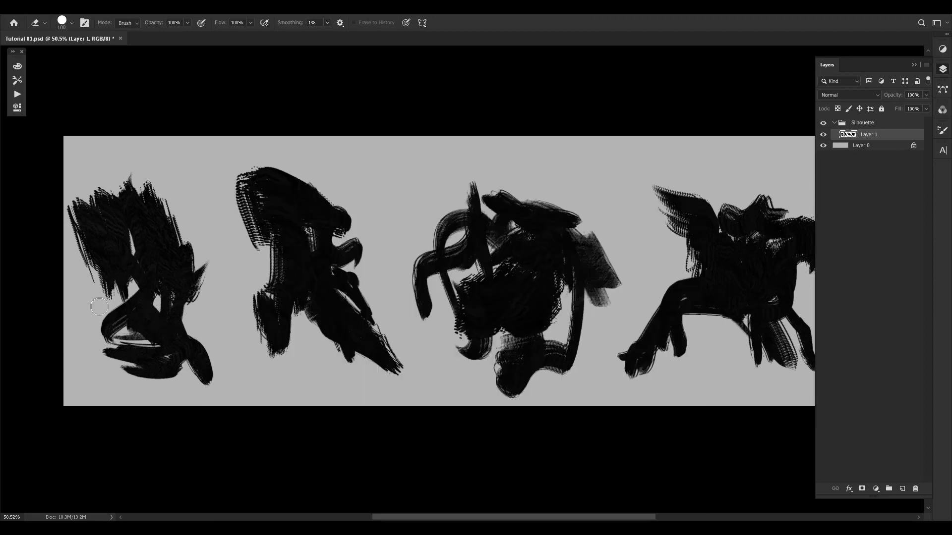
pyautogui.moveTo(124, 286)
pyautogui.mouseDown()
pyautogui.moveTo(132, 297)
pyautogui.moveTo(79, 238)
pyautogui.mouseUp()
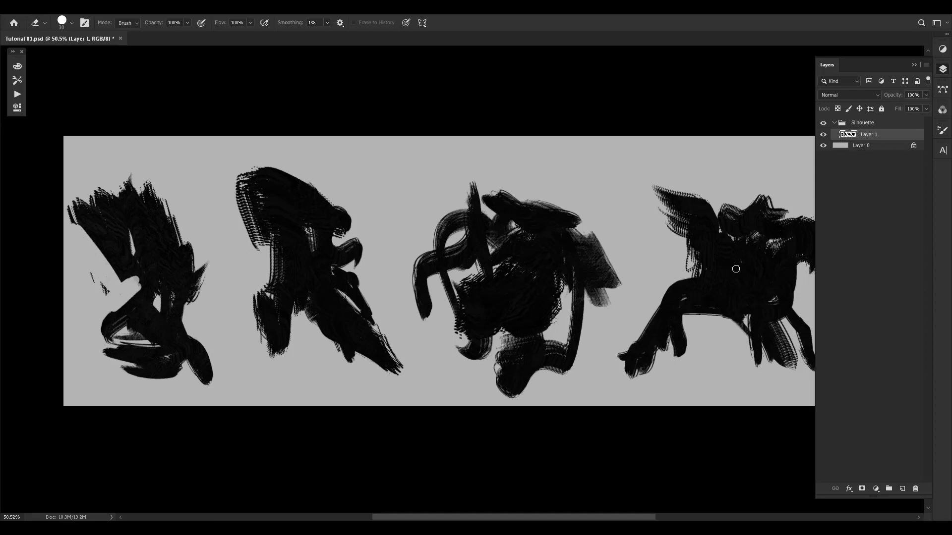
pyautogui.click(114, 288)
# - Try covering the upper edge of the rightmost winged silhouette with gray brush strokes, and undo them
pyautogui.click(465, 201)
pyautogui.press('space')
pyautogui.moveTo(722, 255); pyautogui.dragTo(676, 255)
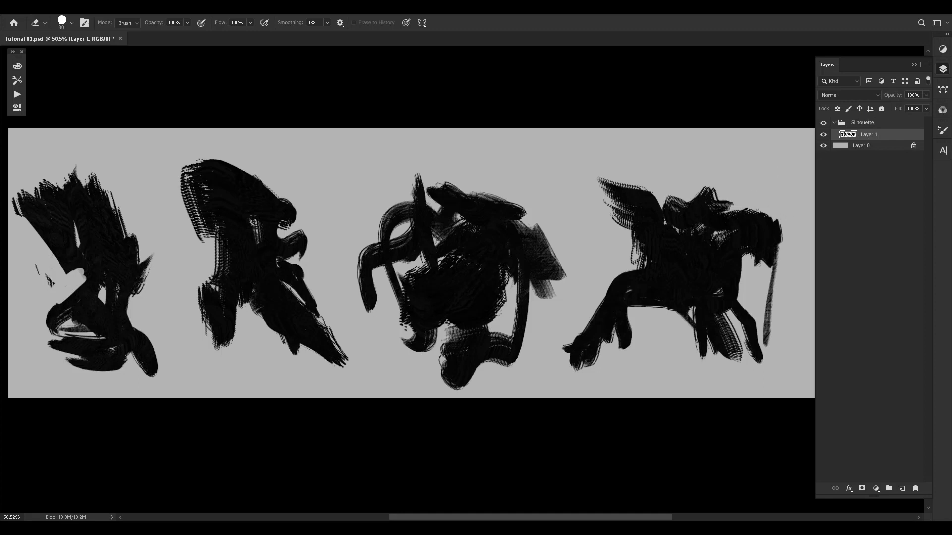
pyautogui.keyDown('alt'); pyautogui.click(727, 178); pyautogui.keyUp('alt')
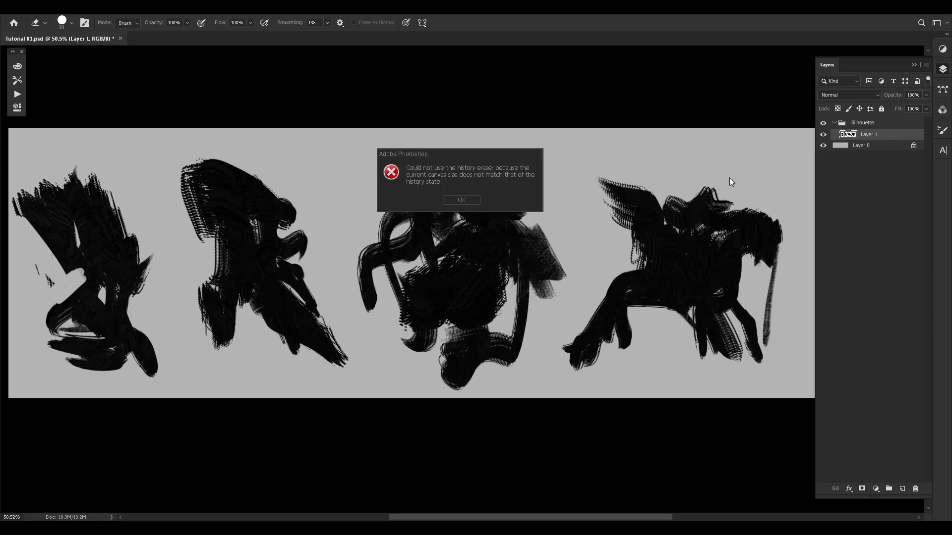
pyautogui.click(462, 203)
pyautogui.press('b')
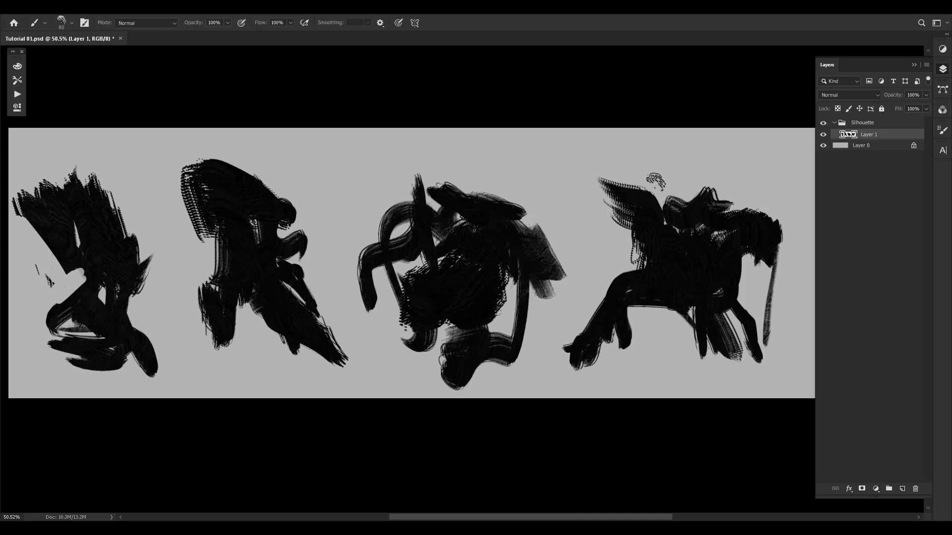
pyautogui.moveTo(606, 173)
pyautogui.mouseDown()
pyautogui.moveTo(669, 201)
pyautogui.moveTo(783, 218)
pyautogui.mouseUp()
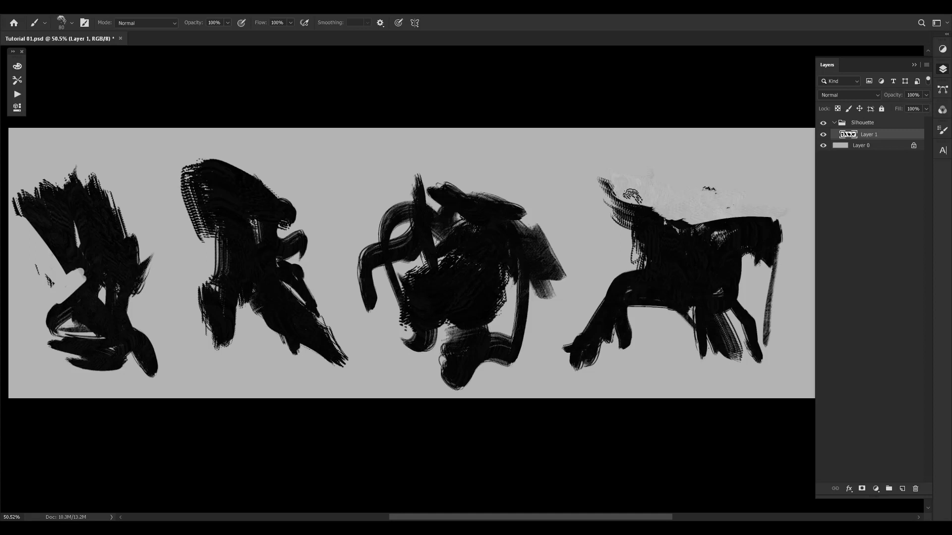
pyautogui.hscroll(-1, 644, 203)
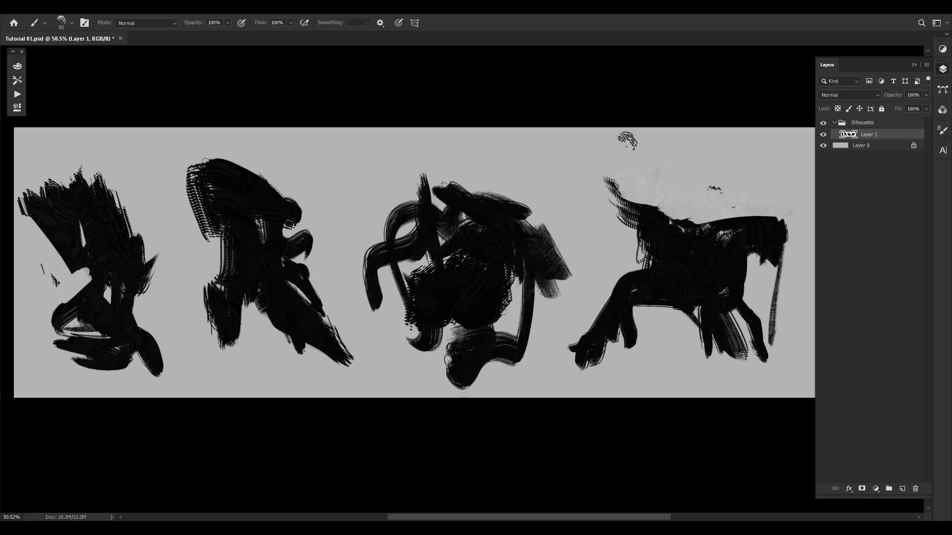
pyautogui.hotkey('ctrl', 'z')
pyautogui.hotkey('ctrl', 'z')
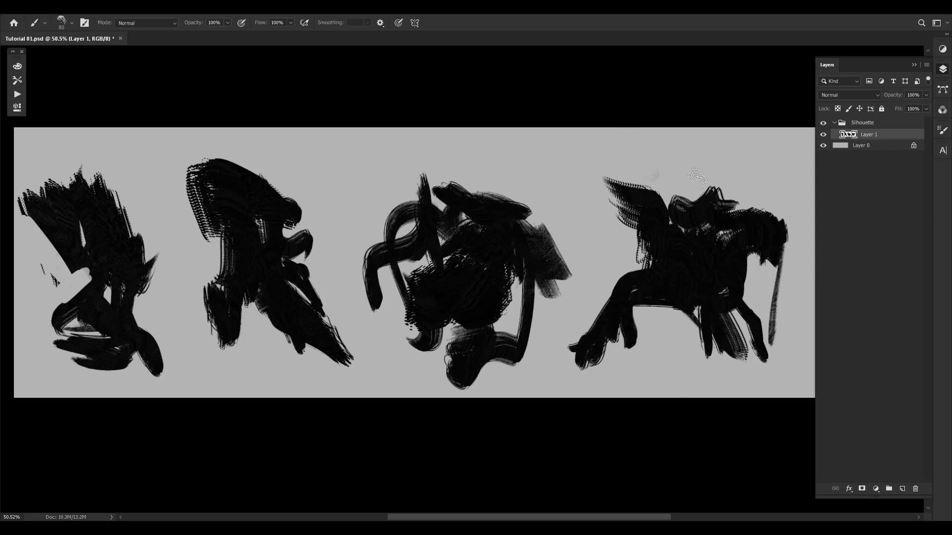
pyautogui.moveTo(645, 202); pyautogui.dragTo(643, 204)
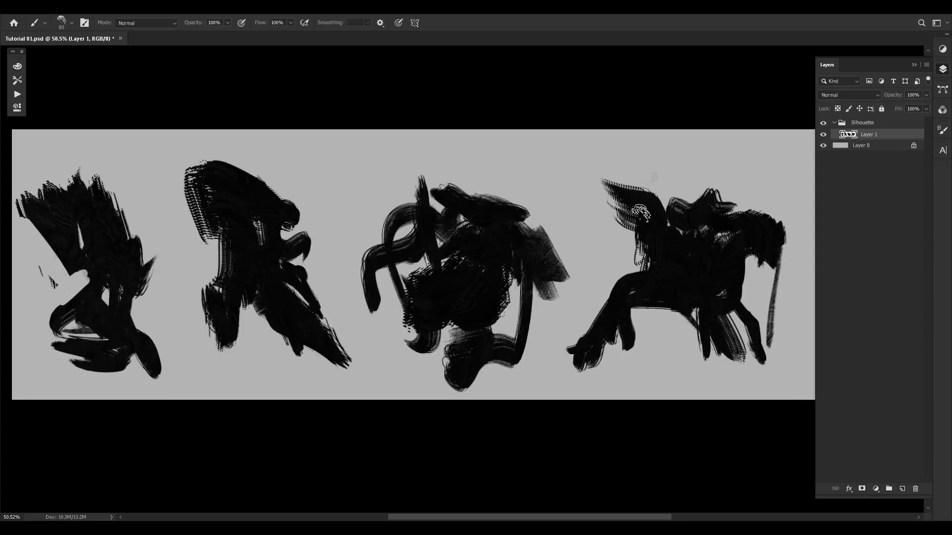
# - Trim the leftmost silhouette's side spike, the gap above its foot and its underside with the round eraser
pyautogui.press('e')
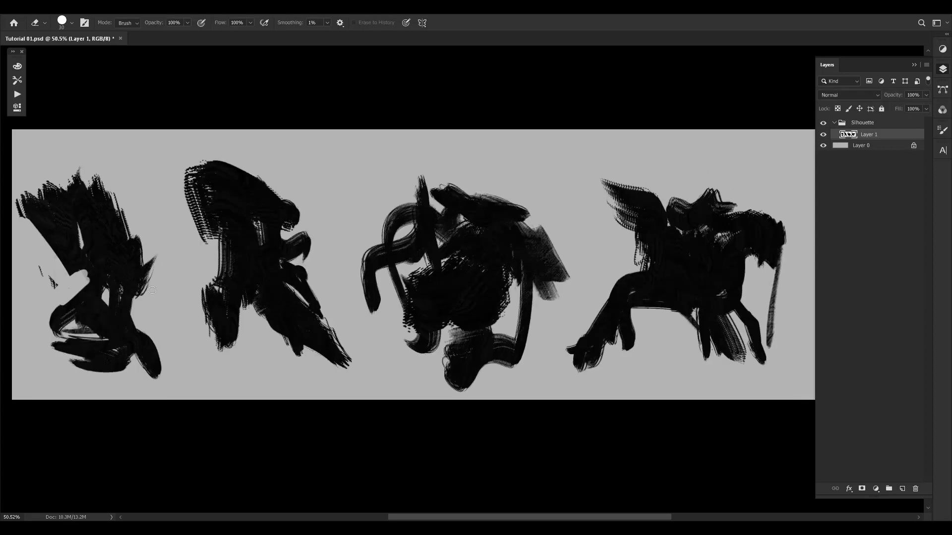
pyautogui.moveTo(139, 299); pyautogui.dragTo(157, 260)
pyautogui.moveTo(52, 335); pyautogui.dragTo(84, 335)
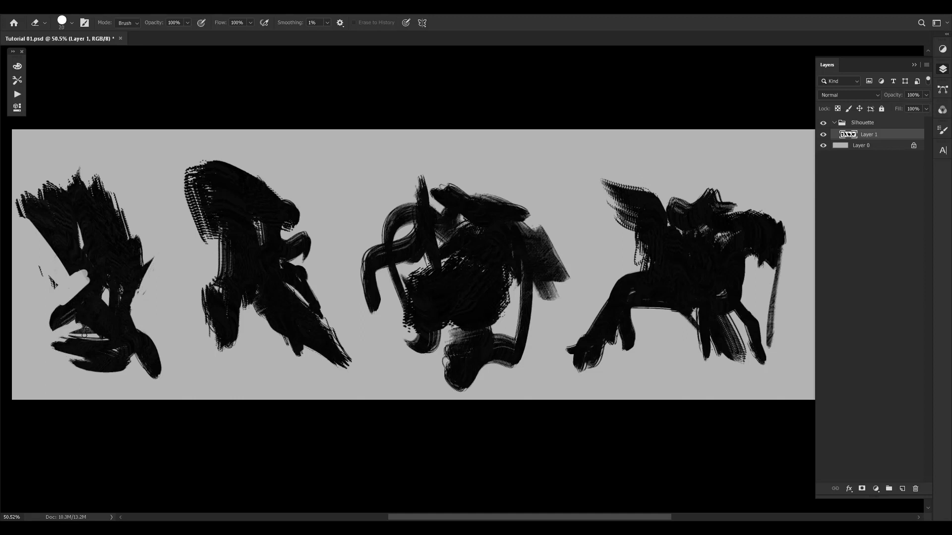
pyautogui.press(']')
pyautogui.press(']')
pyautogui.moveTo(129, 358); pyautogui.dragTo(82, 366)
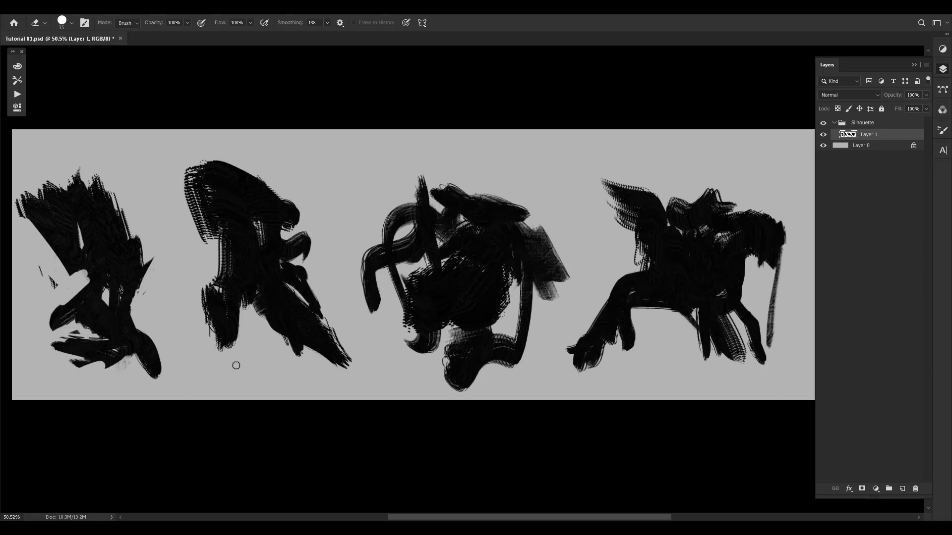
# - Carve the second silhouette from the left with a small eraser, opening the gap between its legs and thinning its arms and side
pyautogui.moveTo(238, 347)
pyautogui.mouseDown()
pyautogui.moveTo(242, 294)
pyautogui.moveTo(319, 314)
pyautogui.moveTo(284, 340)
pyautogui.moveTo(293, 348)
pyautogui.mouseUp()
pyautogui.moveTo(270, 324); pyautogui.dragTo(253, 307)
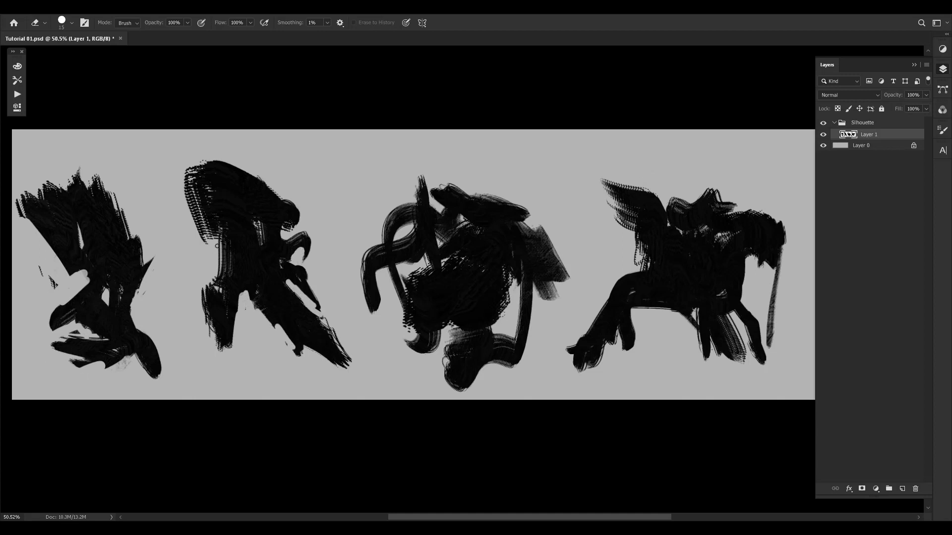
pyautogui.moveTo(220, 239); pyautogui.dragTo(217, 263)
# - Erase a gap beside the third silhouette's upright spike and clear the rough mass above its curled lower limb
pyautogui.press(']')
pyautogui.moveTo(412, 271)
pyautogui.mouseDown()
pyautogui.moveTo(400, 238)
pyautogui.moveTo(440, 243)
pyautogui.mouseUp()
pyautogui.press('[')
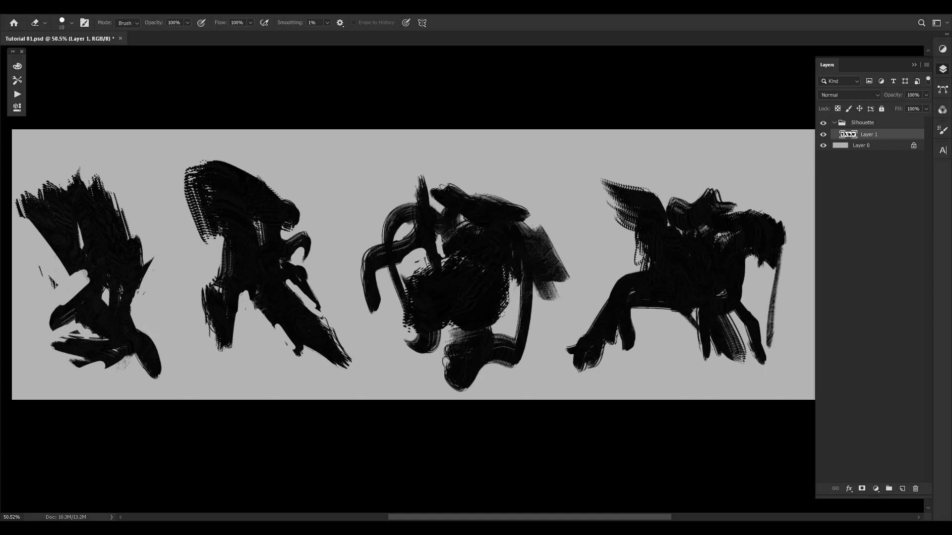
pyautogui.moveTo(491, 330)
pyautogui.mouseDown()
pyautogui.moveTo(458, 338)
pyautogui.moveTo(441, 364)
pyautogui.moveTo(476, 331)
pyautogui.moveTo(447, 362)
pyautogui.mouseUp()
pyautogui.press(']')
pyautogui.press(']')
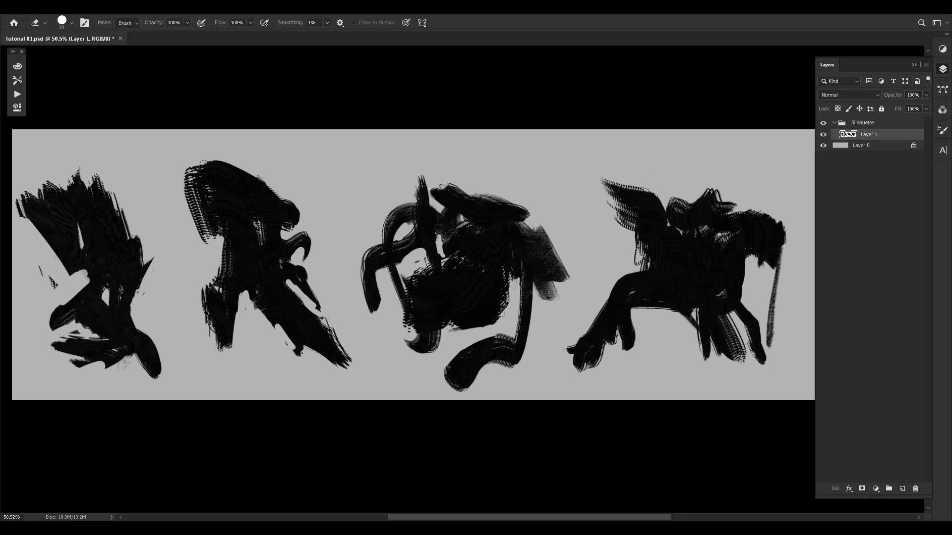
# - Carve the rightmost silhouette with the eraser, trimming its legs, removing the head at its right side and cutting gaps through the wing
pyautogui.moveTo(638, 318); pyautogui.dragTo(607, 389)
pyautogui.press(']')
pyautogui.press(']')
pyautogui.press(']')
pyautogui.press(']')
pyautogui.press(']')
pyautogui.press('[')
pyautogui.press('[')
pyautogui.press('[')
pyautogui.press('[')
pyautogui.press('[')
pyautogui.moveTo(650, 251)
pyautogui.mouseDown()
pyautogui.moveTo(627, 198)
pyautogui.moveTo(646, 258)
pyautogui.mouseUp()
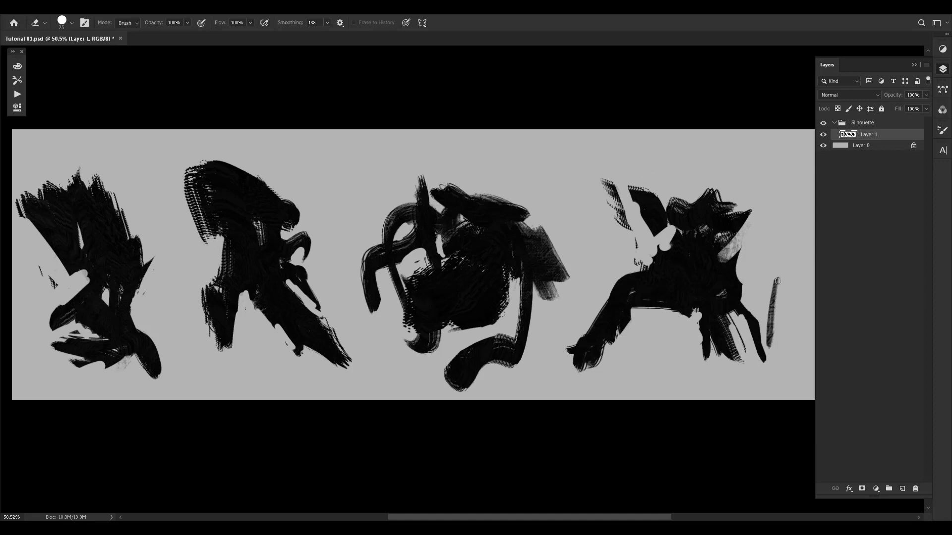
# - Extend the canvas past the rightmost silhouette with the Crop tool
pyautogui.moveTo(449, 328); pyautogui.dragTo(388, 331)
pyautogui.hscroll(5, 387, 331)
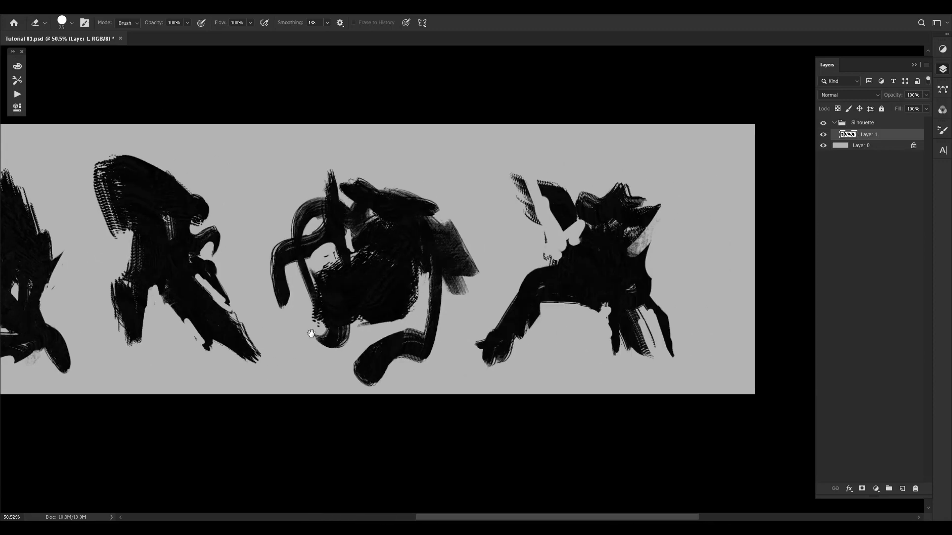
pyautogui.hscroll(-5, 407, 312)
pyautogui.hscroll(7, 426, 293)
pyautogui.hscroll(1, 440, 276)
pyautogui.press('c')
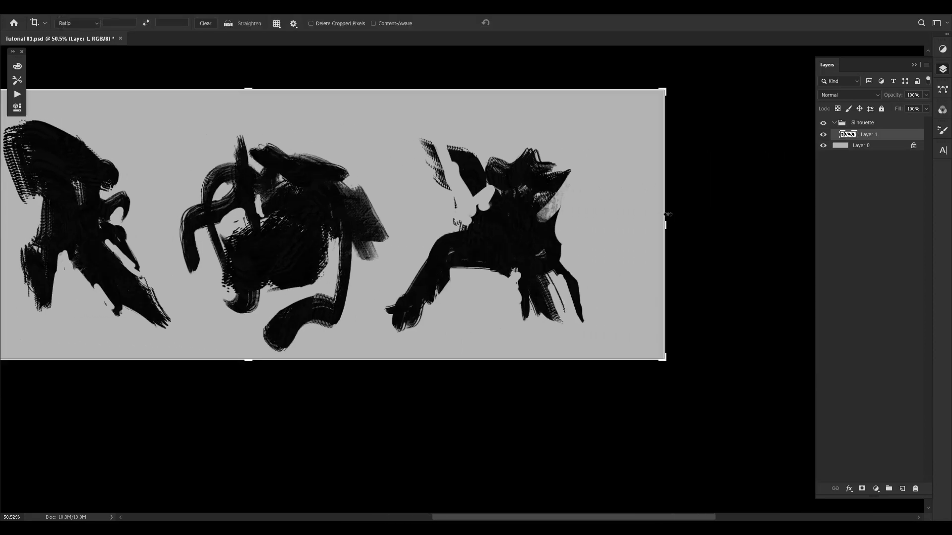
pyautogui.moveTo(665, 225); pyautogui.dragTo(760, 223)
pyautogui.press('Return')
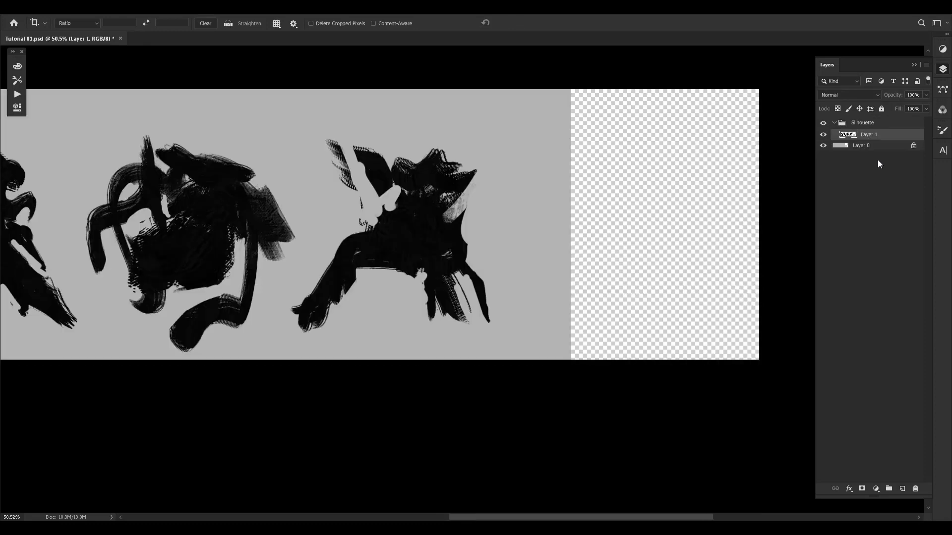
# - Stretch the gray background on Layer 0 with Free Transform to cover the added canvas area
pyautogui.click(877, 145)
pyautogui.hotkey('ctrl', 't')
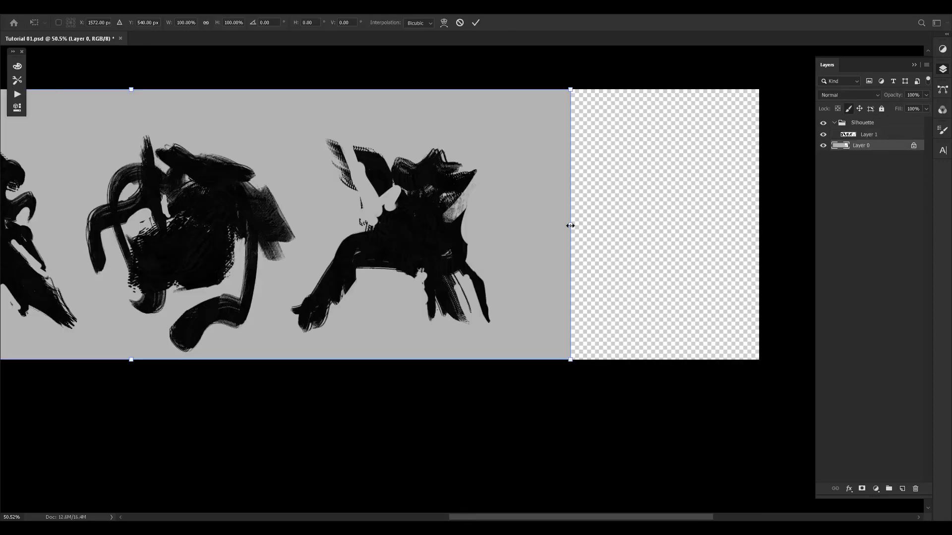
pyautogui.moveTo(570, 225); pyautogui.dragTo(792, 225)
pyautogui.press('Return')
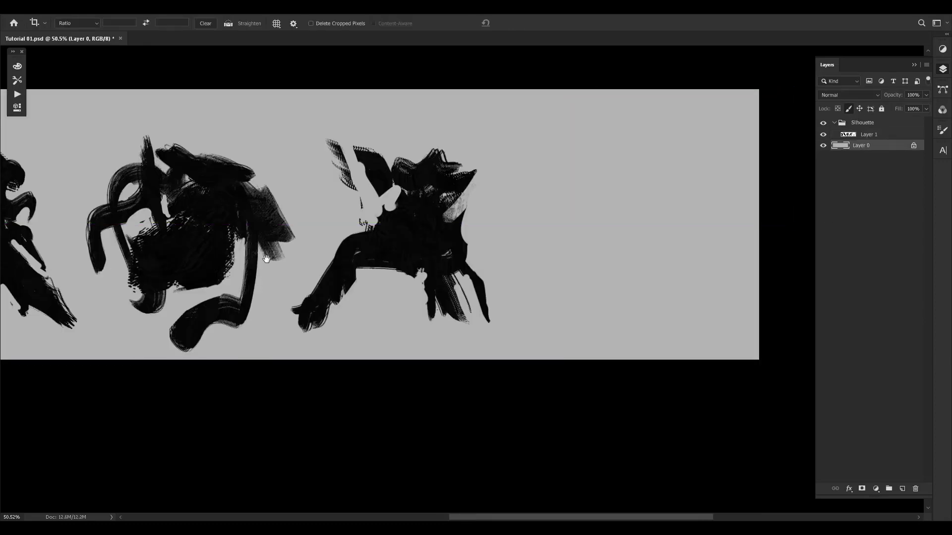
# - Start a fifth silhouette on Layer 1 in the empty area with a hooked arm stroke and a broad body, enlarging the brush
pyautogui.moveTo(266, 259); pyautogui.dragTo(380, 260)
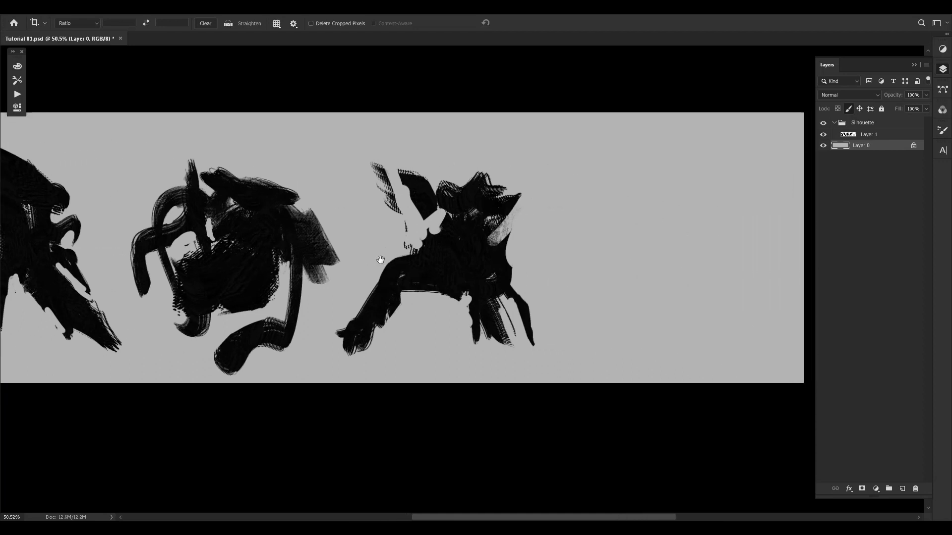
pyautogui.press('b')
pyautogui.click(873, 136)
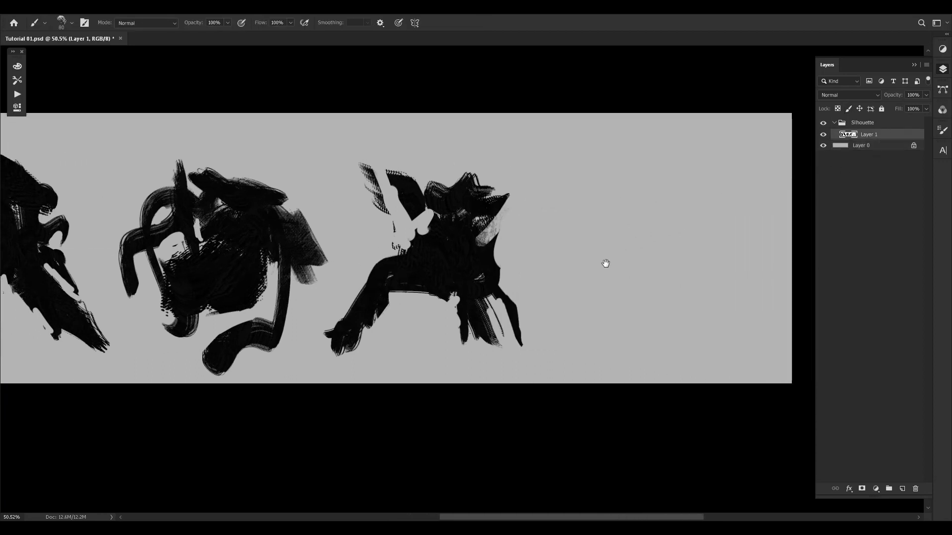
pyautogui.moveTo(606, 264); pyautogui.dragTo(484, 304)
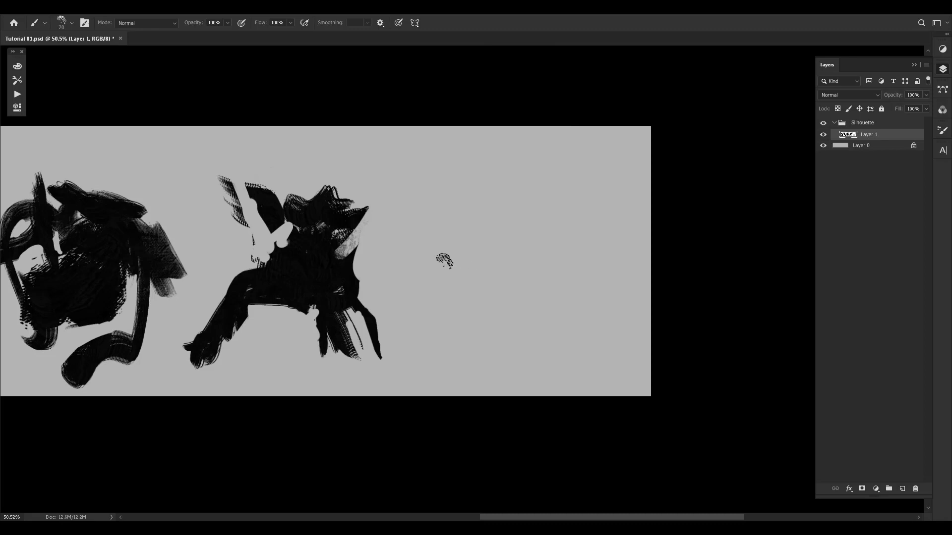
pyautogui.moveTo(449, 216)
pyautogui.mouseDown()
pyautogui.moveTo(483, 221)
pyautogui.moveTo(466, 273)
pyautogui.mouseUp()
pyautogui.press(']')
pyautogui.press(']')
pyautogui.press(']')
pyautogui.press(']')
pyautogui.moveTo(516, 248)
pyautogui.mouseDown()
pyautogui.moveTo(513, 209)
pyautogui.moveTo(488, 248)
pyautogui.mouseUp()
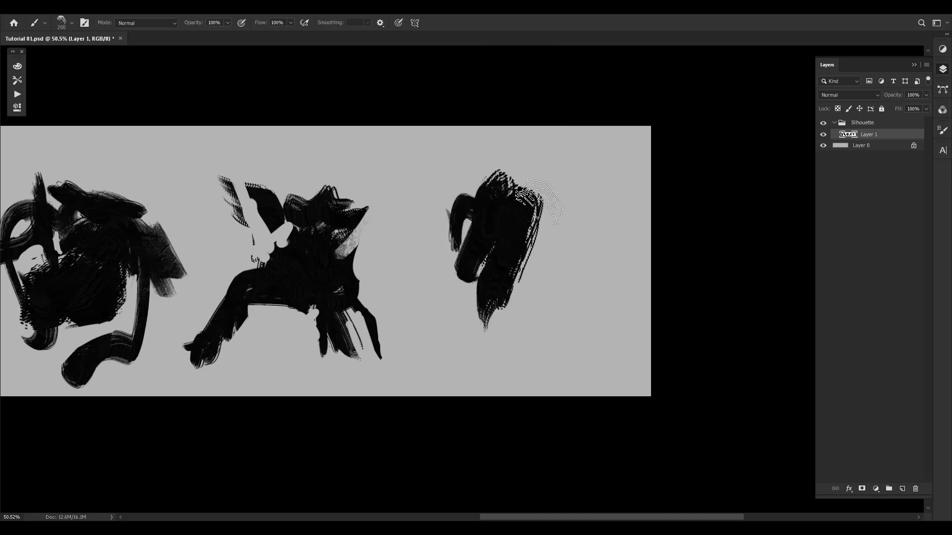
# - Add an upright spike, long tapering legs and a large rounded mass on the fifth silhouette's right side
pyautogui.moveTo(538, 201); pyautogui.dragTo(528, 322)
pyautogui.moveTo(466, 285); pyautogui.dragTo(475, 370)
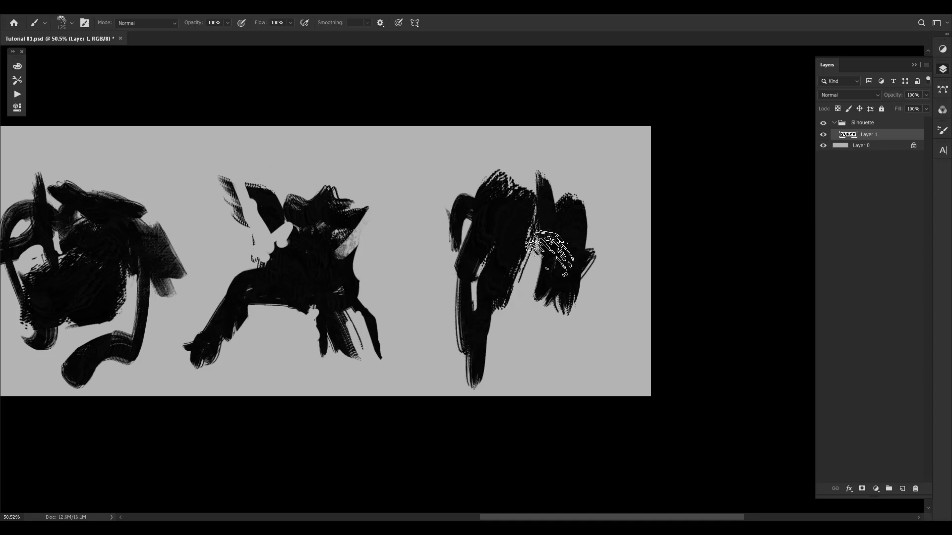
pyautogui.moveTo(549, 250); pyautogui.dragTo(517, 339)
pyautogui.moveTo(575, 218); pyautogui.dragTo(607, 267)
pyautogui.moveTo(584, 309); pyautogui.dragTo(603, 252)
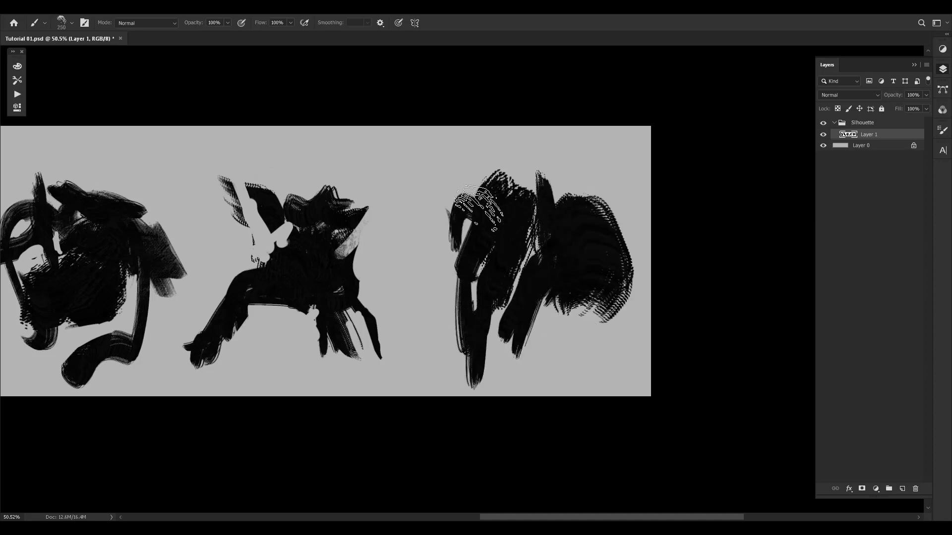
# - Paint a rounded mass on the fifth silhouette's left with a 350 px brush and fill its upper body at 175 px
pyautogui.moveTo(479, 205)
pyautogui.mouseDown()
pyautogui.moveTo(450, 210)
pyautogui.moveTo(468, 233)
pyautogui.moveTo(435, 254)
pyautogui.mouseUp()
pyautogui.press('[')
pyautogui.press('[')
pyautogui.press('[')
pyautogui.moveTo(483, 179); pyautogui.dragTo(510, 228)
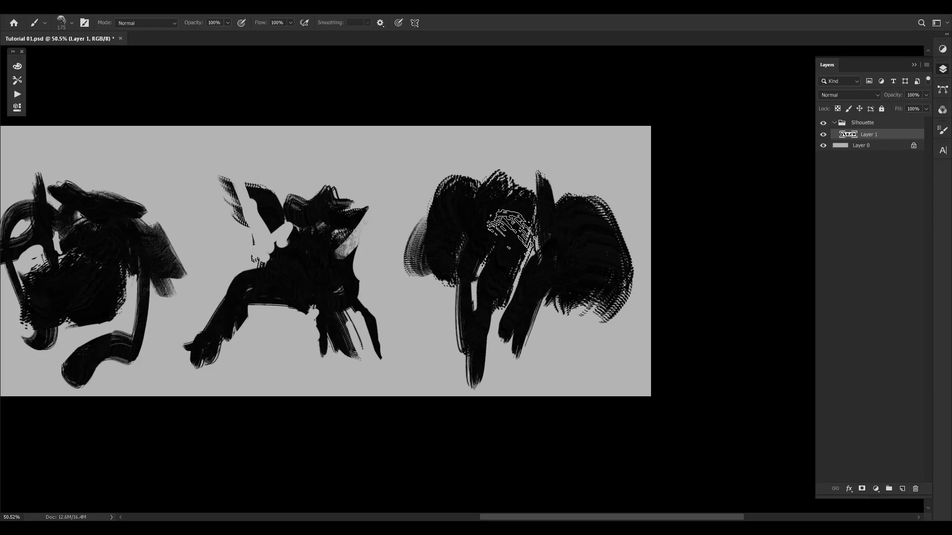
# - Extend the canvas slightly past the first silhouette's outer side with the Crop tool
pyautogui.moveTo(263, 292)
pyautogui.mouseDown()
pyautogui.moveTo(555, 333)
pyautogui.moveTo(540, 316)
pyautogui.moveTo(414, 317)
pyautogui.moveTo(663, 319)
pyautogui.mouseUp()
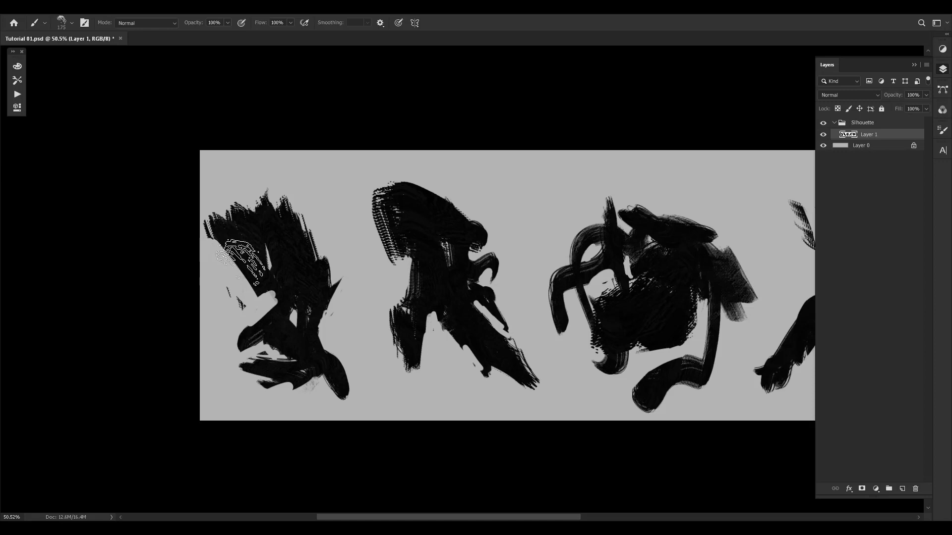
pyautogui.moveTo(232, 260); pyautogui.dragTo(254, 236)
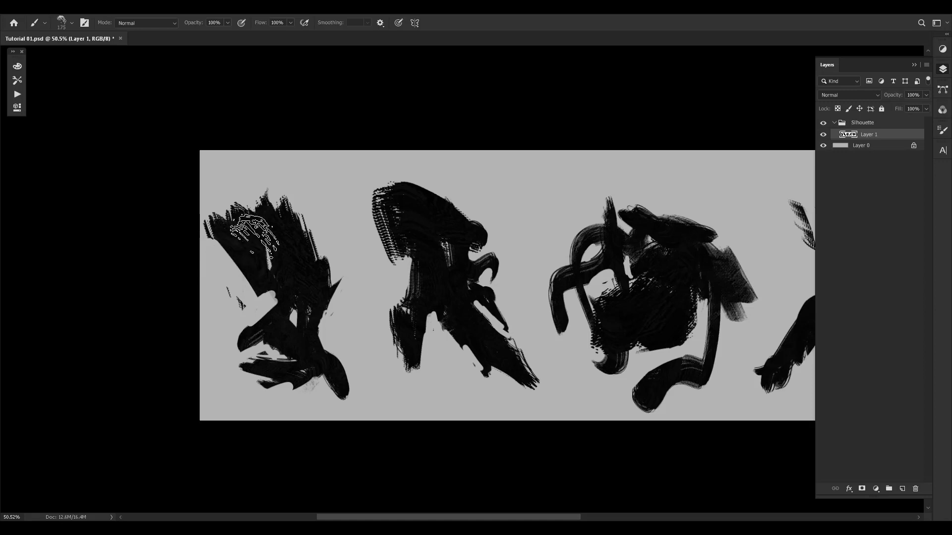
pyautogui.press('c')
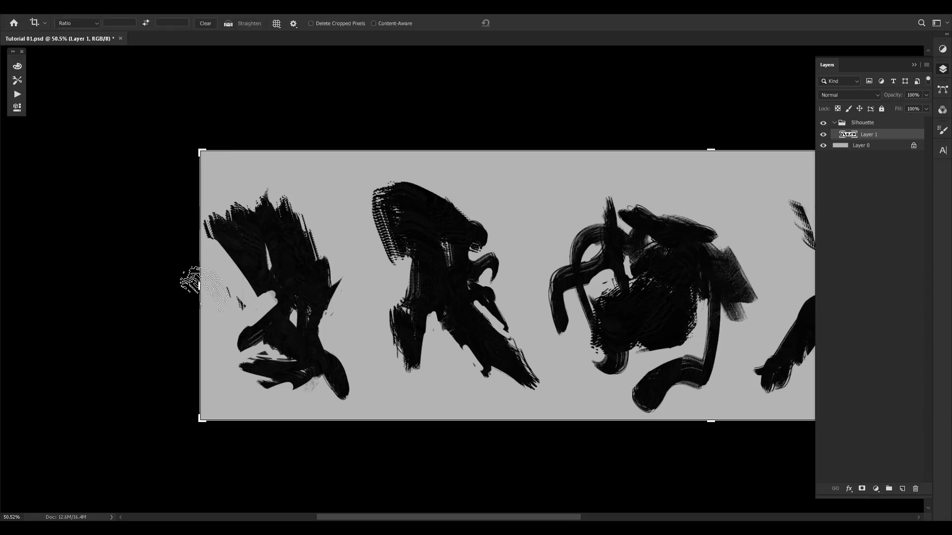
pyautogui.moveTo(198, 285)
pyautogui.mouseDown()
pyautogui.moveTo(166, 285)
pyautogui.moveTo(180, 285)
pyautogui.mouseUp()
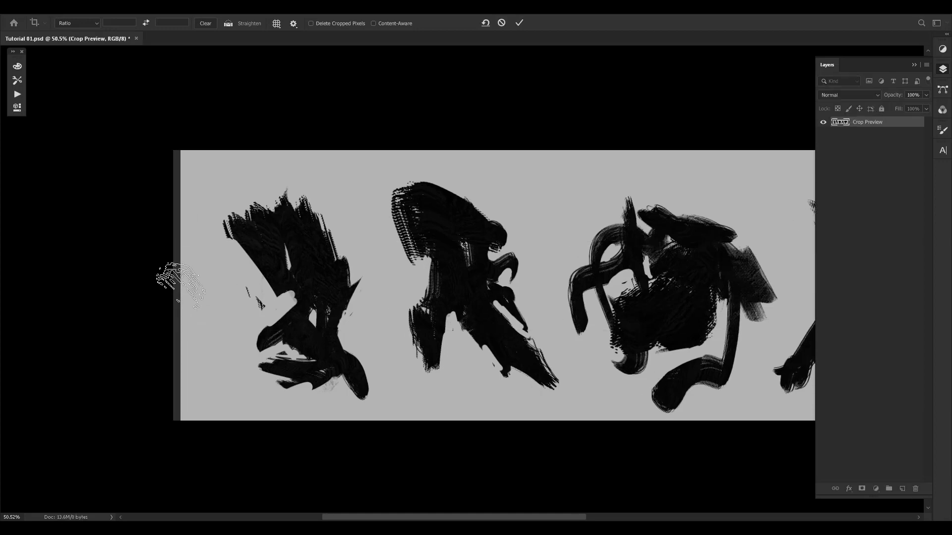
pyautogui.press('Return')
# - Lasso the third silhouette, shift it slightly up and to the right with Free Transform, and deselect it
pyautogui.hscroll(5, 166, 275)
pyautogui.moveTo(156, 354); pyautogui.dragTo(96, 338)
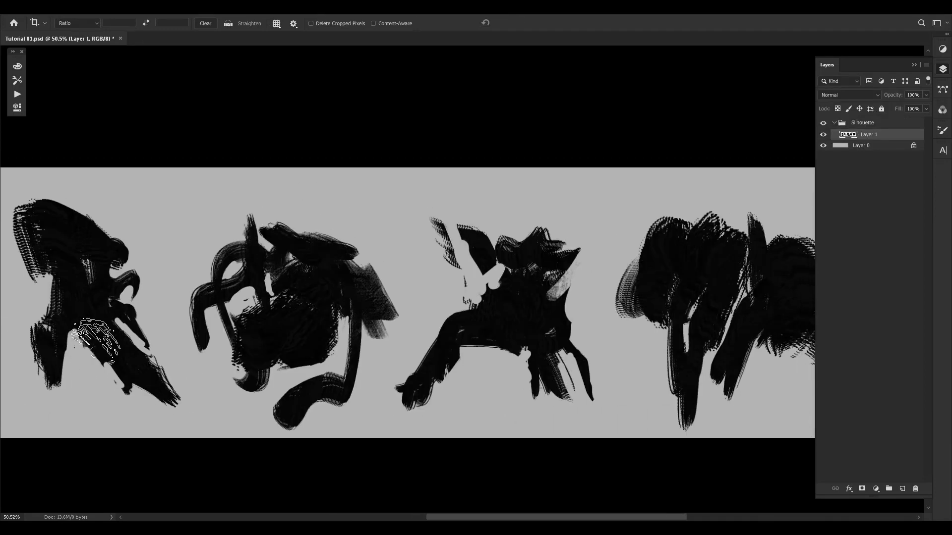
pyautogui.moveTo(315, 313); pyautogui.dragTo(542, 283)
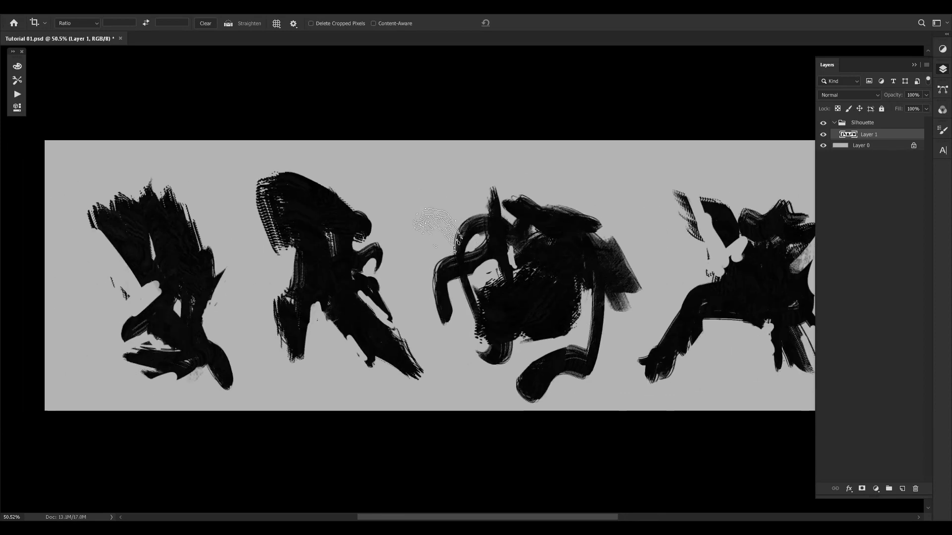
pyautogui.press('l')
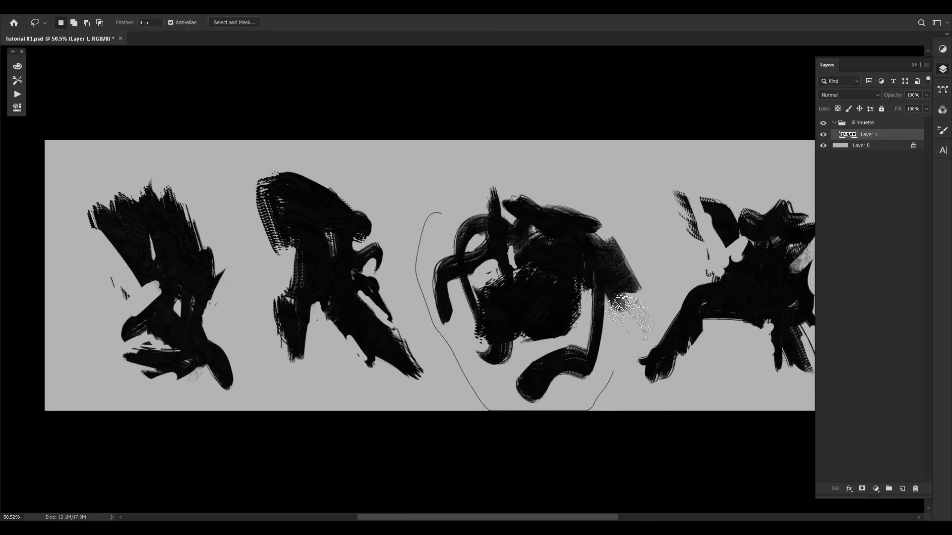
pyautogui.moveTo(491, 158); pyautogui.dragTo(490, 159)
pyautogui.moveTo(580, 245)
pyautogui.mouseDown()
pyautogui.moveTo(443, 284)
pyautogui.moveTo(441, 309)
pyautogui.moveTo(452, 292)
pyautogui.mouseUp()
pyautogui.hotkey('ctrl', 't')
pyautogui.press('Return')
pyautogui.press('Return')
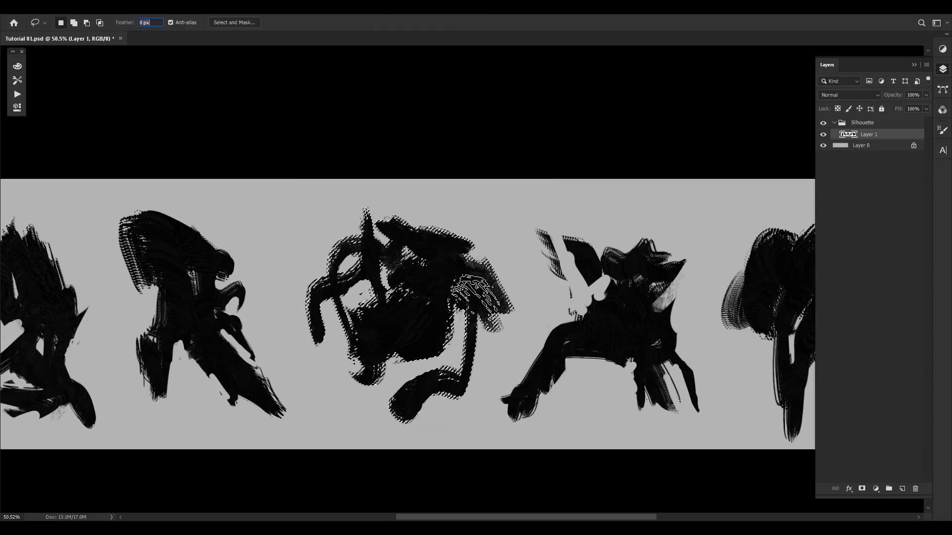
pyautogui.click(596, 338)
pyautogui.press('Return')
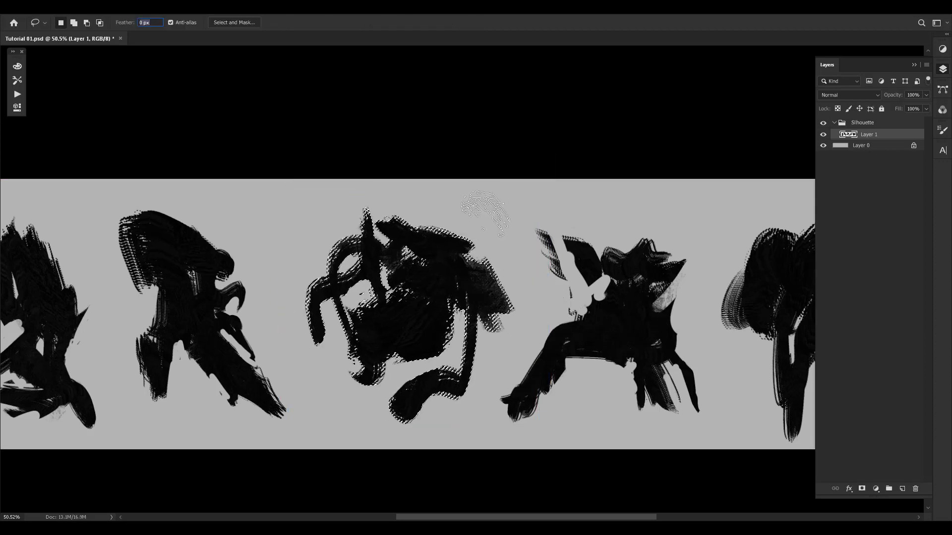
pyautogui.press('Return')
pyautogui.press('Return')
pyautogui.hotkey('ctrl', 'd')
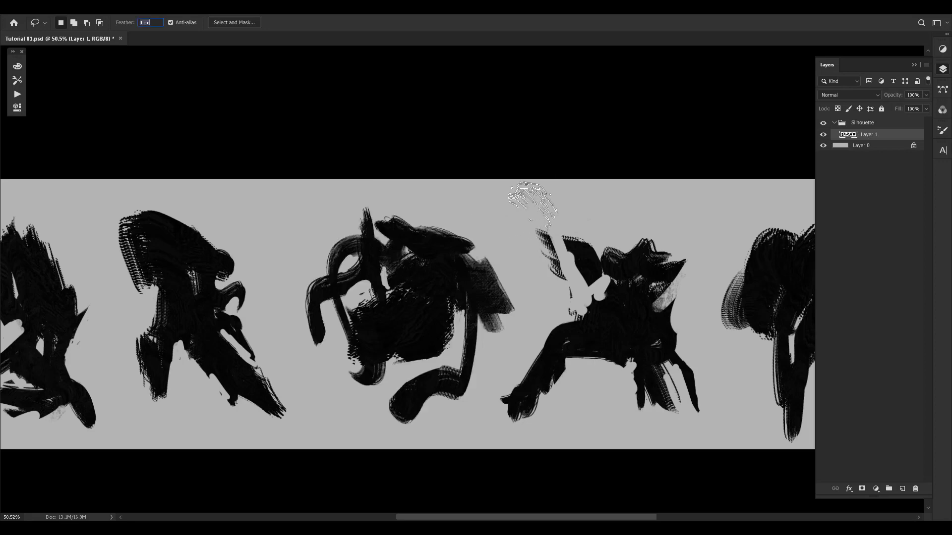
# - Lengthen the fifth silhouette's right leg and add a short limb on its left, reducing the brush to 70 px
pyautogui.hotkey('ctrl', 'space')
pyautogui.moveTo(593, 256); pyautogui.dragTo(571, 228)
pyautogui.moveTo(632, 260)
pyautogui.mouseDown()
pyautogui.moveTo(693, 295)
pyautogui.moveTo(531, 286)
pyautogui.moveTo(654, 254)
pyautogui.moveTo(687, 265)
pyautogui.mouseUp()
pyautogui.hotkey('ctrl', 'space')
pyautogui.press('b')
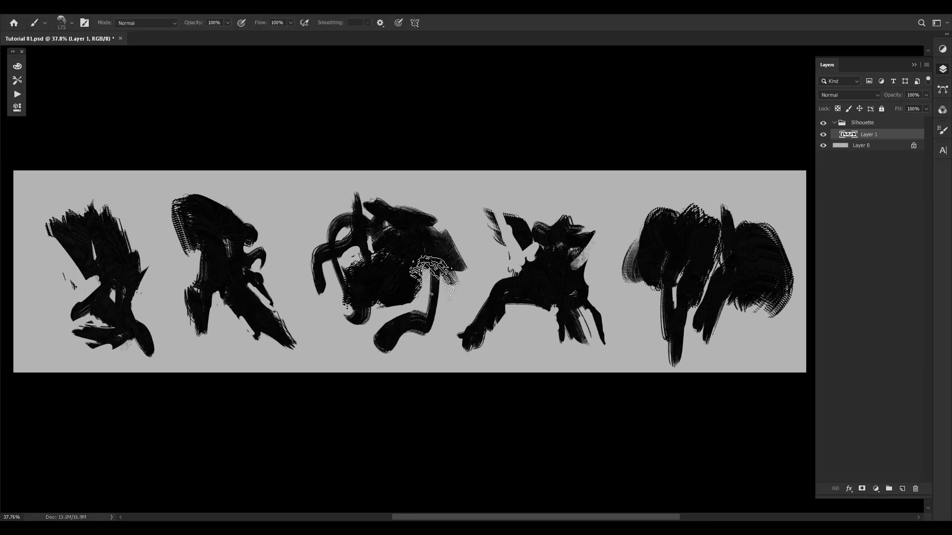
pyautogui.moveTo(400, 271)
pyautogui.mouseDown()
pyautogui.moveTo(384, 293)
pyautogui.moveTo(424, 286)
pyautogui.mouseUp()
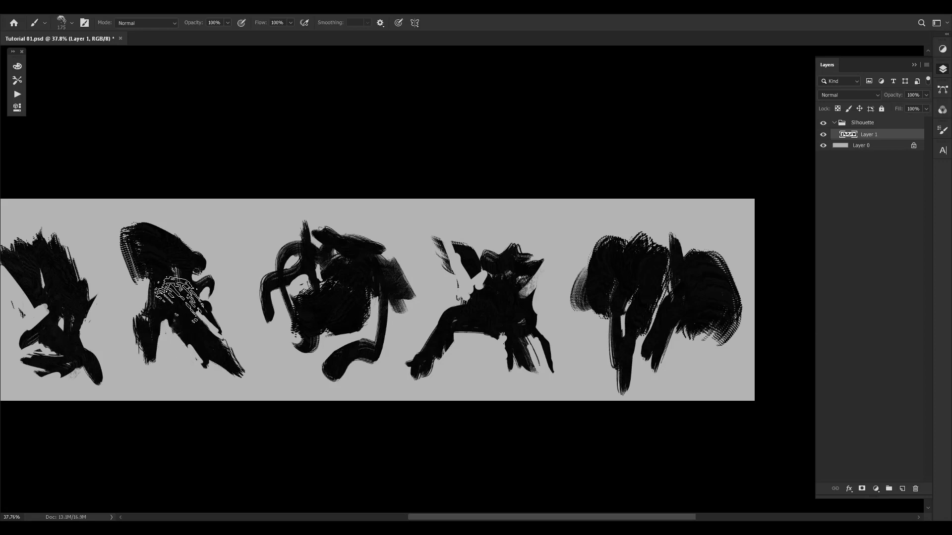
pyautogui.moveTo(171, 333); pyautogui.dragTo(222, 332)
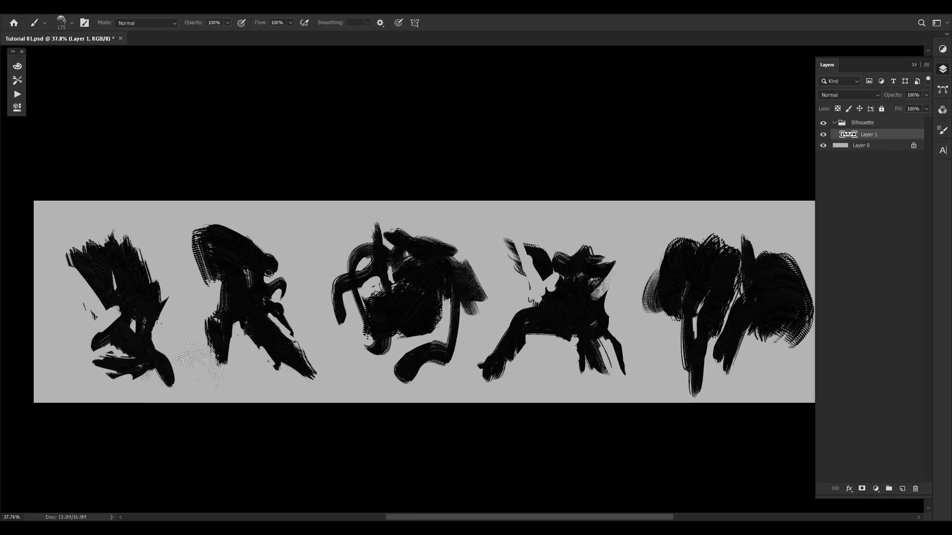
pyautogui.hscroll(5, 756, 230)
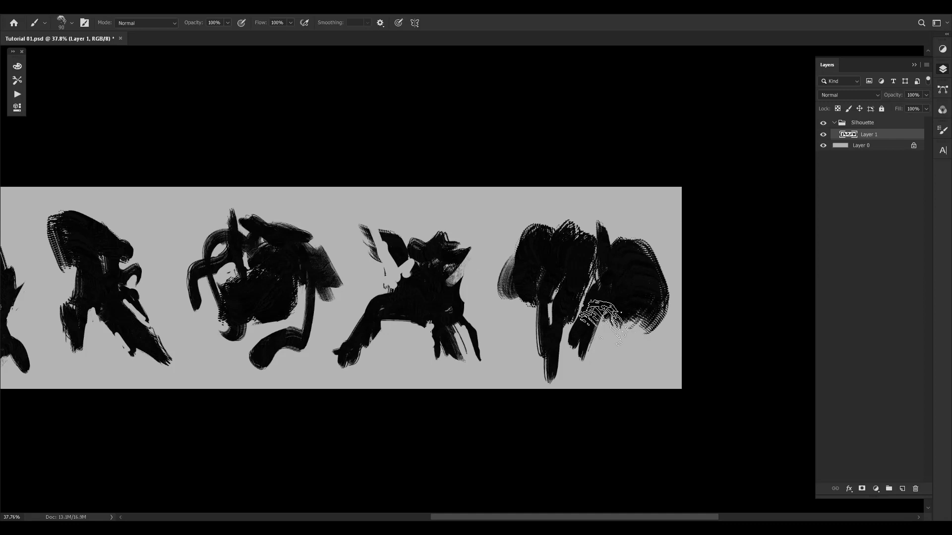
pyautogui.moveTo(608, 307)
pyautogui.mouseDown()
pyautogui.moveTo(583, 343)
pyautogui.moveTo(591, 319)
pyautogui.moveTo(570, 359)
pyautogui.mouseUp()
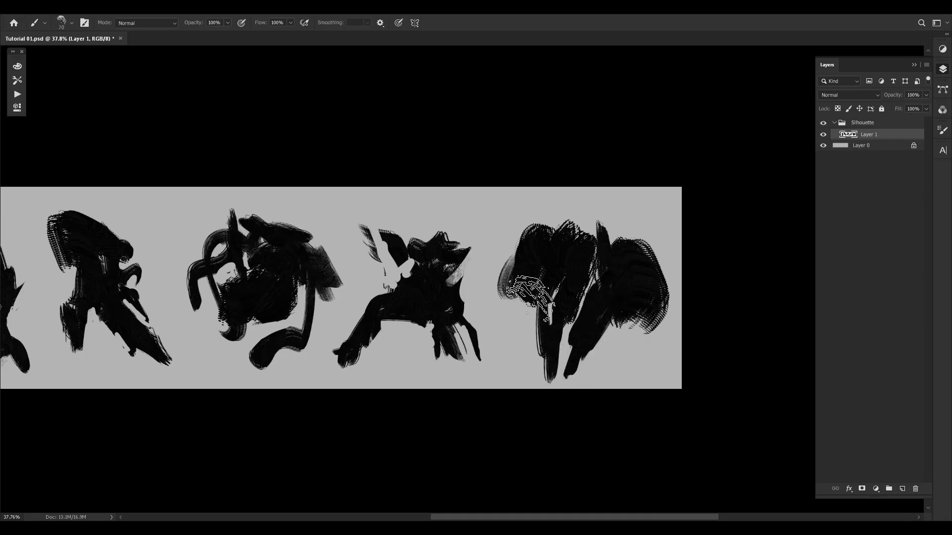
pyautogui.moveTo(529, 308); pyautogui.dragTo(534, 322)
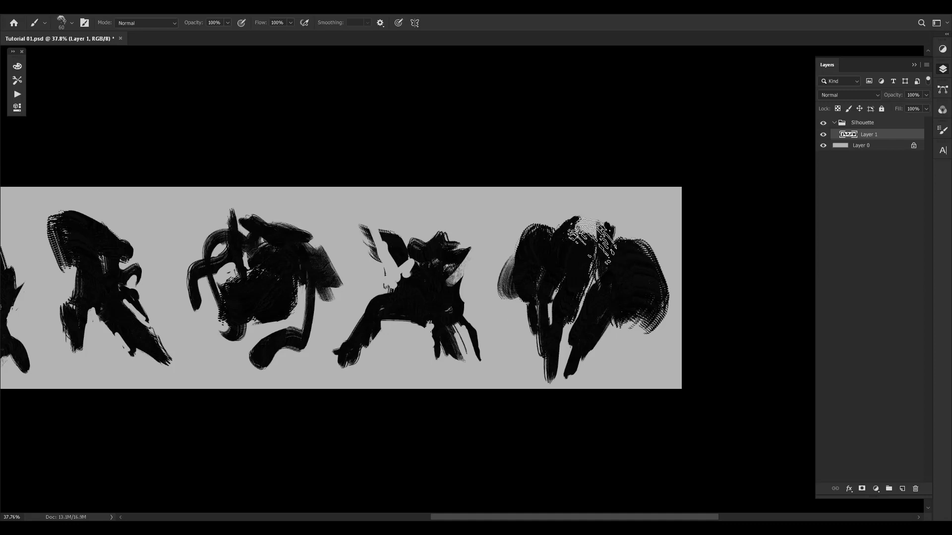
# - Add spiky strokes to the top of the fifth silhouette and touch up its left side with a 70 px brush
pyautogui.press(']')
pyautogui.moveTo(579, 244); pyautogui.dragTo(589, 231)
pyautogui.moveTo(525, 251); pyautogui.dragTo(515, 281)
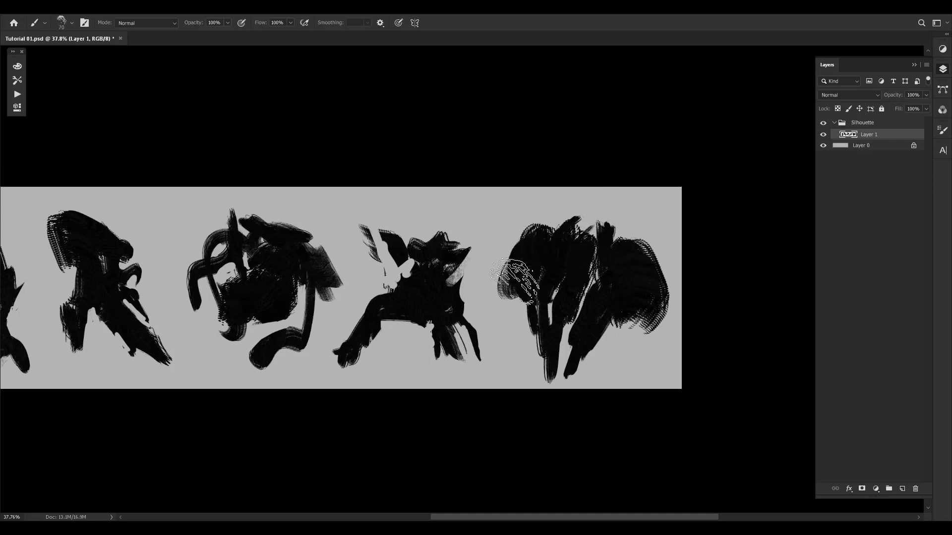
pyautogui.press('[')
pyautogui.press('[')
pyautogui.press('[')
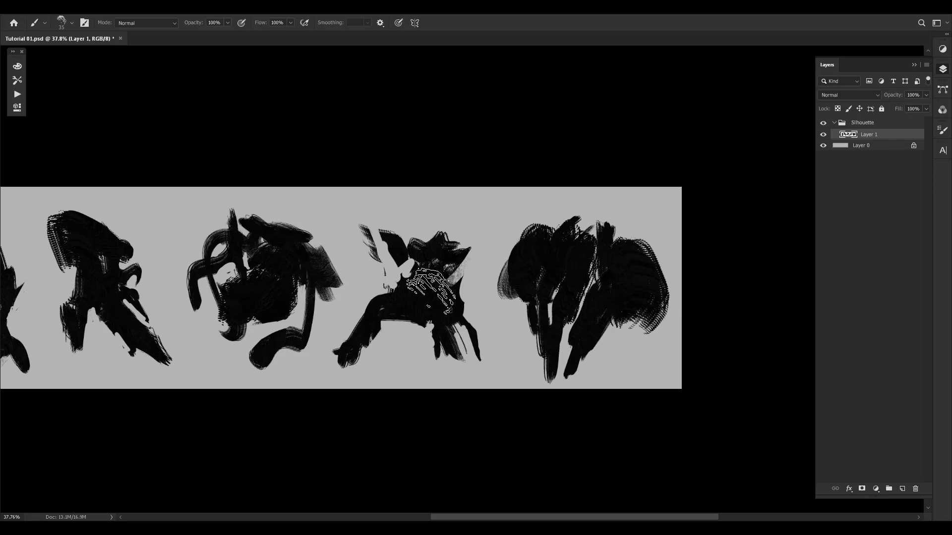
# - Lasso the fifth silhouette, nudge it up to Y 503 px with Free Transform, and deselect it
pyautogui.moveTo(431, 290); pyautogui.dragTo(493, 313)
pyautogui.press('l')
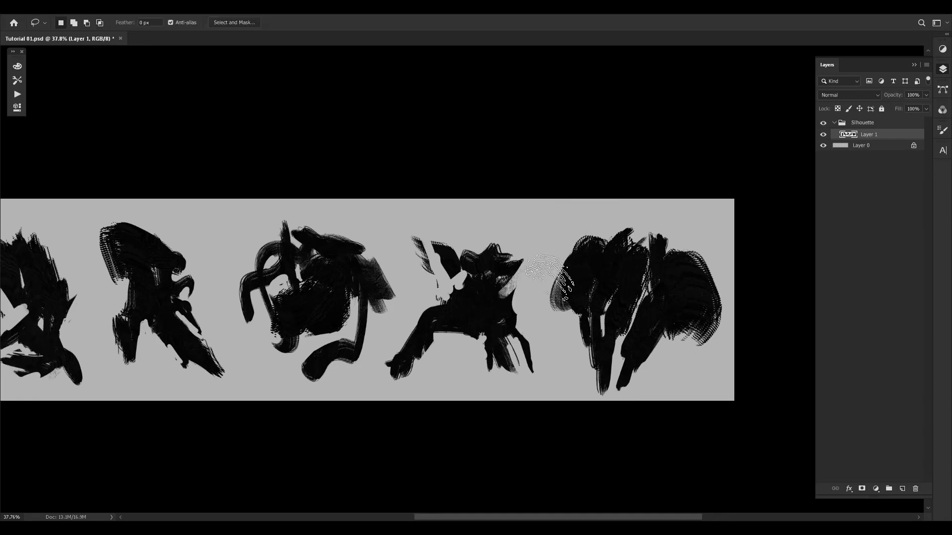
pyautogui.moveTo(543, 263)
pyautogui.mouseDown()
pyautogui.moveTo(689, 412)
pyautogui.moveTo(560, 233)
pyautogui.moveTo(543, 263)
pyautogui.mouseUp()
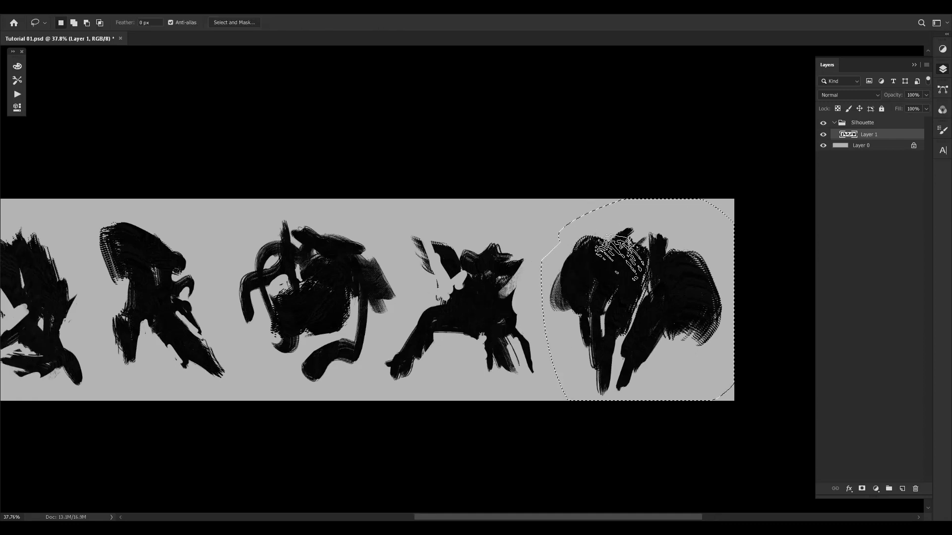
pyautogui.hotkey('ctrl', 't')
pyautogui.press('Up')
pyautogui.press('Up')
pyautogui.press('Up')
pyautogui.press('Up')
pyautogui.press('Up')
pyautogui.press('Up')
pyautogui.press('Up')
pyautogui.press('Up')
pyautogui.press('Up')
pyautogui.press('Up')
pyautogui.press('Up')
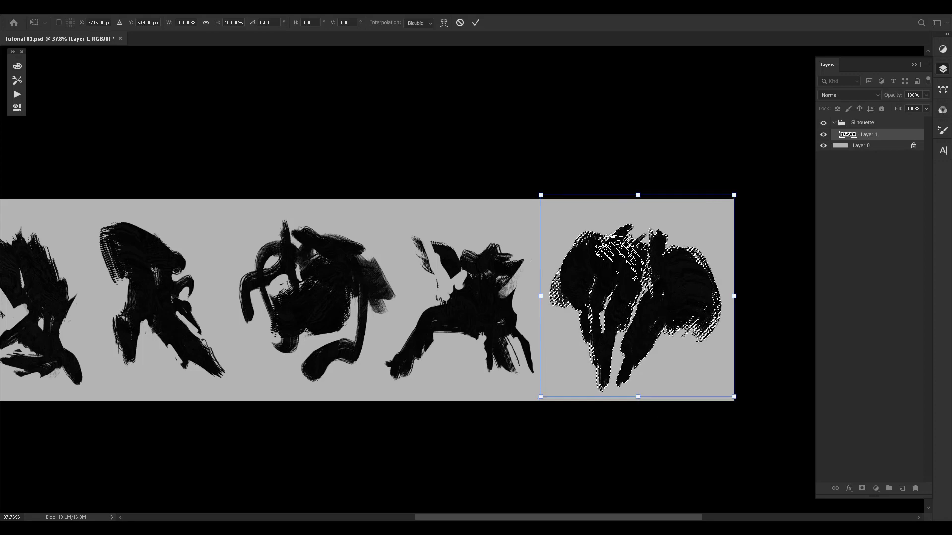
pyautogui.press('Up')
pyautogui.press('Up')
pyautogui.press('Up')
pyautogui.press('Up')
pyautogui.press('Up')
pyautogui.press('Up')
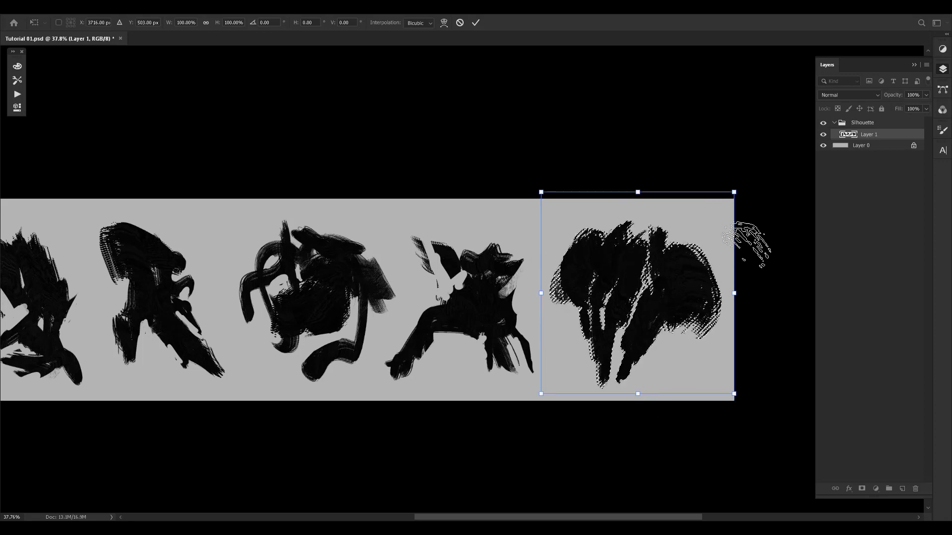
pyautogui.press('Return')
pyautogui.hotkey('ctrl', 'd')
# - Lasso the fourth silhouette, nudge it to X 2743 px and Y 570 px with Free Transform, and deselect it
pyautogui.moveTo(404, 263)
pyautogui.mouseDown()
pyautogui.moveTo(369, 407)
pyautogui.moveTo(538, 392)
pyautogui.mouseUp()
pyautogui.moveTo(395, 251); pyautogui.dragTo(402, 250)
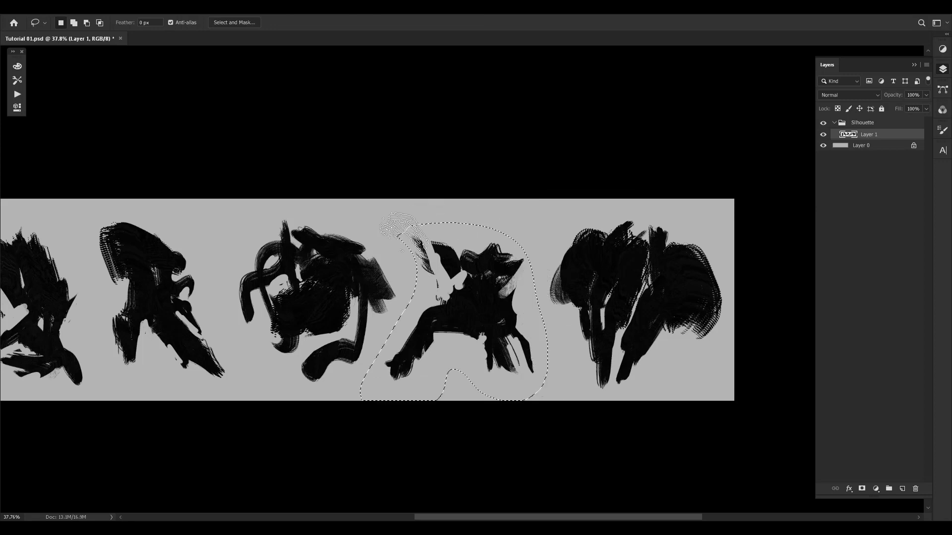
pyautogui.hotkey('ctrl', 't')
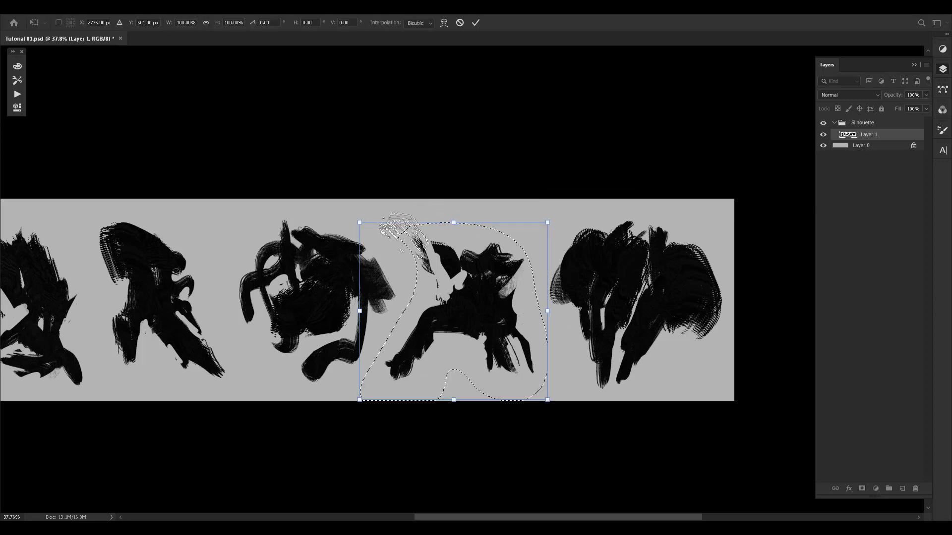
pyautogui.press('Right')
pyautogui.press('Right')
pyautogui.press('Right')
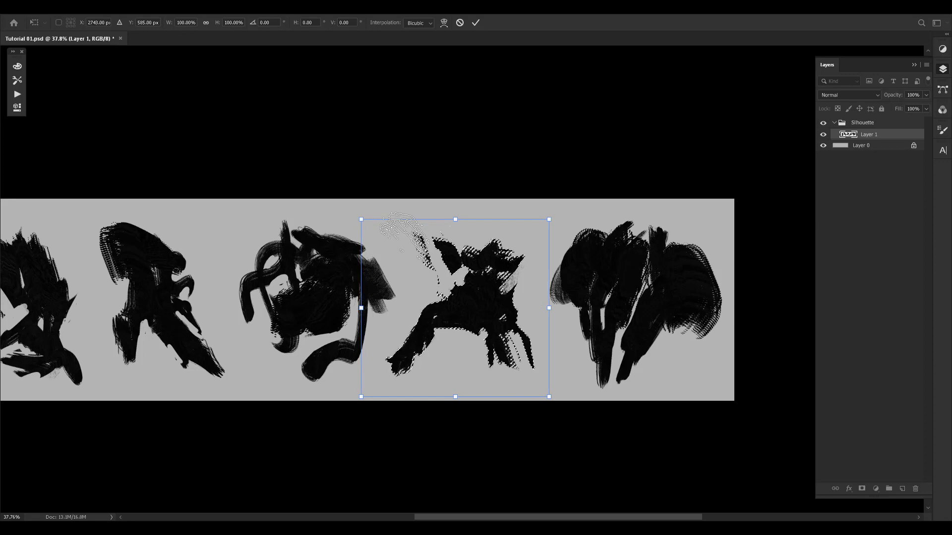
pyautogui.press('Up')
pyautogui.press('Up')
pyautogui.press('Up')
pyautogui.press('Up')
pyautogui.press('Up')
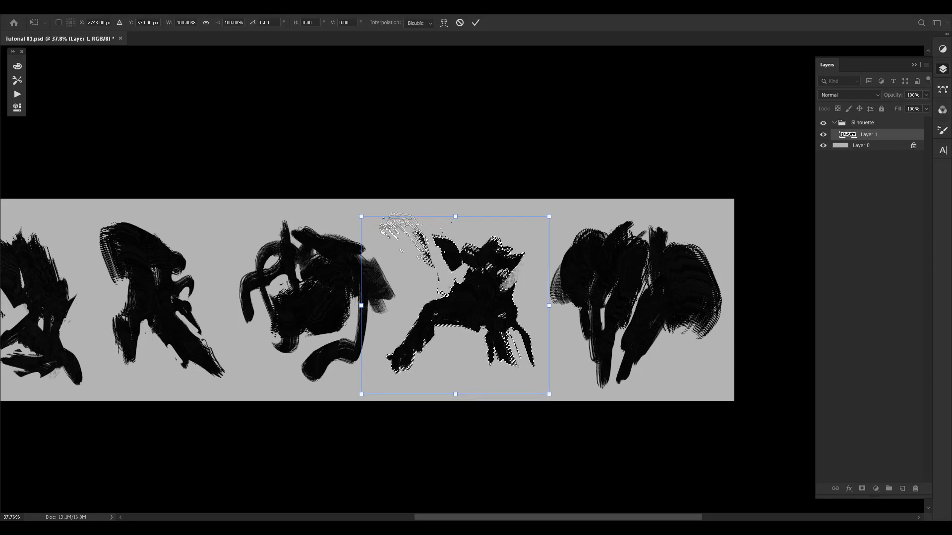
pyautogui.press('Return')
pyautogui.hotkey('ctrl', 'd')
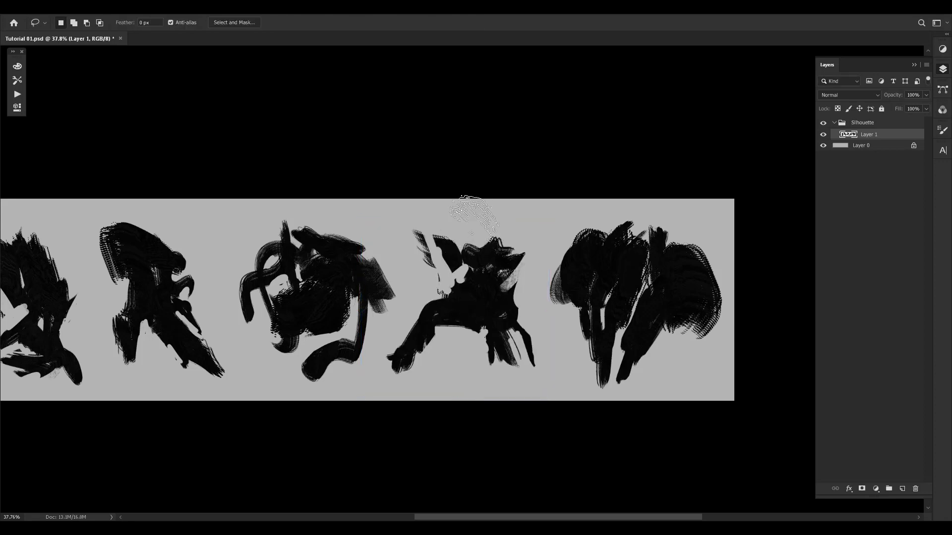
# - Erase the fourth silhouette's loose upper-left strands and trim its left foot, and paint a thick inner leg with a 90 px brush
pyautogui.moveTo(450, 254); pyautogui.dragTo(435, 241)
pyautogui.press('e')
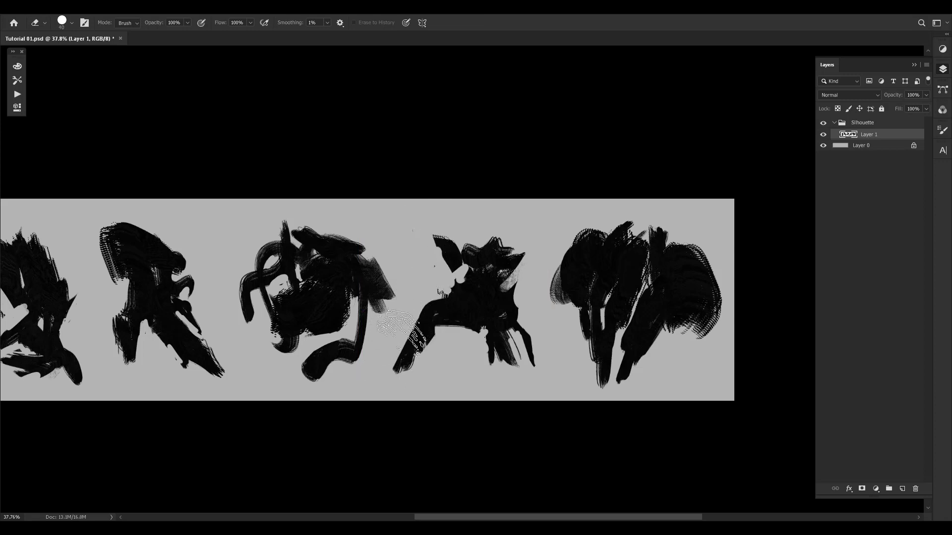
pyautogui.press('b')
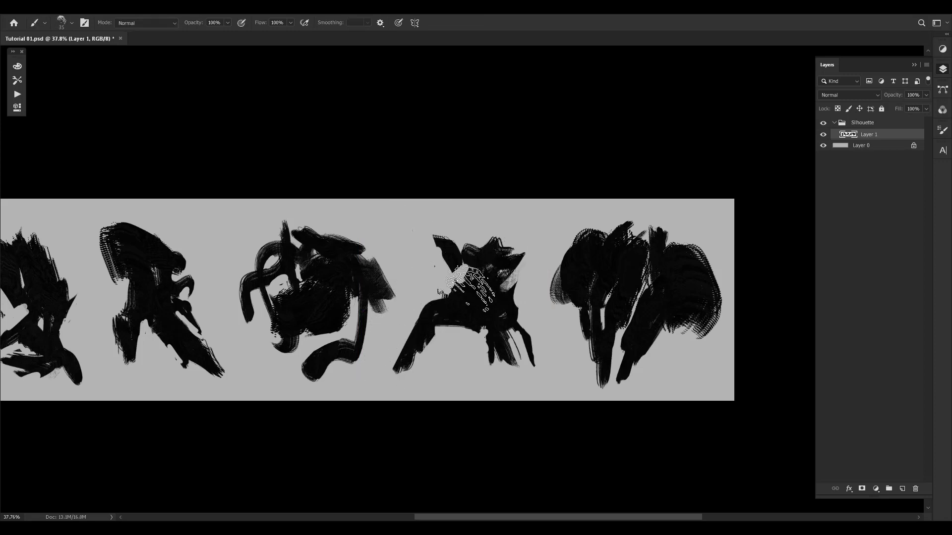
pyautogui.keyDown('alt'); pyautogui.click(471, 293); pyautogui.keyUp('alt')
pyautogui.press(']')
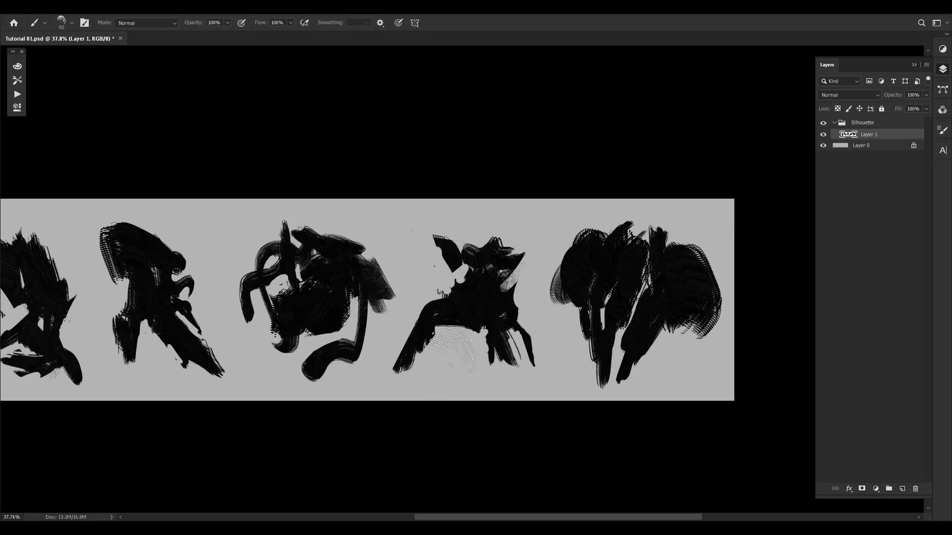
pyautogui.moveTo(431, 361); pyautogui.dragTo(469, 331)
pyautogui.moveTo(412, 309); pyautogui.dragTo(454, 293)
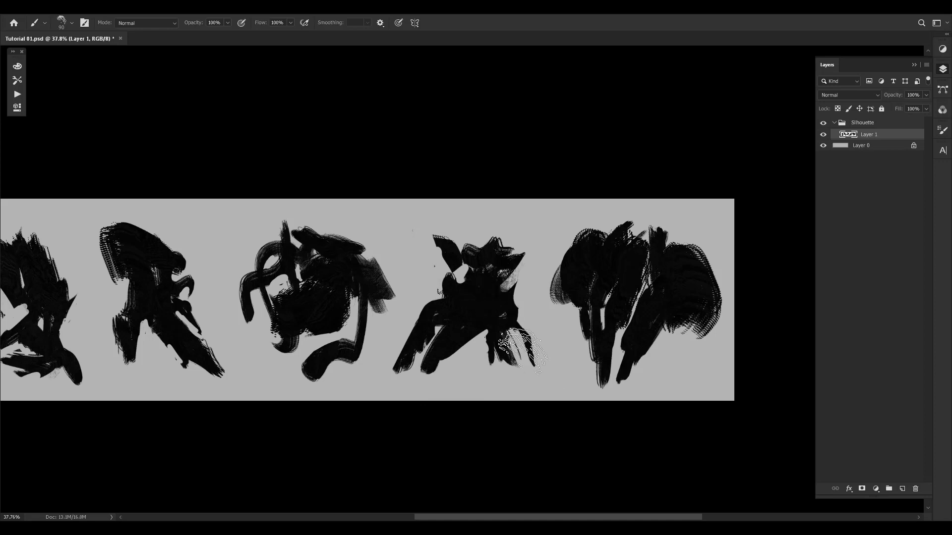
# - Extend the fourth silhouette's right leg outward and add pointed strokes along its top with the 90 px brush
pyautogui.moveTo(523, 349)
pyautogui.mouseDown()
pyautogui.moveTo(465, 251)
pyautogui.moveTo(446, 264)
pyautogui.moveTo(461, 199)
pyautogui.moveTo(453, 252)
pyautogui.moveTo(446, 248)
pyautogui.moveTo(486, 212)
pyautogui.moveTo(489, 297)
pyautogui.mouseUp()
pyautogui.hotkey('ctrl', 'z')
pyautogui.hotkey('ctrl', 'z')
pyautogui.moveTo(519, 231); pyautogui.dragTo(498, 275)
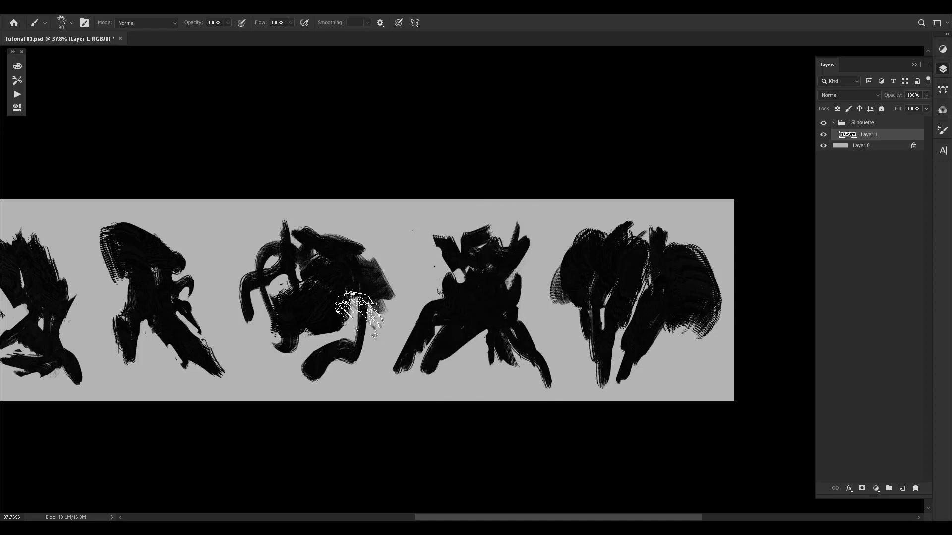
# - Extend the third silhouette's curved lower limb down to the canvas's bottom edge, retrying the stroke as needed
pyautogui.moveTo(359, 313); pyautogui.dragTo(494, 308)
pyautogui.moveTo(421, 397)
pyautogui.mouseDown()
pyautogui.moveTo(471, 347)
pyautogui.moveTo(439, 363)
pyautogui.moveTo(417, 404)
pyautogui.mouseUp()
pyautogui.hotkey('ctrl', 'z')
pyautogui.hotkey('ctrl', 'shift', 'z')
pyautogui.hotkey('ctrl', 'z')
pyautogui.hotkey('ctrl', 'z')
pyautogui.moveTo(436, 363); pyautogui.dragTo(420, 397)
# - Lengthen the third silhouette's left limbs downward and rework the strokes around its body with the 90 px brush
pyautogui.moveTo(380, 292)
pyautogui.mouseDown()
pyautogui.moveTo(397, 374)
pyautogui.moveTo(405, 281)
pyautogui.moveTo(412, 340)
pyautogui.mouseUp()
pyautogui.hotkey('ctrl', 'z')
pyautogui.moveTo(411, 338); pyautogui.dragTo(402, 293)
pyautogui.hotkey('ctrl', 'z')
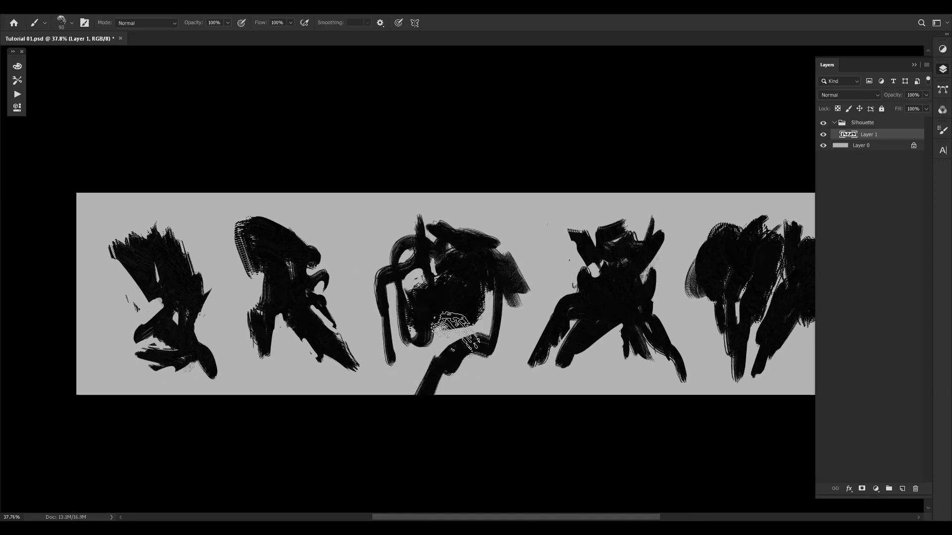
pyautogui.moveTo(454, 331)
pyautogui.mouseDown()
pyautogui.moveTo(503, 276)
pyautogui.moveTo(520, 302)
pyautogui.moveTo(518, 358)
pyautogui.mouseUp()
pyautogui.hotkey('ctrl', 'z')
# - Extend both legs of the second silhouette down to the canvas's bottom edge with the 90 px brush
pyautogui.moveTo(269, 319)
pyautogui.mouseDown()
pyautogui.moveTo(265, 361)
pyautogui.moveTo(277, 318)
pyautogui.moveTo(267, 309)
pyautogui.moveTo(272, 372)
pyautogui.moveTo(255, 325)
pyautogui.moveTo(276, 381)
pyautogui.mouseUp()
pyautogui.hotkey('ctrl', 'z')
pyautogui.hotkey('ctrl', 'z')
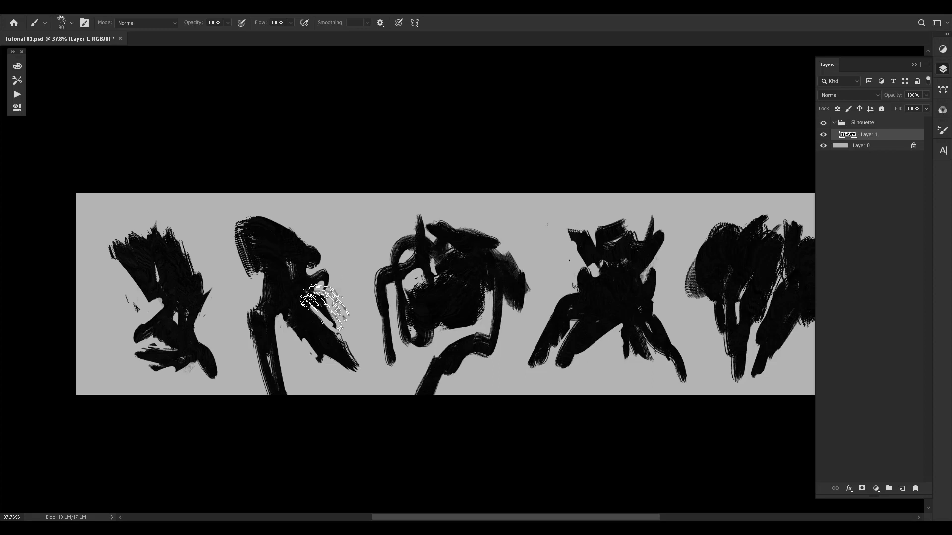
pyautogui.moveTo(337, 350); pyautogui.dragTo(359, 429)
pyautogui.hotkey('ctrl', 'z')
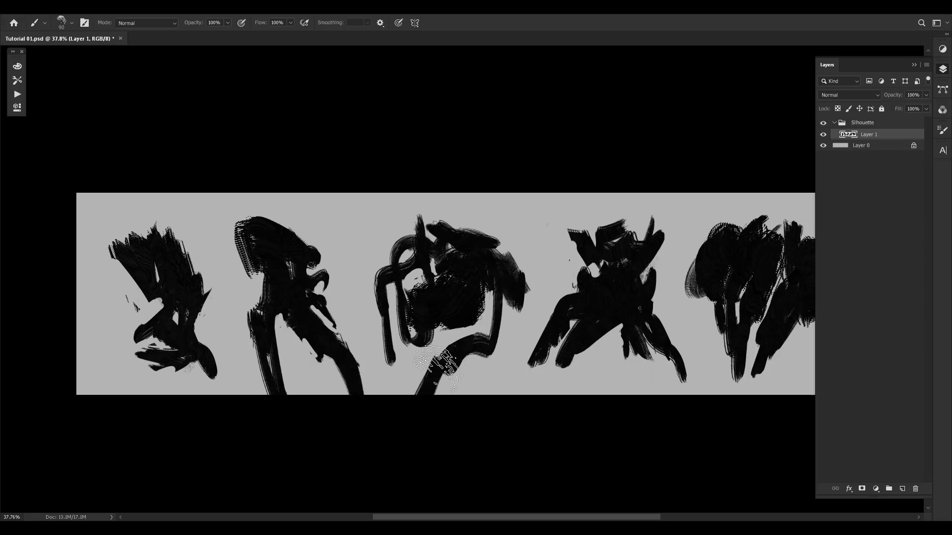
# - Paint a thin extra leg under the second silhouette down to the canvas's bottom edge with the 90 px brush
pyautogui.moveTo(587, 305)
pyautogui.mouseDown()
pyautogui.moveTo(427, 323)
pyautogui.moveTo(618, 312)
pyautogui.mouseUp()
pyautogui.moveTo(183, 290); pyautogui.dragTo(229, 271)
pyautogui.moveTo(441, 291)
pyautogui.mouseDown()
pyautogui.moveTo(378, 211)
pyautogui.moveTo(365, 228)
pyautogui.mouseUp()
pyautogui.moveTo(365, 228); pyautogui.dragTo(325, 276)
pyautogui.moveTo(637, 272); pyautogui.dragTo(582, 283)
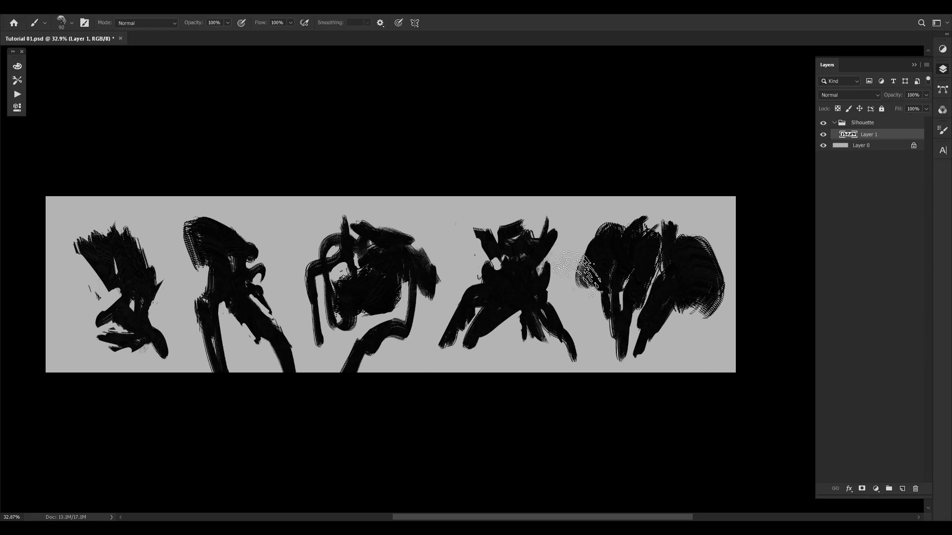
pyautogui.moveTo(257, 282)
pyautogui.mouseDown()
pyautogui.moveTo(313, 267)
pyautogui.moveTo(322, 344)
pyautogui.moveTo(307, 278)
pyautogui.moveTo(322, 339)
pyautogui.mouseUp()
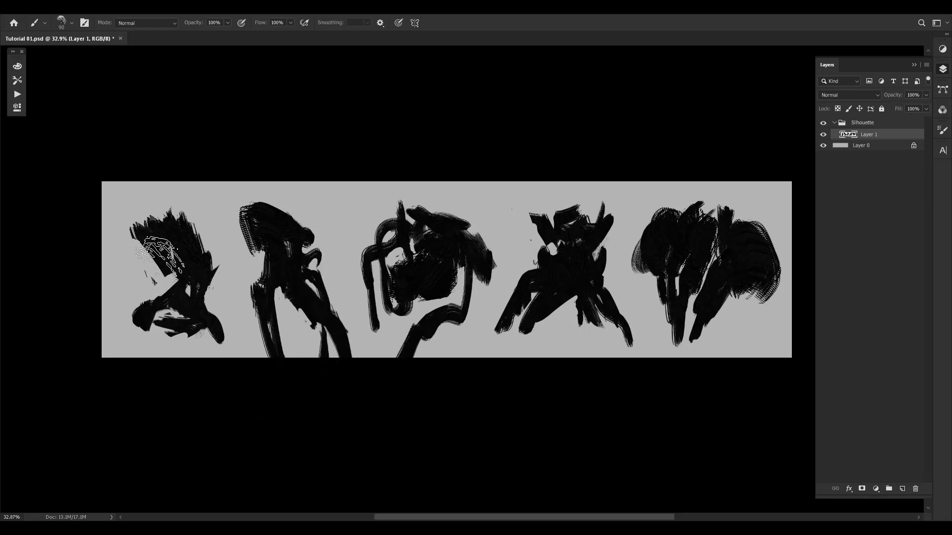
# - Paint a bent, hanging arm on each side of the first silhouette and rework its lower body with the 90 px brush
pyautogui.moveTo(131, 268); pyautogui.dragTo(121, 337)
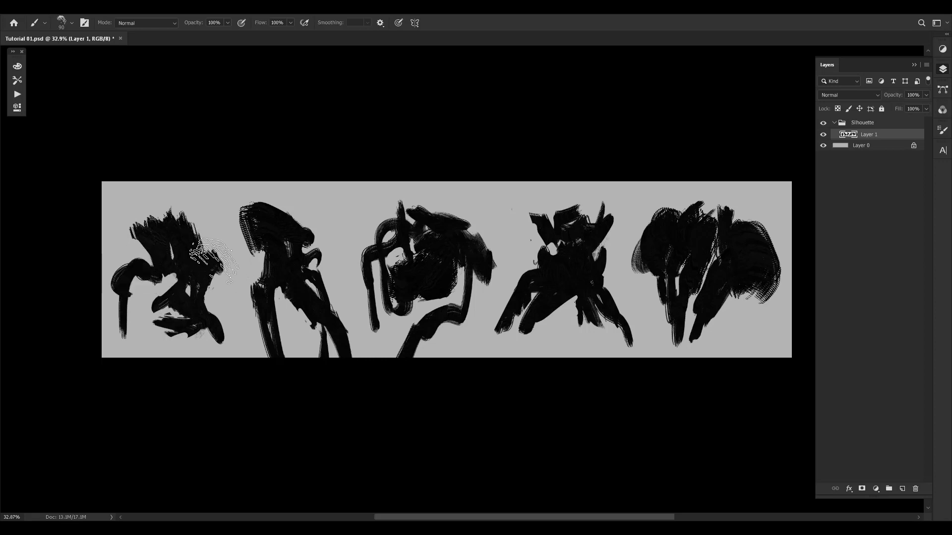
pyautogui.hscroll(3, 600, 342)
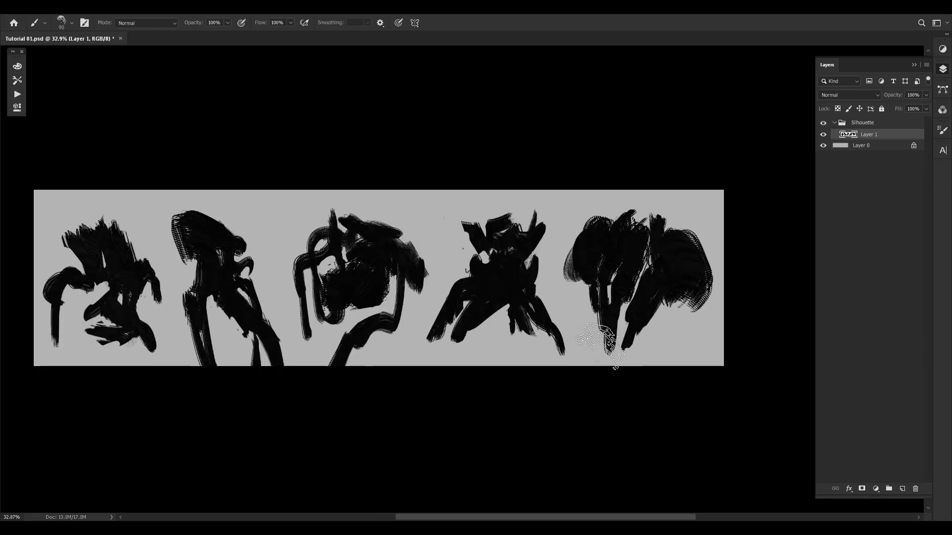
pyautogui.hscroll(-3, 600, 342)
pyautogui.hscroll(-3, 147, 333)
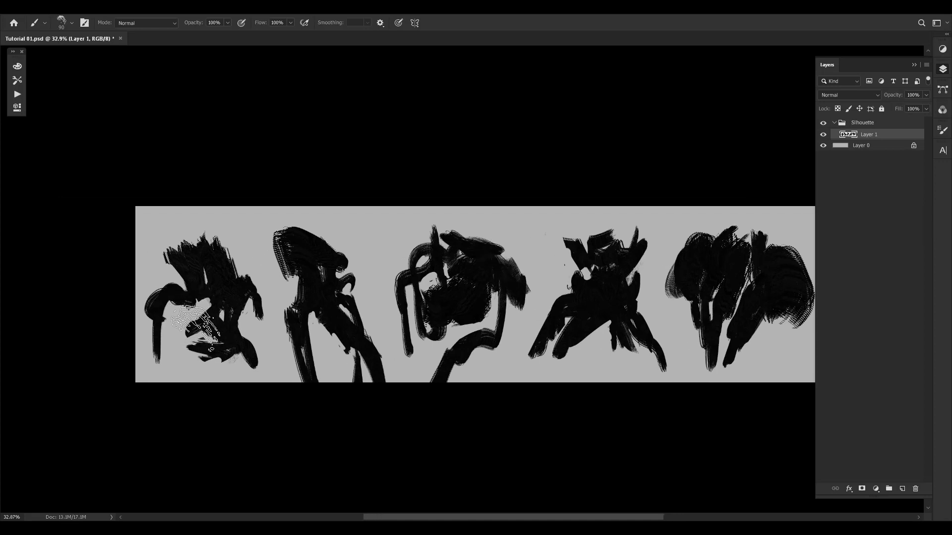
pyautogui.hscroll(5, 651, 305)
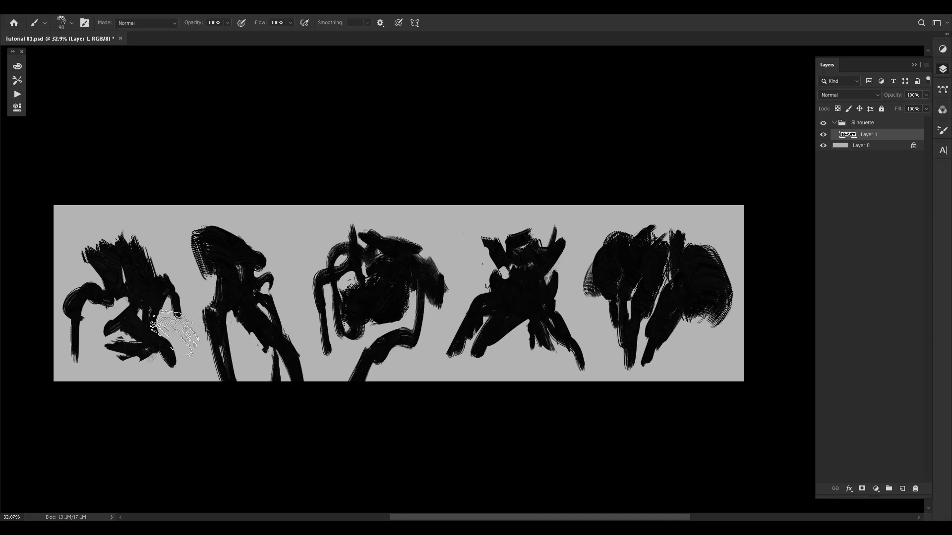
pyautogui.moveTo(174, 322)
pyautogui.mouseDown()
pyautogui.moveTo(162, 346)
pyautogui.moveTo(179, 389)
pyautogui.moveTo(151, 331)
pyautogui.moveTo(110, 342)
pyautogui.mouseUp()
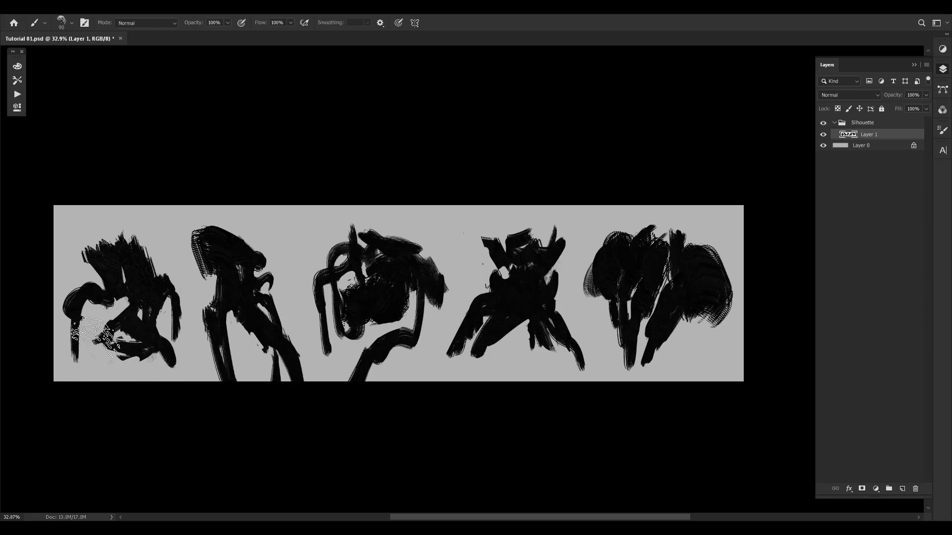
# - Thicken the fourth silhouette's right leg and extend it down to the canvas's bottom edge
pyautogui.moveTo(676, 299)
pyautogui.mouseDown()
pyautogui.moveTo(613, 299)
pyautogui.moveTo(565, 325)
pyautogui.moveTo(608, 300)
pyautogui.mouseUp()
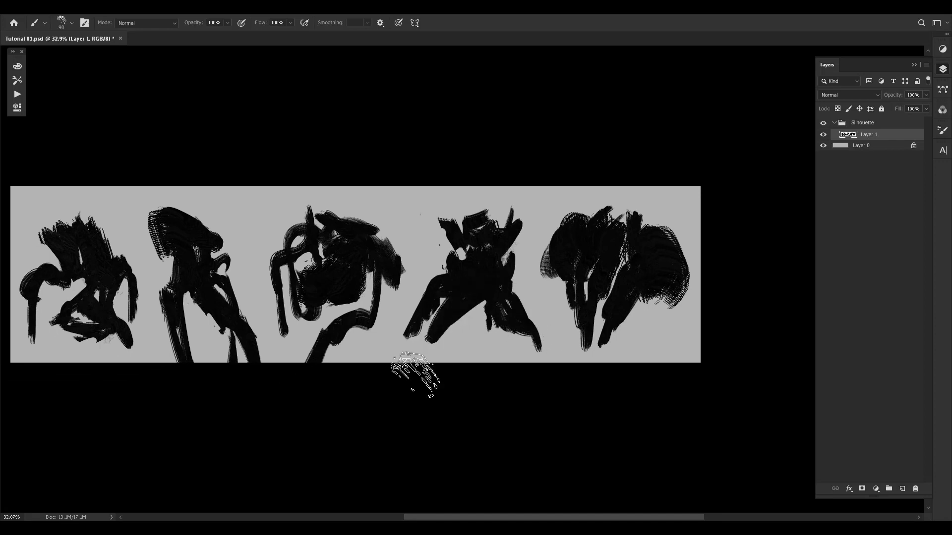
pyautogui.moveTo(464, 312)
pyautogui.mouseDown()
pyautogui.moveTo(508, 324)
pyautogui.moveTo(476, 305)
pyautogui.moveTo(519, 343)
pyautogui.moveTo(524, 332)
pyautogui.moveTo(537, 361)
pyautogui.mouseUp()
pyautogui.press(']')
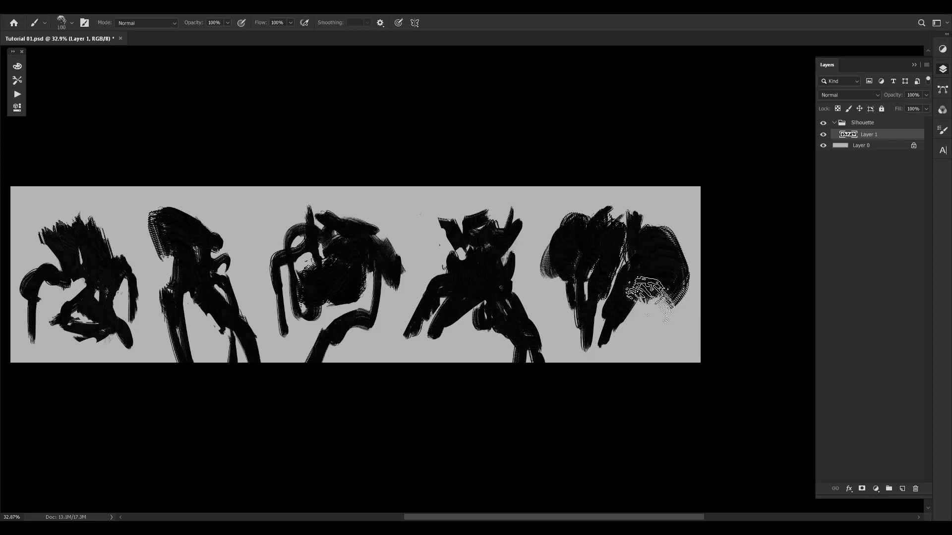
# - Paint several thin legs under the fifth silhouette down to the canvas's bottom edge with a smaller brush
pyautogui.press('[')
pyautogui.press('[')
pyautogui.press('[')
pyautogui.press('[')
pyautogui.moveTo(601, 293)
pyautogui.mouseDown()
pyautogui.moveTo(617, 311)
pyautogui.moveTo(647, 298)
pyautogui.moveTo(629, 387)
pyautogui.moveTo(626, 362)
pyautogui.moveTo(632, 396)
pyautogui.mouseUp()
pyautogui.moveTo(633, 327); pyautogui.dragTo(640, 385)
pyautogui.moveTo(655, 317); pyautogui.dragTo(647, 363)
# - Paint a tall spike on the third silhouette's right side and a slanted cap stroke over its top with a larger brush
pyautogui.press(']')
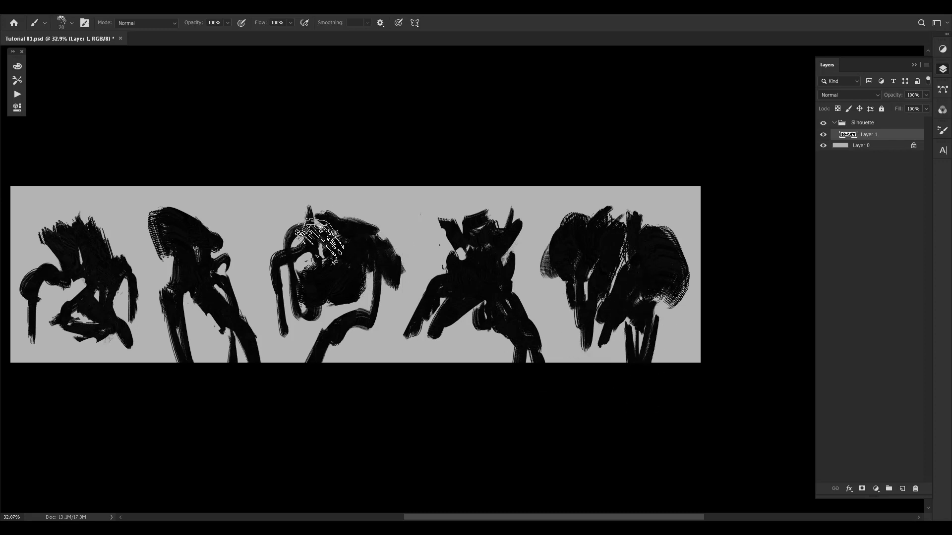
pyautogui.press(']')
pyautogui.press(']')
pyautogui.press(']')
pyautogui.press(']')
pyautogui.press(']')
pyautogui.press(']')
pyautogui.moveTo(387, 239); pyautogui.dragTo(396, 218)
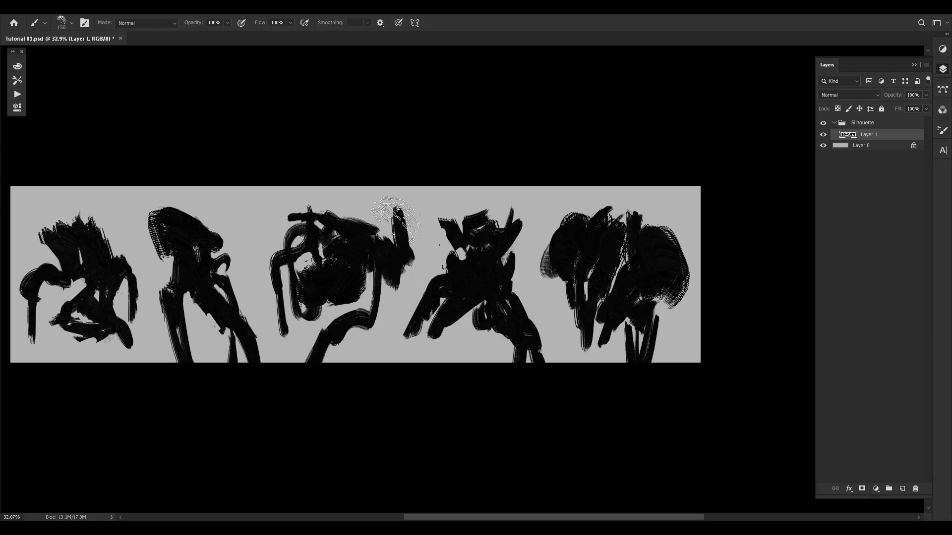
pyautogui.moveTo(297, 217)
pyautogui.mouseDown()
pyautogui.moveTo(308, 195)
pyautogui.moveTo(318, 202)
pyautogui.mouseUp()
# - Add a small stroke to the left side of the second silhouette's body with a smaller brush, undoing unwanted strokes
pyautogui.press('[')
pyautogui.press('[')
pyautogui.hotkey('ctrl', 'z')
pyautogui.moveTo(181, 231)
pyautogui.mouseDown()
pyautogui.moveTo(166, 246)
pyautogui.moveTo(149, 228)
pyautogui.mouseUp()
pyautogui.hotkey('ctrl', 'z')
pyautogui.press('[')
pyautogui.press('[')
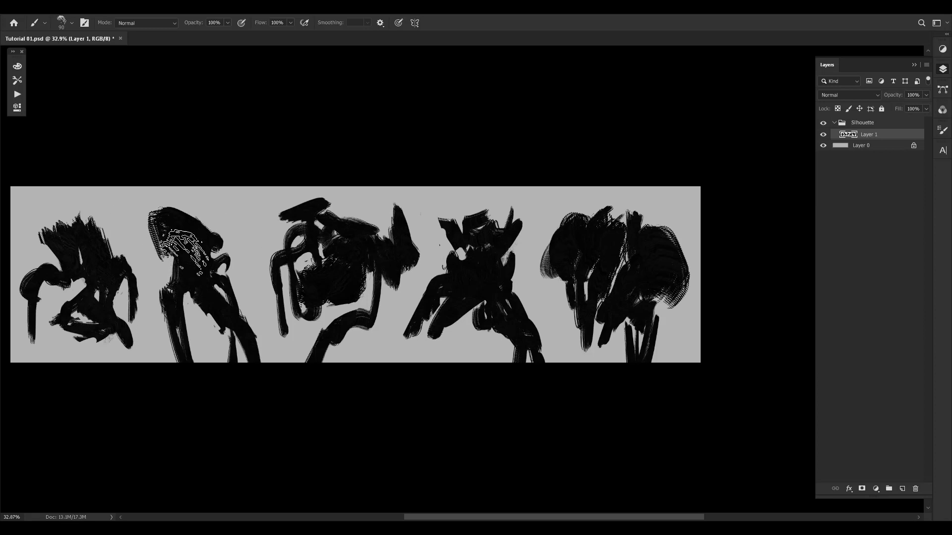
pyautogui.press('[')
pyautogui.moveTo(186, 273); pyautogui.dragTo(177, 271)
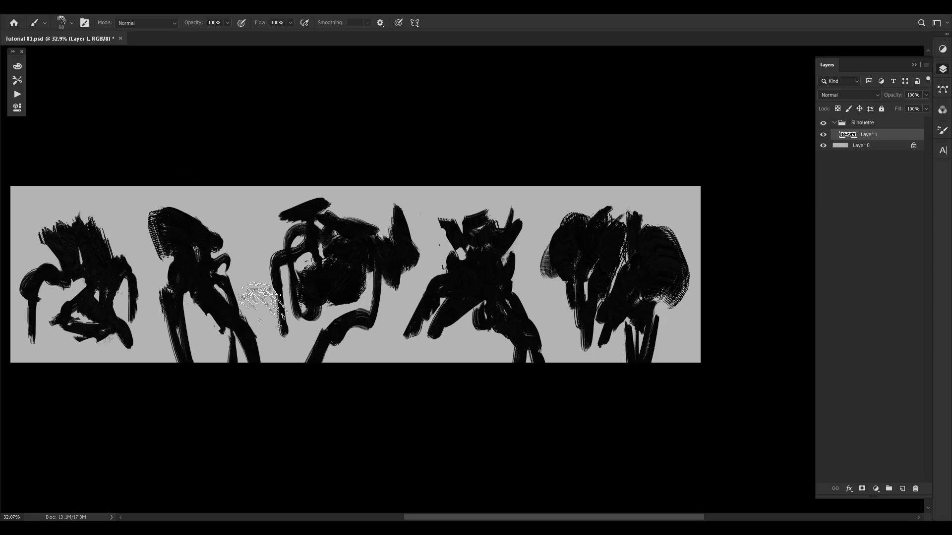
# - Try to fill the first silhouette into one solid rounded mass and undo those strokes
pyautogui.press(']')
pyautogui.press(']')
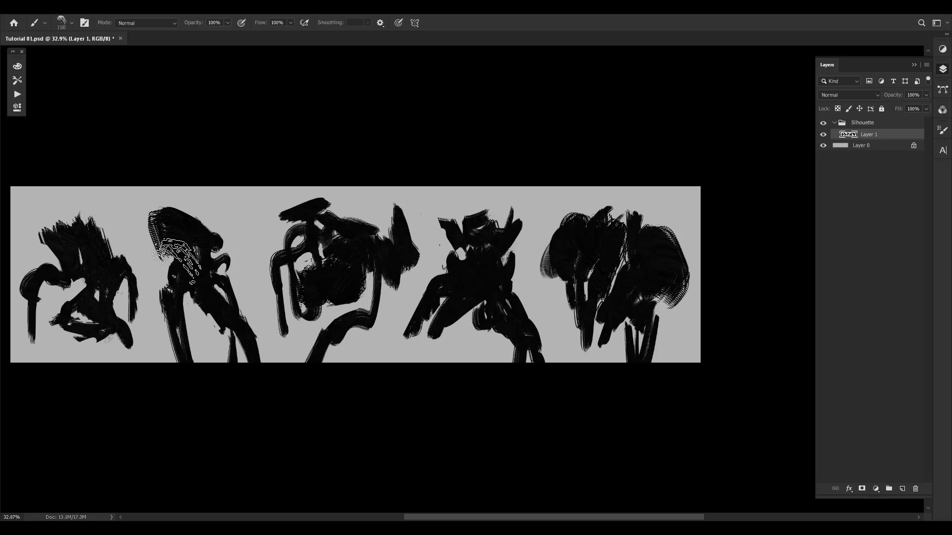
pyautogui.press('[')
pyautogui.press('[')
pyautogui.press('[')
pyautogui.press('[')
pyautogui.press('[')
pyautogui.press('[')
pyautogui.press('[')
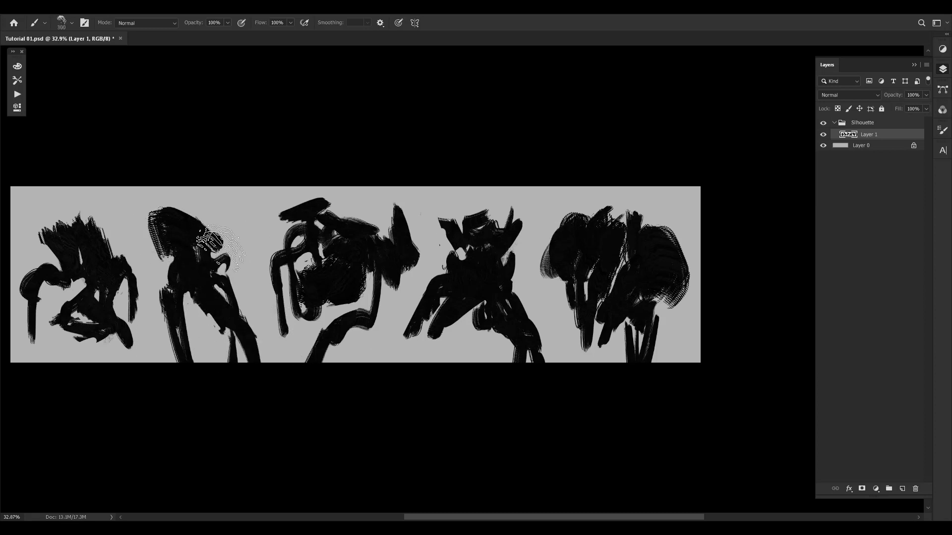
pyautogui.moveTo(88, 251)
pyautogui.mouseDown()
pyautogui.moveTo(103, 294)
pyautogui.moveTo(66, 275)
pyautogui.mouseUp()
pyautogui.press('[')
pyautogui.press('[')
pyautogui.press('[')
pyautogui.press('[')
pyautogui.press('[')
pyautogui.press('[')
pyautogui.press('[')
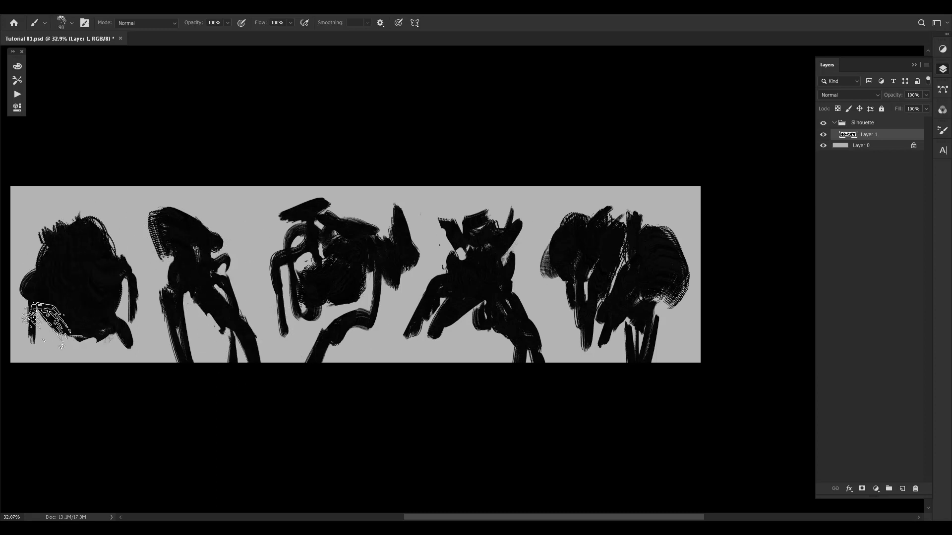
pyautogui.moveTo(47, 319); pyautogui.dragTo(43, 343)
pyautogui.moveTo(106, 325)
pyautogui.mouseDown()
pyautogui.moveTo(119, 304)
pyautogui.moveTo(131, 343)
pyautogui.moveTo(127, 302)
pyautogui.mouseUp()
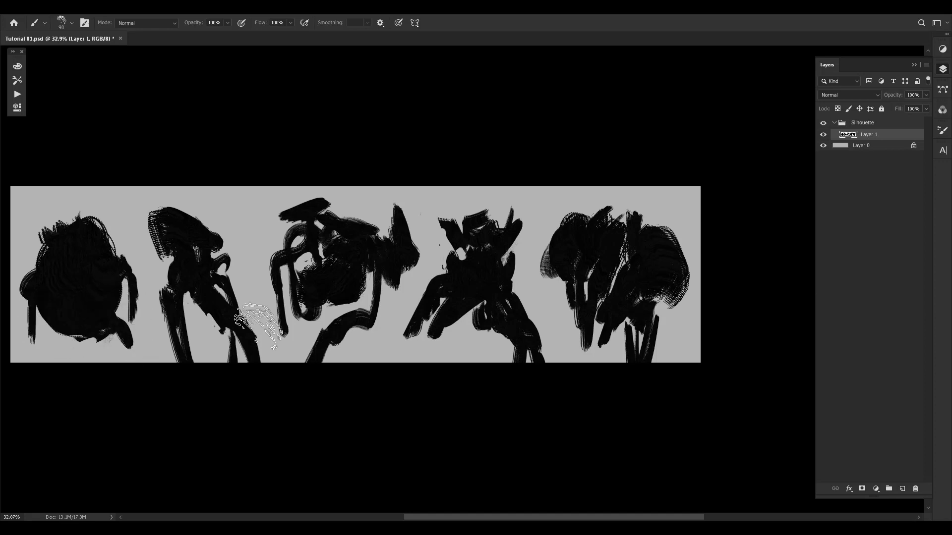
pyautogui.hotkey('ctrl', 'z')
pyautogui.hotkey('ctrl', 'z')
pyautogui.hotkey('ctrl', 'z')
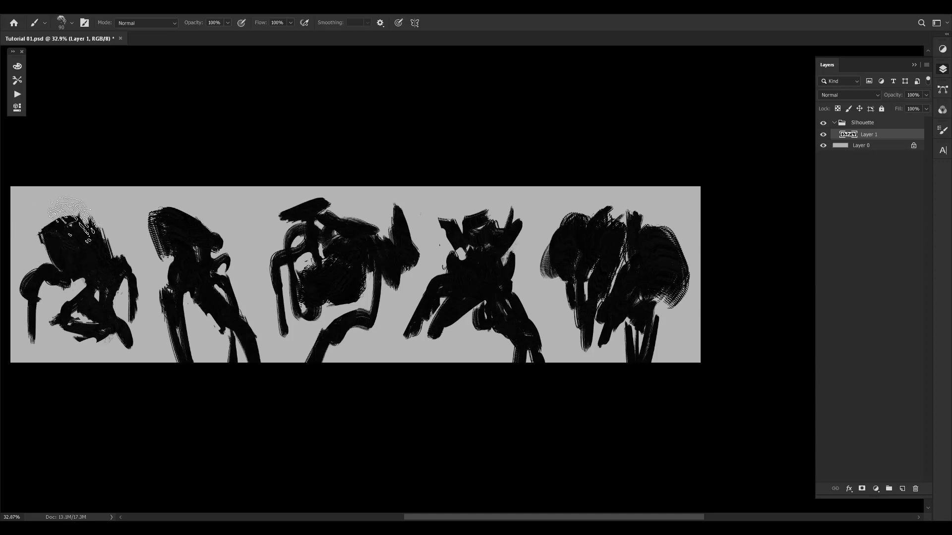
# - Fill in the first silhouette's head and lower body and paint short feet at its base with the 90 px brush
pyautogui.moveTo(67, 225); pyautogui.dragTo(114, 275)
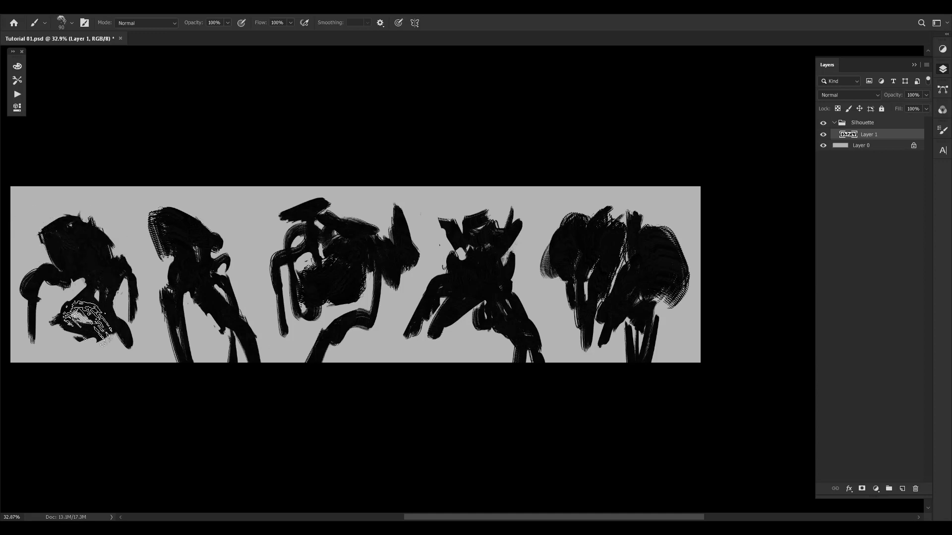
pyautogui.moveTo(88, 320); pyautogui.dragTo(70, 317)
pyautogui.moveTo(55, 250)
pyautogui.mouseDown()
pyautogui.moveTo(82, 315)
pyautogui.moveTo(96, 325)
pyautogui.mouseUp()
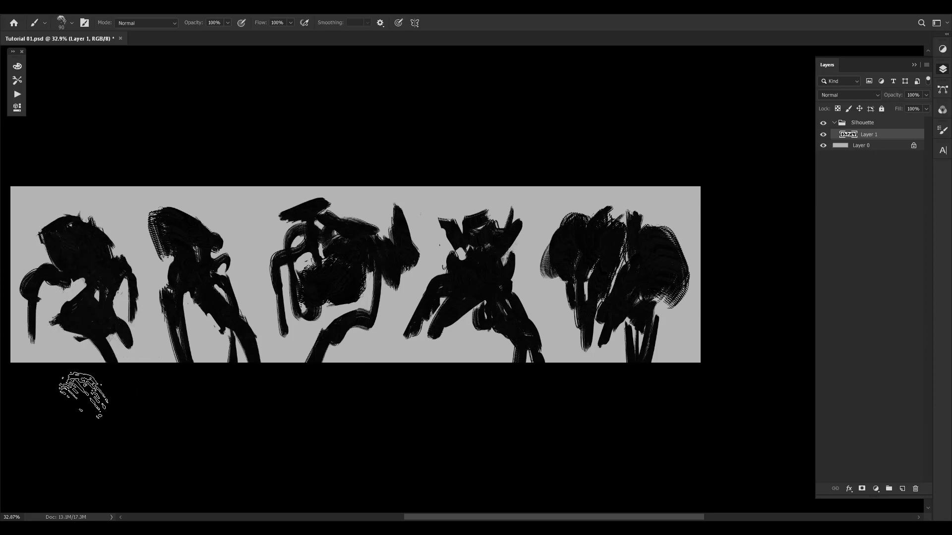
pyautogui.moveTo(90, 323)
pyautogui.mouseDown()
pyautogui.moveTo(50, 339)
pyautogui.moveTo(65, 327)
pyautogui.moveTo(49, 328)
pyautogui.moveTo(89, 362)
pyautogui.mouseUp()
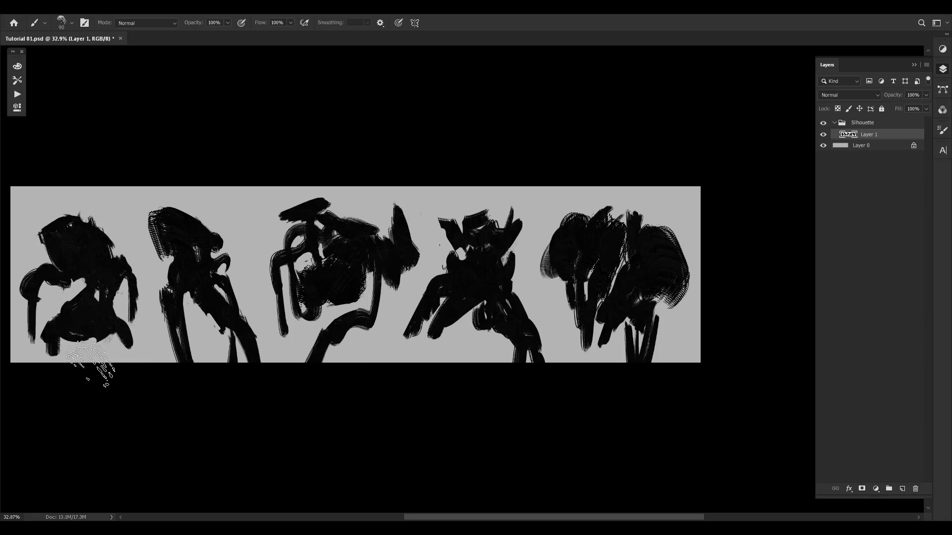
pyautogui.moveTo(135, 338); pyautogui.dragTo(132, 331)
# - Paint sideways spikes on both sides of the first silhouette's head and two pointed ears on top
pyautogui.moveTo(61, 245)
pyautogui.mouseDown()
pyautogui.moveTo(19, 258)
pyautogui.moveTo(10, 290)
pyautogui.moveTo(45, 247)
pyautogui.mouseUp()
pyautogui.hotkey('ctrl', 'z')
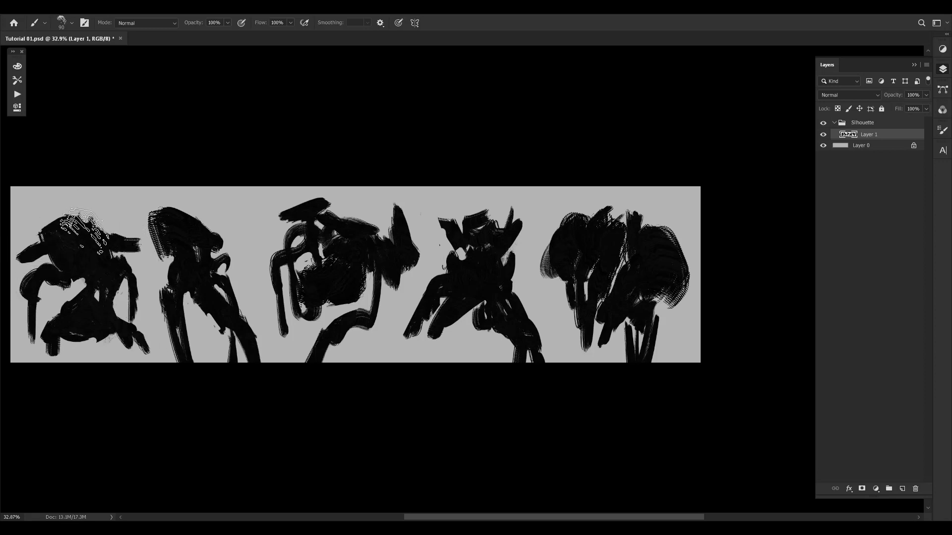
pyautogui.moveTo(84, 209); pyautogui.dragTo(86, 203)
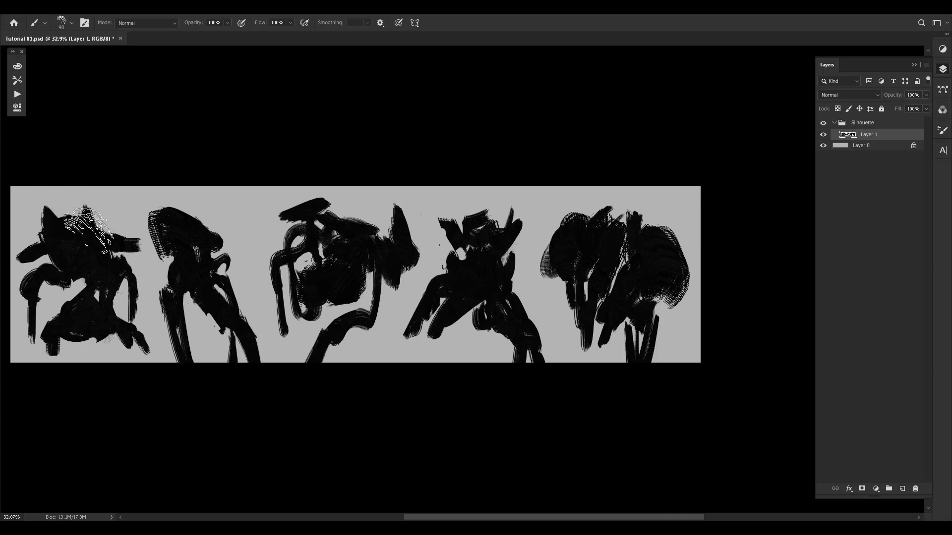
# - Paint a tall outer right leg and an inner leg on the fourth silhouette down to the canvas's bottom edge, retrying strokes as needed
pyautogui.moveTo(333, 295); pyautogui.dragTo(324, 321)
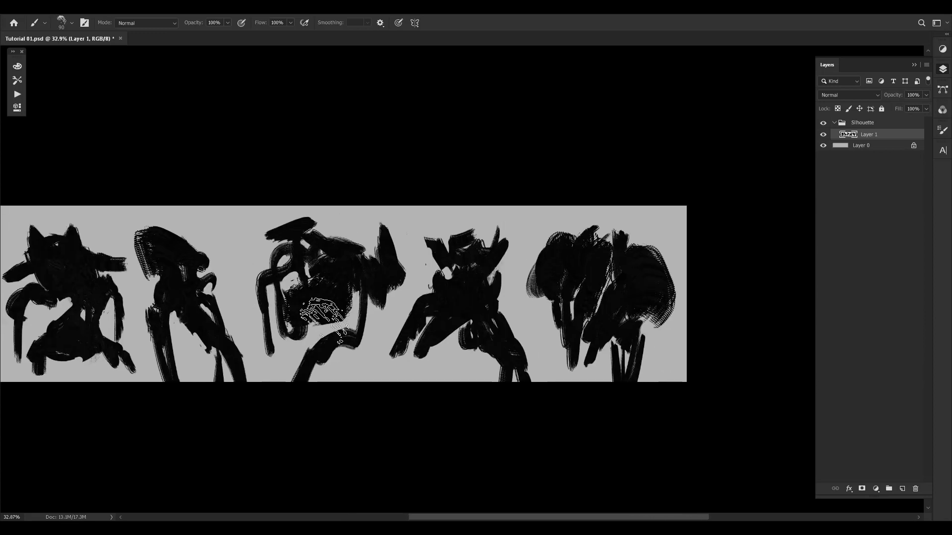
pyautogui.moveTo(421, 340)
pyautogui.mouseDown()
pyautogui.moveTo(513, 335)
pyautogui.moveTo(480, 322)
pyautogui.moveTo(371, 320)
pyautogui.moveTo(366, 310)
pyautogui.moveTo(535, 258)
pyautogui.moveTo(525, 271)
pyautogui.moveTo(528, 305)
pyautogui.moveTo(517, 297)
pyautogui.moveTo(530, 354)
pyautogui.moveTo(531, 335)
pyautogui.moveTo(556, 391)
pyautogui.mouseUp()
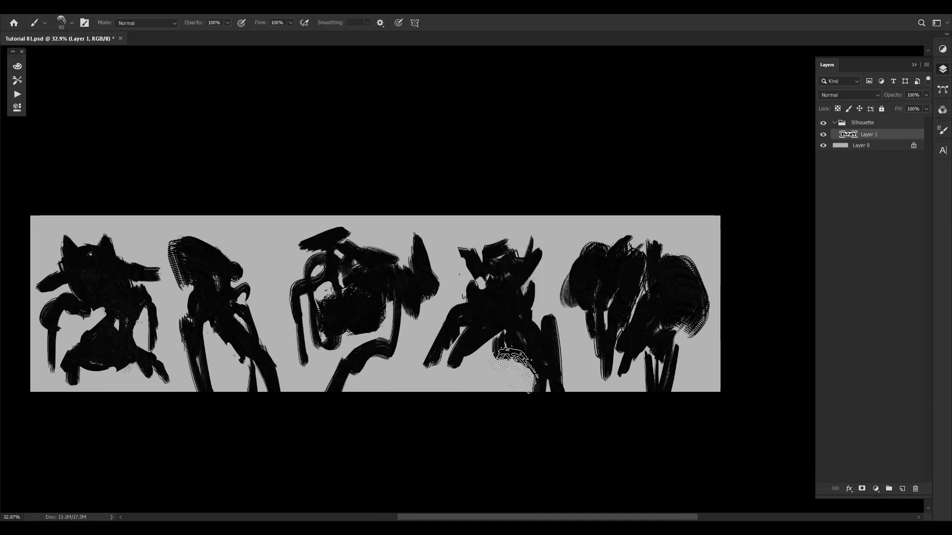
pyautogui.moveTo(515, 356); pyautogui.dragTo(514, 376)
pyautogui.moveTo(508, 362); pyautogui.dragTo(486, 384)
pyautogui.hotkey('ctrl', 'z')
pyautogui.moveTo(501, 342); pyautogui.dragTo(495, 396)
pyautogui.hotkey('ctrl', 'z')
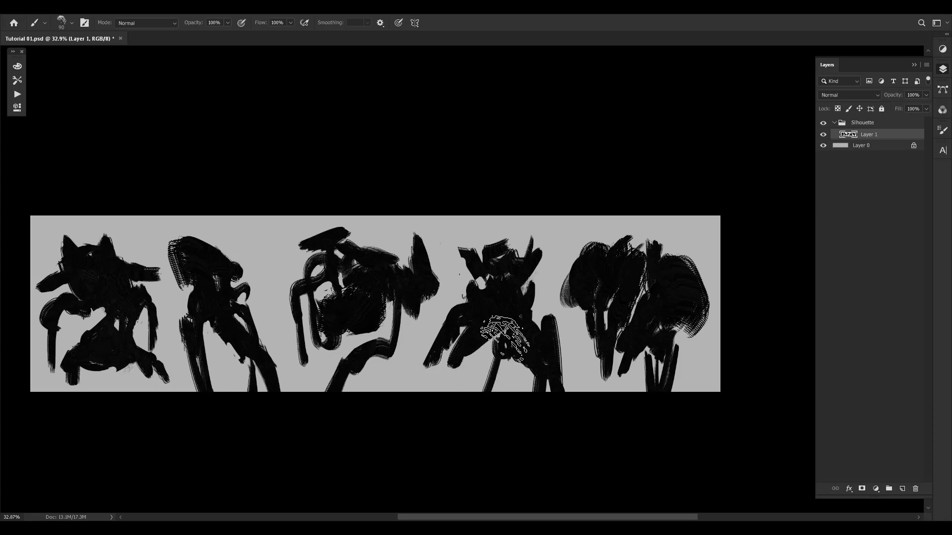
pyautogui.moveTo(504, 342); pyautogui.dragTo(489, 392)
pyautogui.hotkey('ctrl', 'z')
pyautogui.moveTo(504, 348); pyautogui.dragTo(492, 376)
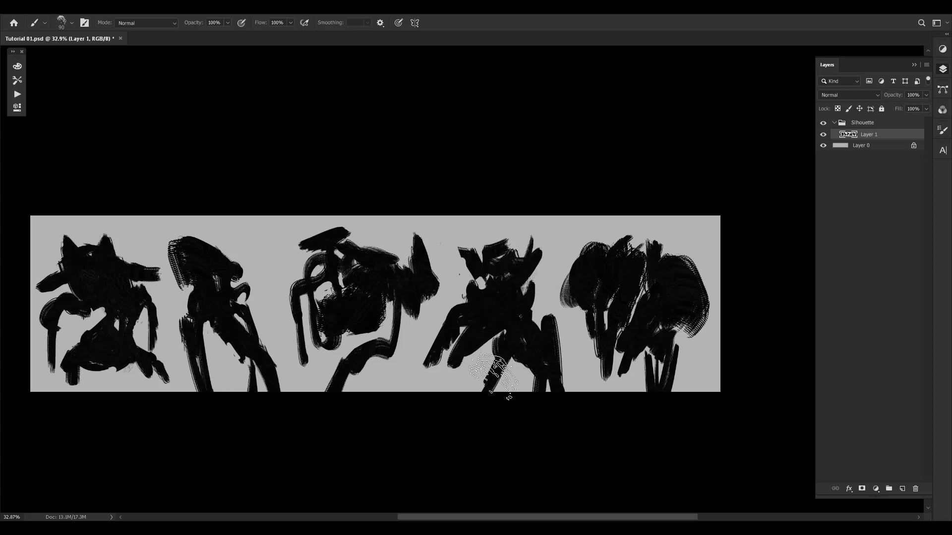
pyautogui.hotkey('ctrl', 'z')
# - Flip the canvas horizontally to check the row of silhouettes in mirror view
pyautogui.moveTo(218, 302); pyautogui.dragTo(302, 290)
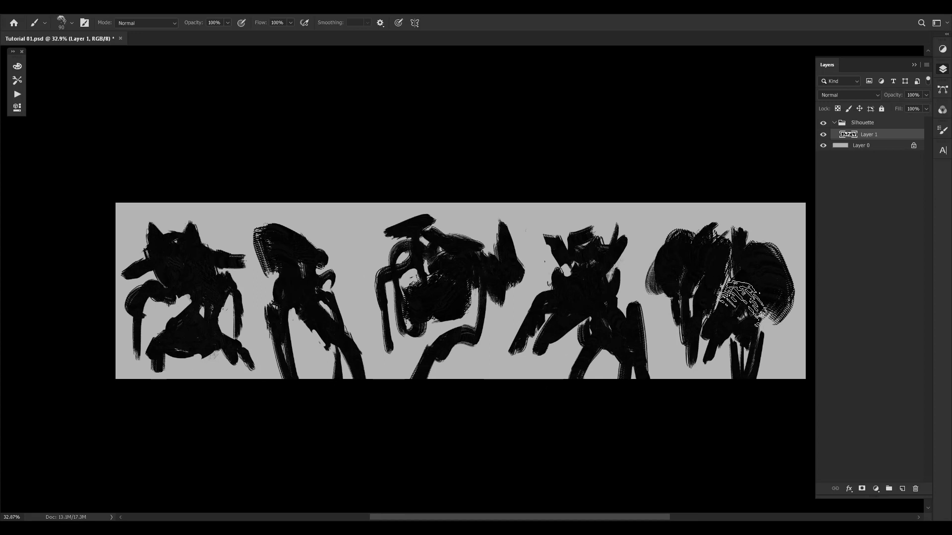
pyautogui.moveTo(699, 308); pyautogui.dragTo(549, 320)
pyautogui.hscroll(-2, 392, 319)
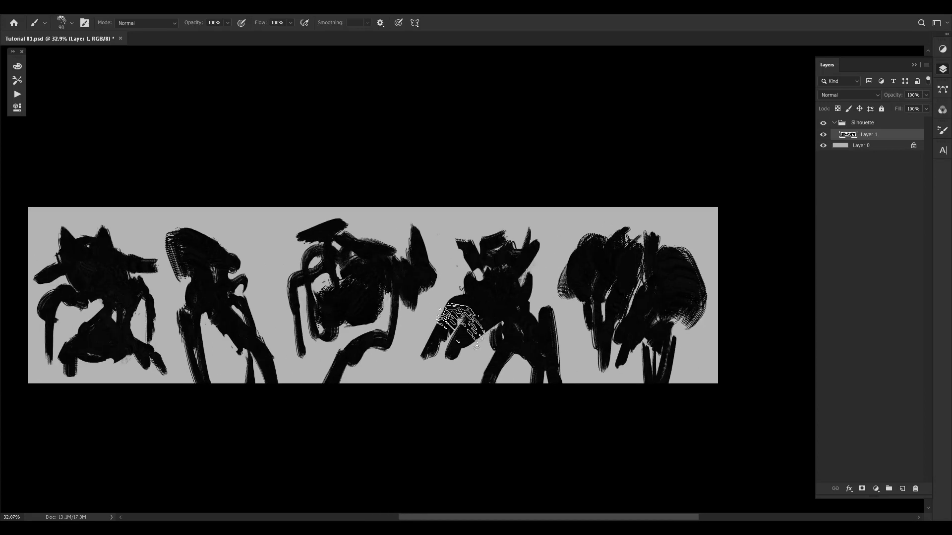
pyautogui.scroll(-1, 449, 332)
pyautogui.hscroll(-3, 495, 323)
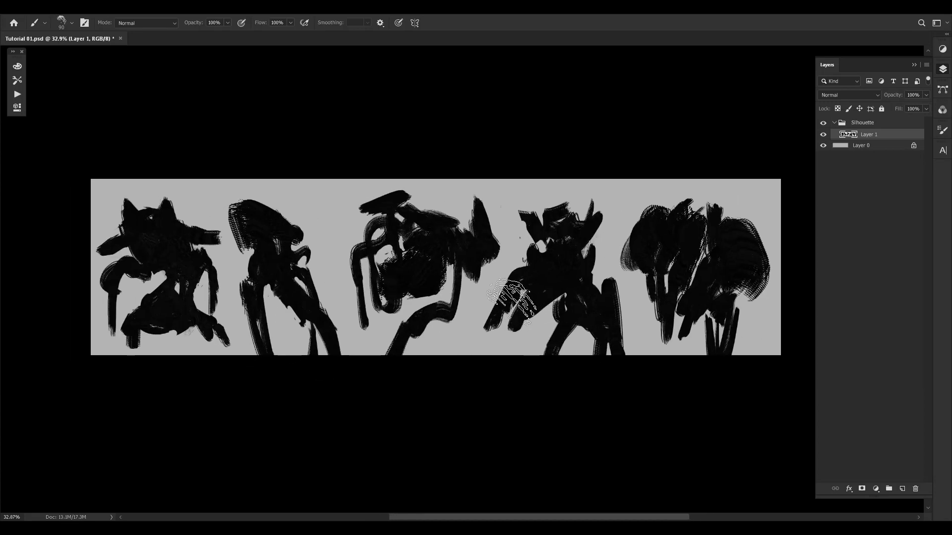
pyautogui.moveTo(602, 247); pyautogui.dragTo(531, 325)
pyautogui.press('F2')
pyautogui.scroll(-2, 582, 357)
pyautogui.scroll(-1, 393, 319)
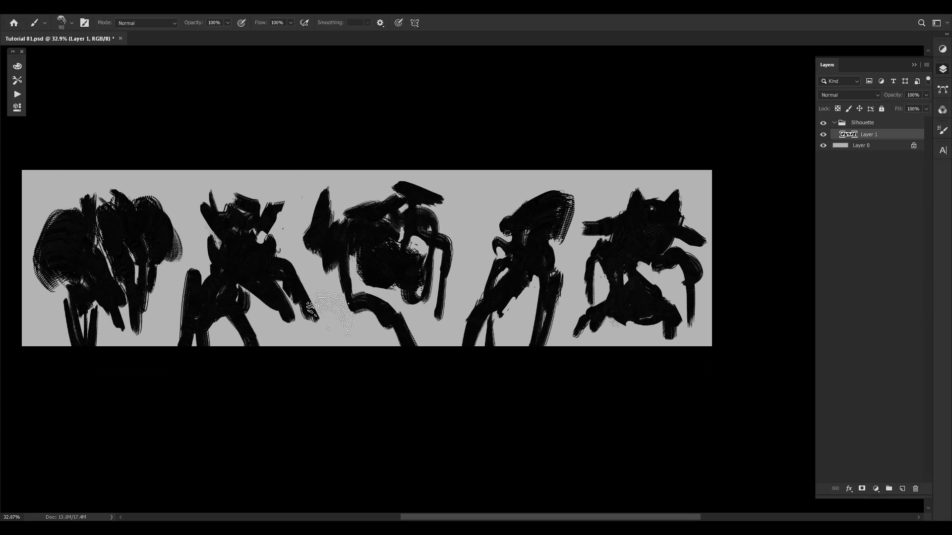
# - Extend the legs of the middle, second and leftmost silhouettes down to the canvas's bottom edge with the 90 px brush
pyautogui.moveTo(348, 270); pyautogui.dragTo(338, 297)
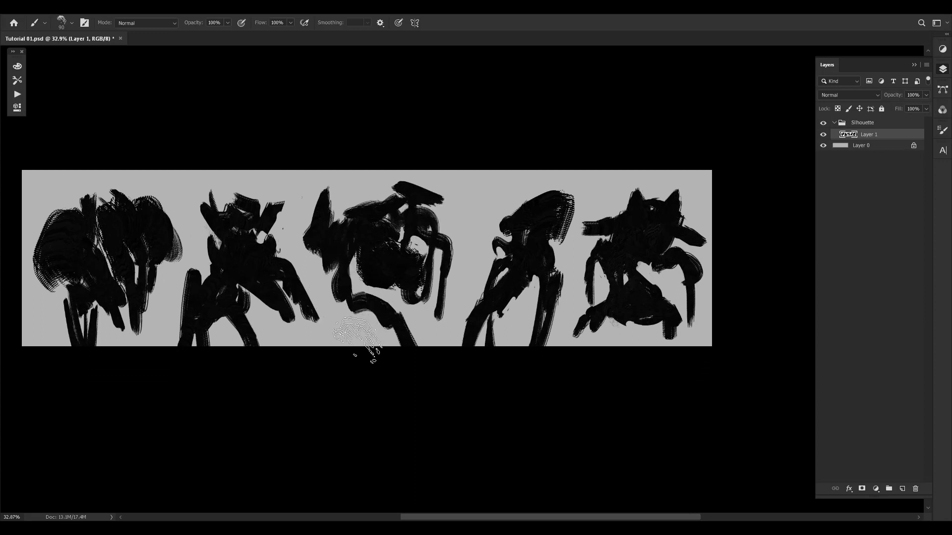
pyautogui.moveTo(366, 322)
pyautogui.mouseDown()
pyautogui.moveTo(347, 305)
pyautogui.moveTo(383, 354)
pyautogui.moveTo(355, 312)
pyautogui.moveTo(373, 357)
pyautogui.mouseUp()
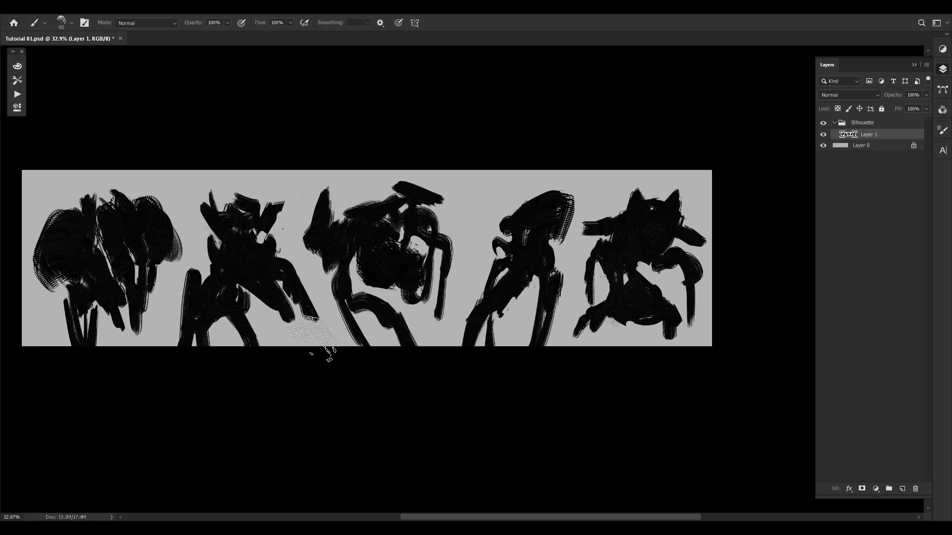
pyautogui.moveTo(343, 308); pyautogui.dragTo(403, 317)
pyautogui.moveTo(292, 314)
pyautogui.mouseDown()
pyautogui.moveTo(313, 329)
pyautogui.moveTo(331, 370)
pyautogui.mouseUp()
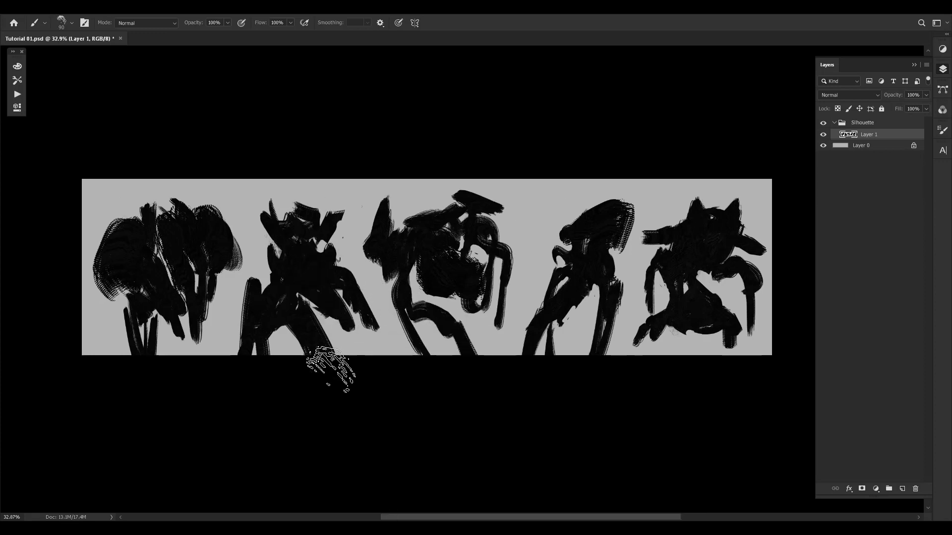
pyautogui.moveTo(217, 282); pyautogui.dragTo(231, 292)
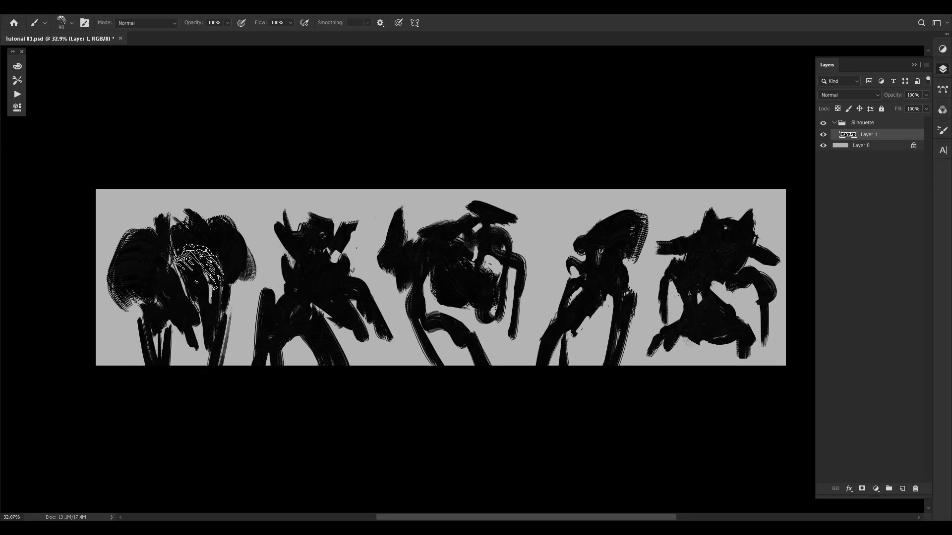
# - Lasso the fourth silhouette, nudge it slightly left away from the fifth with a free transform, and deselect it
pyautogui.moveTo(304, 307); pyautogui.dragTo(231, 298)
pyautogui.moveTo(550, 208); pyautogui.dragTo(578, 186)
pyautogui.press('l')
pyautogui.moveTo(595, 260)
pyautogui.mouseDown()
pyautogui.moveTo(581, 334)
pyautogui.moveTo(496, 347)
pyautogui.mouseUp()
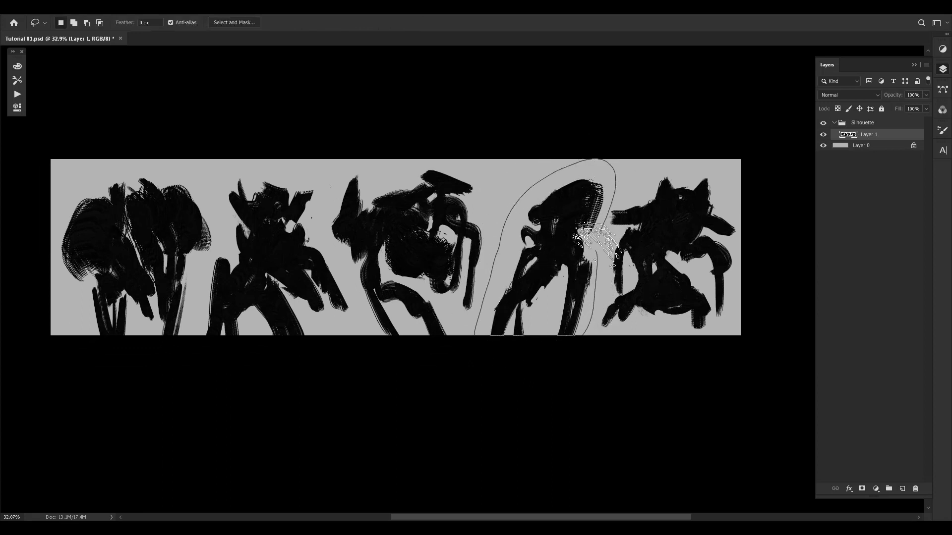
pyautogui.moveTo(615, 198); pyautogui.dragTo(607, 224)
pyautogui.hotkey('ctrl', 't')
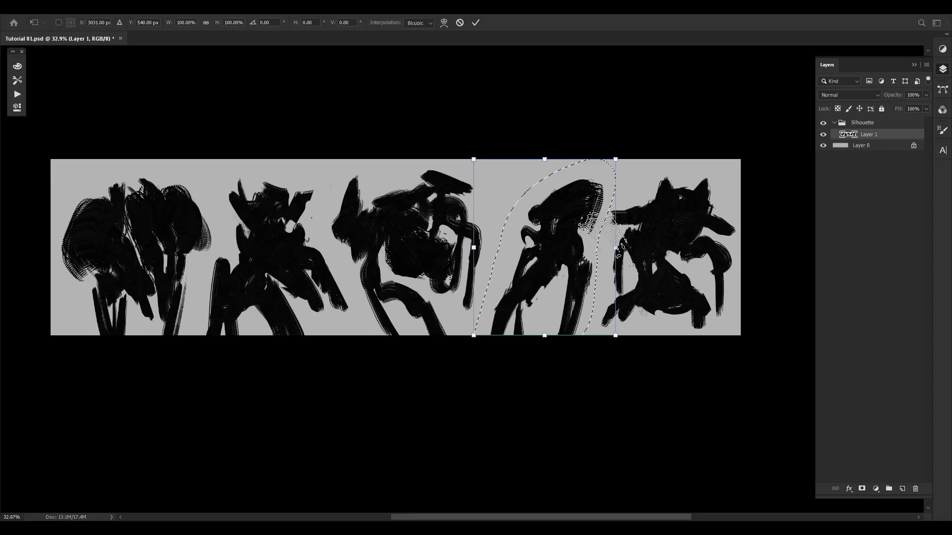
pyautogui.press('Left')
pyautogui.press('Left')
pyautogui.press('Left')
pyautogui.press('Left')
pyautogui.press('Left')
pyautogui.press('Left')
pyautogui.press('Left')
pyautogui.press('Left')
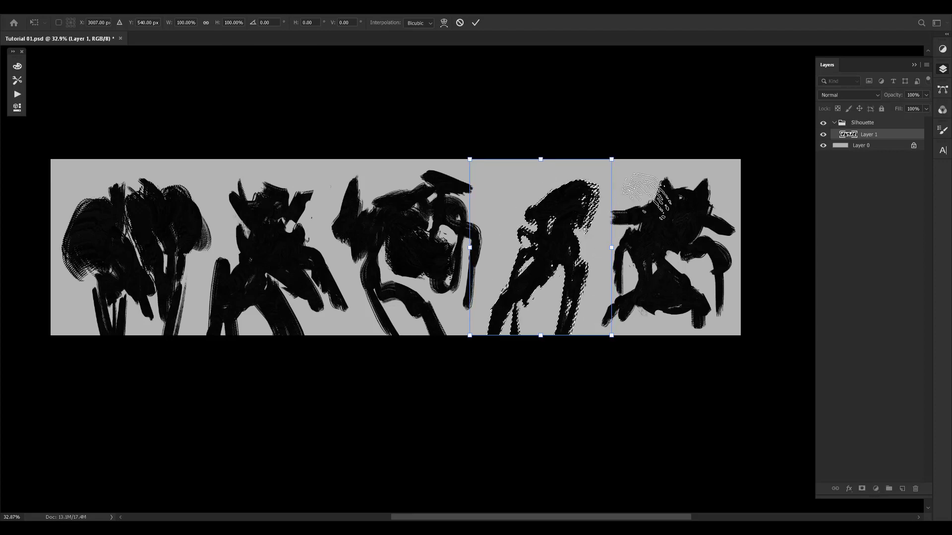
pyautogui.press('Return')
pyautogui.hotkey('ctrl', 'd')
# - Add a new layer above Layer 1 and clip it to the silhouettes
pyautogui.moveTo(670, 225); pyautogui.dragTo(651, 194)
pyautogui.moveTo(268, 222); pyautogui.dragTo(289, 203)
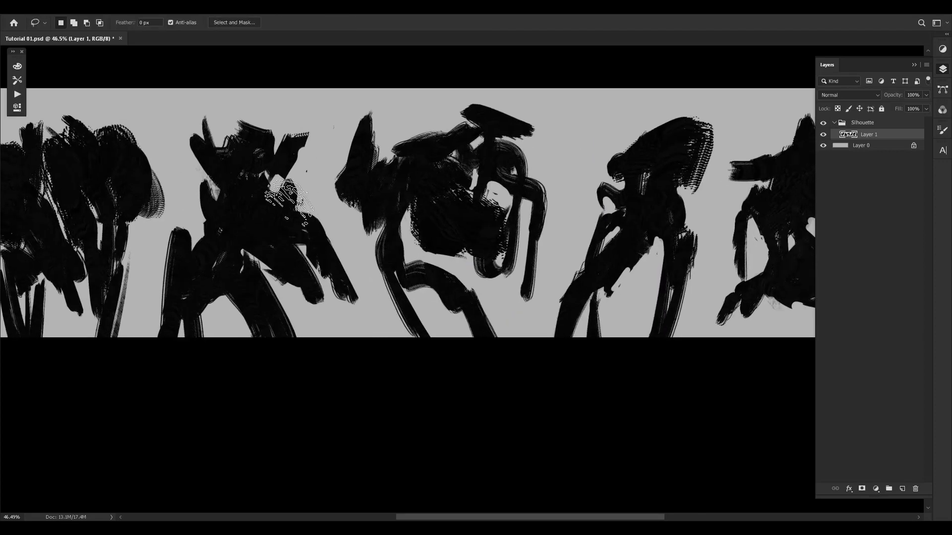
pyautogui.scroll(-3, 406, 380)
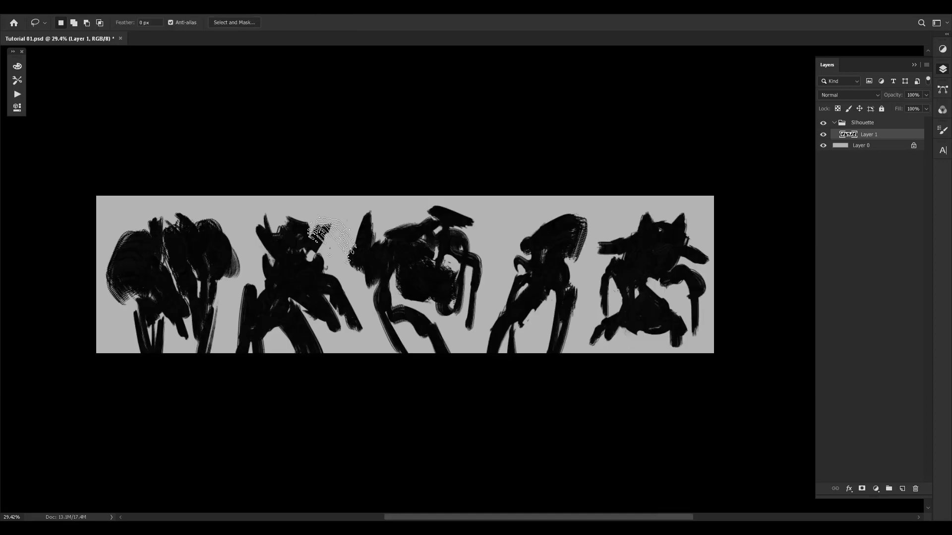
pyautogui.moveTo(642, 258); pyautogui.dragTo(696, 214)
pyautogui.moveTo(466, 261); pyautogui.dragTo(441, 188)
pyautogui.moveTo(658, 227); pyautogui.dragTo(658, 198)
pyautogui.moveTo(736, 190); pyautogui.dragTo(736, 167)
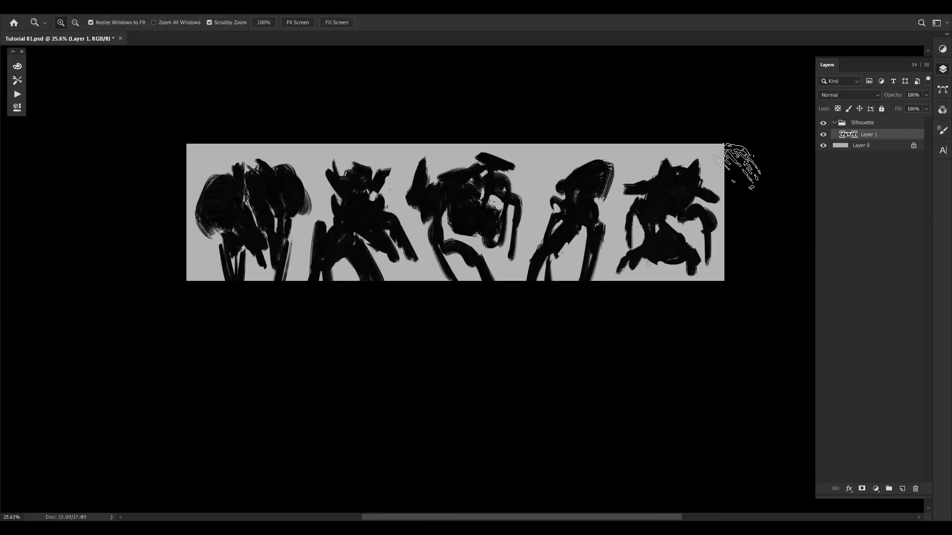
pyautogui.scroll(2, 724, 213)
pyautogui.scroll(1, 728, 206)
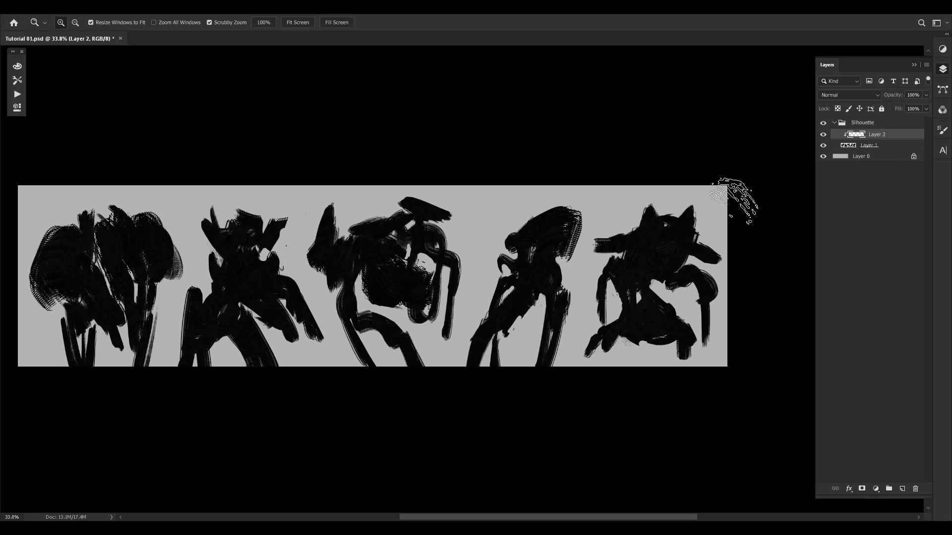
pyautogui.moveTo(734, 201); pyautogui.dragTo(723, 202)
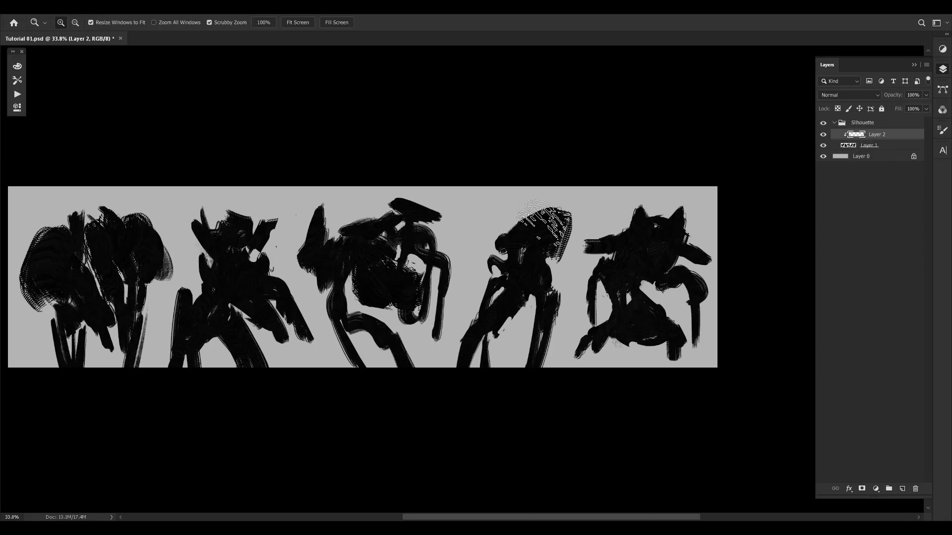
# - Make the clipped Layer 2 active and load the 100 px "t b.psd 511" brush preset
pyautogui.click(862, 145)
pyautogui.moveTo(327, 271); pyautogui.dragTo(374, 269)
pyautogui.moveTo(313, 198); pyautogui.dragTo(312, 212)
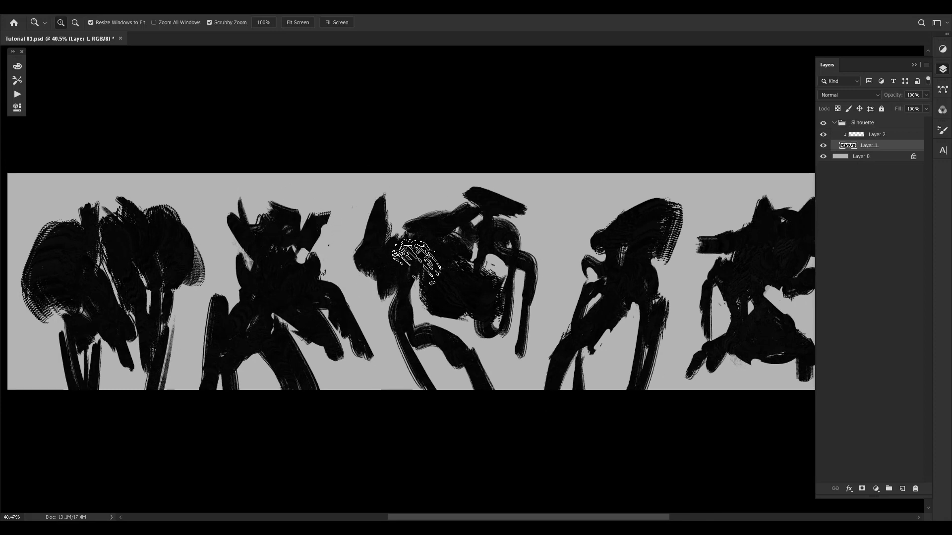
pyautogui.moveTo(547, 276); pyautogui.dragTo(535, 253)
pyautogui.click(855, 135)
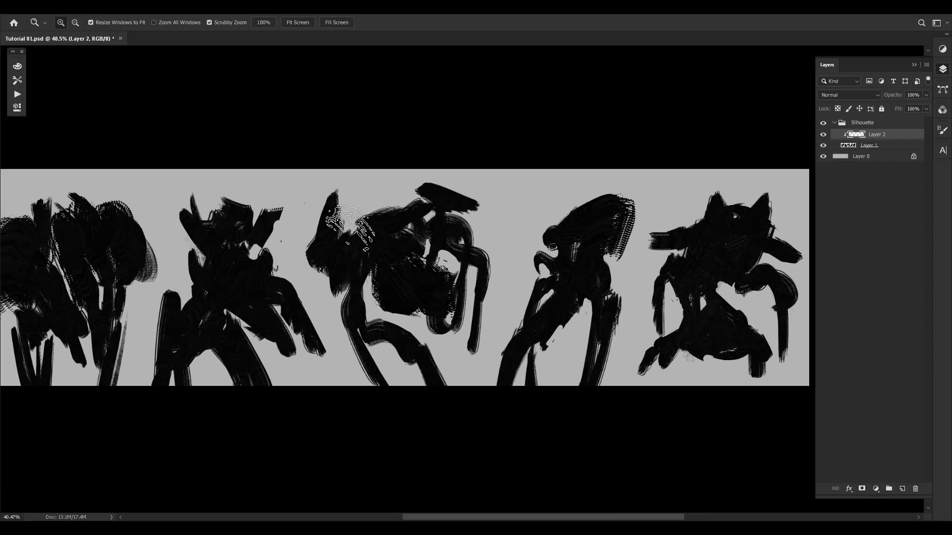
pyautogui.press('b')
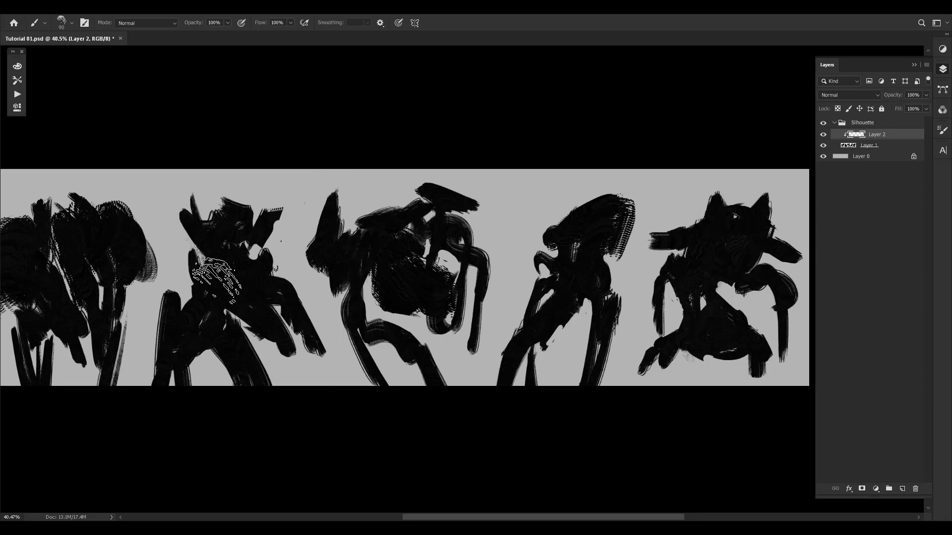
pyautogui.moveTo(287, 290); pyautogui.dragTo(338, 297)
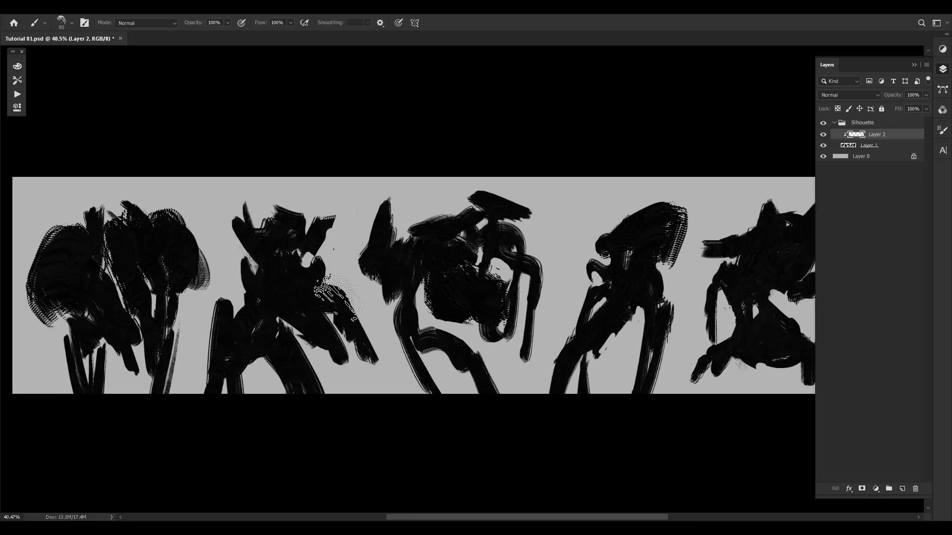
pyautogui.moveTo(530, 235); pyautogui.dragTo(446, 247)
pyautogui.rightClick(439, 245)
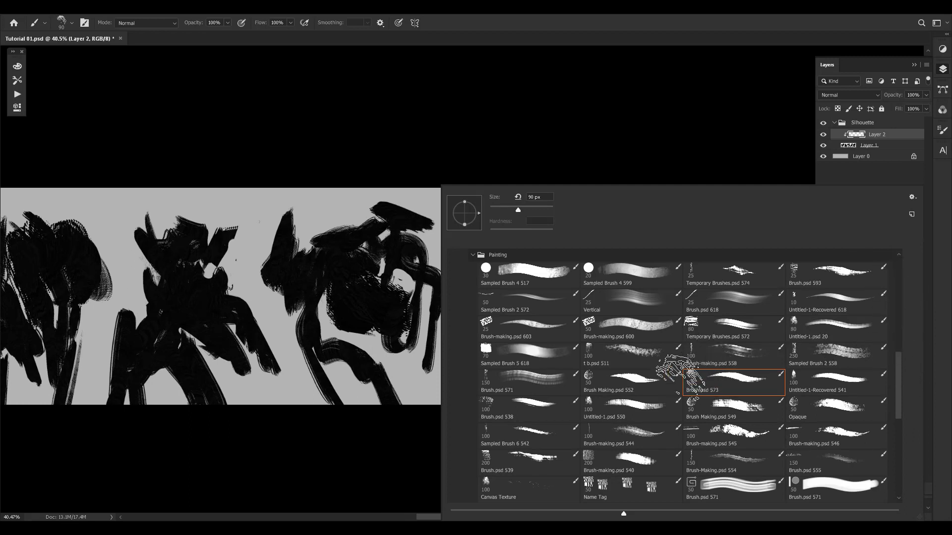
pyautogui.click(644, 353)
pyautogui.moveTo(402, 340); pyautogui.dragTo(495, 314)
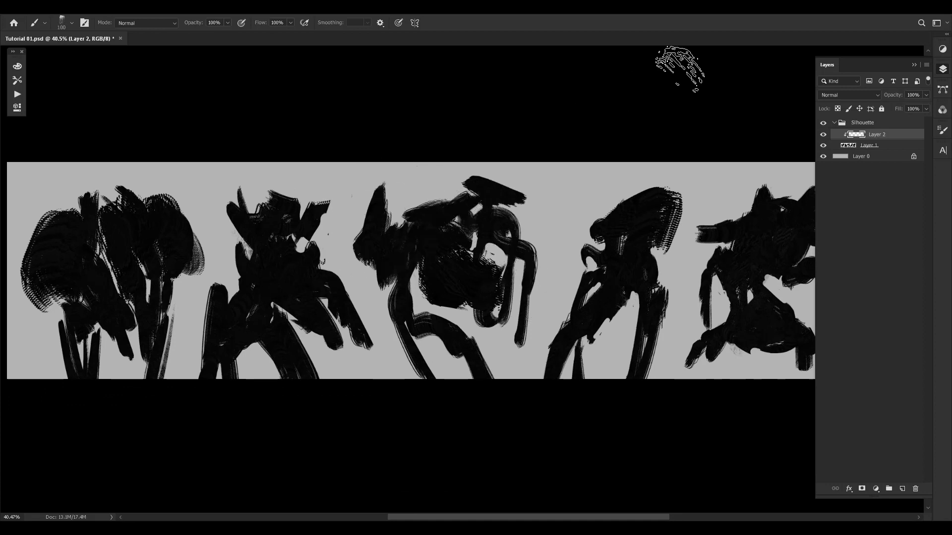
# - Paint dark gray light on the middle silhouette's raised horn, shoulder and flat head top, using the brush at about 80–90 px
pyautogui.moveTo(427, 256)
pyautogui.mouseDown()
pyautogui.moveTo(442, 275)
pyautogui.moveTo(432, 279)
pyautogui.mouseUp()
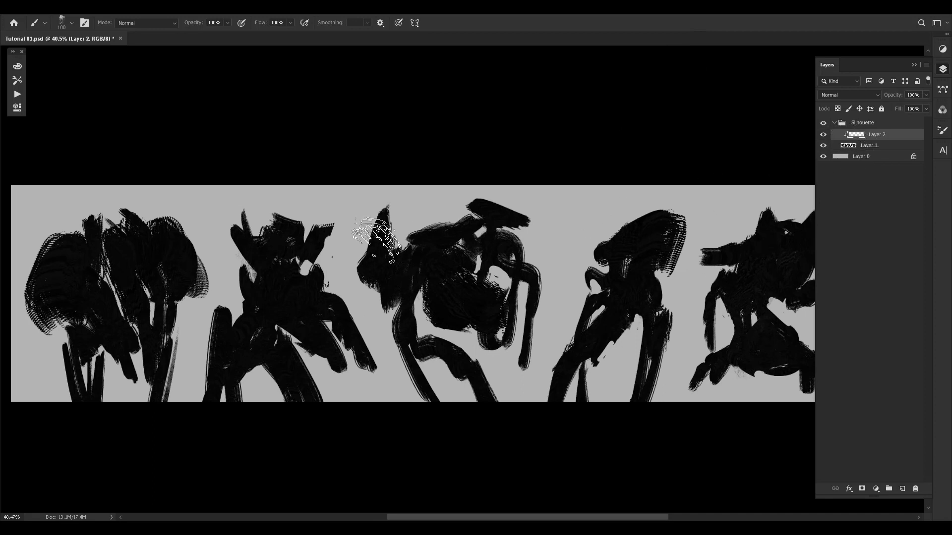
pyautogui.moveTo(366, 293); pyautogui.dragTo(299, 269)
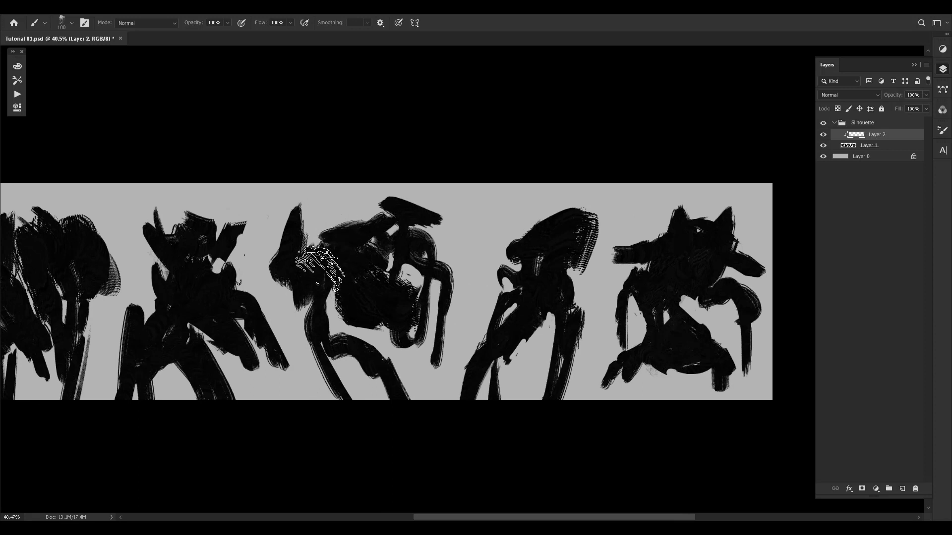
pyautogui.moveTo(320, 265); pyautogui.dragTo(349, 226)
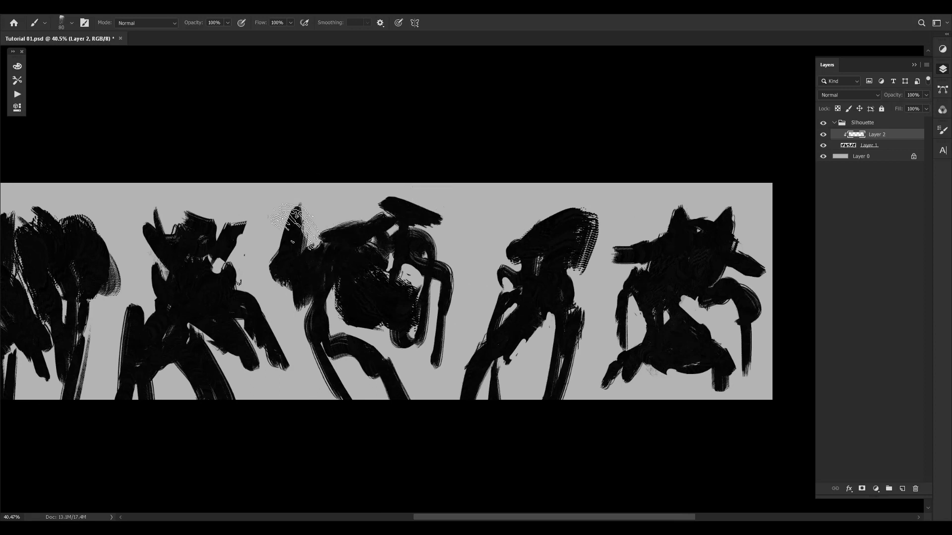
pyautogui.moveTo(286, 219)
pyautogui.mouseDown()
pyautogui.moveTo(381, 218)
pyautogui.moveTo(334, 227)
pyautogui.mouseUp()
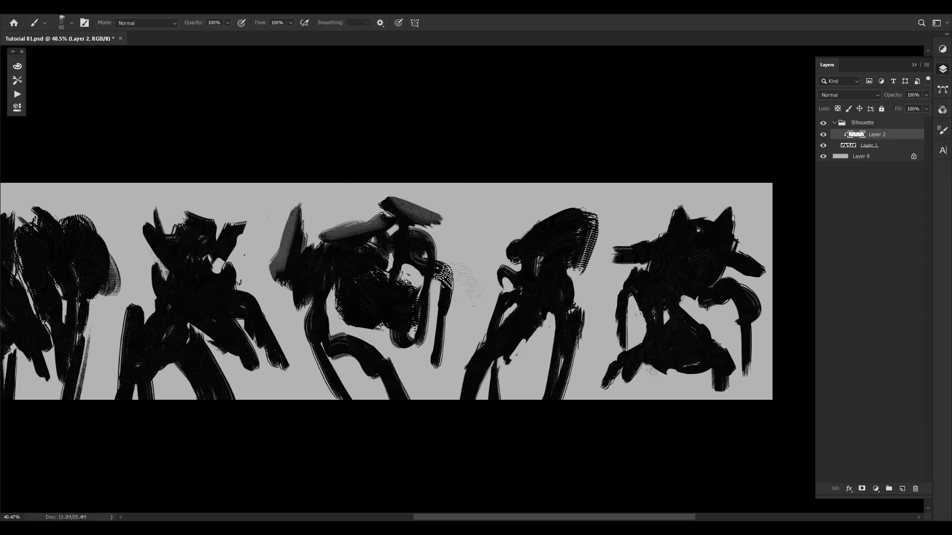
pyautogui.click(851, 145)
pyautogui.doubleClick(862, 143)
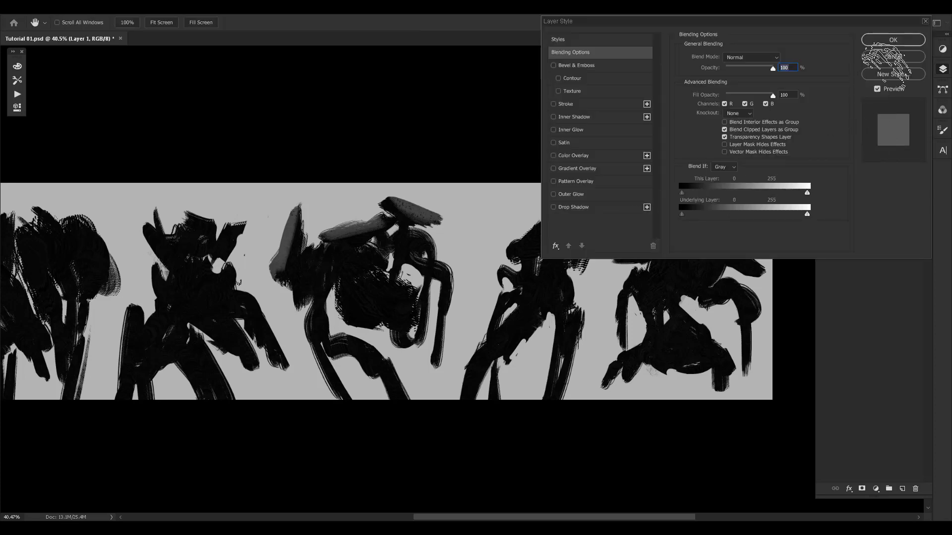
pyautogui.click(892, 38)
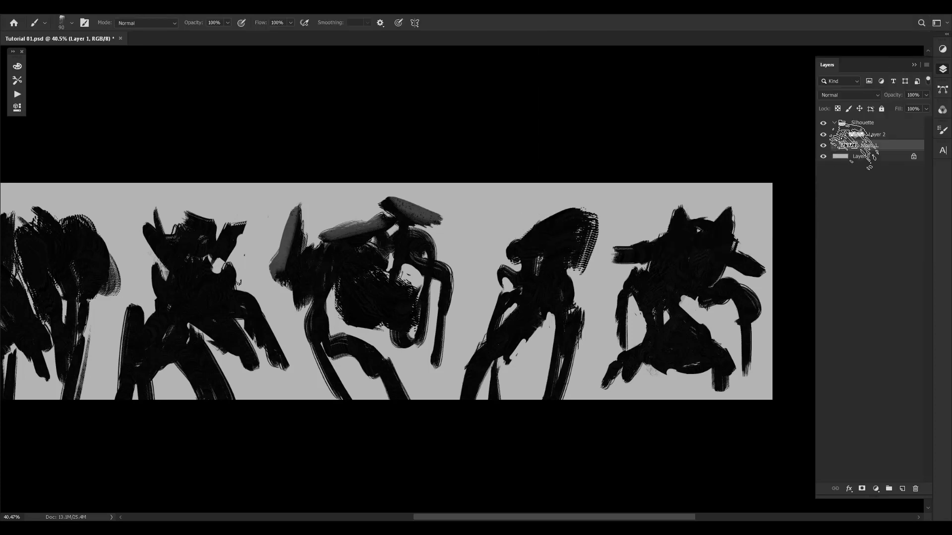
# - Rename the clipped Layer 2 as light
pyautogui.click(868, 134)
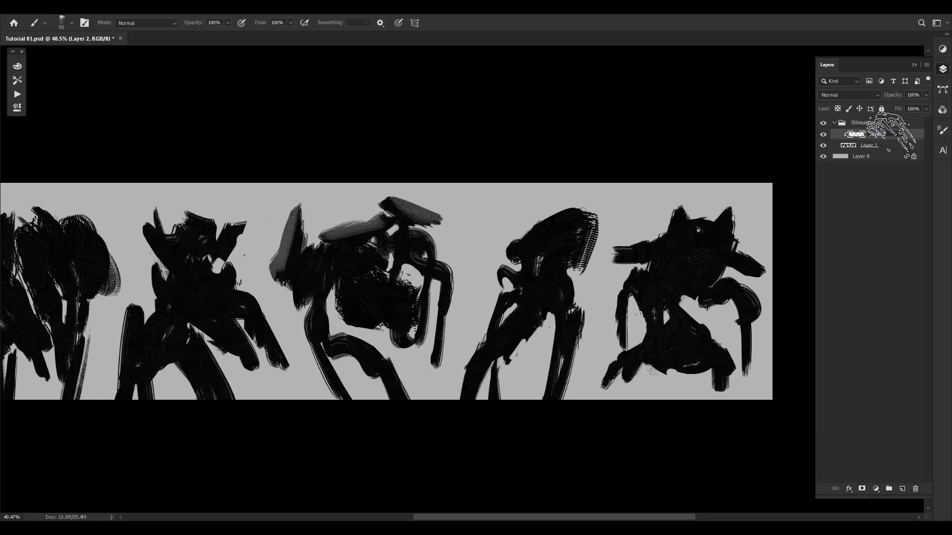
pyautogui.doubleClick(879, 134)
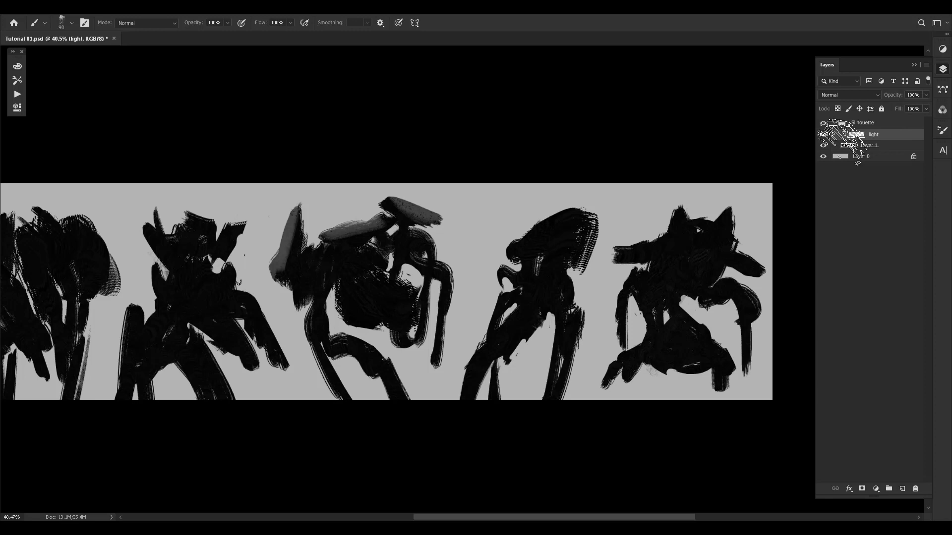
# - Paint dark gray light on the middle silhouette's belly and across the upper surface of the fourth silhouette's head
pyautogui.moveTo(392, 261)
pyautogui.mouseDown()
pyautogui.moveTo(421, 263)
pyautogui.moveTo(386, 265)
pyautogui.moveTo(404, 293)
pyautogui.moveTo(439, 297)
pyautogui.mouseUp()
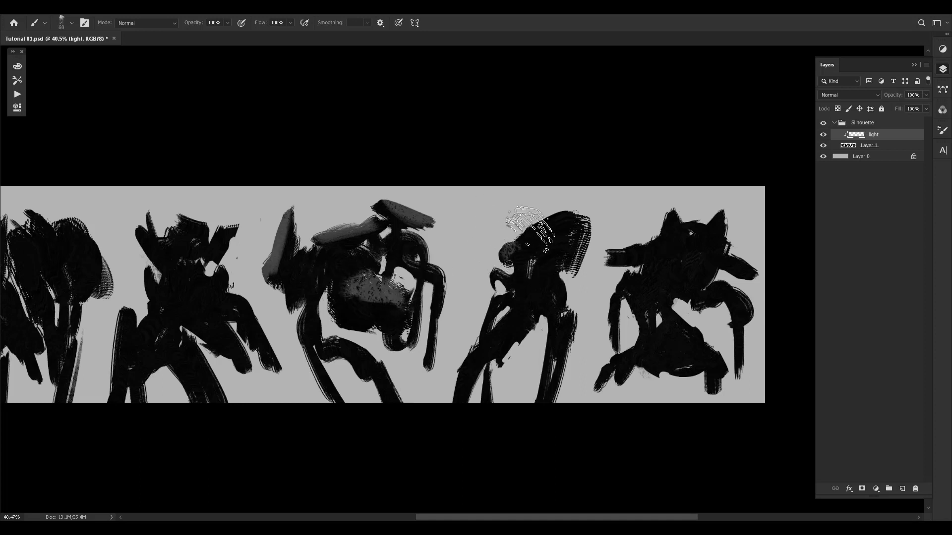
pyautogui.moveTo(572, 208); pyautogui.dragTo(585, 191)
pyautogui.moveTo(530, 247); pyautogui.dragTo(561, 208)
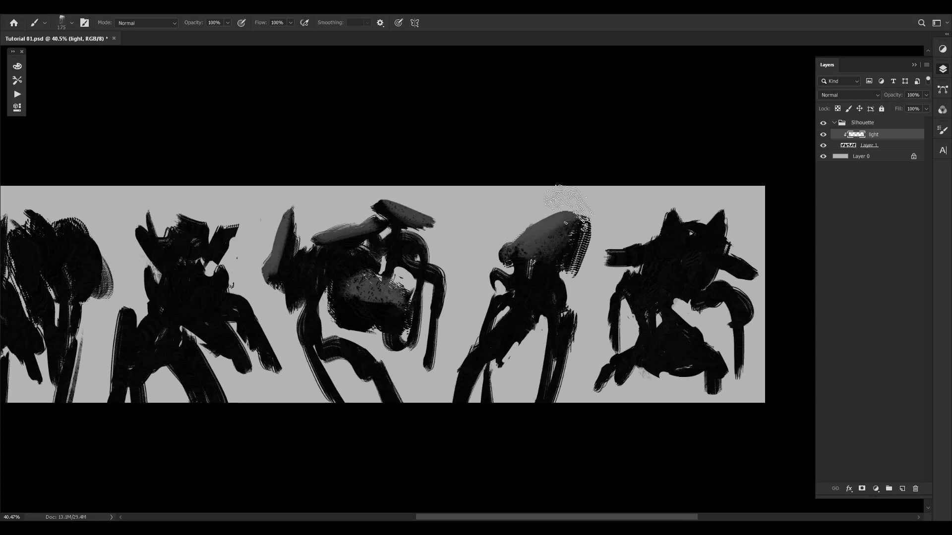
# - Paint dark gray light along the fourth silhouette's left leg and over its chest, adjusting the brush size between strokes
pyautogui.moveTo(493, 327)
pyautogui.mouseDown()
pyautogui.moveTo(453, 391)
pyautogui.moveTo(495, 300)
pyautogui.moveTo(479, 334)
pyautogui.mouseUp()
pyautogui.press(']')
pyautogui.press(']')
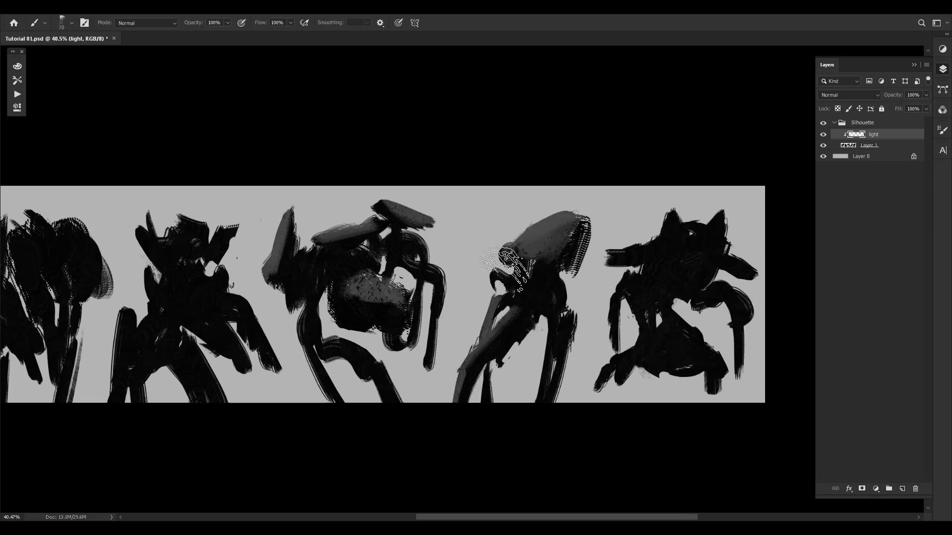
pyautogui.press('[')
pyautogui.press('[')
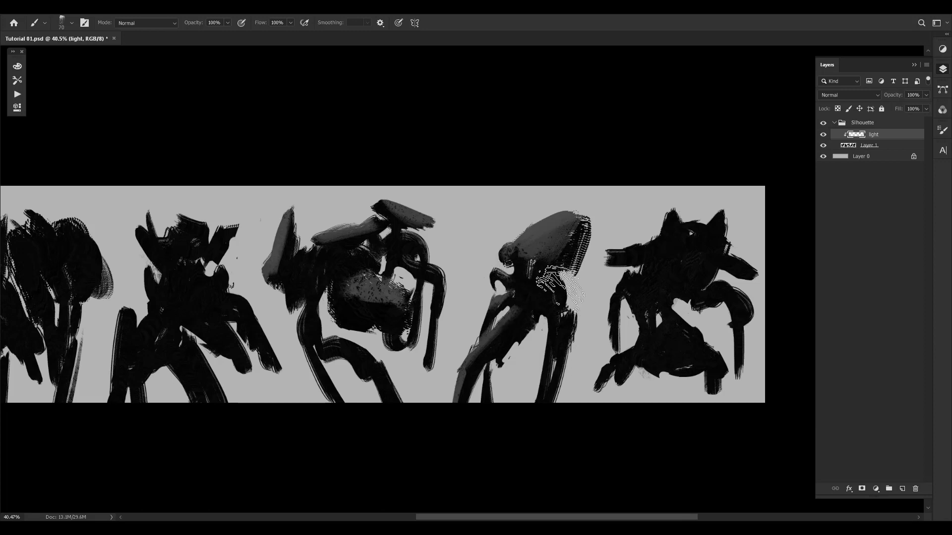
pyautogui.moveTo(541, 280)
pyautogui.mouseDown()
pyautogui.moveTo(532, 289)
pyautogui.moveTo(558, 281)
pyautogui.moveTo(575, 222)
pyautogui.moveTo(569, 229)
pyautogui.mouseUp()
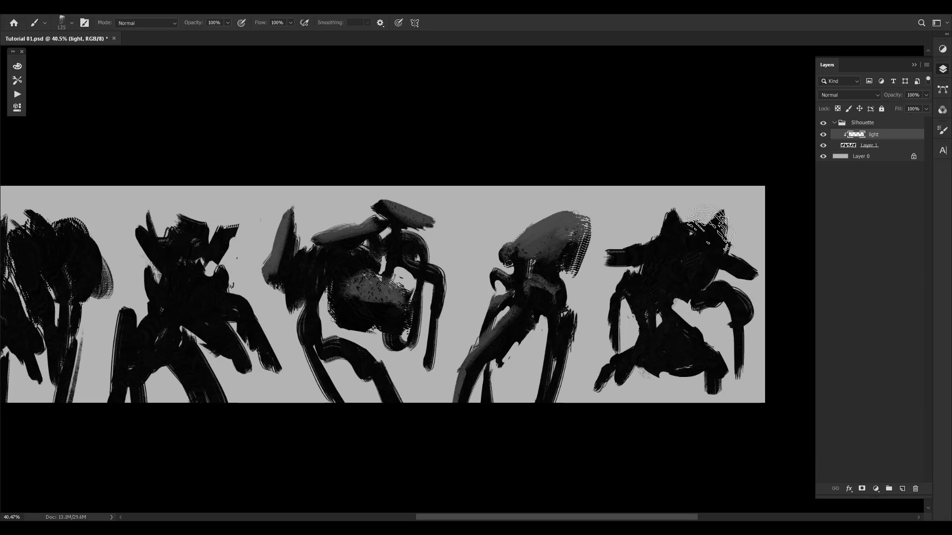
# - Paint dark gray light on the second silhouette's left horn and the top of its head with the 70 px brush
pyautogui.moveTo(523, 279); pyautogui.dragTo(686, 265)
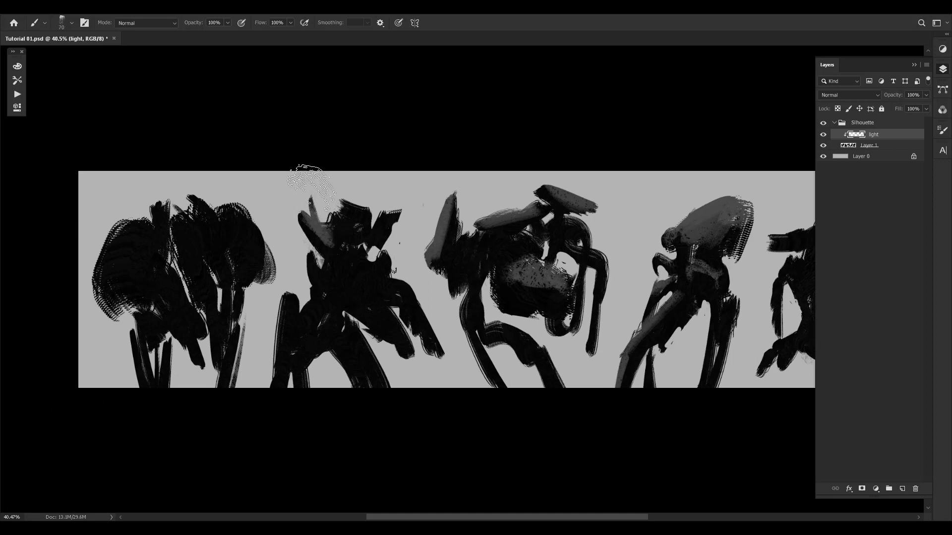
pyautogui.moveTo(734, 197); pyautogui.dragTo(693, 195)
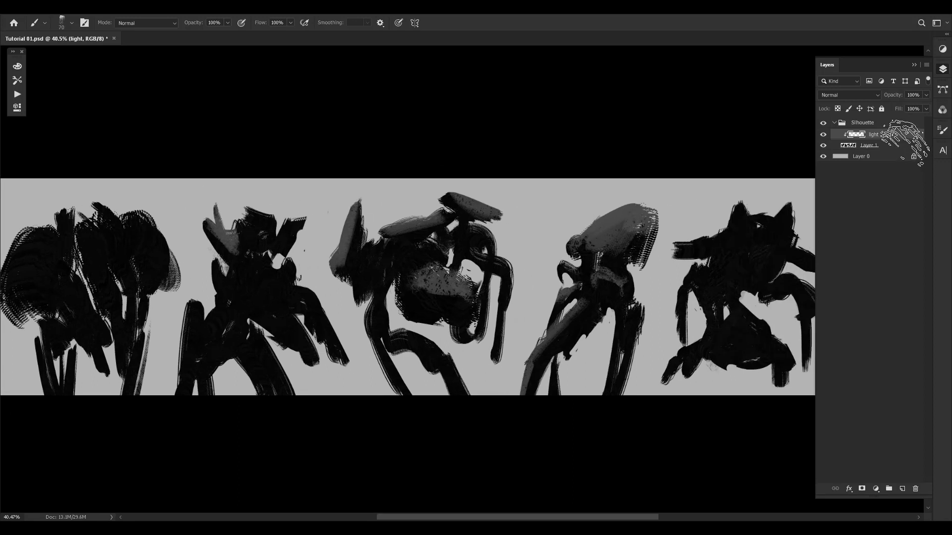
pyautogui.moveTo(312, 294); pyautogui.dragTo(520, 270)
pyautogui.hscroll(1, 521, 270)
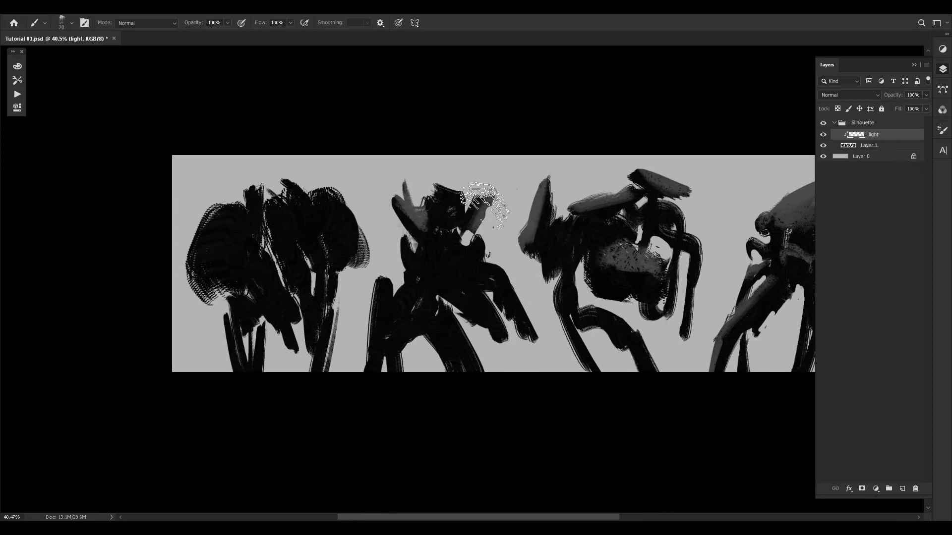
pyautogui.moveTo(448, 189)
pyautogui.mouseDown()
pyautogui.moveTo(452, 214)
pyautogui.moveTo(461, 195)
pyautogui.moveTo(466, 214)
pyautogui.mouseUp()
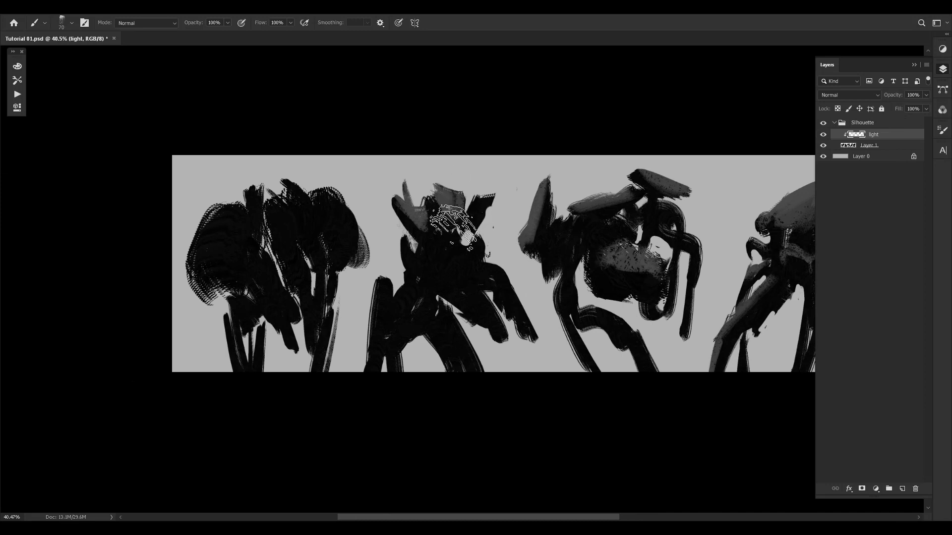
# - Paint dark gray light on the second silhouette's right horn and along its two limbs reaching down to the right
pyautogui.hscroll(8, 446, 213)
pyautogui.hscroll(1, 420, 225)
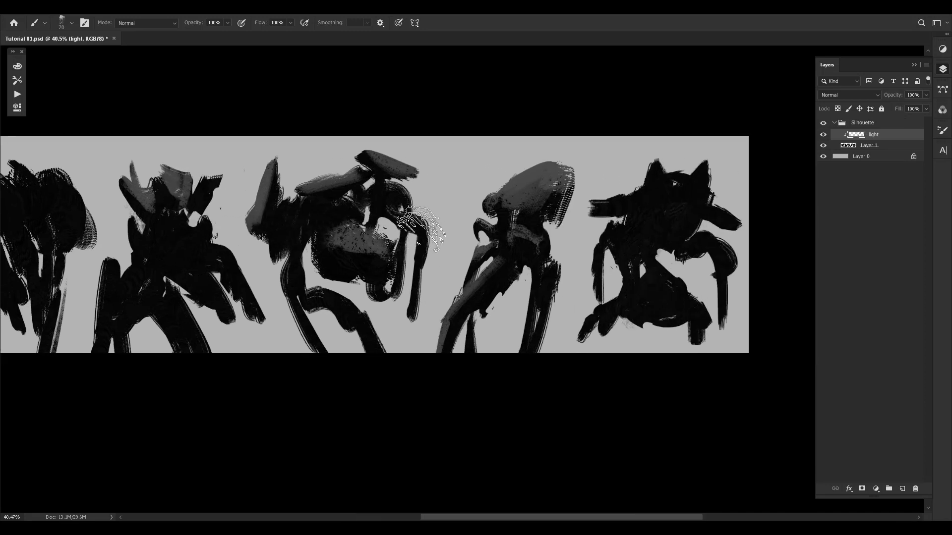
pyautogui.hscroll(-6, 421, 226)
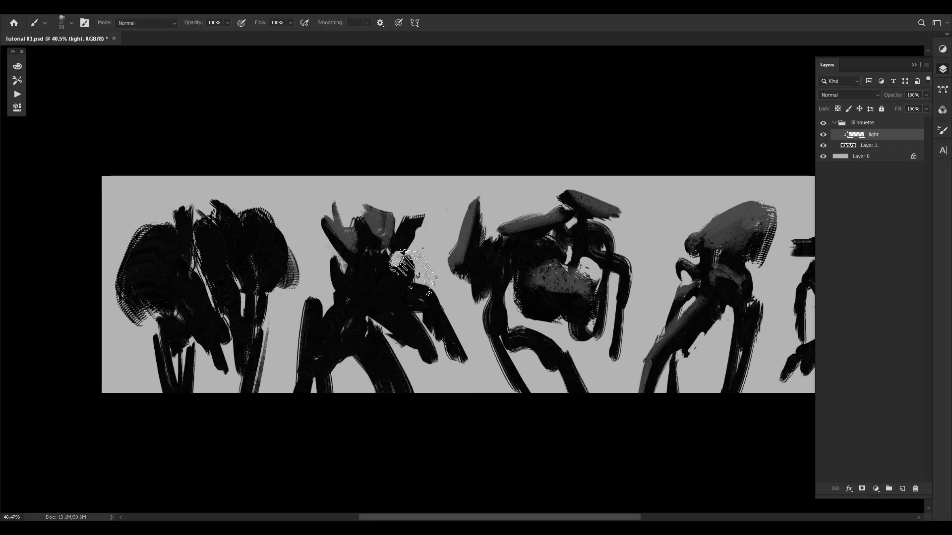
pyautogui.press('[')
pyautogui.press('[')
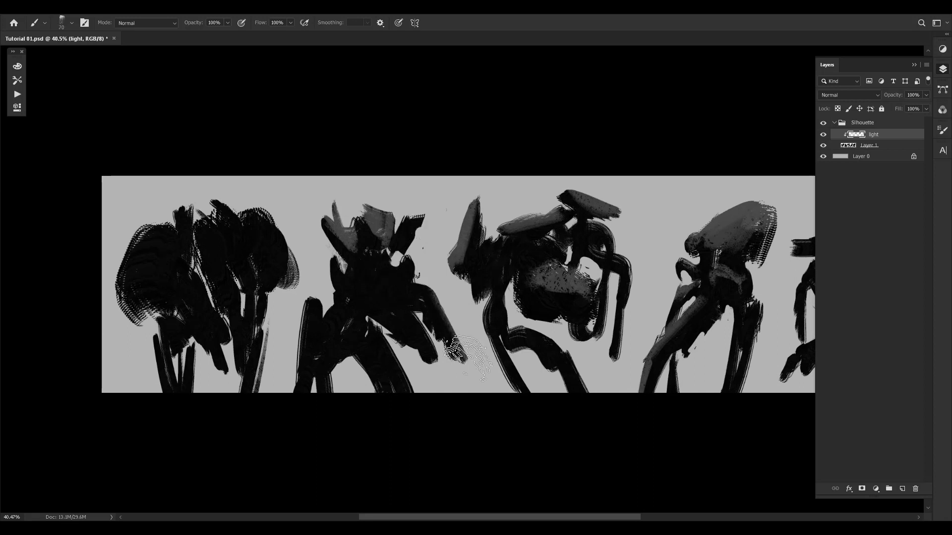
pyautogui.moveTo(466, 358); pyautogui.dragTo(425, 295)
pyautogui.moveTo(436, 350)
pyautogui.mouseDown()
pyautogui.moveTo(377, 290)
pyautogui.moveTo(416, 288)
pyautogui.moveTo(391, 257)
pyautogui.moveTo(434, 294)
pyautogui.moveTo(409, 263)
pyautogui.mouseUp()
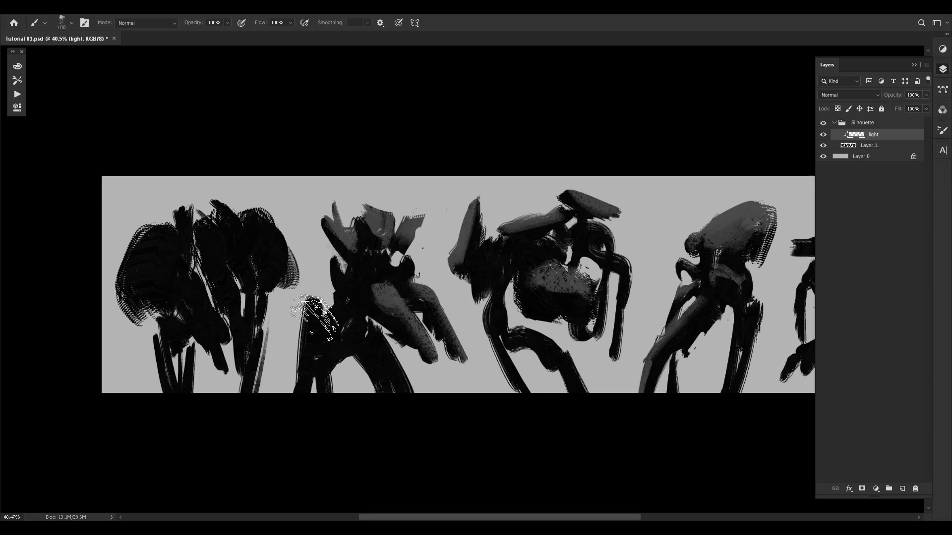
# - Paint dark gray light on the second silhouette's left upright limb and on its small shoulder spikes with a smaller brush
pyautogui.moveTo(315, 300); pyautogui.dragTo(310, 355)
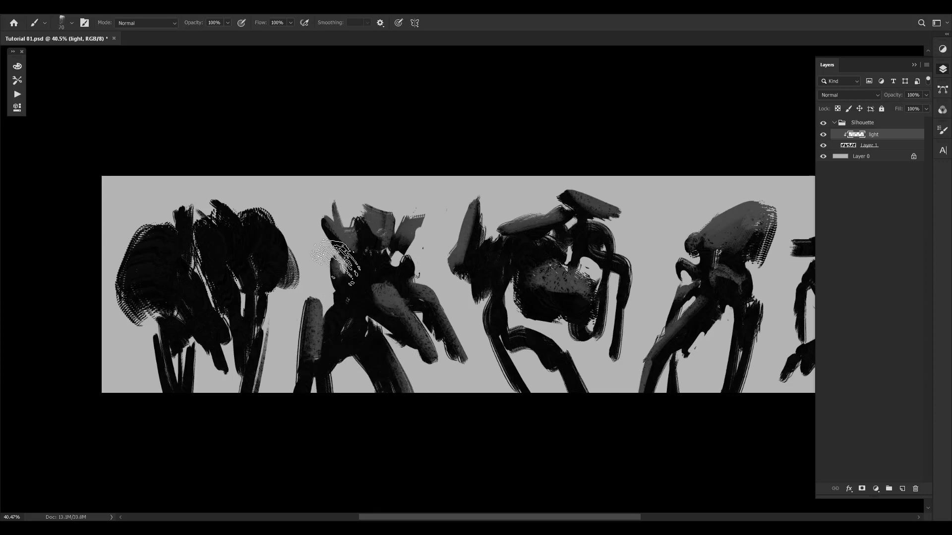
pyautogui.press('[')
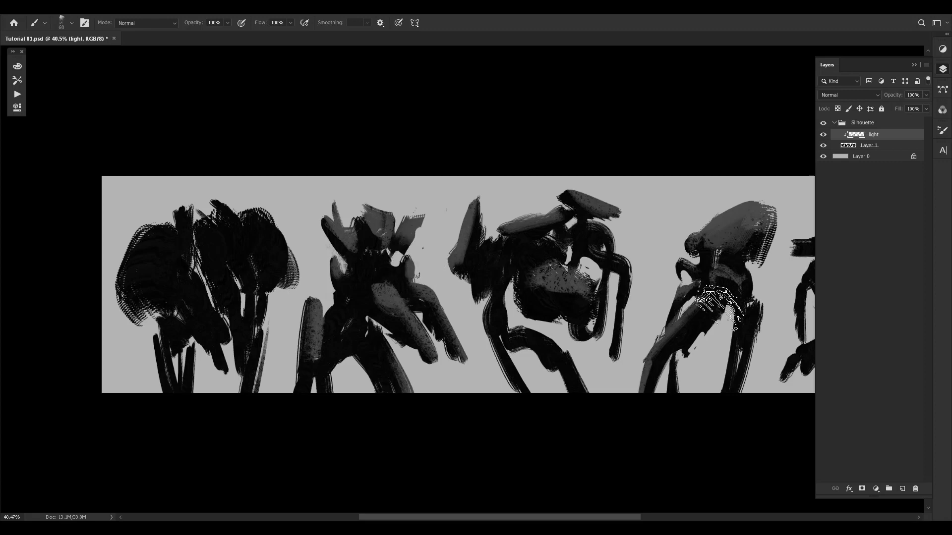
# - Look over the row of silhouettes to compare the light painted so far
pyautogui.moveTo(616, 340); pyautogui.dragTo(589, 340)
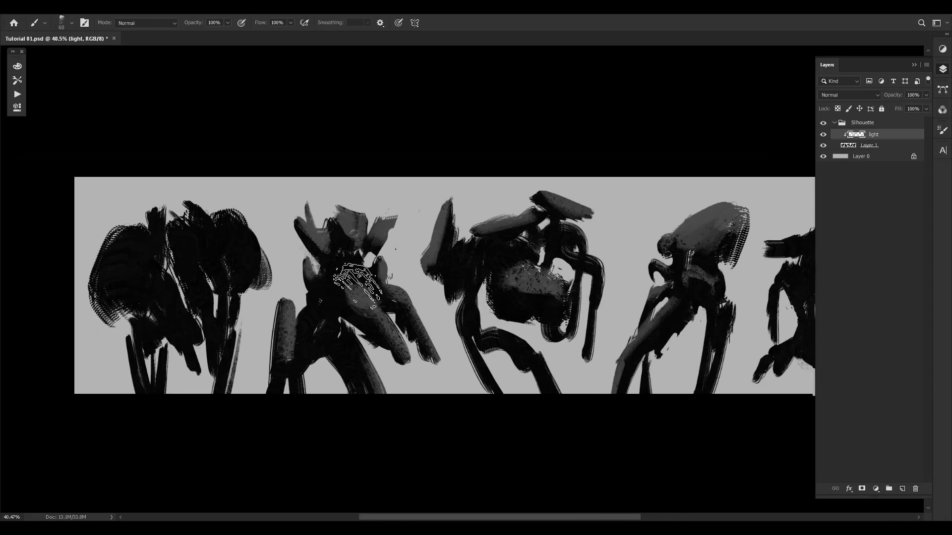
pyautogui.hscroll(-5, 357, 283)
pyautogui.hscroll(4, 510, 268)
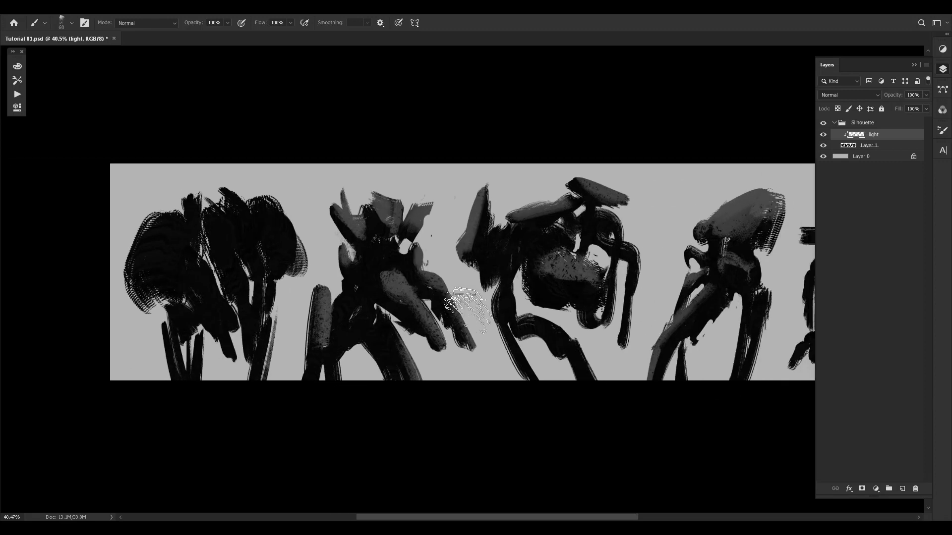
pyautogui.moveTo(681, 301); pyautogui.dragTo(535, 317)
pyautogui.moveTo(596, 268)
pyautogui.mouseDown()
pyautogui.moveTo(661, 262)
pyautogui.moveTo(615, 250)
pyautogui.mouseUp()
pyautogui.press('b')
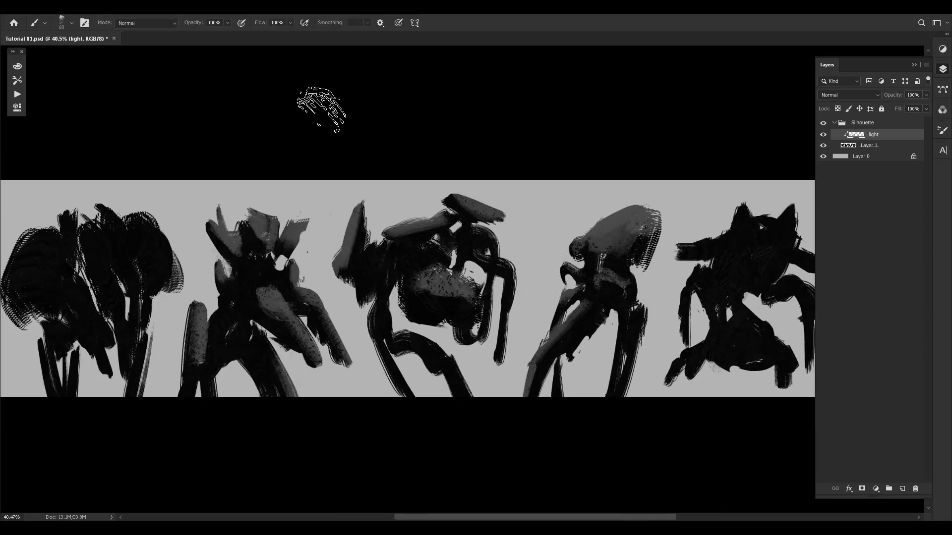
pyautogui.moveTo(393, 285); pyautogui.dragTo(479, 311)
pyautogui.moveTo(604, 309); pyautogui.dragTo(474, 291)
# - Paint dark gray light over the first silhouette's two large rounded masses, enlarging the brush for the right one
pyautogui.hscroll(-6, 473, 290)
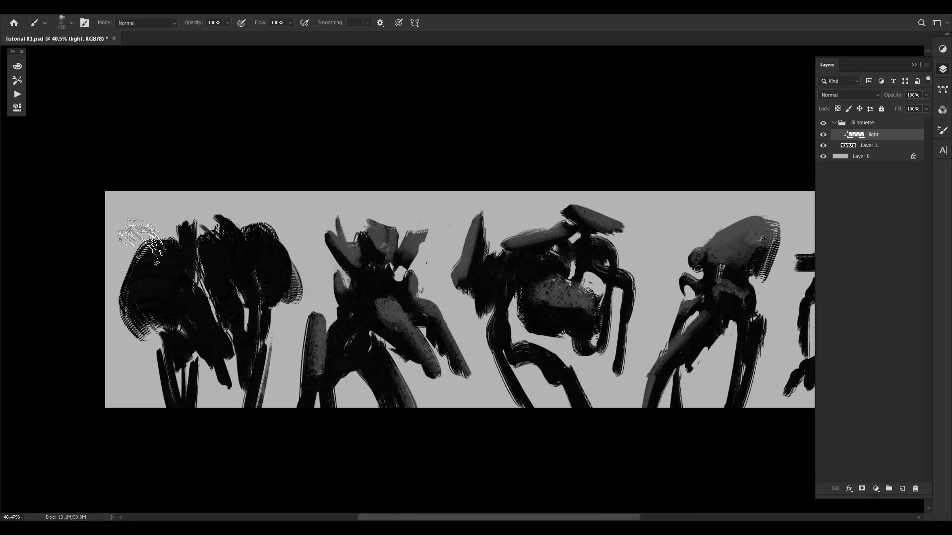
pyautogui.moveTo(161, 250)
pyautogui.mouseDown()
pyautogui.moveTo(133, 314)
pyautogui.moveTo(158, 280)
pyautogui.moveTo(148, 275)
pyautogui.moveTo(131, 297)
pyautogui.moveTo(138, 267)
pyautogui.mouseUp()
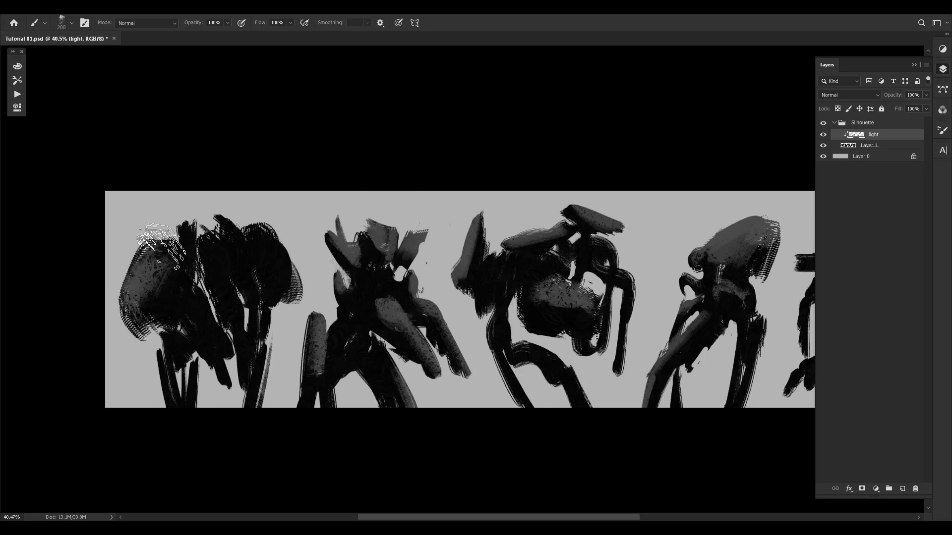
pyautogui.press(']')
pyautogui.press(']')
pyautogui.moveTo(250, 229); pyautogui.dragTo(275, 258)
# - Paint dark gray light on the first silhouette's upper central spikes with the 60 px brush
pyautogui.press('[')
pyautogui.press('[')
pyautogui.press('[')
pyautogui.press('[')
pyautogui.press('[')
pyautogui.press('[')
pyautogui.press('[')
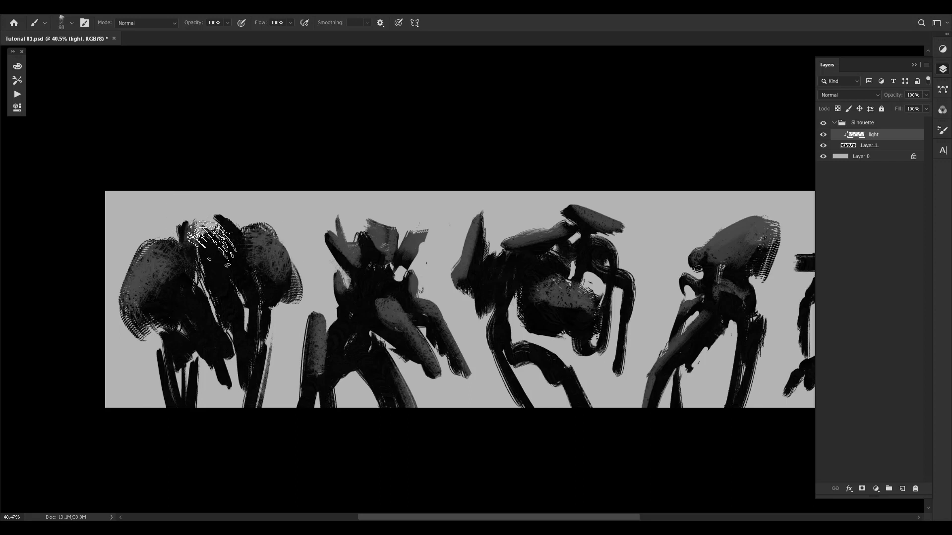
pyautogui.moveTo(211, 240)
pyautogui.mouseDown()
pyautogui.moveTo(219, 251)
pyautogui.moveTo(222, 237)
pyautogui.mouseUp()
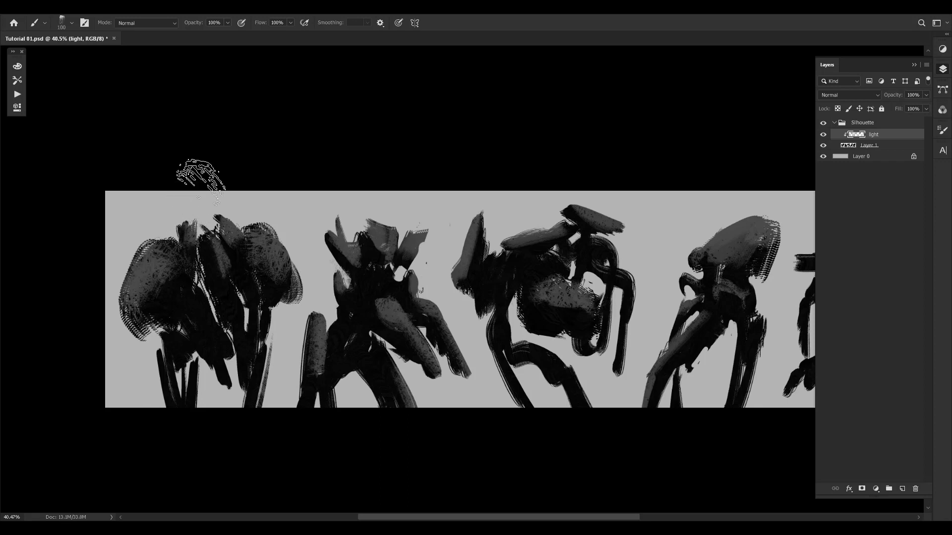
# - Paint dark gray light along the first silhouette's diagonal central limb and, at 125 px, on the mass above it
pyautogui.press('[')
pyautogui.press('[')
pyautogui.moveTo(196, 305)
pyautogui.mouseDown()
pyautogui.moveTo(213, 327)
pyautogui.moveTo(218, 317)
pyautogui.mouseUp()
pyautogui.press(']')
pyautogui.press(']')
pyautogui.press(']')
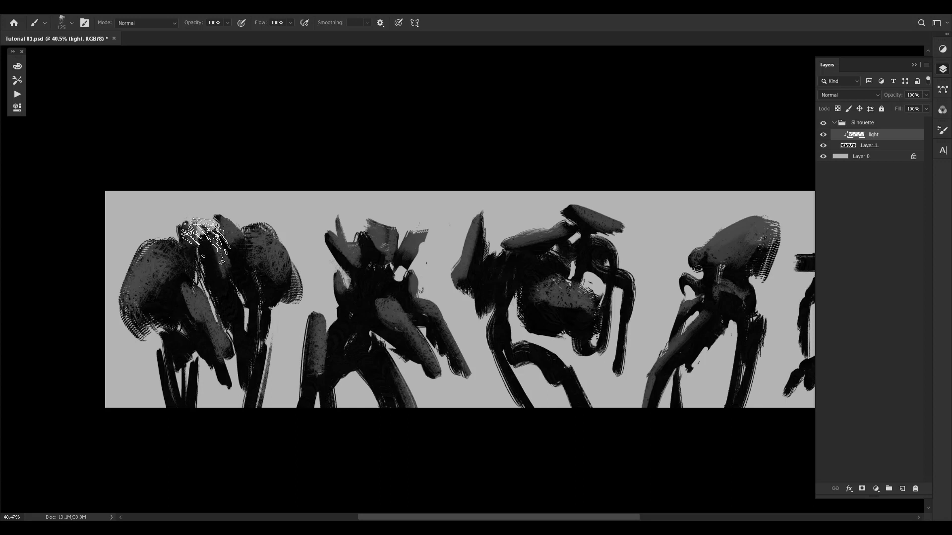
pyautogui.moveTo(206, 239)
pyautogui.mouseDown()
pyautogui.moveTo(220, 259)
pyautogui.moveTo(211, 252)
pyautogui.mouseUp()
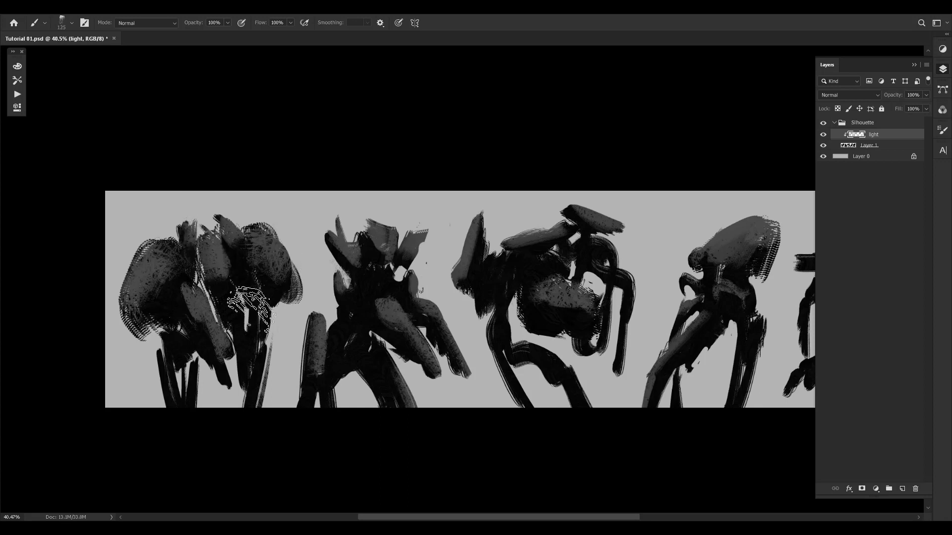
# - Switch to the eraser and try the Sampled Brush 2 572 tip on the first silhouette's light
pyautogui.press('e')
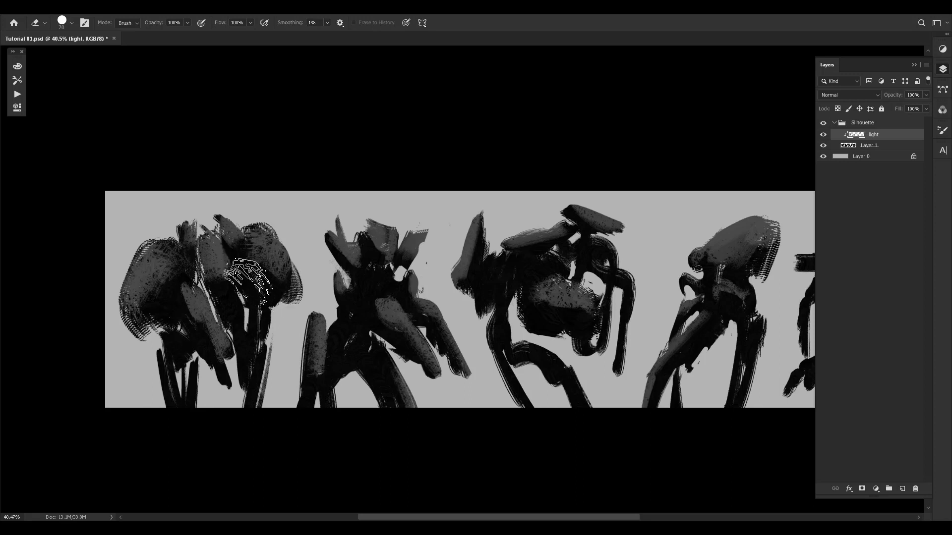
pyautogui.moveTo(248, 281)
pyautogui.mouseDown()
pyautogui.moveTo(155, 294)
pyautogui.moveTo(174, 275)
pyautogui.mouseUp()
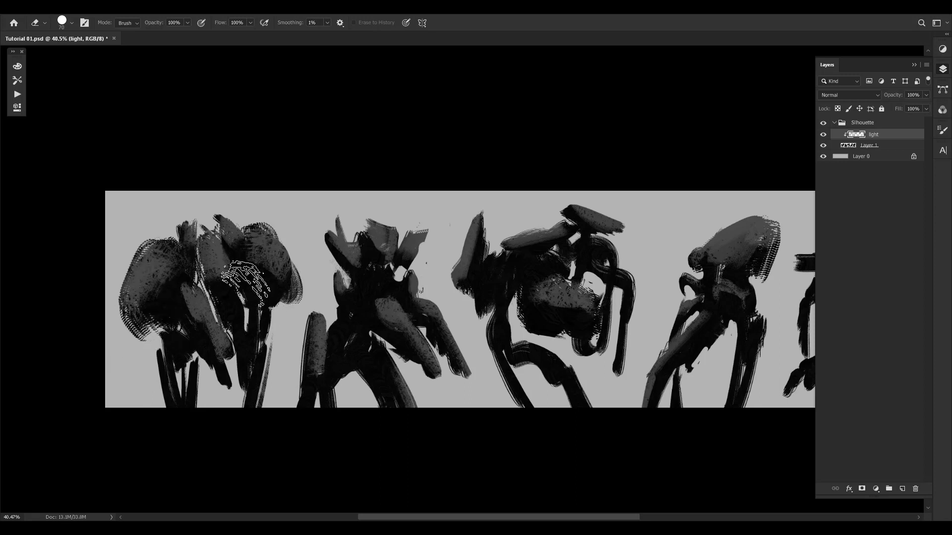
pyautogui.rightClick(262, 275)
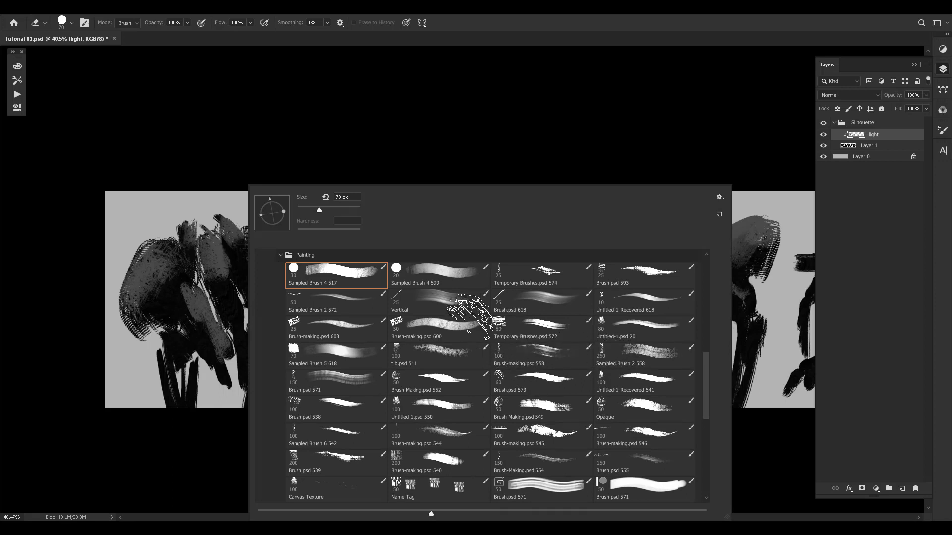
pyautogui.click(340, 308)
pyautogui.click(187, 425)
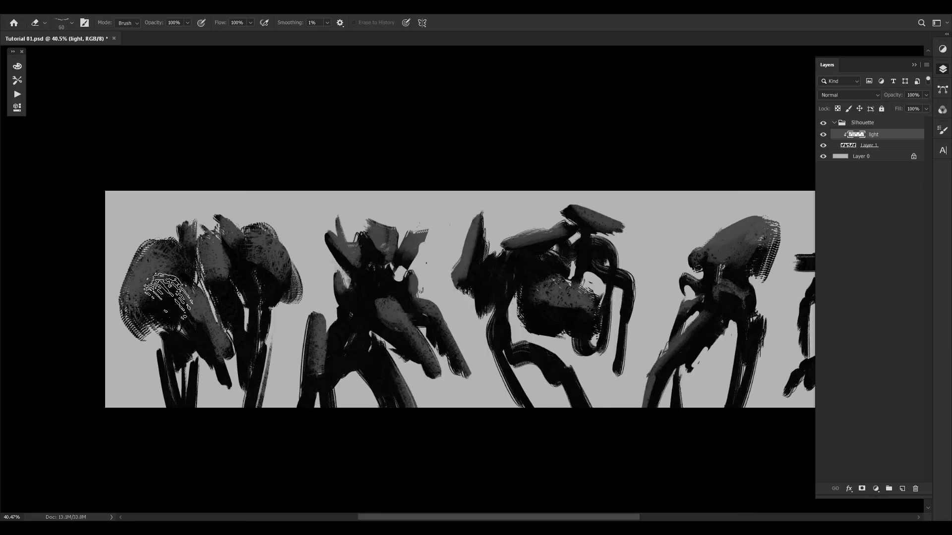
pyautogui.moveTo(168, 296)
pyautogui.mouseDown()
pyautogui.moveTo(149, 327)
pyautogui.moveTo(169, 268)
pyautogui.moveTo(205, 282)
pyautogui.moveTo(193, 255)
pyautogui.moveTo(226, 289)
pyautogui.moveTo(252, 272)
pyautogui.mouseUp()
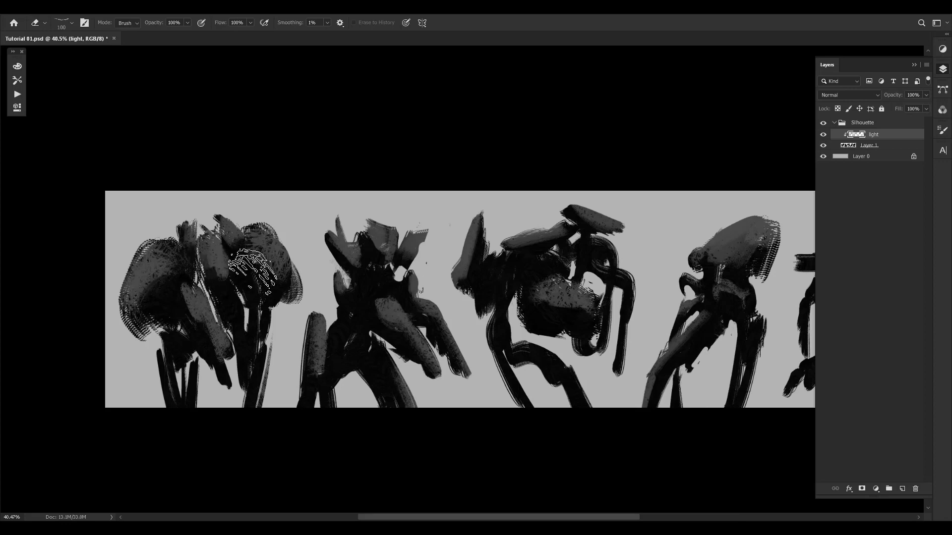
# - Set the eraser tip to t b.psd 511 and erase light from the undersides of the first silhouette's rounded masses
pyautogui.rightClick(261, 298)
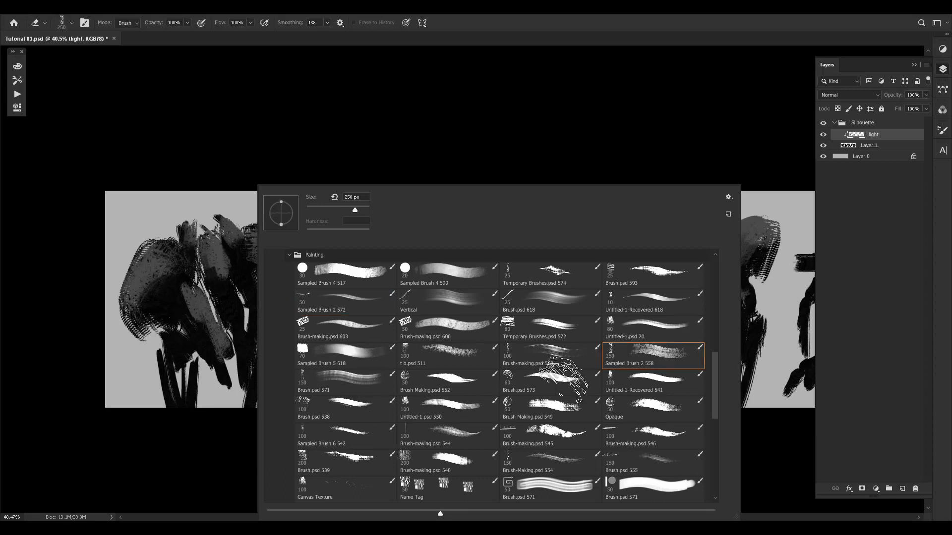
pyautogui.click(439, 354)
pyautogui.click(192, 431)
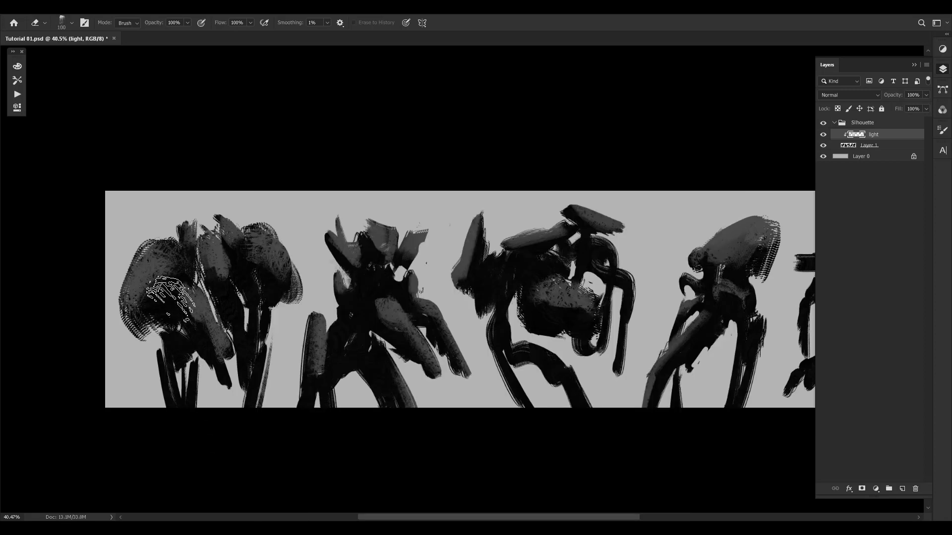
pyautogui.press(']')
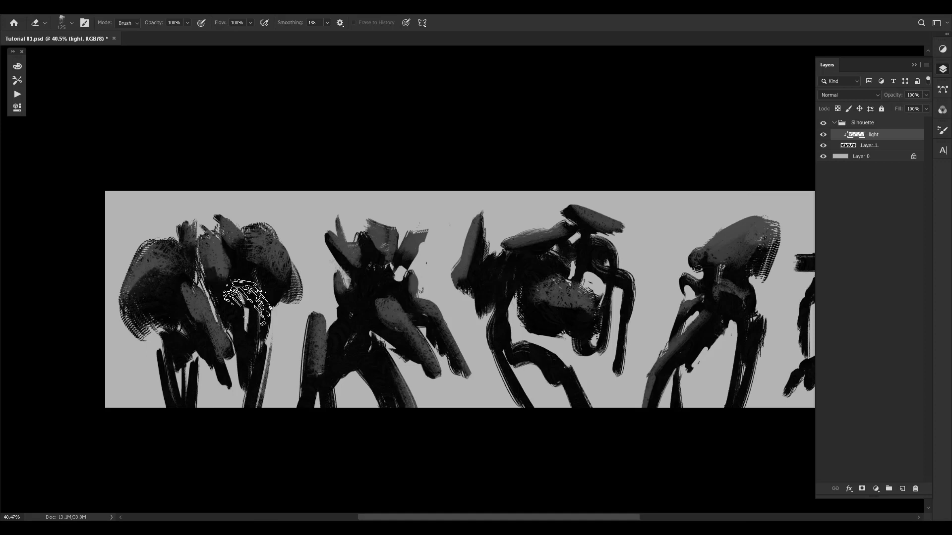
# - Paint dark gray light down the first silhouette's right stalk with the 70 px brush
pyautogui.press('b')
pyautogui.press('[')
pyautogui.press('[')
pyautogui.press('[')
pyautogui.press('[')
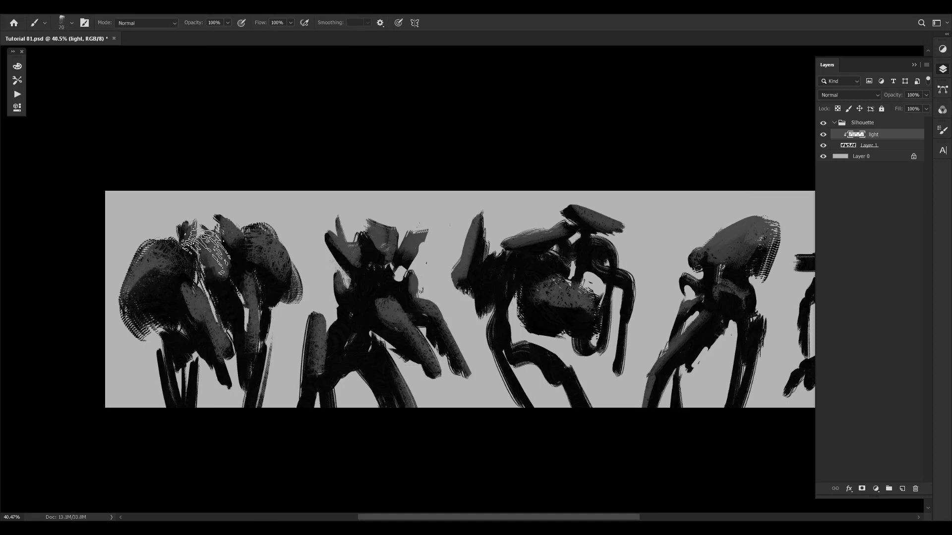
# - Erase light around the first silhouette's middle mass, and paint dark gray light down its left legs at 70 px
pyautogui.press('e')
pyautogui.press('[')
pyautogui.press('[')
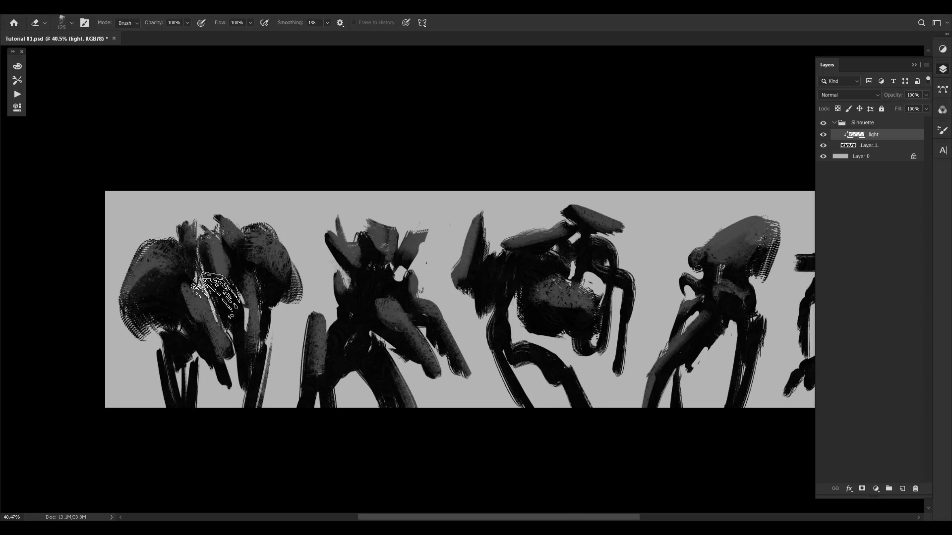
pyautogui.press('b')
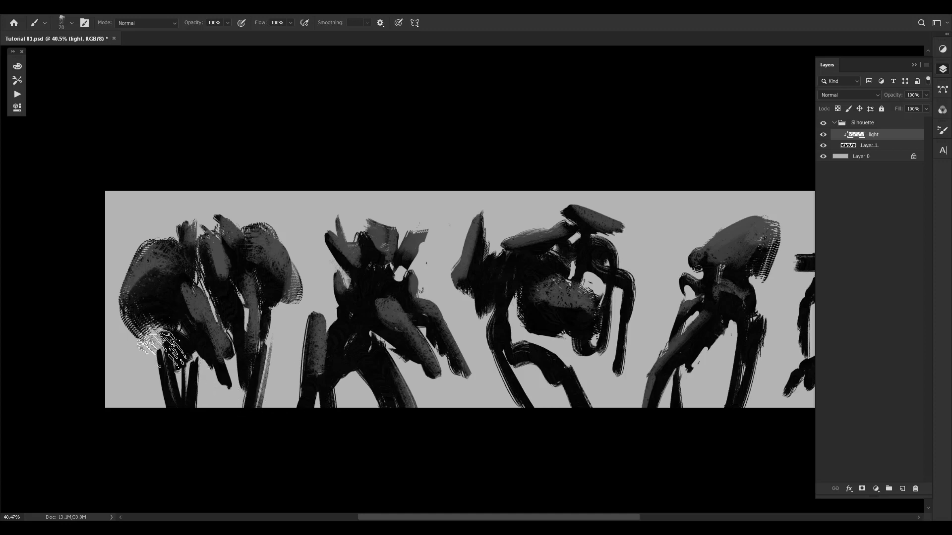
pyautogui.moveTo(163, 351)
pyautogui.mouseDown()
pyautogui.moveTo(186, 382)
pyautogui.moveTo(167, 362)
pyautogui.moveTo(176, 418)
pyautogui.mouseUp()
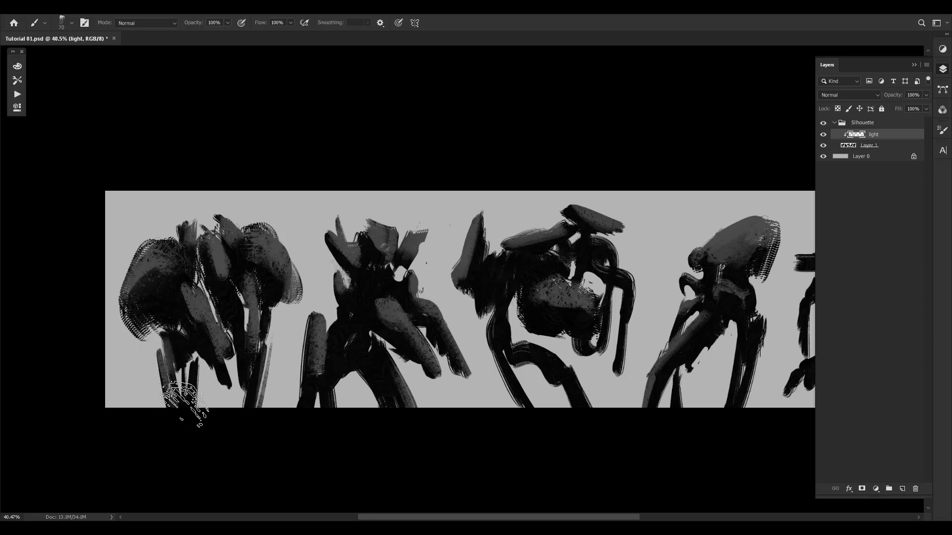
# - Toggle the light layer's visibility to compare the silhouettes with and without the painted light
pyautogui.moveTo(449, 392); pyautogui.dragTo(224, 412)
pyautogui.hotkey('ctrl', ',')
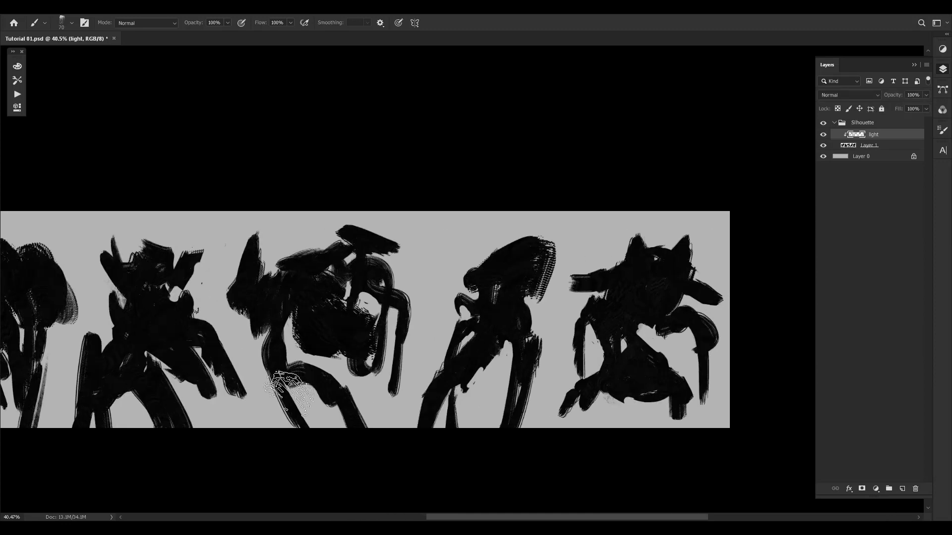
pyautogui.hotkey('ctrl', ',')
pyautogui.hotkey('ctrl', ',')
pyautogui.hotkey('ctrl', ',')
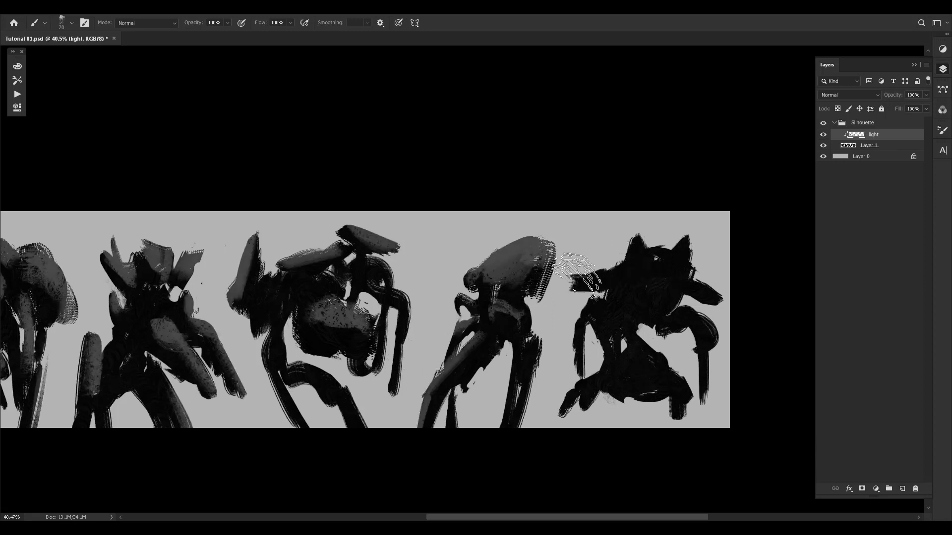
# - Paint dark gray light on the fifth silhouette's arms, ears and head and the fourth silhouette's right legs with the 90 px brush
pyautogui.press(']')
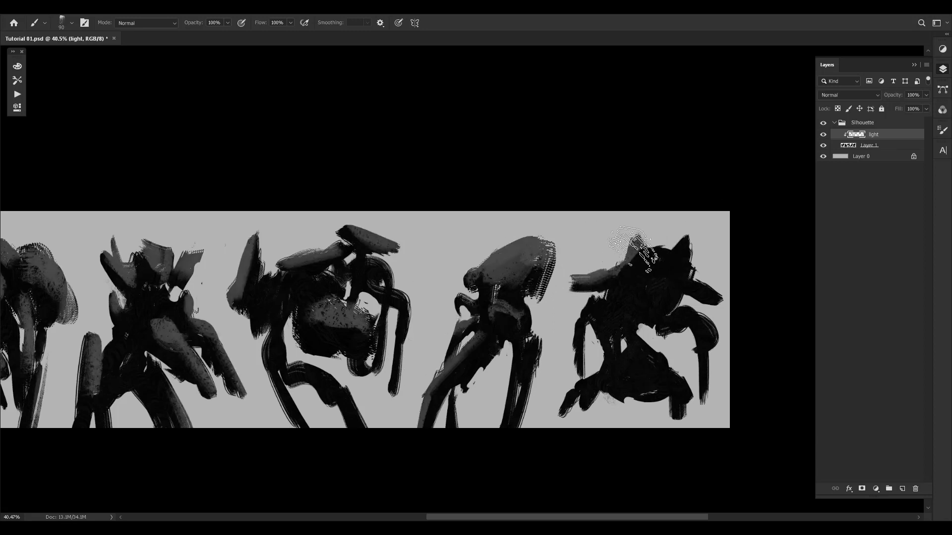
pyautogui.scroll(-3, 553, 322)
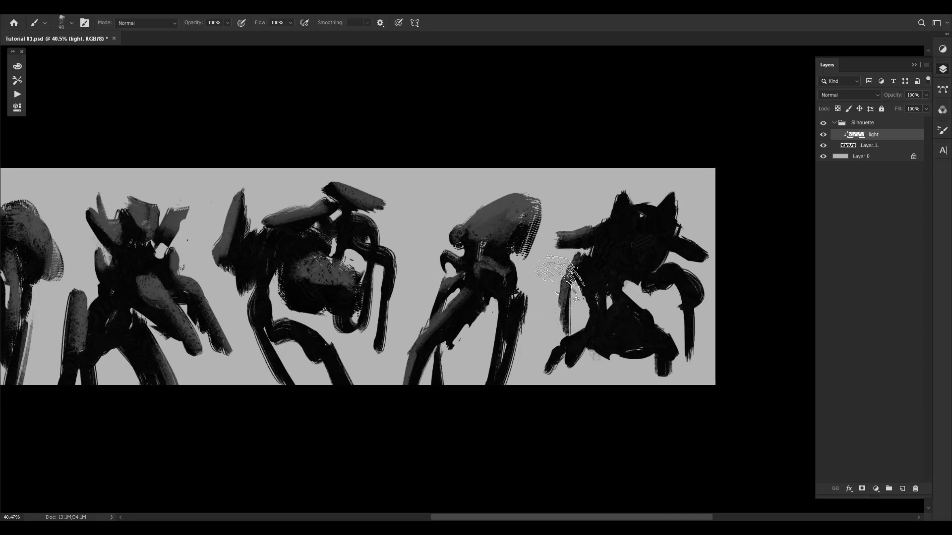
pyautogui.moveTo(677, 266); pyautogui.dragTo(700, 320)
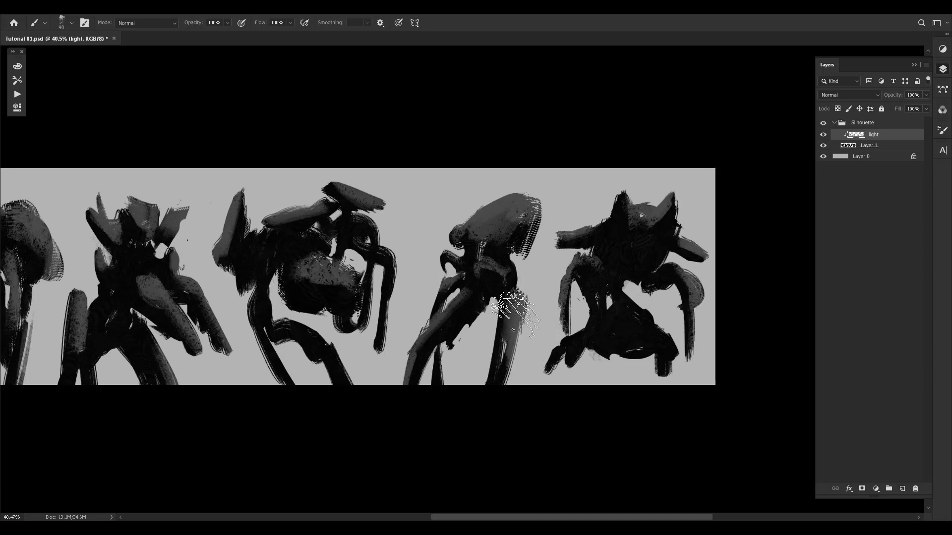
pyautogui.moveTo(525, 320); pyautogui.dragTo(555, 310)
pyautogui.moveTo(518, 282); pyautogui.dragTo(556, 302)
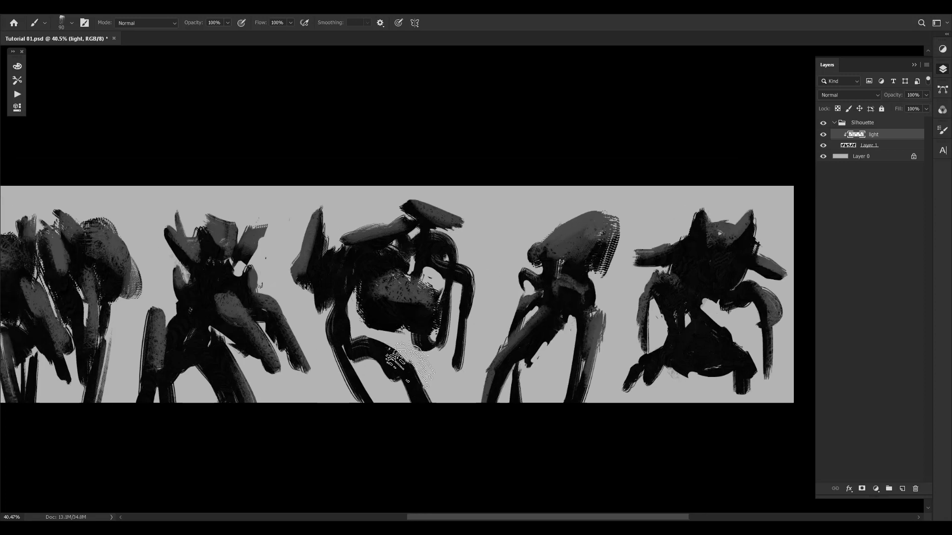
# - Paint dark gray light along the third silhouette's legs and hanging right limbs with the 80 px brush
pyautogui.press('[')
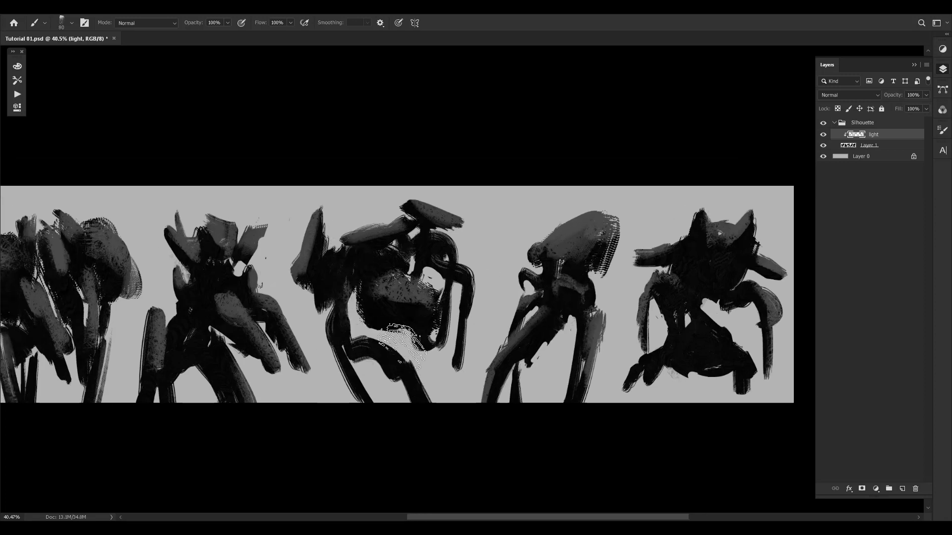
pyautogui.moveTo(370, 386); pyautogui.dragTo(353, 384)
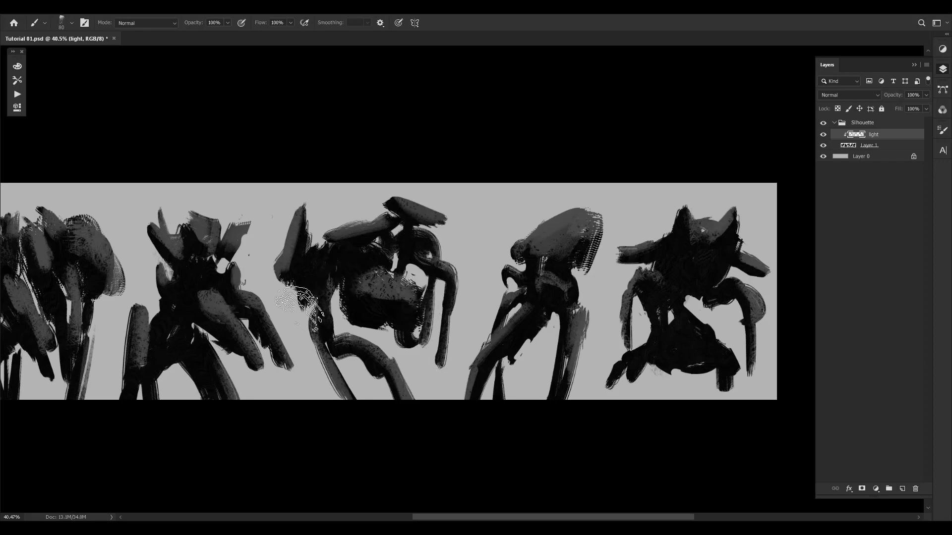
pyautogui.moveTo(299, 300)
pyautogui.mouseDown()
pyautogui.moveTo(340, 276)
pyautogui.moveTo(259, 352)
pyautogui.moveTo(158, 324)
pyautogui.moveTo(221, 244)
pyautogui.moveTo(300, 226)
pyautogui.moveTo(188, 268)
pyautogui.mouseUp()
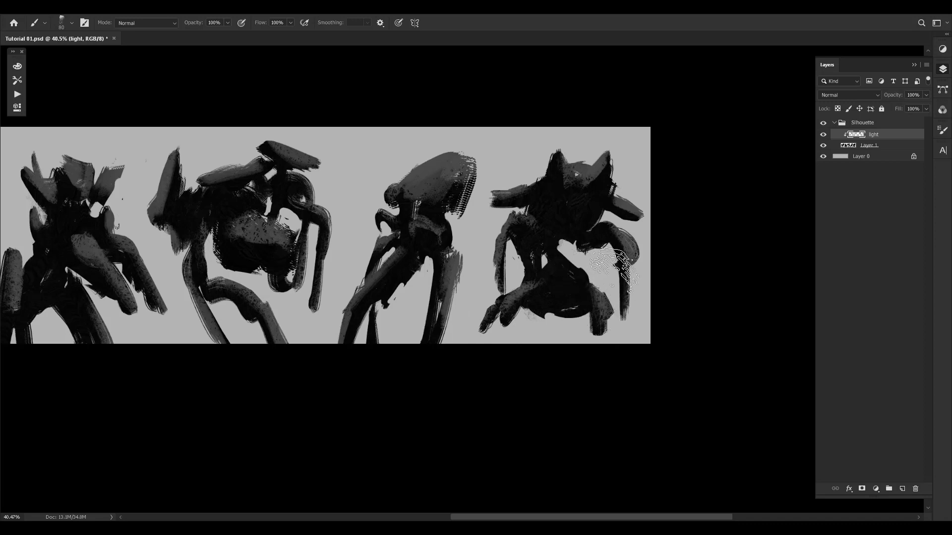
# - Paint dark gray light on the fifth silhouette's lower body, and over its face with the brush enlarged to 200 px
pyautogui.press('[')
pyautogui.press('[')
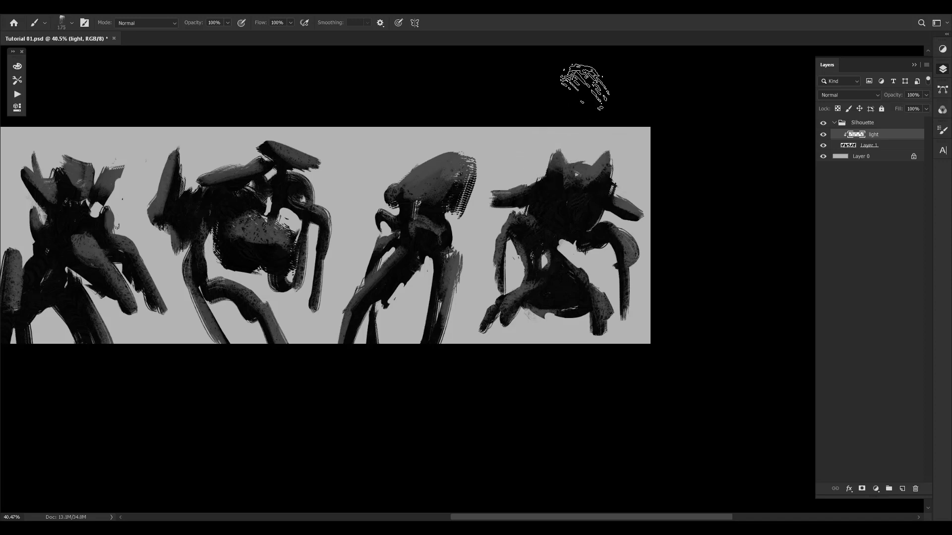
pyautogui.moveTo(589, 179)
pyautogui.mouseDown()
pyautogui.moveTo(569, 184)
pyautogui.moveTo(598, 192)
pyautogui.mouseUp()
pyautogui.press(']')
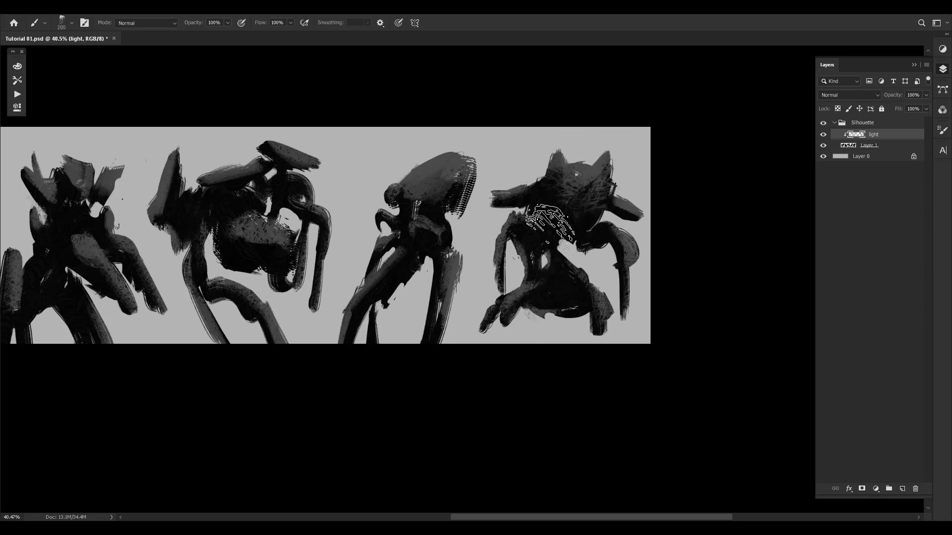
pyautogui.hscroll(-3, 498, 268)
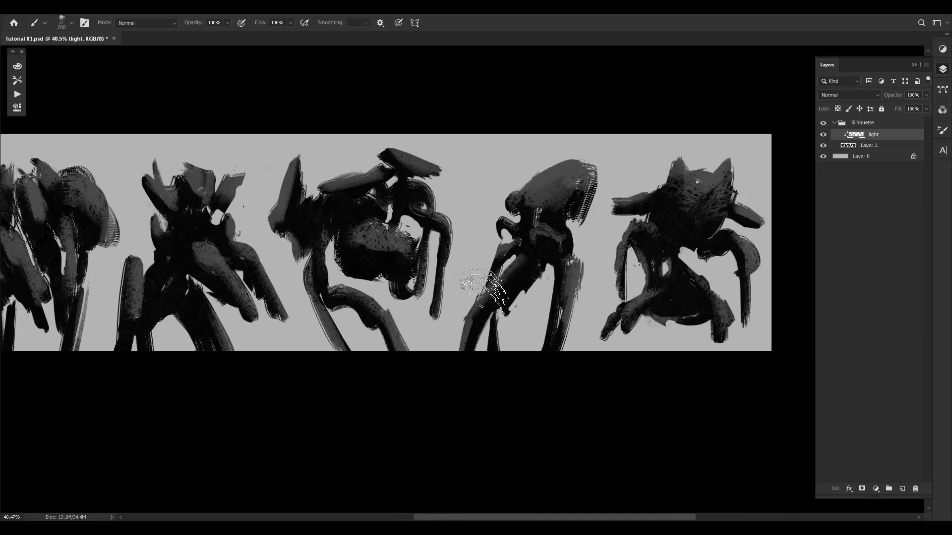
# - Toggle the light layer's visibility off and on to compare the third, fourth and fifth silhouettes with and without light
pyautogui.hscroll(3, 483, 287)
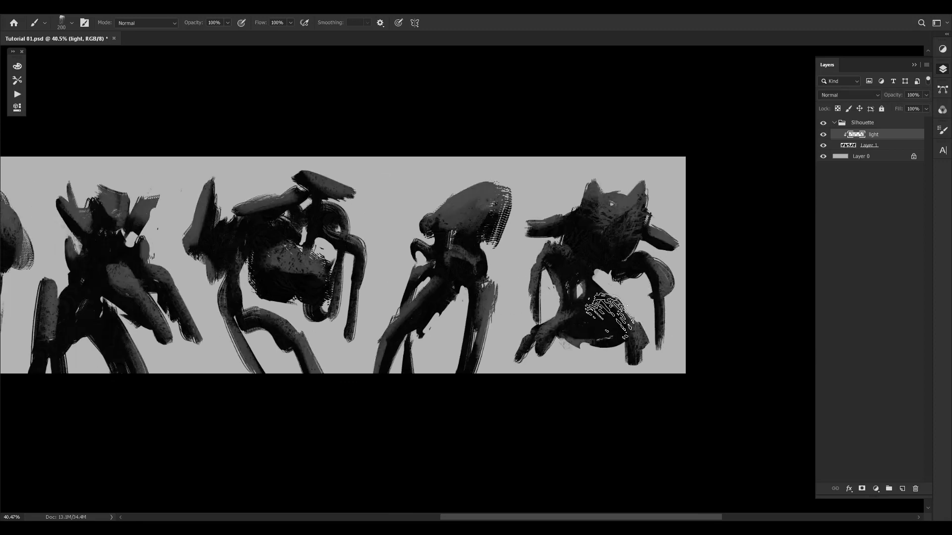
pyautogui.hotkey('ctrl', ',')
pyautogui.hotkey('ctrl', ',')
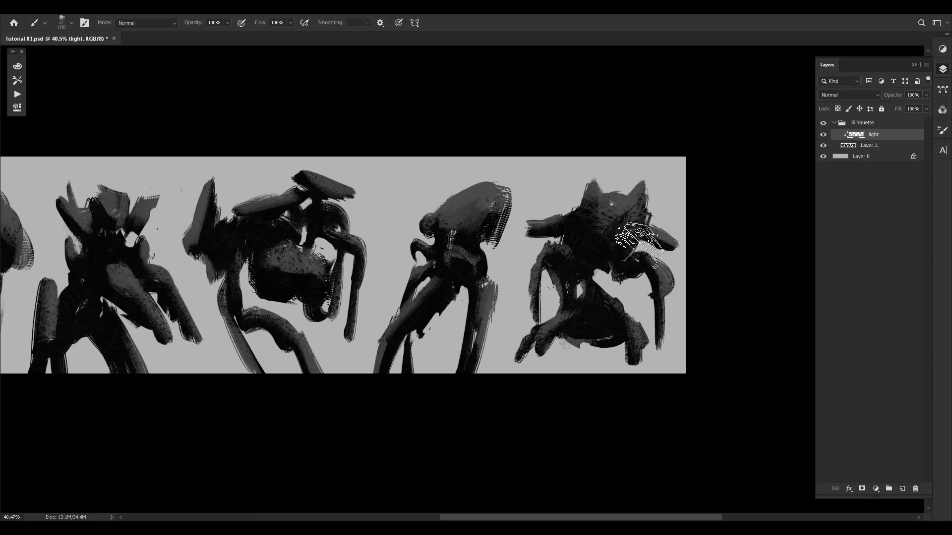
pyautogui.hscroll(-1, 595, 238)
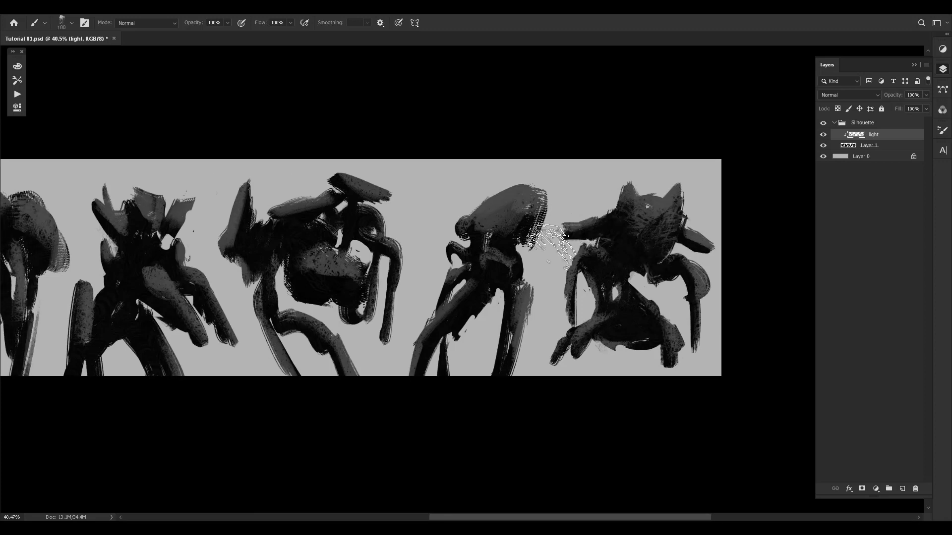
pyautogui.moveTo(548, 211); pyautogui.dragTo(600, 221)
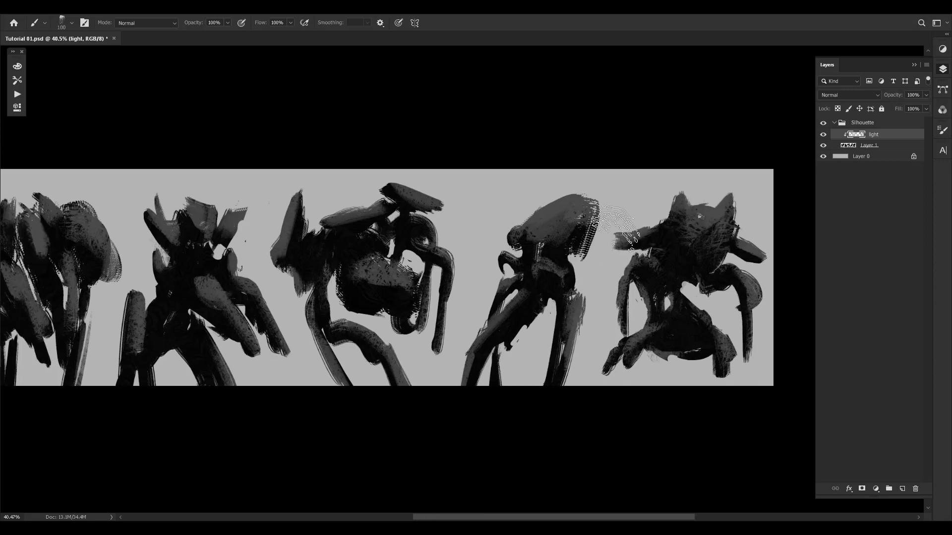
pyautogui.moveTo(500, 303); pyautogui.dragTo(550, 276)
pyautogui.moveTo(351, 298); pyautogui.dragTo(317, 331)
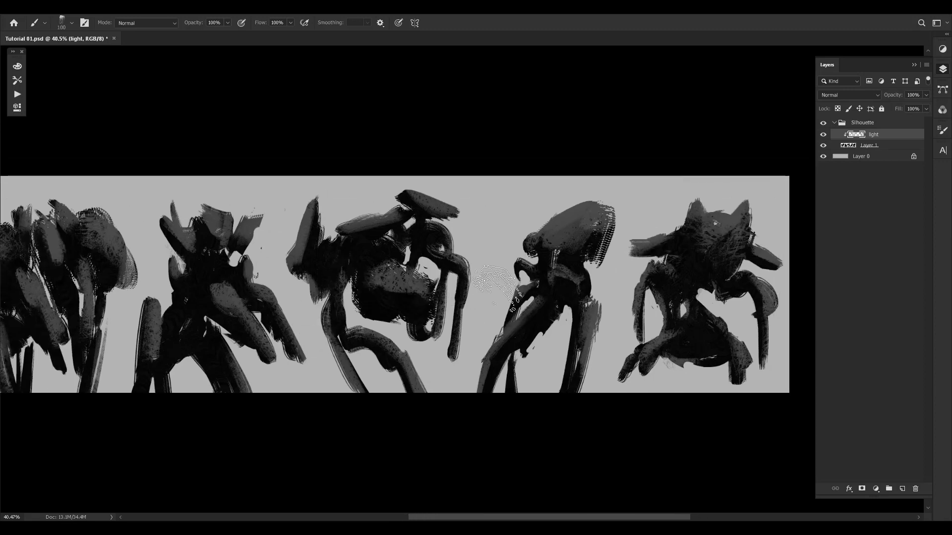
# - Select Layer 1 and set the Eraser to the Sampled Brush 4 517 tip at 60 px
pyautogui.hscroll(-2, 498, 288)
pyautogui.click(855, 146)
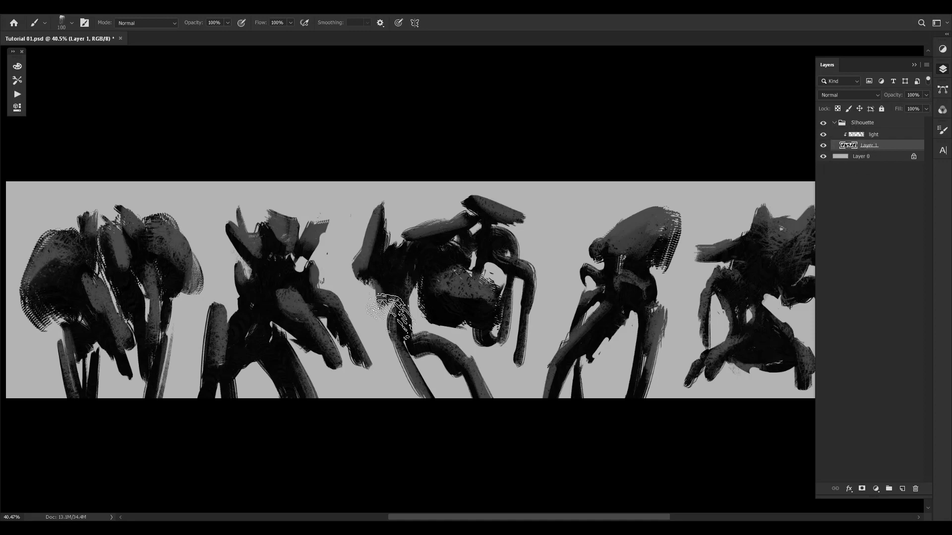
pyautogui.press('e')
pyautogui.rightClick(370, 280)
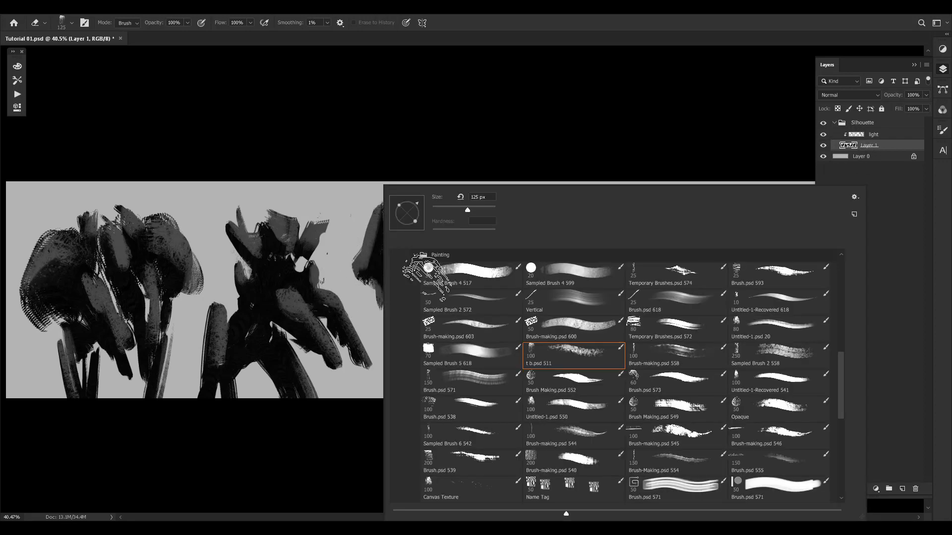
pyautogui.click(482, 272)
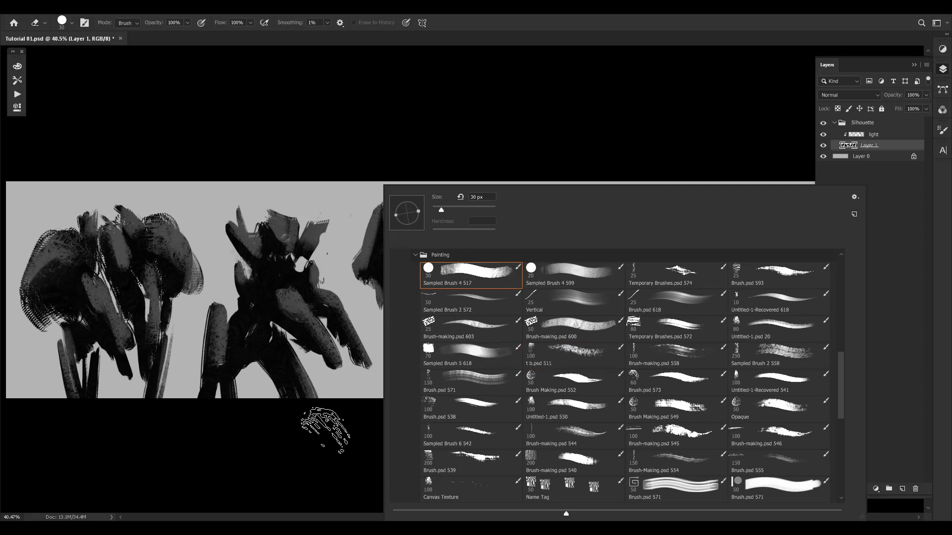
pyautogui.click(325, 427)
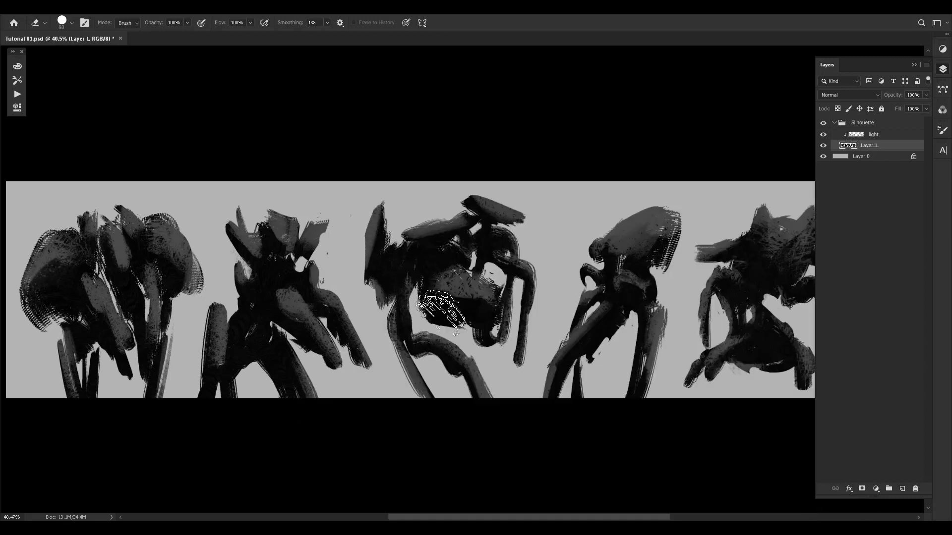
# - Try erasing the third silhouette's left edge directly on Layer 1, and undo the erasing
pyautogui.moveTo(419, 290); pyautogui.dragTo(407, 351)
pyautogui.hotkey('ctrl', 'z')
pyautogui.hotkey('ctrl', 'z')
pyautogui.moveTo(215, 307); pyautogui.dragTo(200, 368)
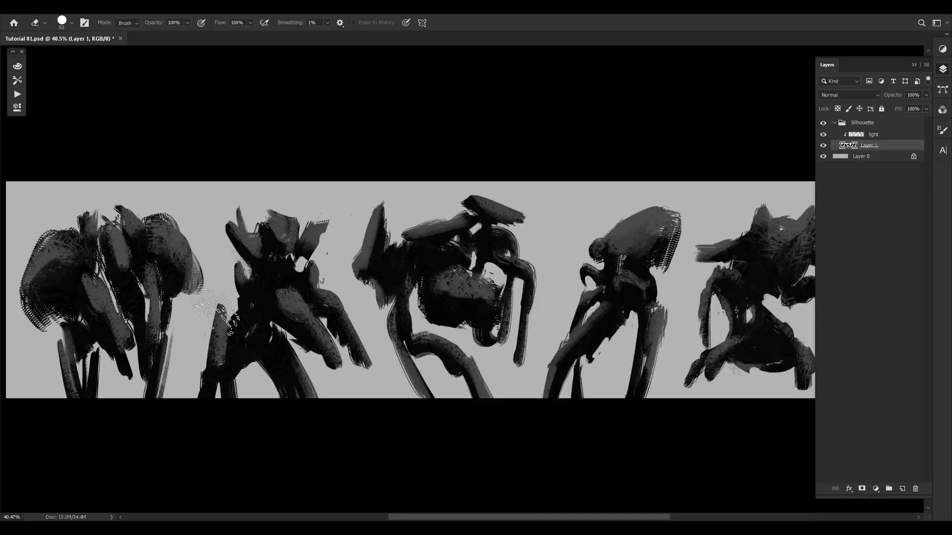
# - Add a layer mask to Layer 1, the silhouette layer, and keep the mask targeted
pyautogui.hscroll(5, 307, 347)
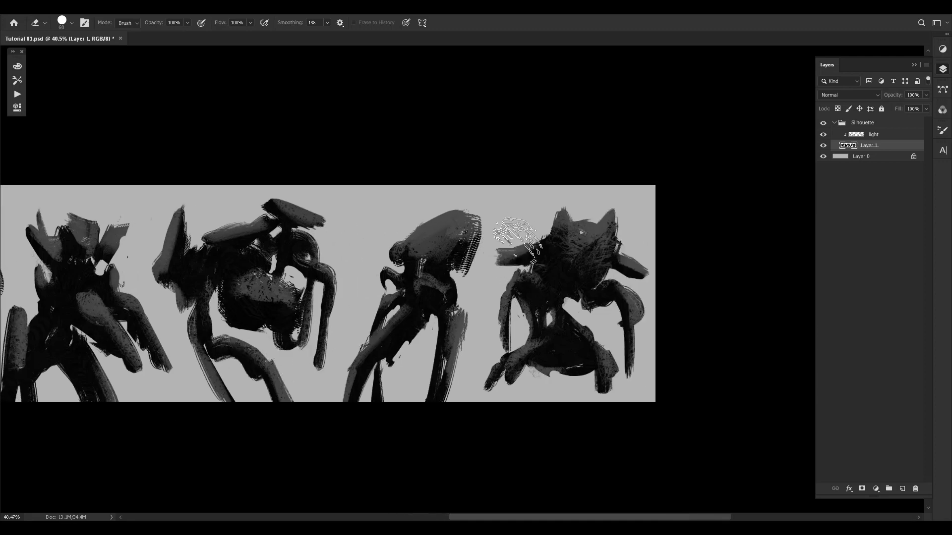
pyautogui.click(862, 489)
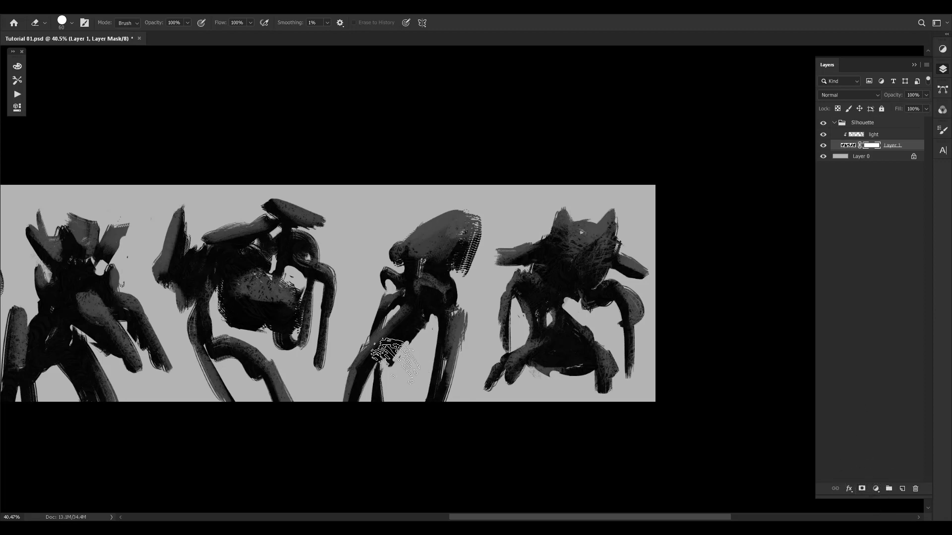
pyautogui.hscroll(-5, 565, 342)
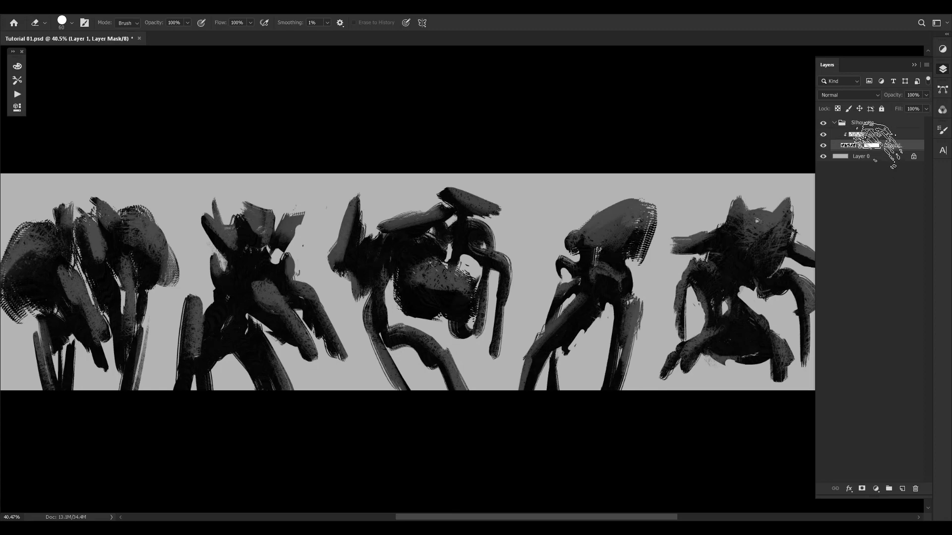
pyautogui.moveTo(458, 263); pyautogui.dragTo(561, 278)
pyautogui.moveTo(270, 360); pyautogui.dragTo(314, 342)
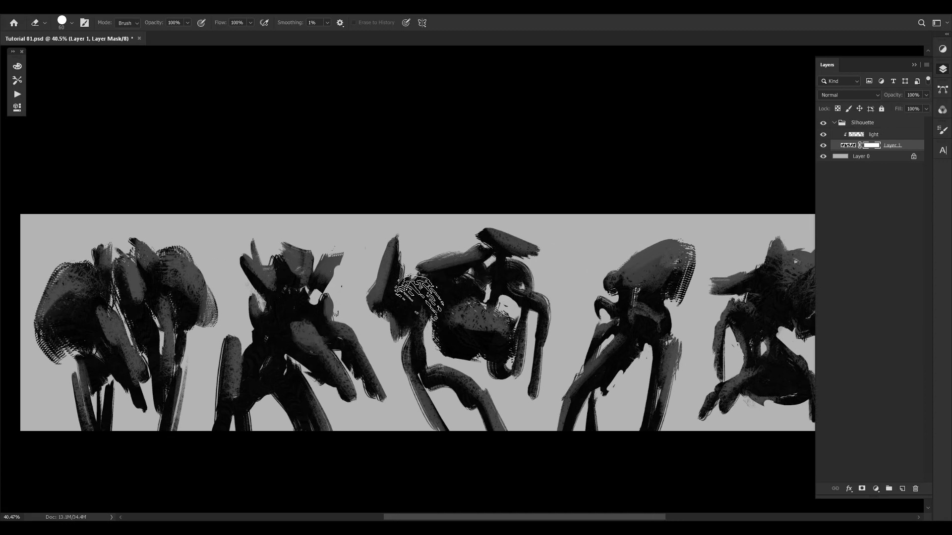
pyautogui.click(849, 146)
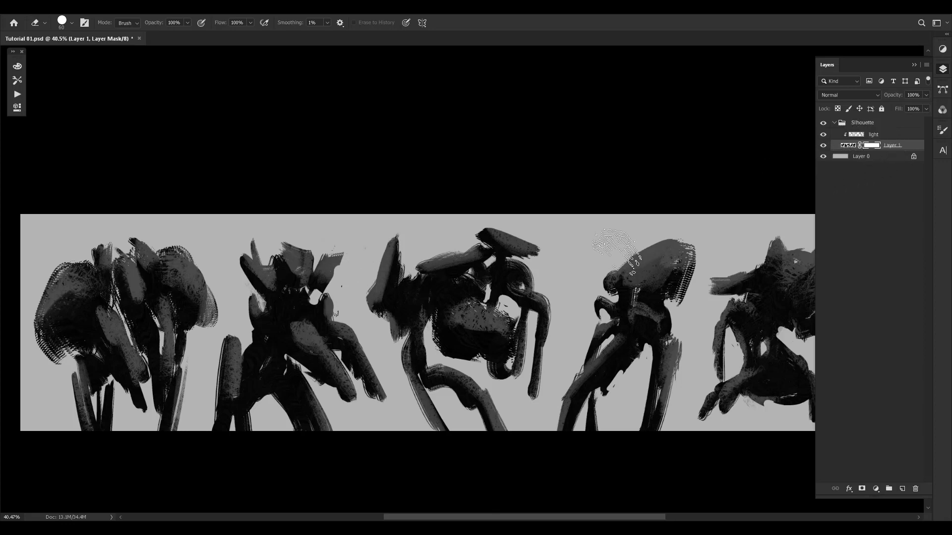
# - Check the foreground color used on Layer 1's mask and switch it from white to black (K 100%)
pyautogui.click(17, 66)
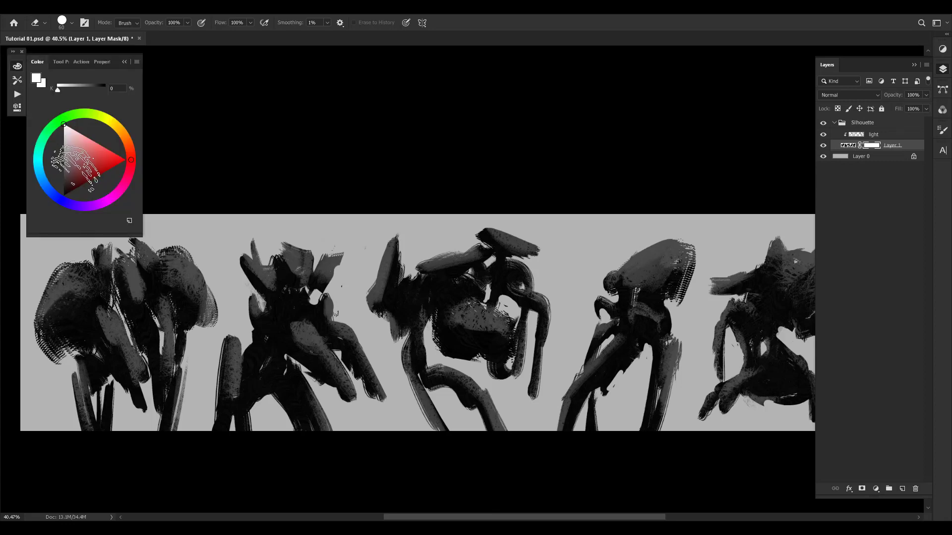
pyautogui.click(125, 61)
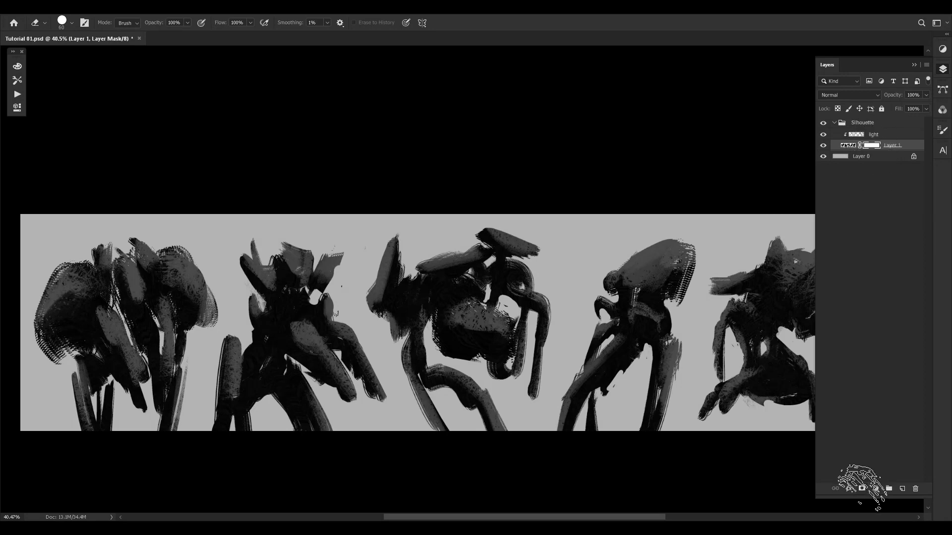
pyautogui.hotkey('ctrl', 'z')
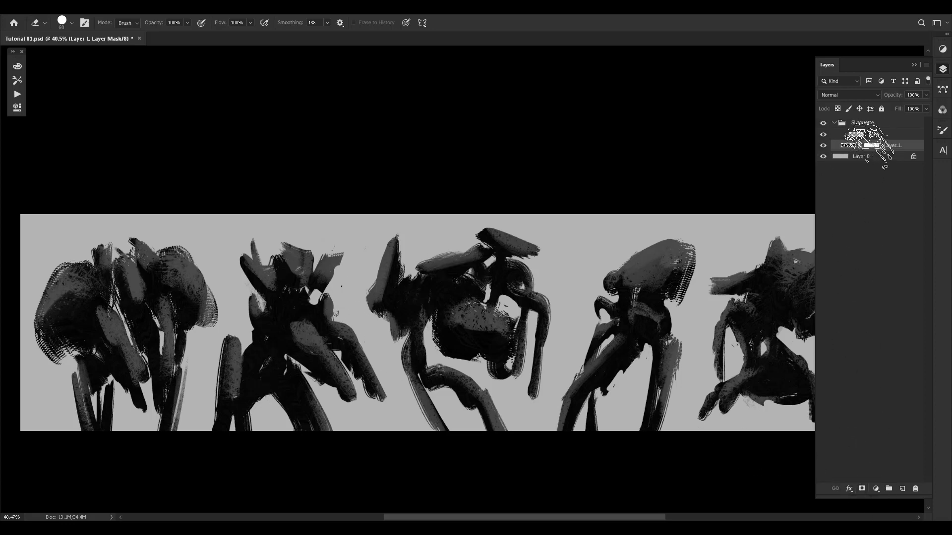
pyautogui.click(18, 66)
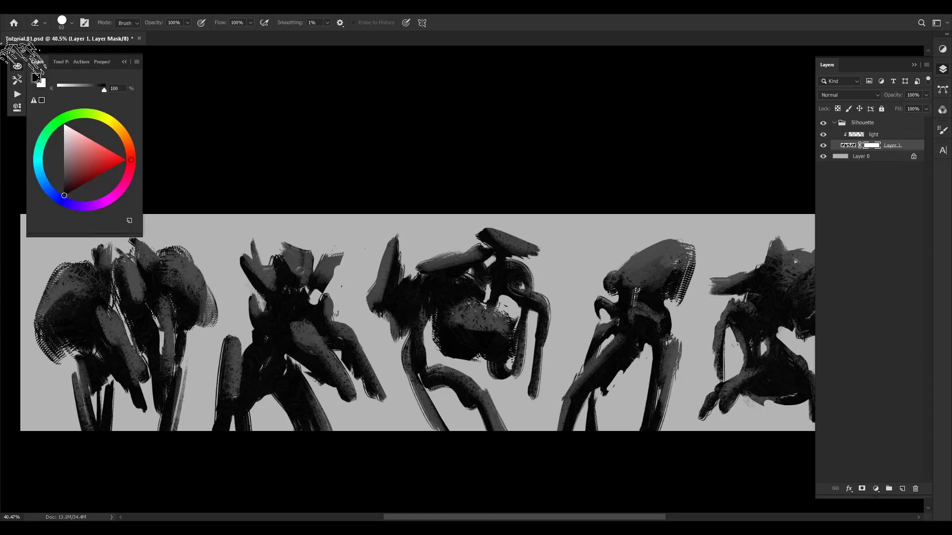
# - Choose the Brush-making.psd 600 brush preset, enlarge it to 90 px and check the foreground color
pyautogui.click(125, 61)
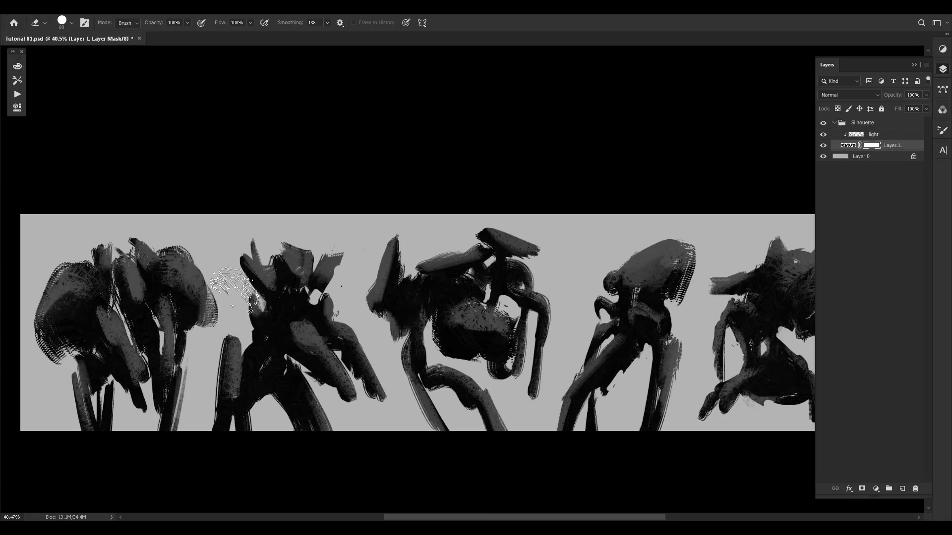
pyautogui.press('b')
pyautogui.rightClick(191, 307)
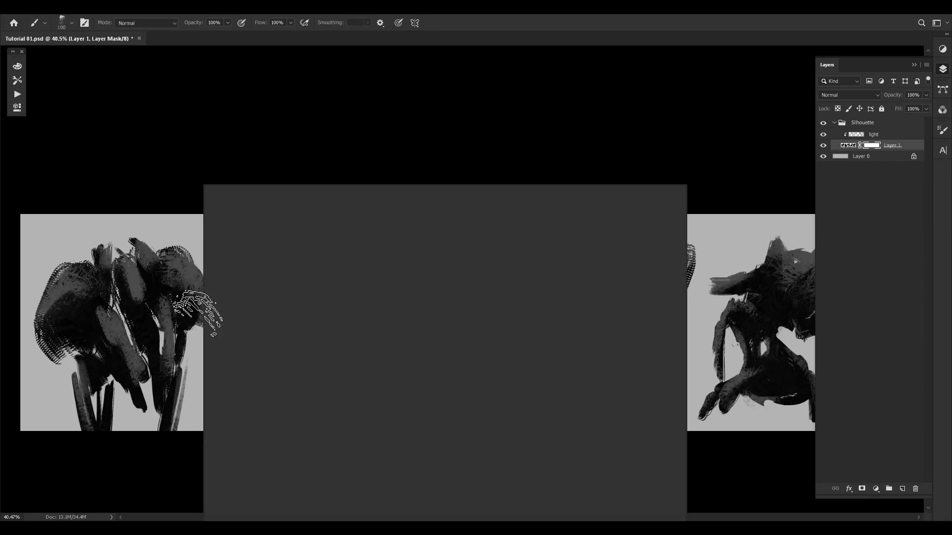
pyautogui.click(393, 325)
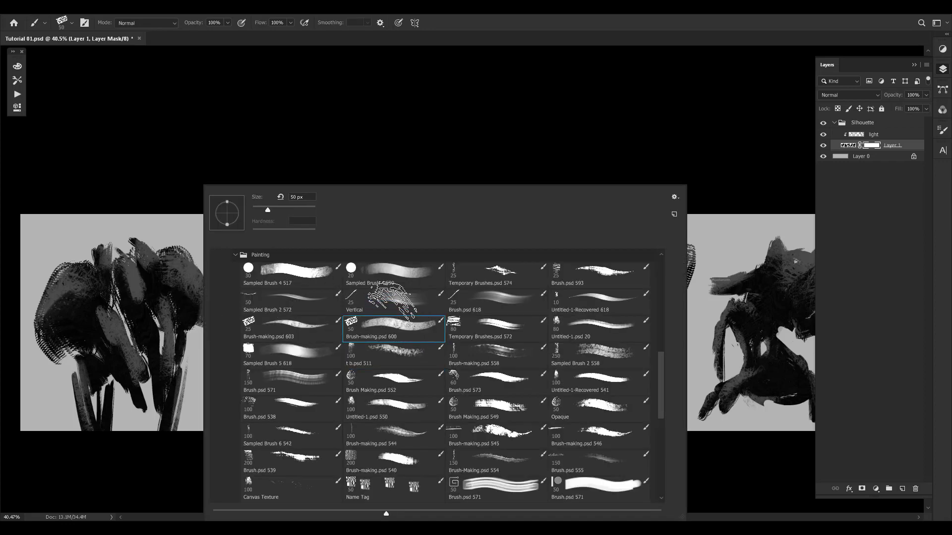
pyautogui.click(174, 459)
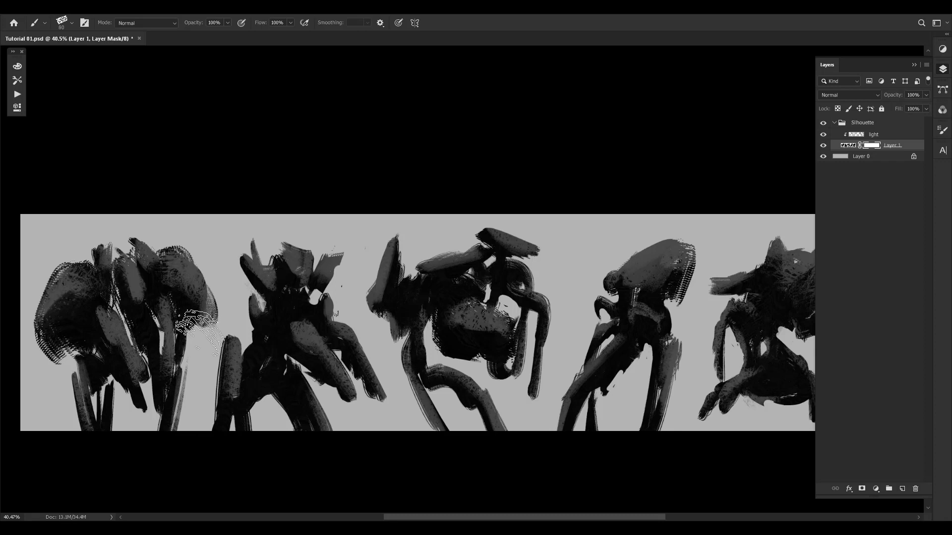
pyautogui.press(']')
pyautogui.click(17, 65)
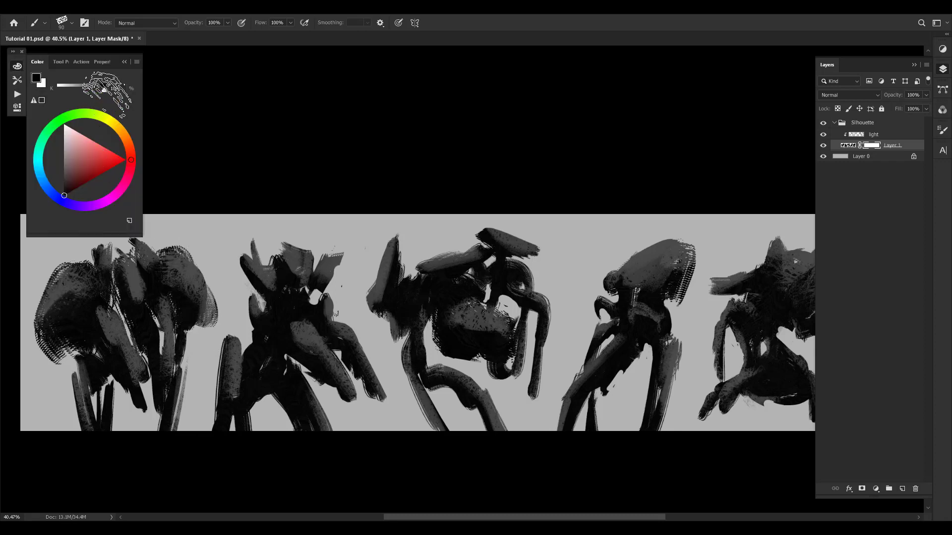
pyautogui.click(124, 61)
# - Paint black on Layer 1's mask with the brush reduced to 45 px to hide the first creature's outermost leg strand
pyautogui.moveTo(184, 347); pyautogui.dragTo(175, 418)
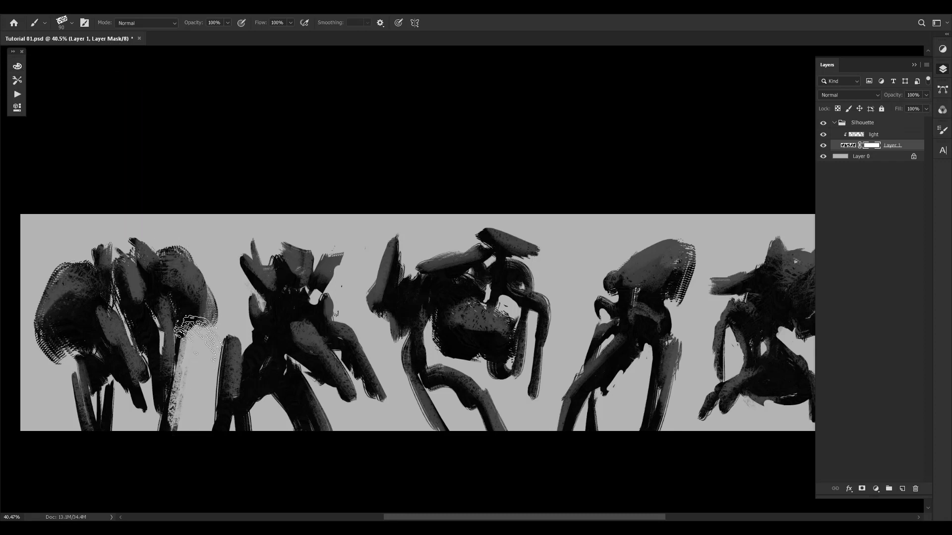
pyautogui.hotkey('ctrl', 'z')
pyautogui.moveTo(185, 347); pyautogui.dragTo(171, 427)
pyautogui.hotkey('ctrl', 'z')
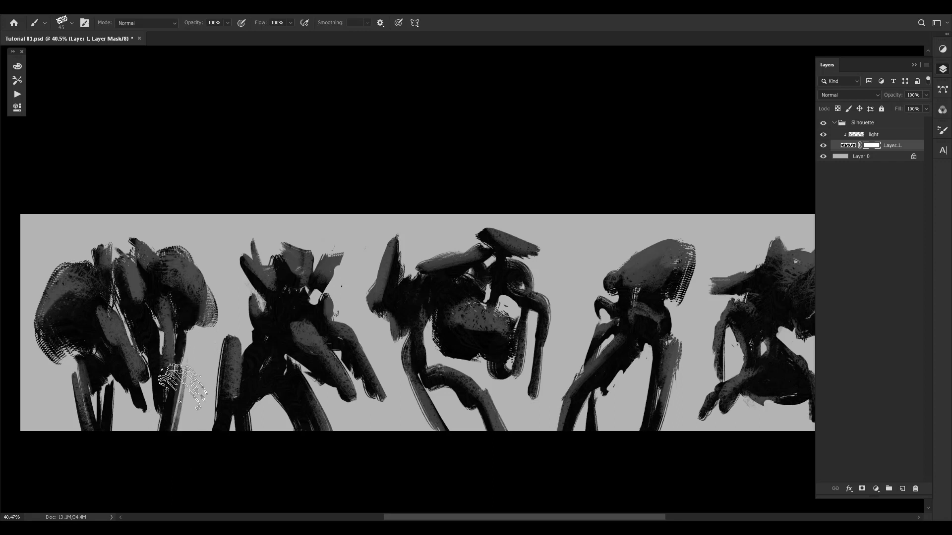
pyautogui.moveTo(182, 370); pyautogui.dragTo(173, 439)
pyautogui.moveTo(185, 339); pyautogui.dragTo(174, 425)
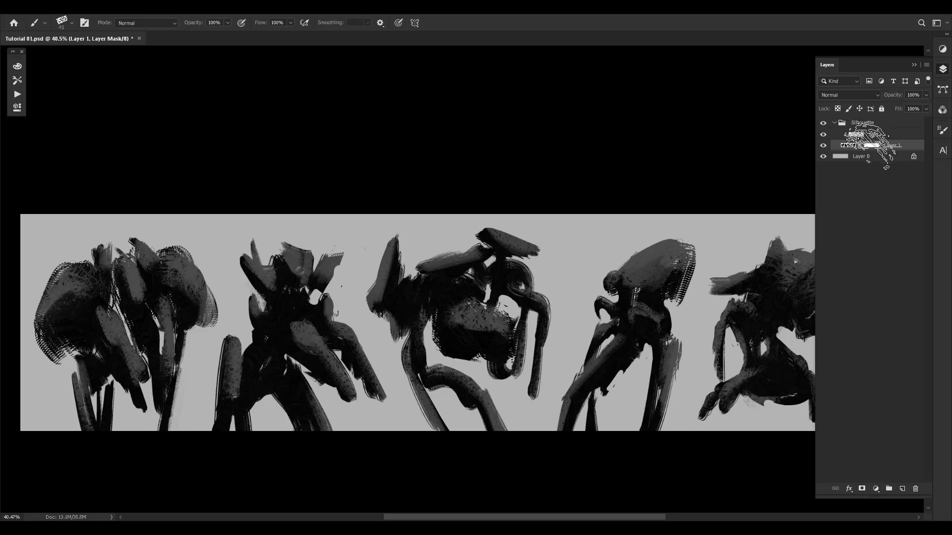
# - Disable Layer 1's mask to compare the artwork without it, and re-enable the mask
pyautogui.rightClick(872, 146)
pyautogui.click(887, 152)
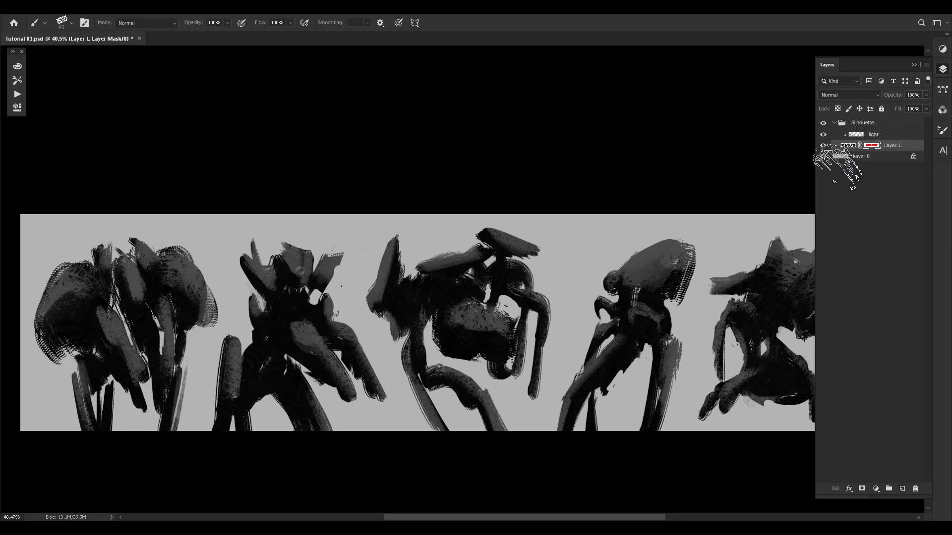
pyautogui.rightClick(873, 145)
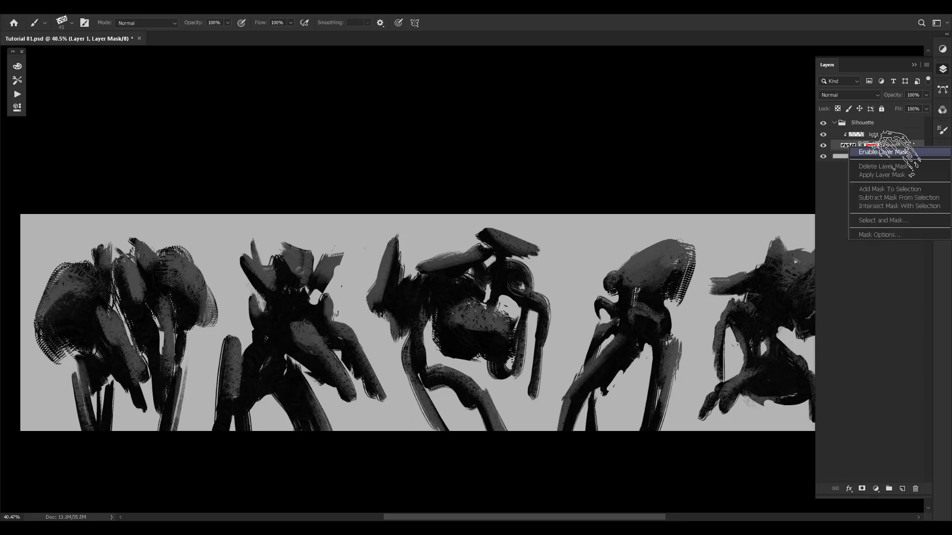
pyautogui.click(899, 152)
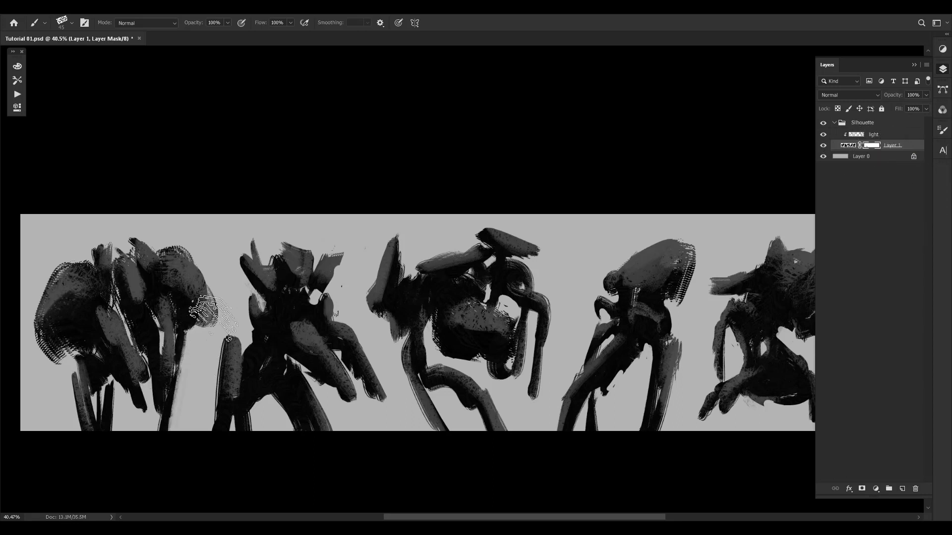
# - Set the foreground color to white and paint on Layer 1's mask to restore the first creature's hidden leg strand
pyautogui.click(17, 66)
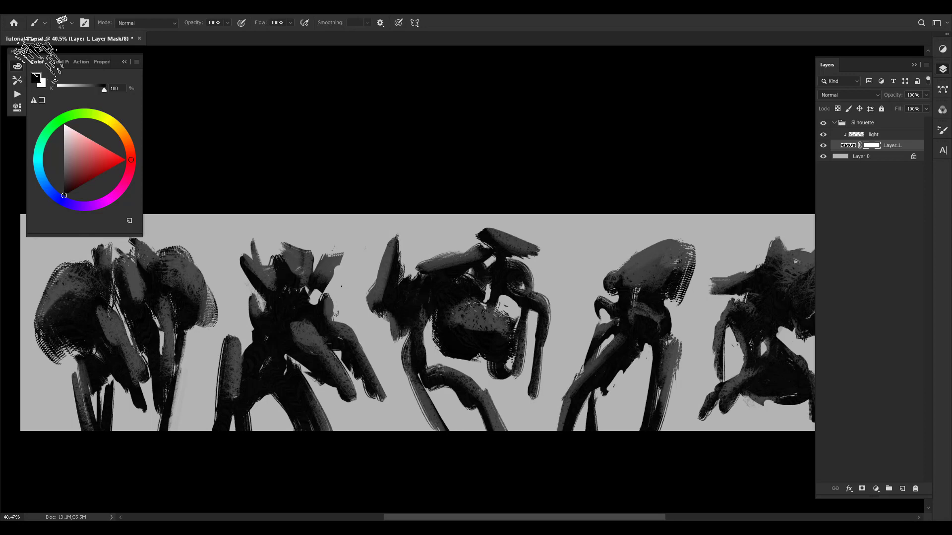
pyautogui.press('d')
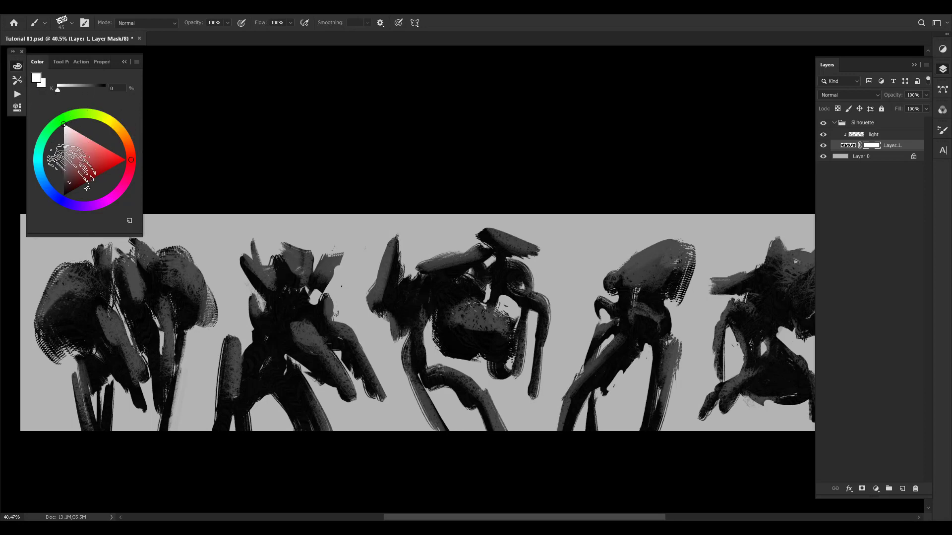
pyautogui.click(124, 62)
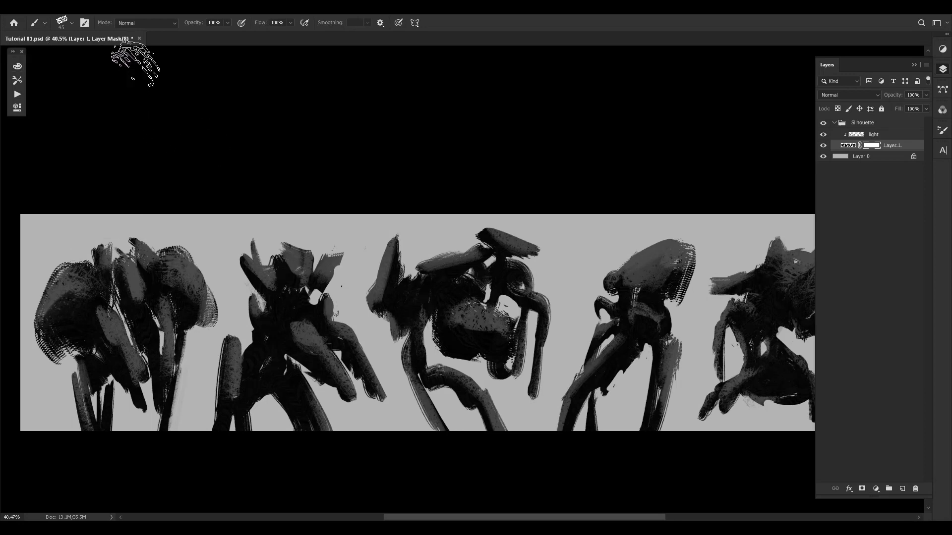
pyautogui.hotkey('ctrl', 'z')
pyautogui.moveTo(184, 330)
pyautogui.mouseDown()
pyautogui.moveTo(169, 394)
pyautogui.moveTo(174, 434)
pyautogui.mouseUp()
pyautogui.hotkey('ctrl', 'z')
pyautogui.hotkey('ctrl', 'z')
pyautogui.moveTo(178, 346); pyautogui.dragTo(173, 444)
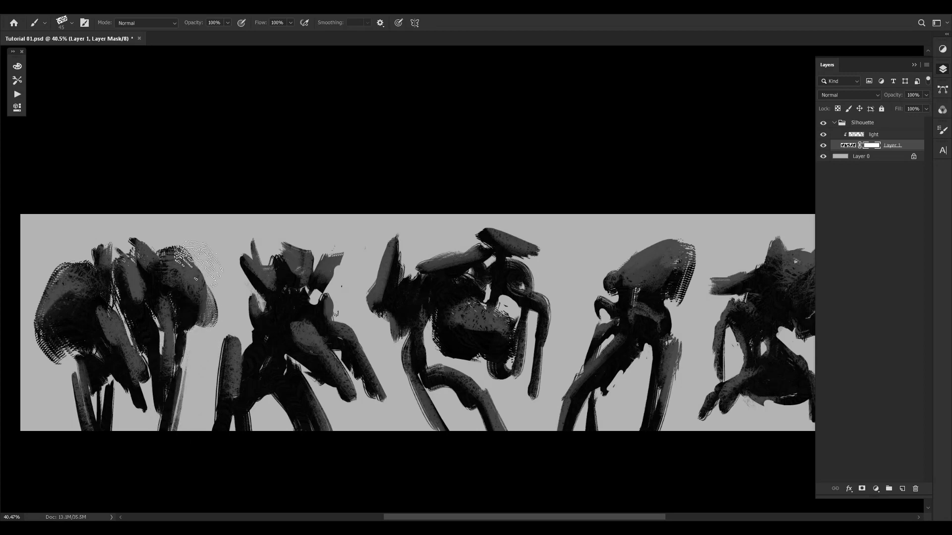
# - Show the Tools panel and try swapping the foreground and background colors
pyautogui.click(214, 7)
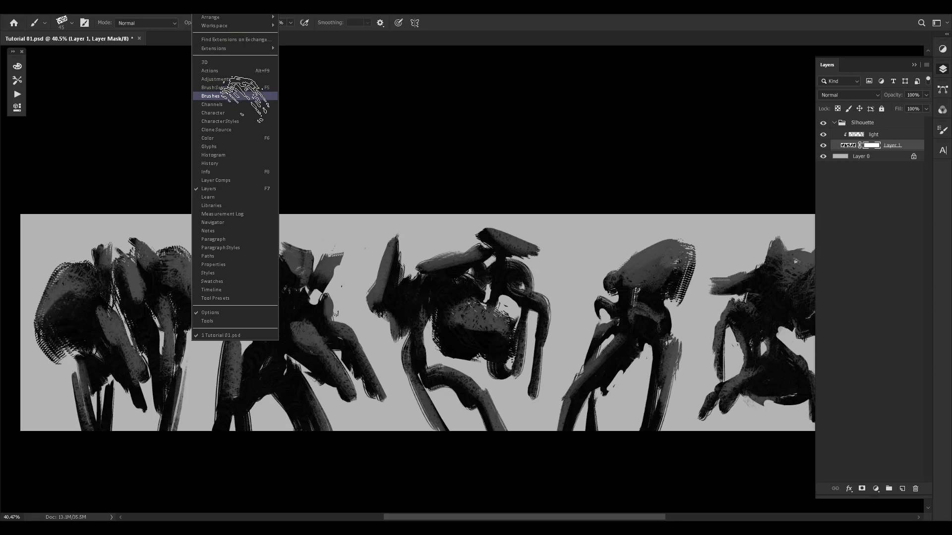
pyautogui.click(232, 320)
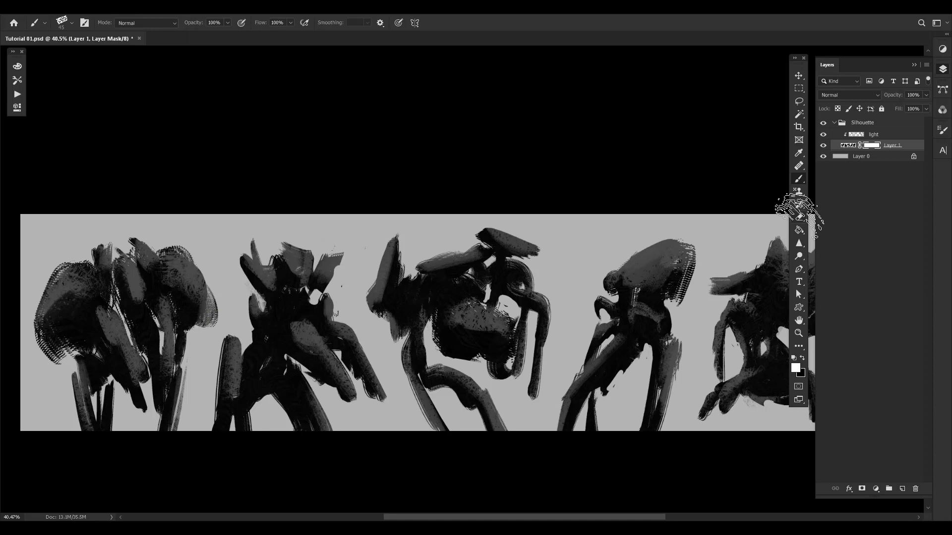
pyautogui.press('x')
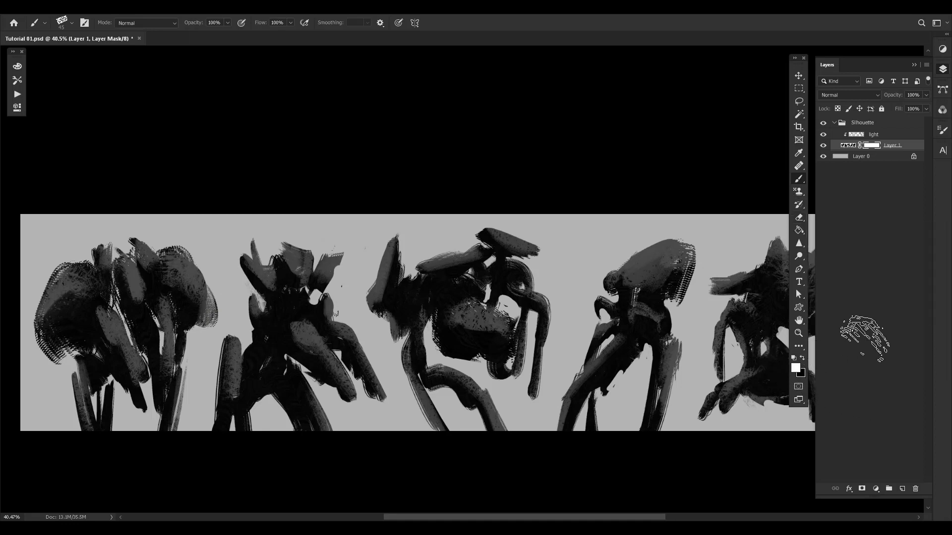
# - Switch the foreground to black and mask out the first creature's outer leg strand and its large bulbous part with a 90 px brush
pyautogui.moveTo(412, 372)
pyautogui.mouseDown()
pyautogui.moveTo(364, 367)
pyautogui.moveTo(410, 366)
pyautogui.mouseUp()
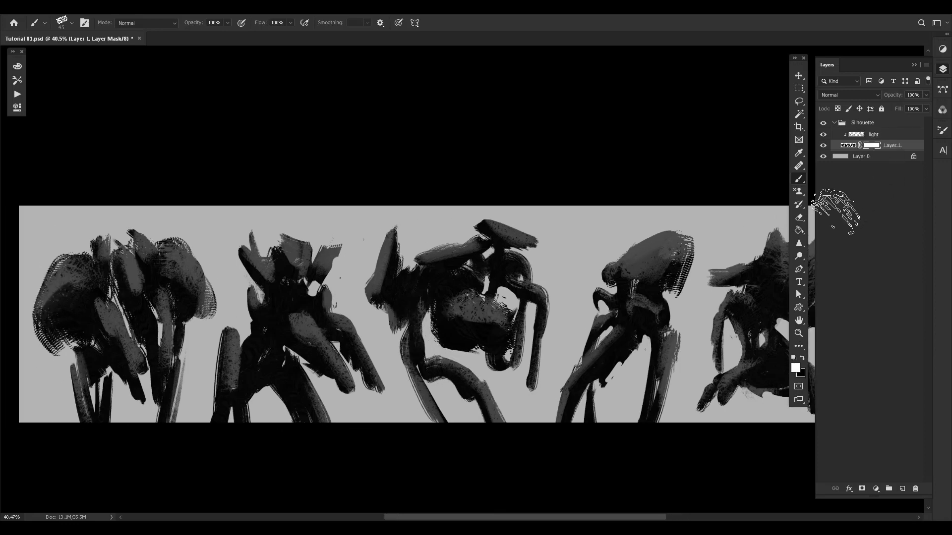
pyautogui.press('x')
pyautogui.moveTo(185, 341); pyautogui.dragTo(179, 365)
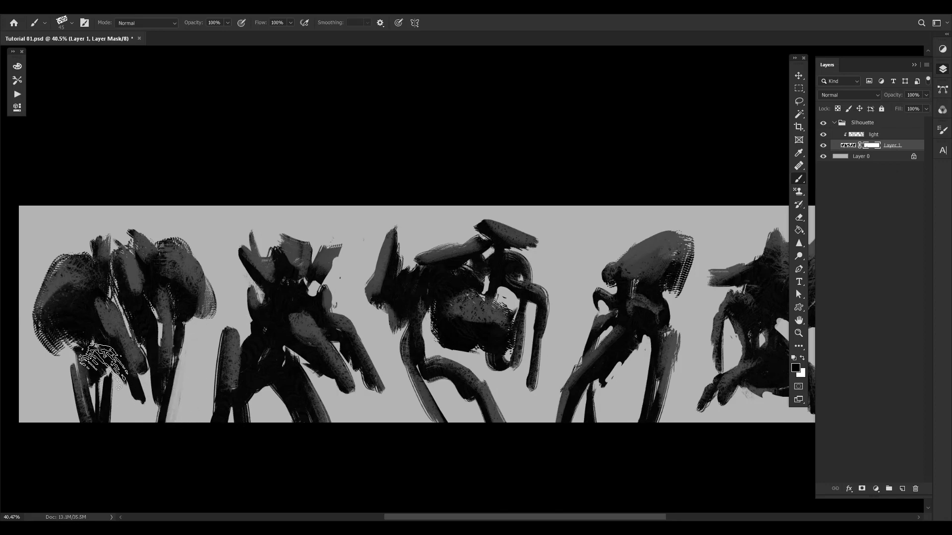
pyautogui.moveTo(65, 240)
pyautogui.mouseDown()
pyautogui.moveTo(55, 263)
pyautogui.moveTo(57, 305)
pyautogui.moveTo(121, 240)
pyautogui.moveTo(79, 422)
pyautogui.mouseUp()
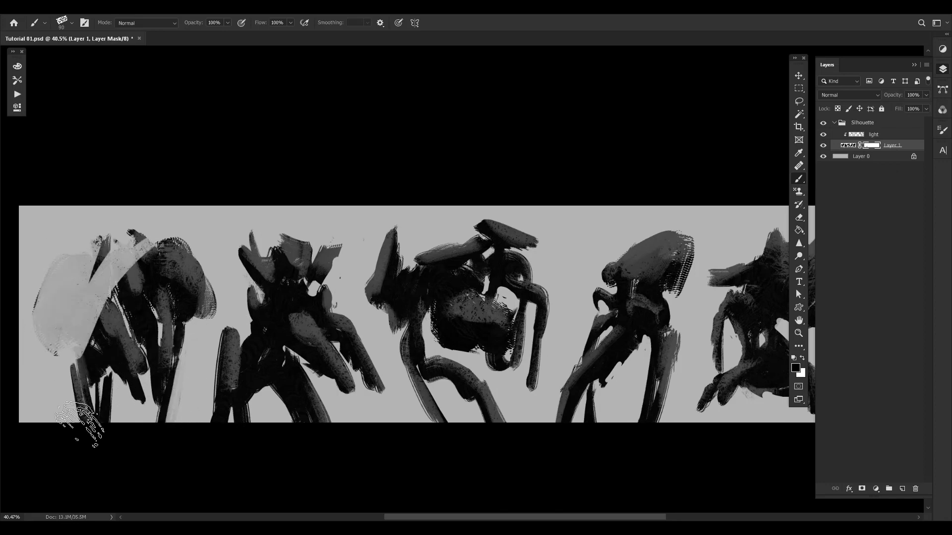
pyautogui.moveTo(159, 255)
pyautogui.mouseDown()
pyautogui.moveTo(99, 323)
pyautogui.moveTo(84, 391)
pyautogui.mouseUp()
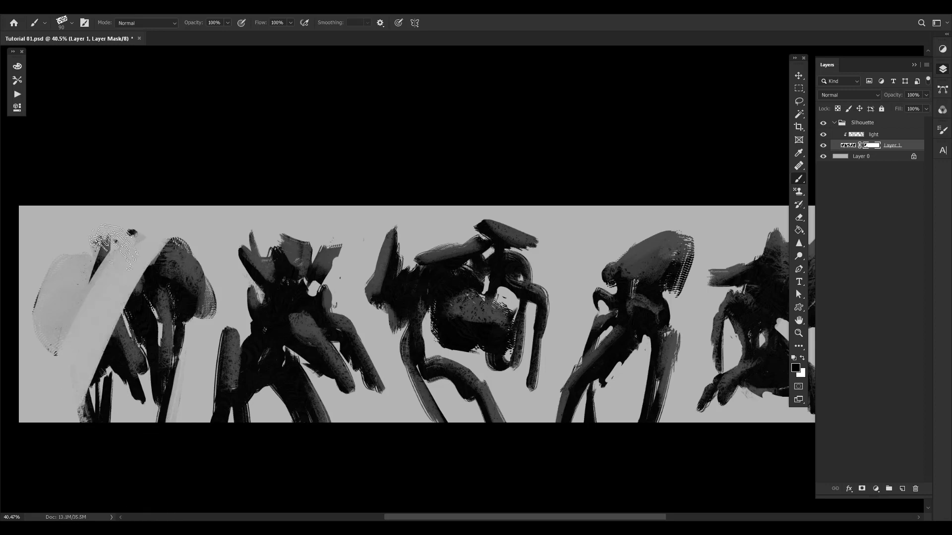
pyautogui.moveTo(99, 248); pyautogui.dragTo(38, 342)
# - Choose the Sampled Brush 4 517 preset and paint out the leftover strands at the first creature's top on Layer 1's mask
pyautogui.rightClick(115, 253)
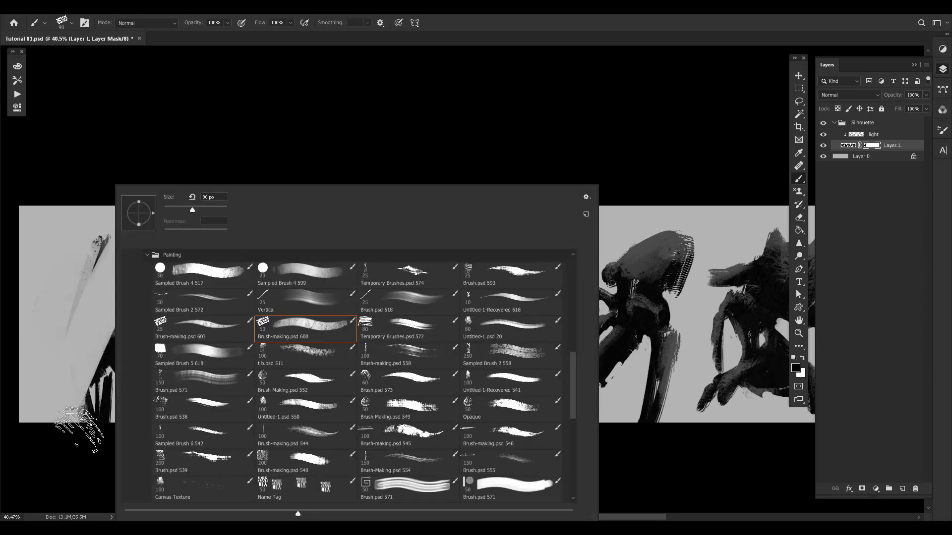
pyautogui.click(203, 274)
pyautogui.click(82, 455)
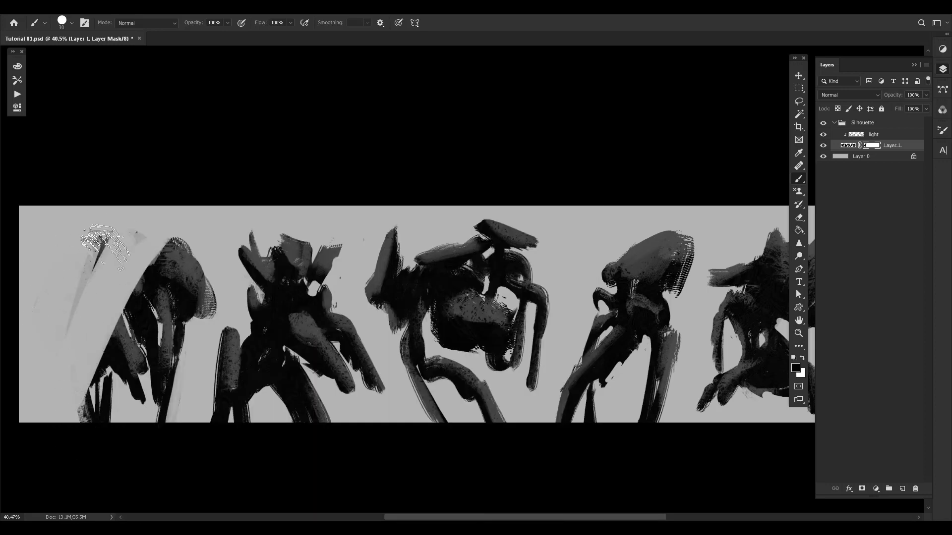
pyautogui.moveTo(105, 247)
pyautogui.mouseDown()
pyautogui.moveTo(87, 268)
pyautogui.moveTo(104, 256)
pyautogui.mouseUp()
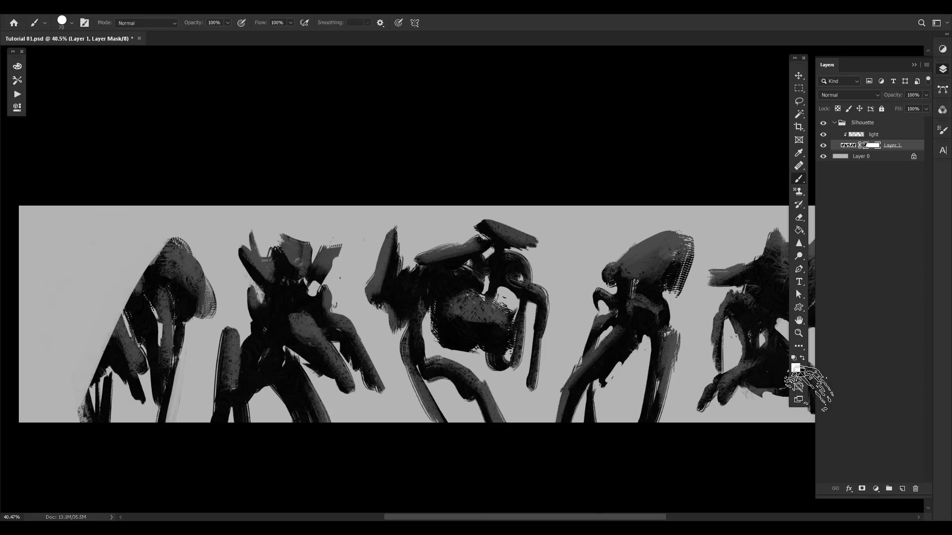
# - Paint white on Layer 1's mask with the solid round brush, enlarging it to 200 px, to bring back the whole first creature
pyautogui.moveTo(170, 258); pyautogui.dragTo(92, 347)
pyautogui.moveTo(106, 302); pyautogui.dragTo(110, 280)
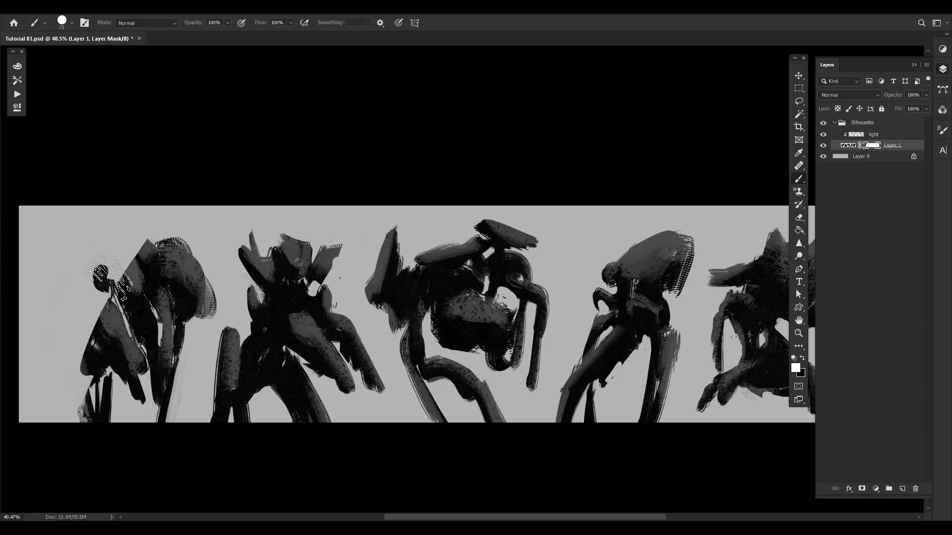
pyautogui.moveTo(129, 237); pyautogui.dragTo(147, 258)
pyautogui.moveTo(169, 333); pyautogui.dragTo(151, 422)
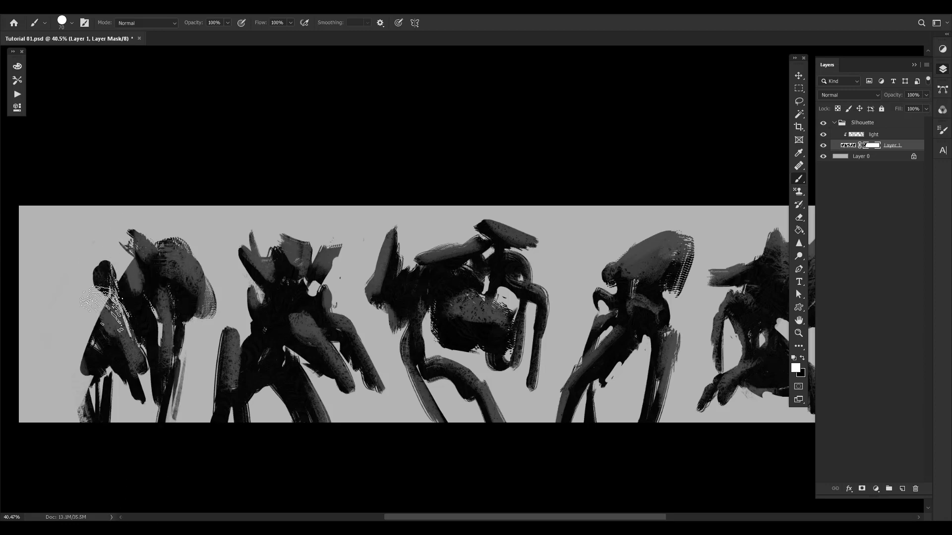
pyautogui.moveTo(104, 307)
pyautogui.mouseDown()
pyautogui.moveTo(87, 275)
pyautogui.moveTo(79, 342)
pyautogui.moveTo(97, 302)
pyautogui.moveTo(77, 263)
pyautogui.moveTo(60, 286)
pyautogui.moveTo(104, 211)
pyautogui.mouseUp()
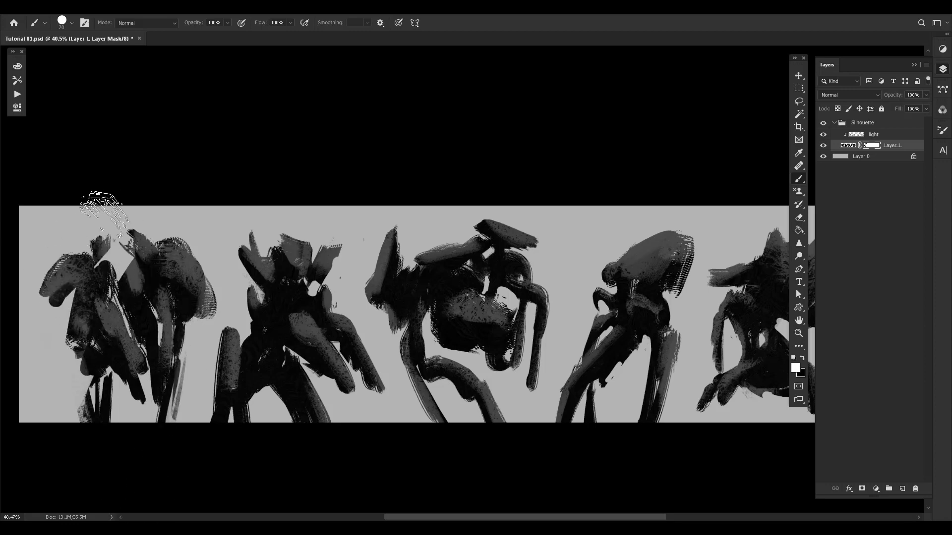
pyautogui.moveTo(79, 339)
pyautogui.mouseDown()
pyautogui.moveTo(94, 206)
pyautogui.moveTo(64, 350)
pyautogui.moveTo(84, 348)
pyautogui.moveTo(50, 305)
pyautogui.moveTo(39, 323)
pyautogui.mouseUp()
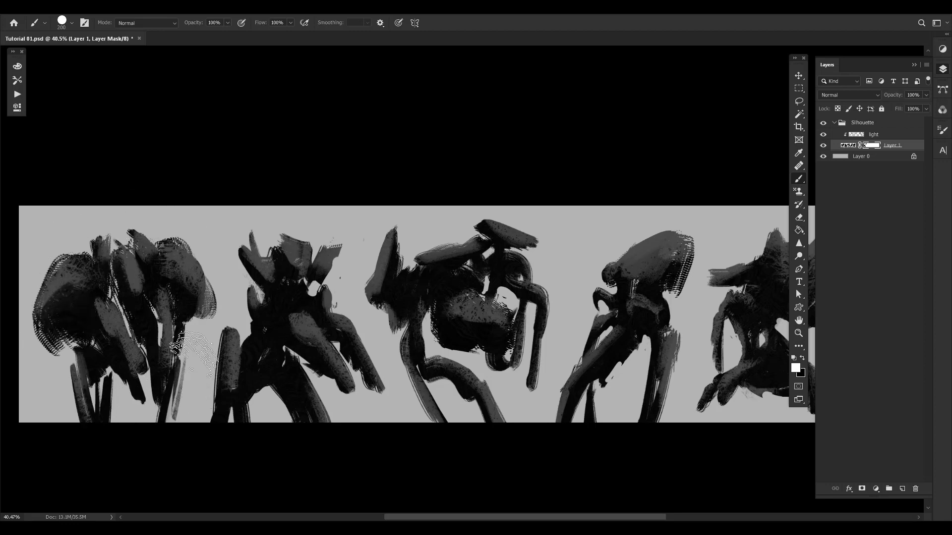
# - Switch the mask color to black and trim the ragged horn tip on the second creature's head with a 25 px brush
pyautogui.moveTo(570, 335); pyautogui.dragTo(441, 329)
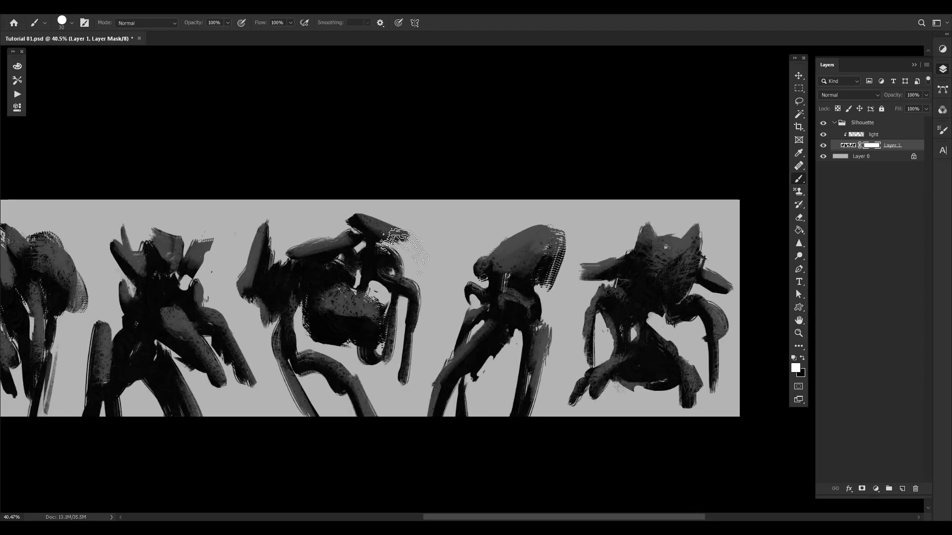
pyautogui.press('[')
pyautogui.moveTo(363, 332); pyautogui.dragTo(397, 344)
pyautogui.press('x')
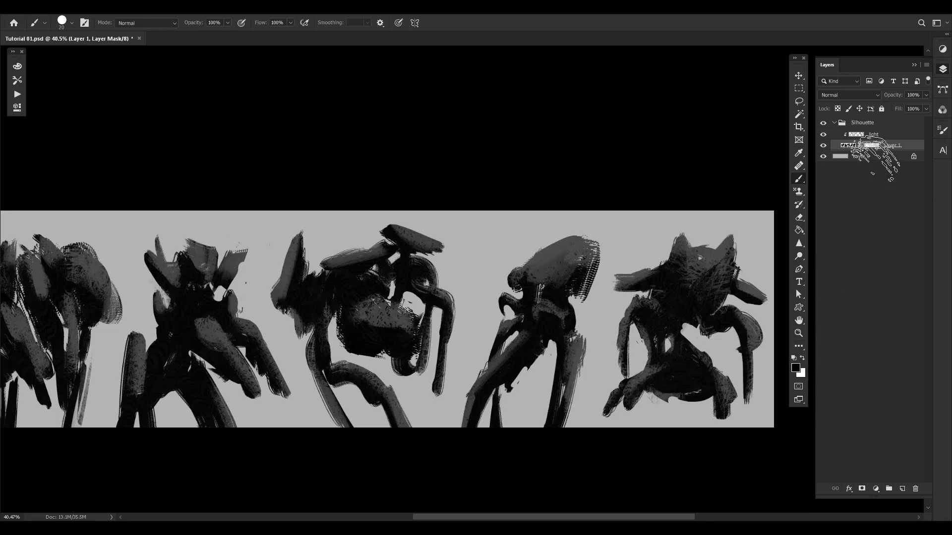
pyautogui.press('[')
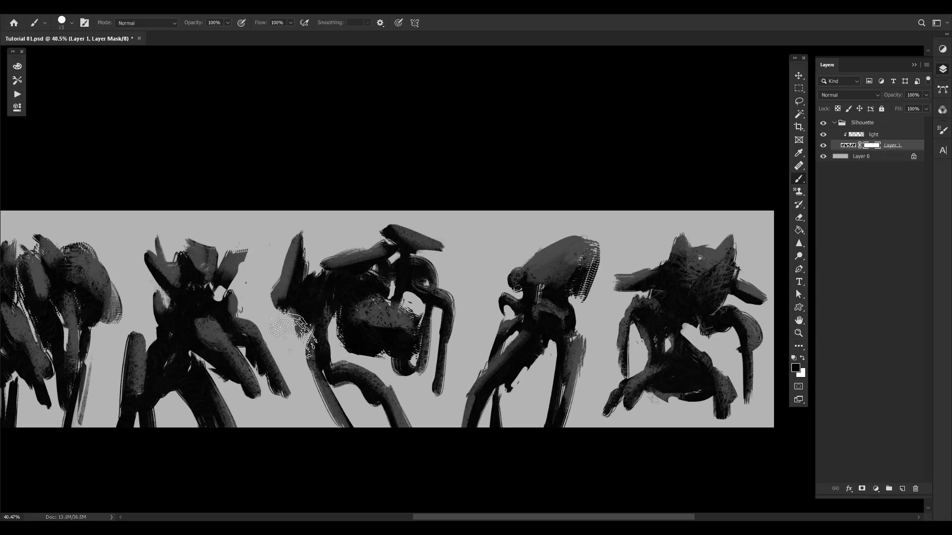
pyautogui.press(']')
pyautogui.press(']')
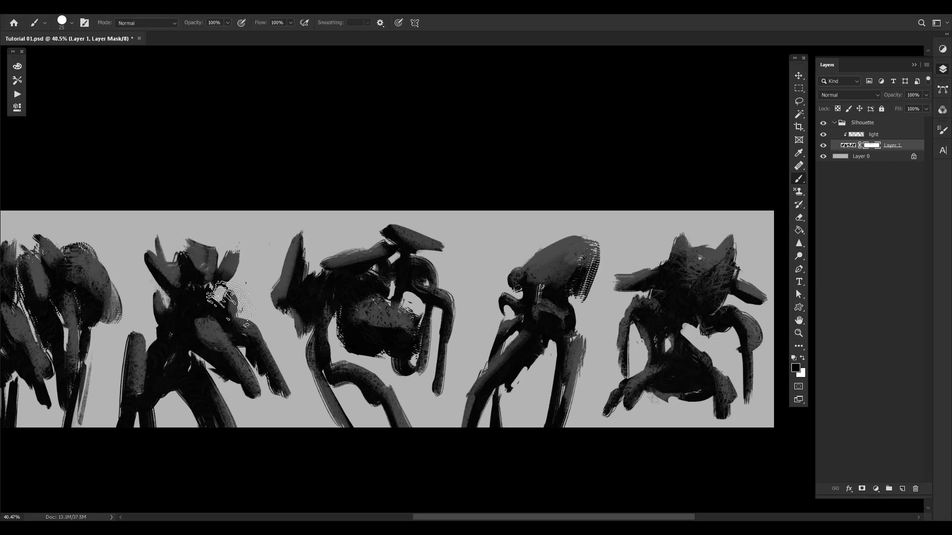
# - Target Layer 1's pixels instead of its mask, sample the creature's black and paint a thin spike atop the second creature's head
pyautogui.click(847, 146)
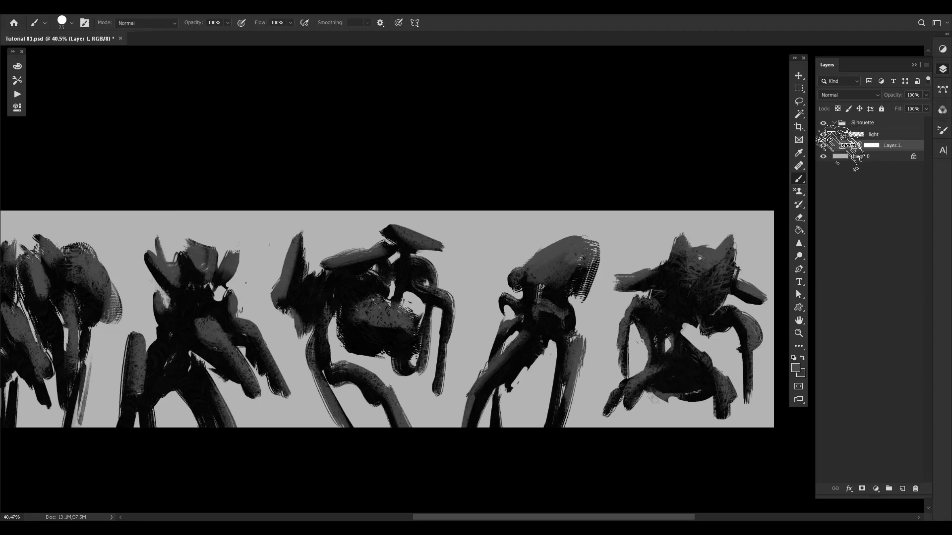
pyautogui.keyDown('alt'); pyautogui.click(203, 305); pyautogui.keyUp('alt')
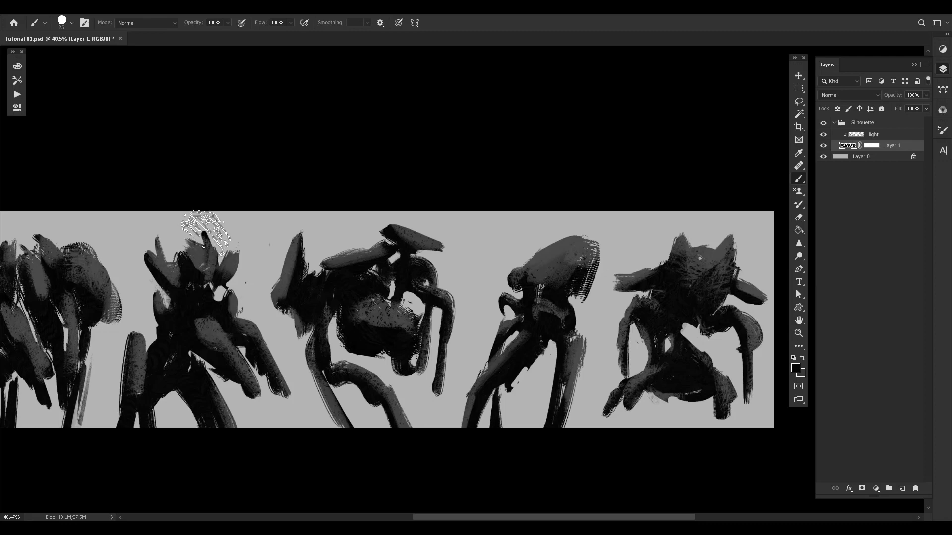
# - Target Layer 1's mask, and hide and show the light layer to compare the silhouettes with and without shading
pyautogui.click(871, 145)
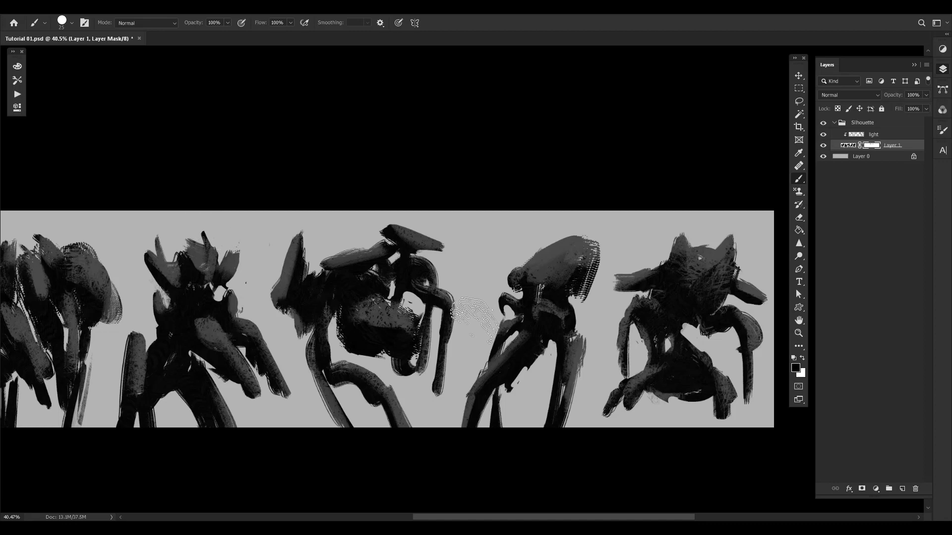
pyautogui.click(823, 134)
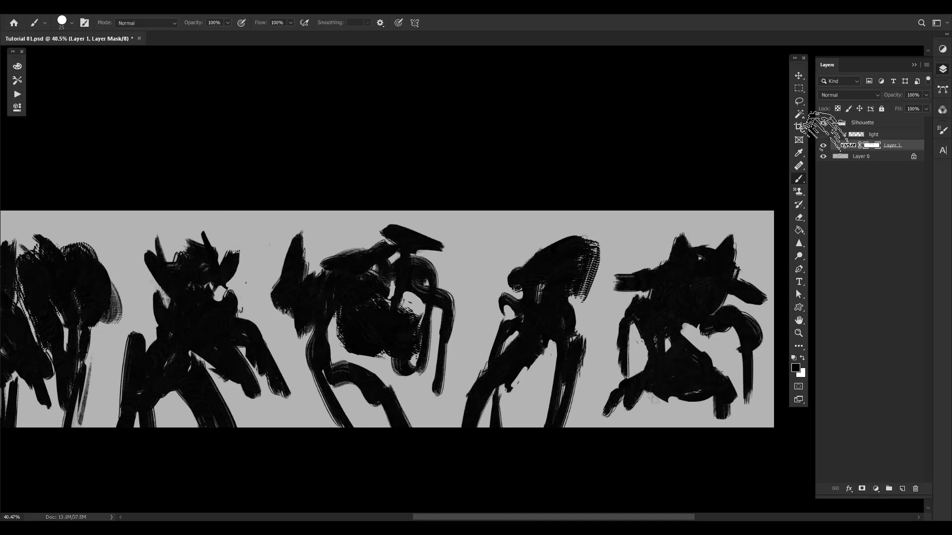
pyautogui.click(823, 134)
# - Select the light layer and erase shading around the second creature's head with a 60 px Eraser
pyautogui.click(852, 135)
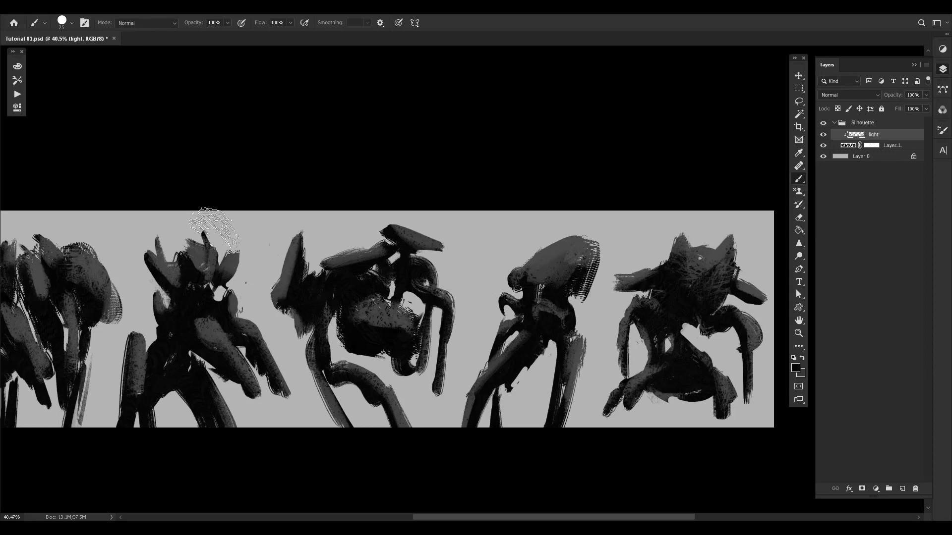
pyautogui.press('e')
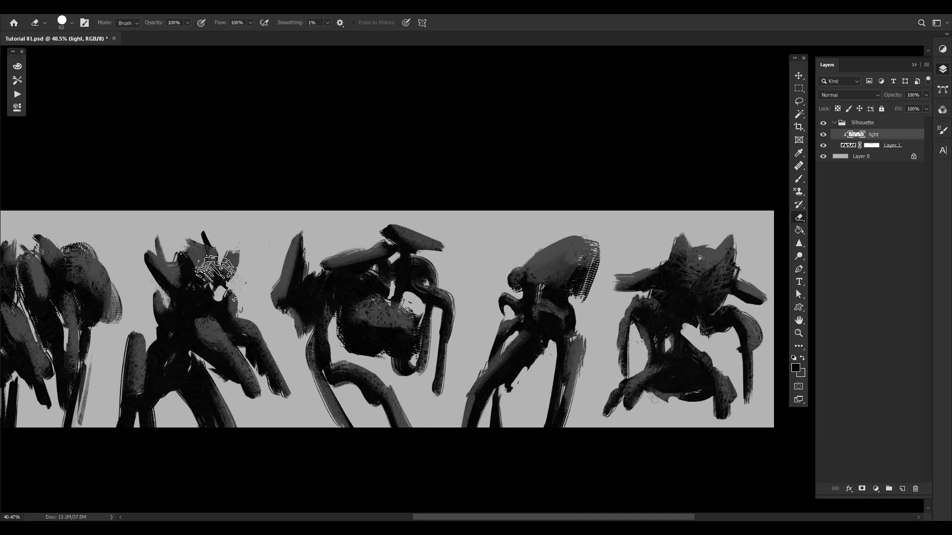
pyautogui.moveTo(210, 280); pyautogui.dragTo(201, 269)
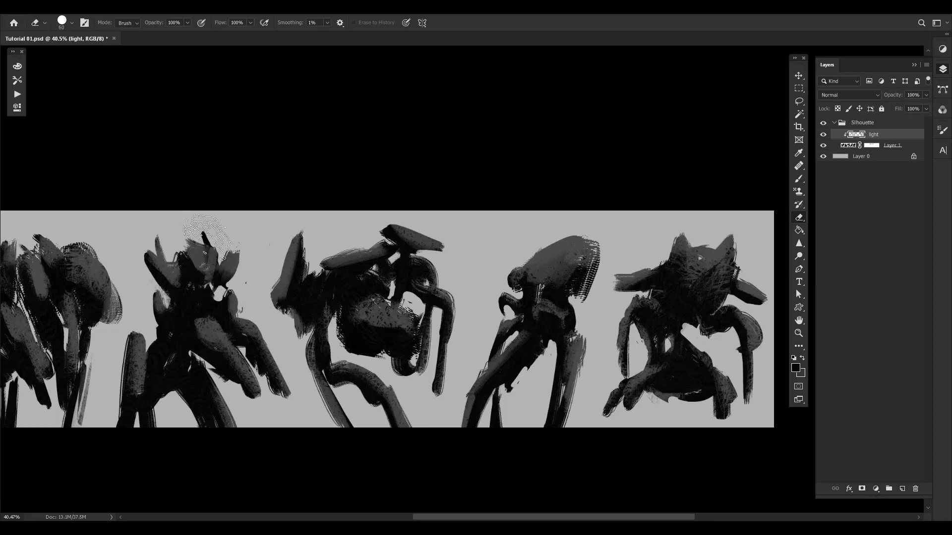
pyautogui.moveTo(439, 313); pyautogui.dragTo(427, 283)
pyautogui.press('ctrl+')
pyautogui.press('ctrl+')
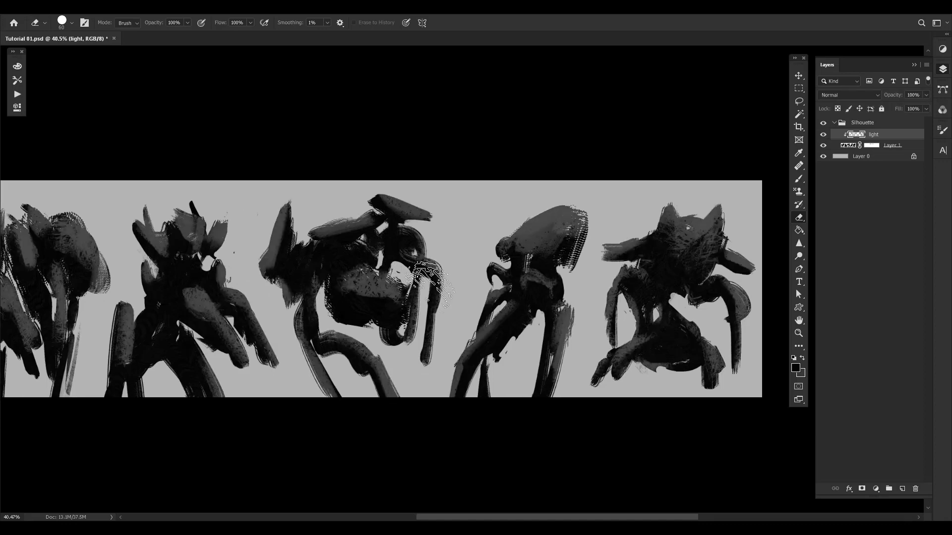
# - Target Layer 1's pixels with a 10 px Brush and sample the background gray
pyautogui.click(862, 146)
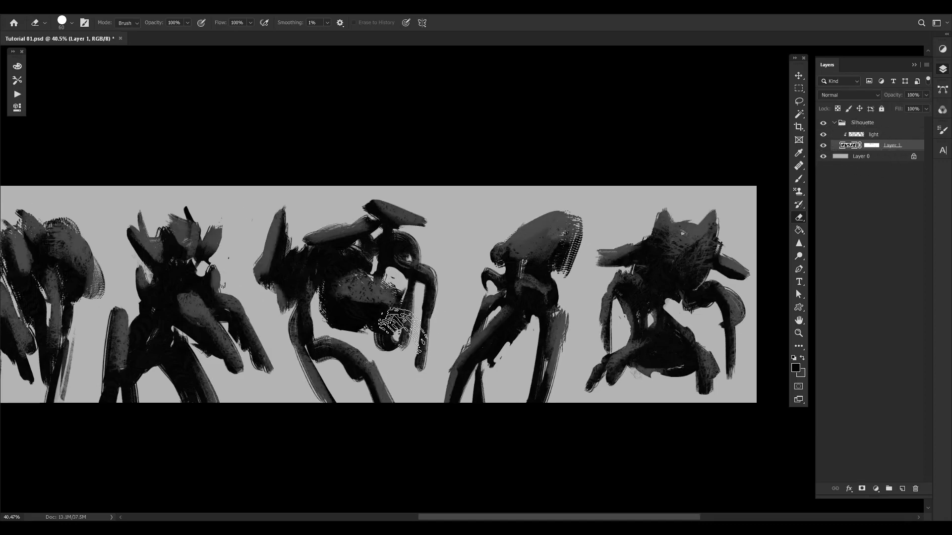
pyautogui.press('b')
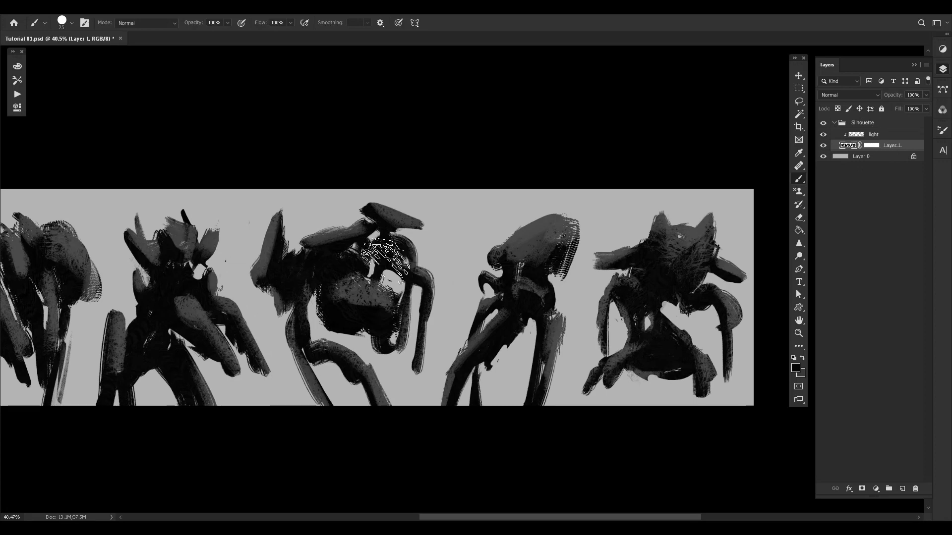
pyautogui.keyDown('alt'); pyautogui.click(285, 218); pyautogui.keyUp('alt')
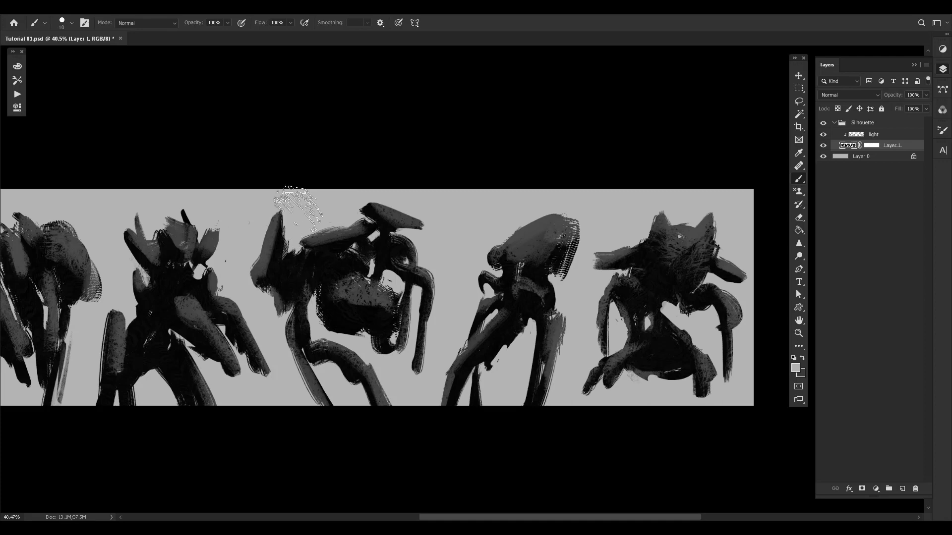
# - Target Layer 1's mask with default black and paint out stray specks between the second and third creatures using an enlarged brush
pyautogui.click(871, 145)
pyautogui.press('d')
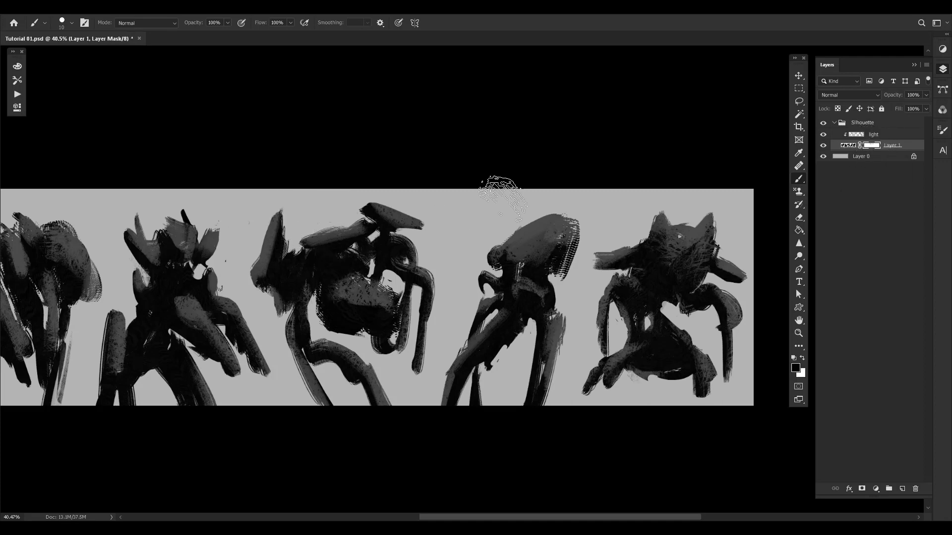
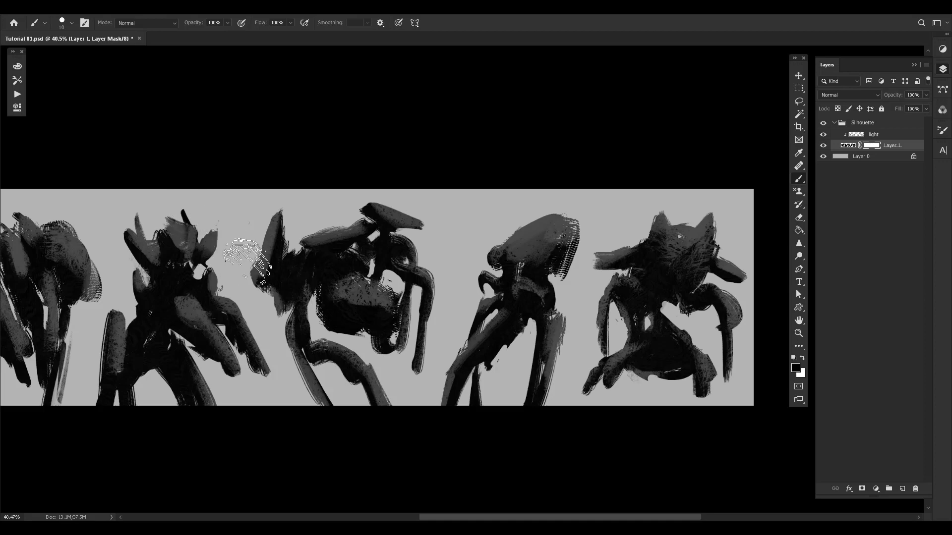
pyautogui.press(']')
pyautogui.press(']')
pyautogui.press(']')
pyautogui.press(']')
pyautogui.press(']')
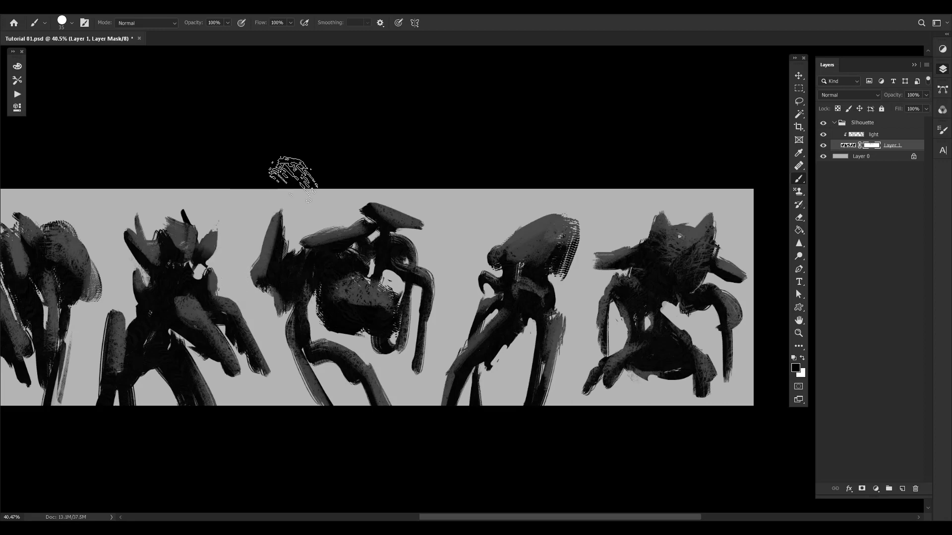
pyautogui.moveTo(436, 314); pyautogui.dragTo(369, 324)
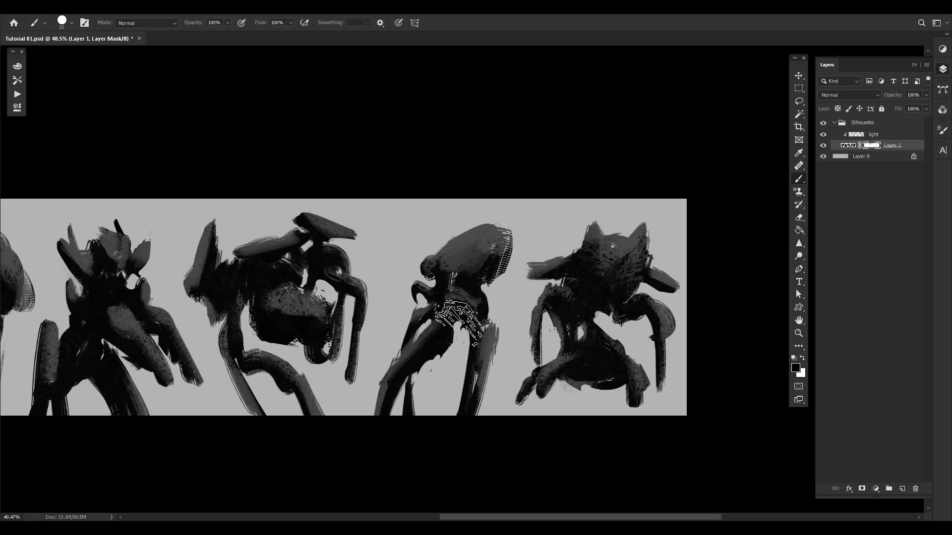
# - Paint black on Layer 1's mask with a 15 to 20 px brush to sharpen the last creature's side arm and flatten its belly's underside
pyautogui.press('[')
pyautogui.press('[')
pyautogui.moveTo(577, 377); pyautogui.dragTo(536, 386)
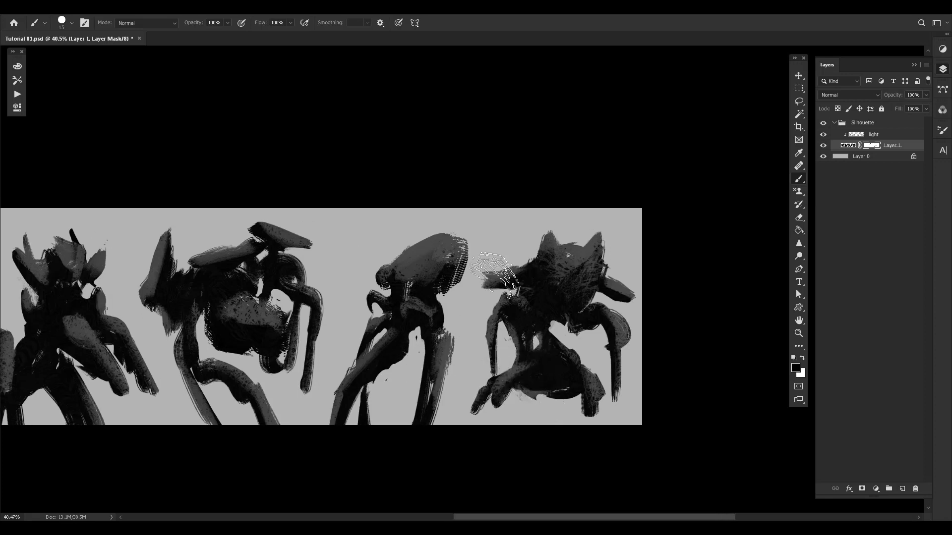
pyautogui.press(']')
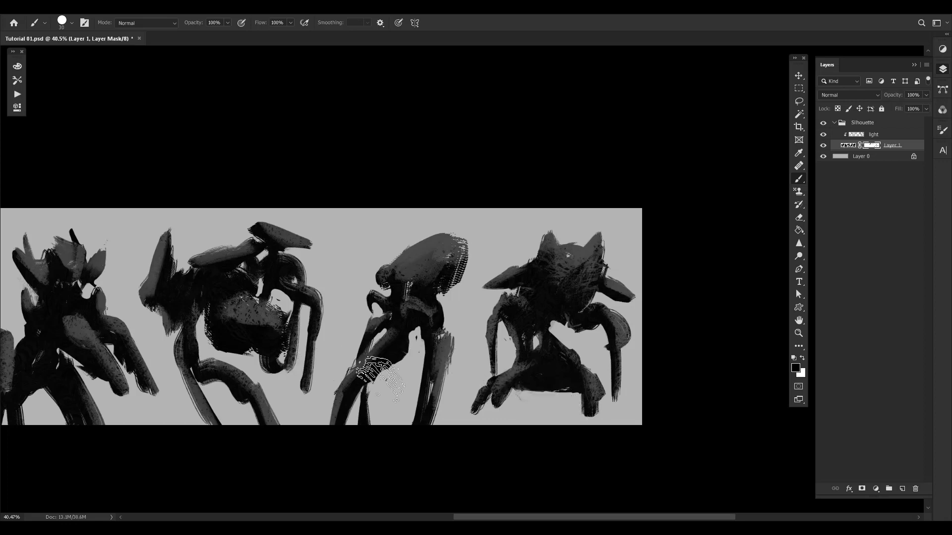
pyautogui.moveTo(372, 364); pyautogui.dragTo(522, 370)
pyautogui.press('[')
# - Hide and show Layer 1 to check the masked silhouettes, and save the document
pyautogui.click(409, 260)
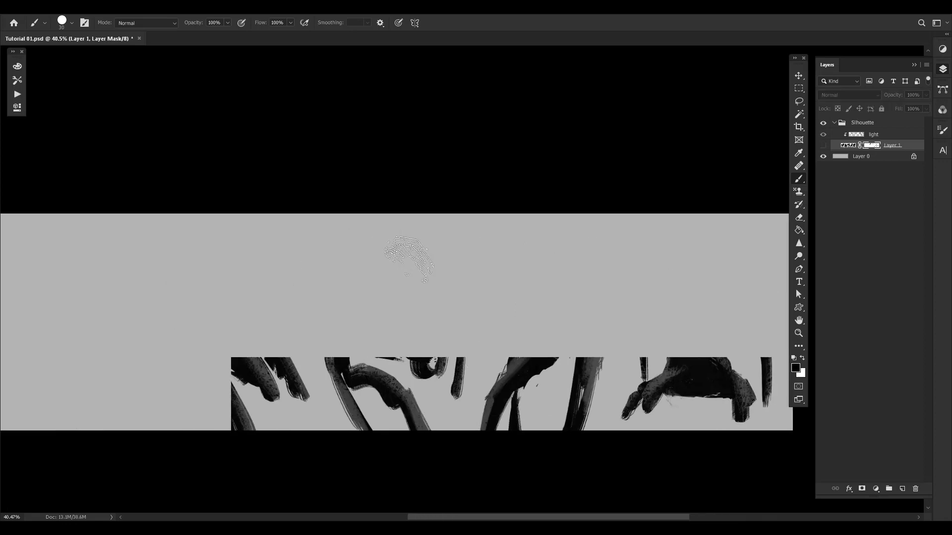
pyautogui.click(409, 260)
pyautogui.hotkey('ctrl', 's')
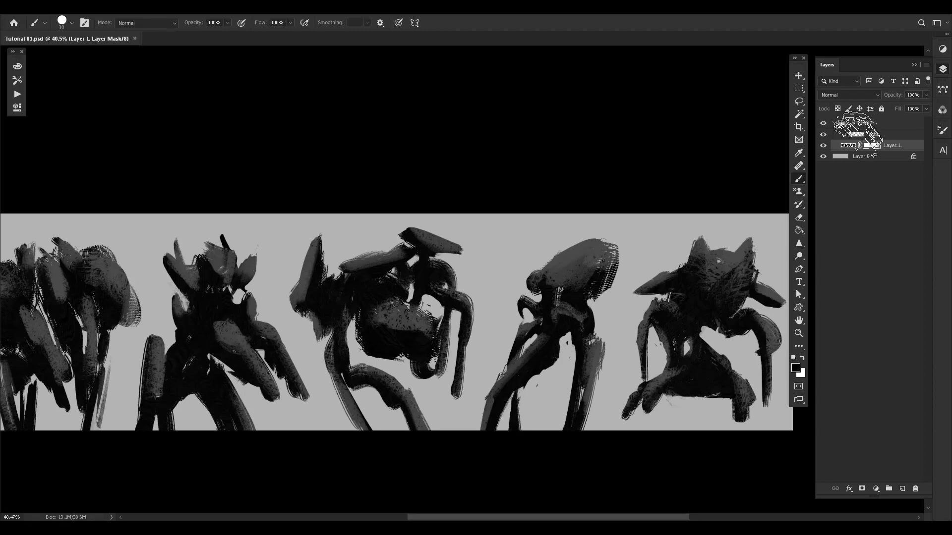
# - Select the light layer and release its clipping mask from Layer 1
pyautogui.click(858, 134)
pyautogui.moveTo(435, 278); pyautogui.dragTo(451, 277)
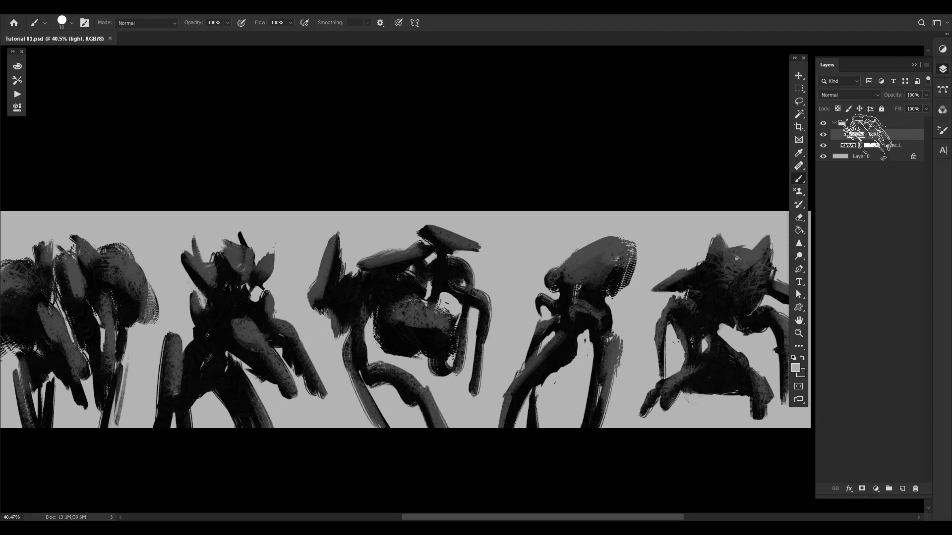
pyautogui.moveTo(522, 304); pyautogui.dragTo(508, 317)
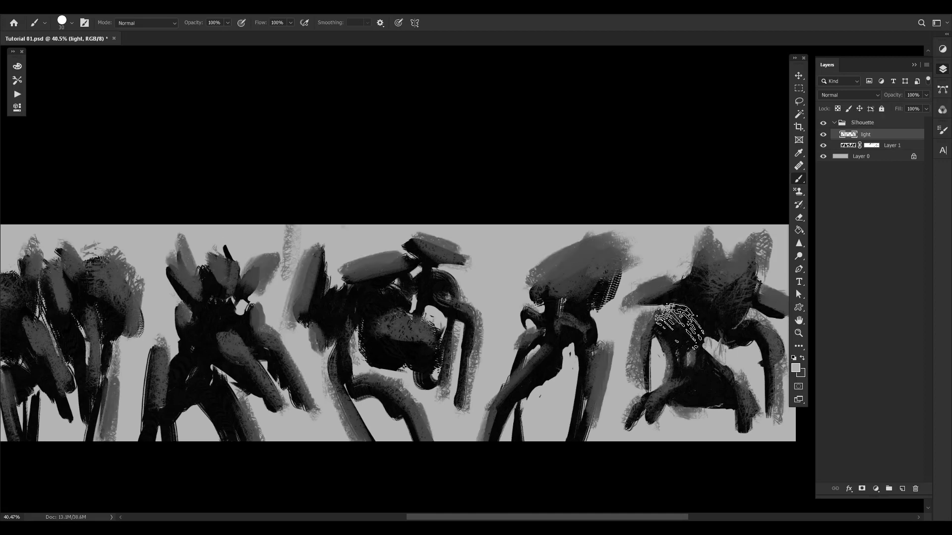
pyautogui.moveTo(677, 325); pyautogui.dragTo(679, 275)
pyautogui.moveTo(378, 246); pyautogui.dragTo(434, 264)
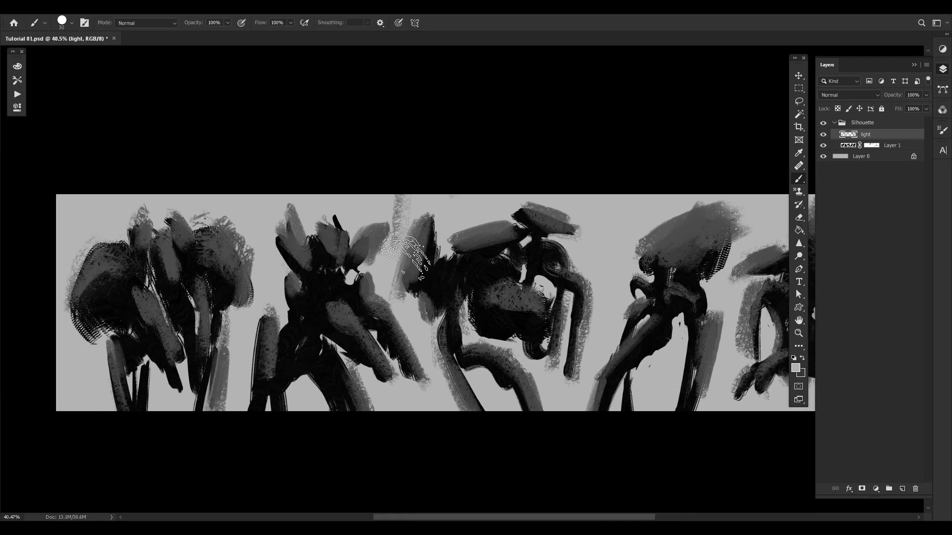
# - Clip the light layer back onto Layer 1, keep the light layer selected and save the document
pyautogui.click(851, 145)
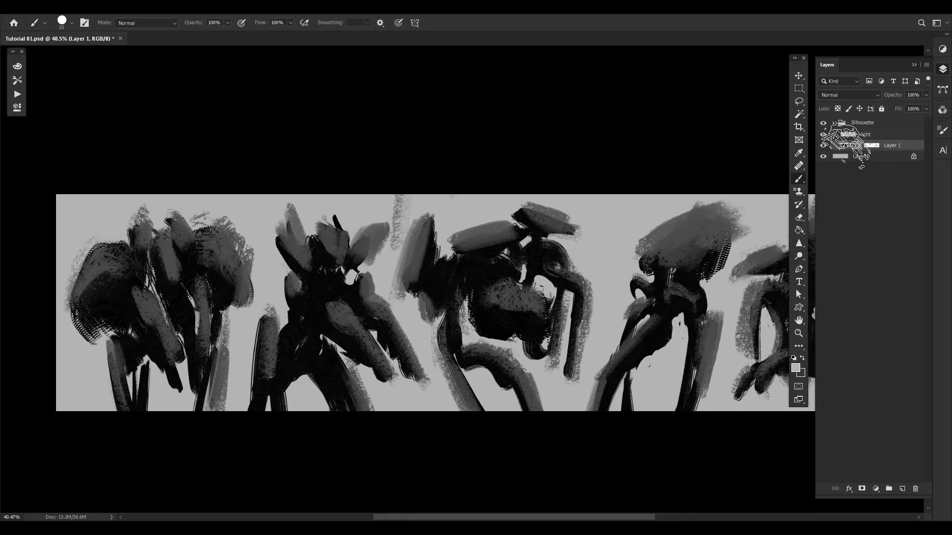
pyautogui.moveTo(862, 164); pyautogui.dragTo(578, 272)
pyautogui.click(861, 134)
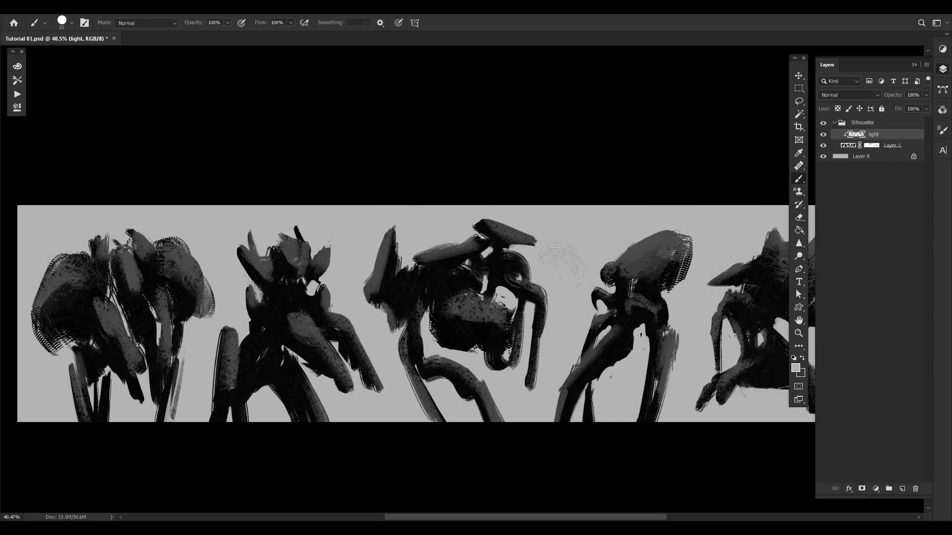
pyautogui.moveTo(568, 312); pyautogui.dragTo(537, 322)
pyautogui.hotkey('ctrl', 's')
# - Add a new empty layer directly above the light layer inside the Silhouette group
pyautogui.moveTo(500, 354); pyautogui.dragTo(526, 332)
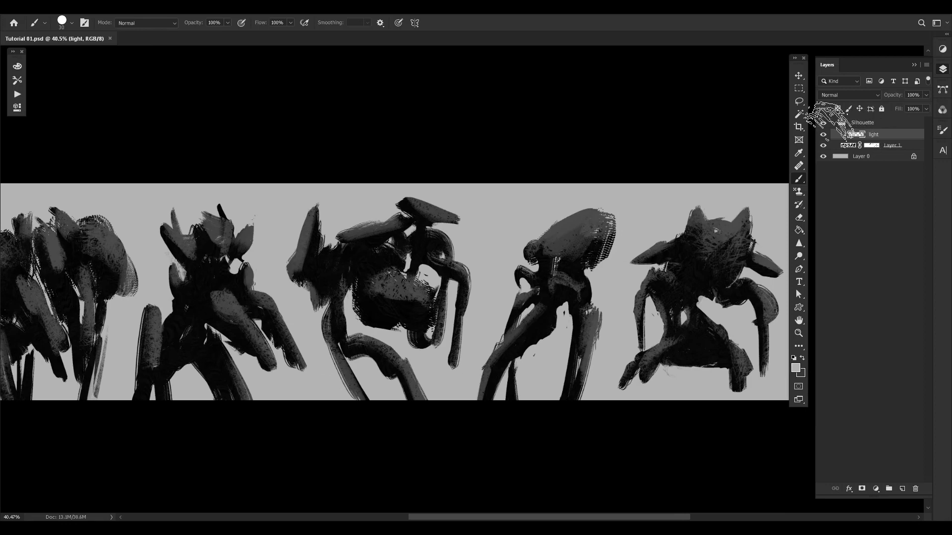
pyautogui.moveTo(331, 326); pyautogui.dragTo(401, 362)
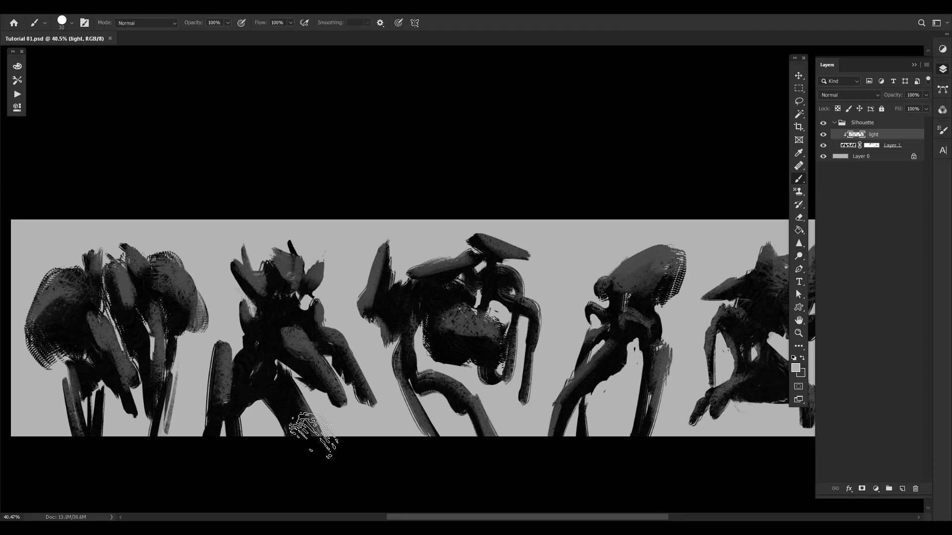
pyautogui.hotkey('ctrl', 'shift', 'alt', 'n')
pyautogui.moveTo(411, 358); pyautogui.dragTo(383, 344)
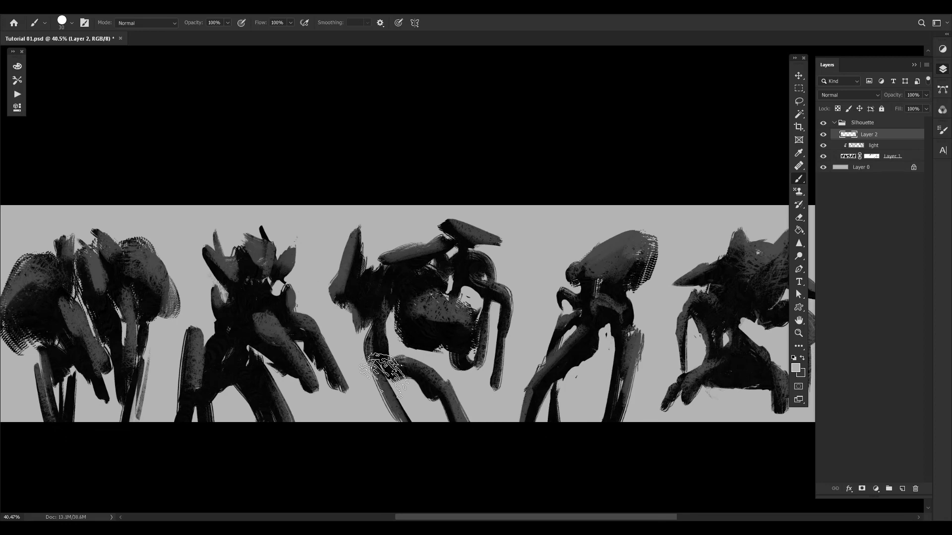
pyautogui.scroll(-1, 194, 330)
pyautogui.hscroll(1, 194, 330)
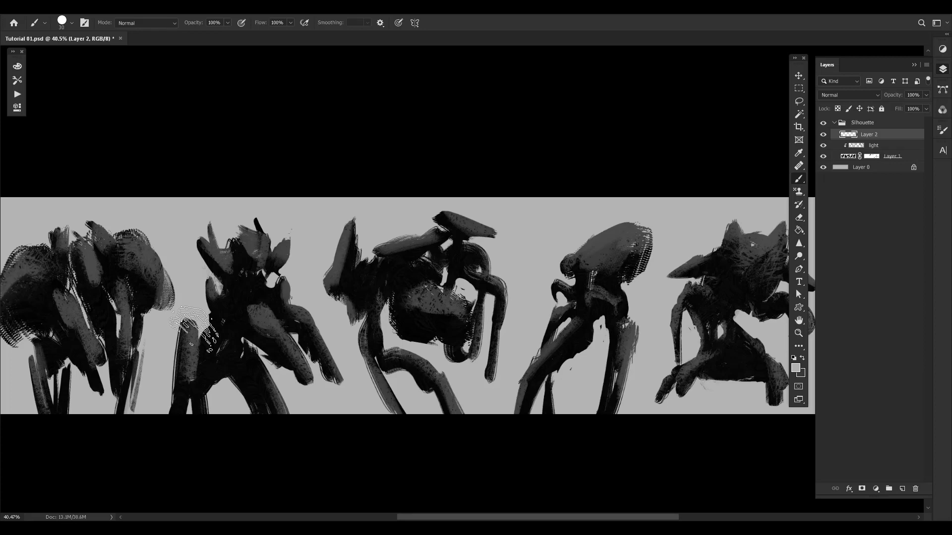
pyautogui.moveTo(266, 354)
pyautogui.mouseDown()
pyautogui.moveTo(290, 340)
pyautogui.moveTo(274, 355)
pyautogui.mouseUp()
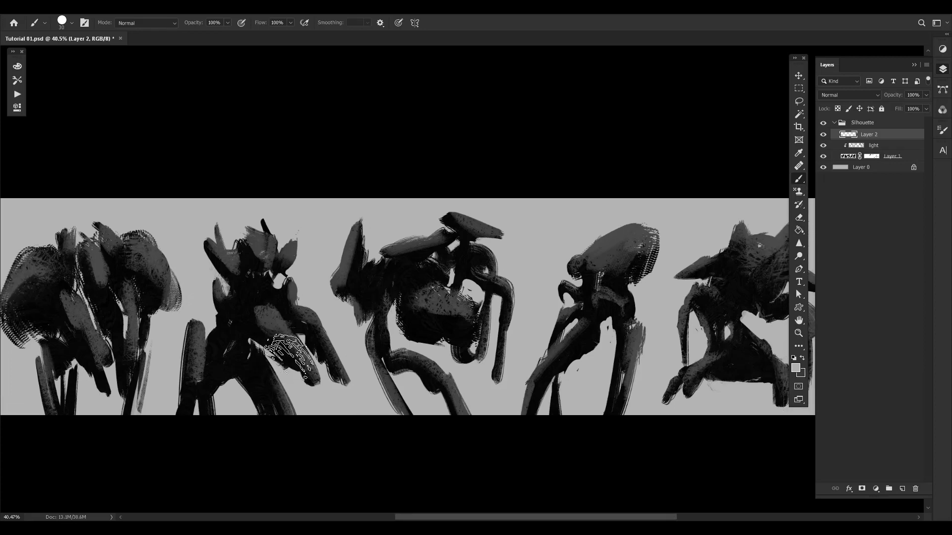
pyautogui.scroll(1, 290, 353)
pyautogui.hscroll(1, 290, 353)
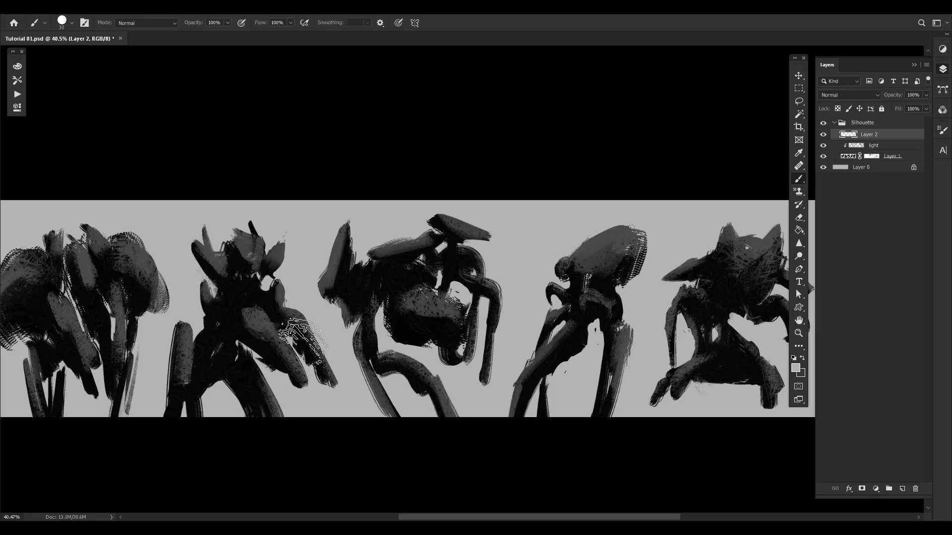
pyautogui.scroll(1, 391, 304)
pyautogui.hscroll(1, 392, 305)
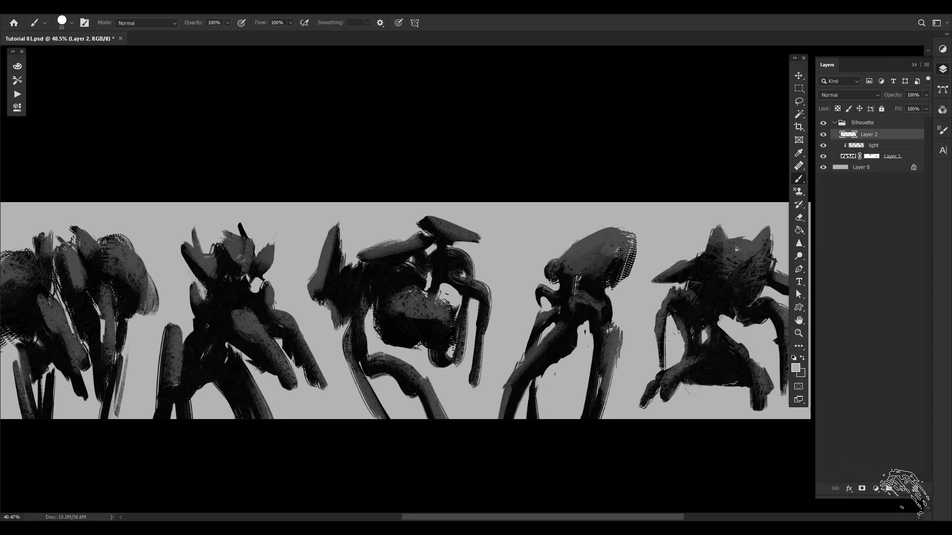
pyautogui.scroll(-4, 403, 273)
pyautogui.hscroll(-5, 402, 273)
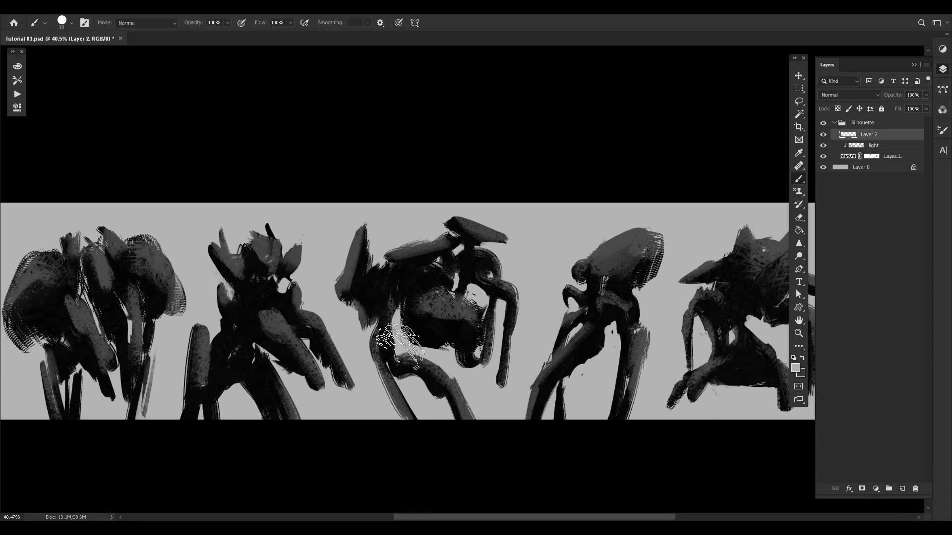
pyautogui.hscroll(1, 401, 271)
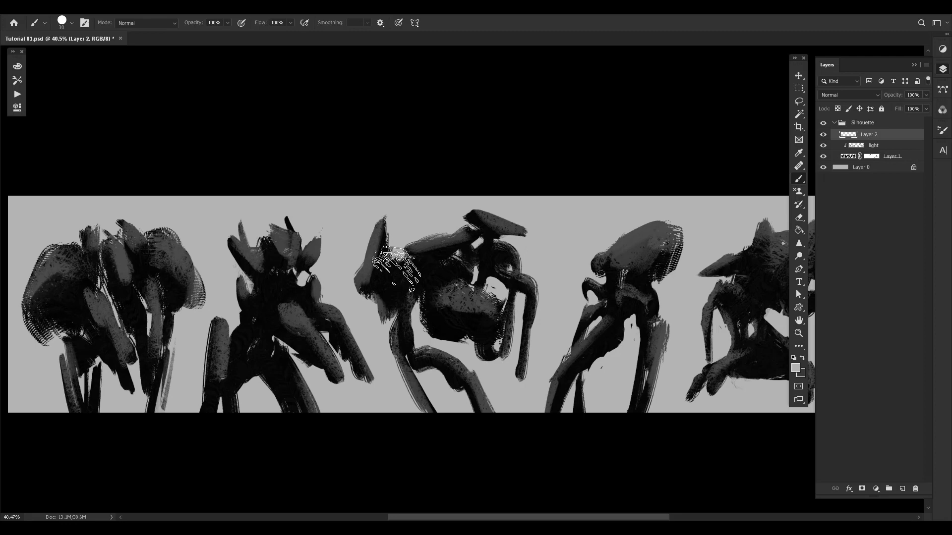
pyautogui.moveTo(482, 282); pyautogui.dragTo(480, 278)
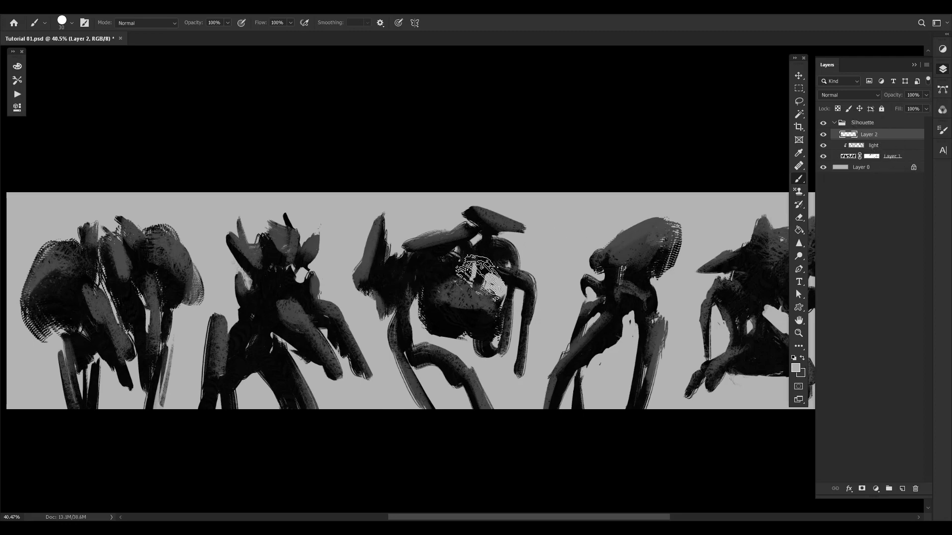
# - Clip the new empty layer to Layer 1 together with the light layer
pyautogui.hotkey('ctrl', 'alt', 'g')
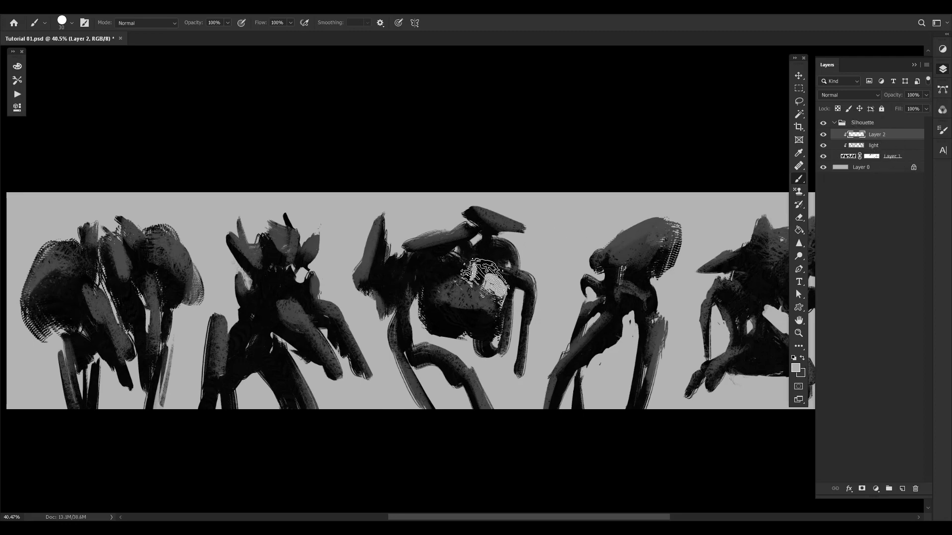
pyautogui.hscroll(3, 476, 285)
pyautogui.hscroll(2, 402, 322)
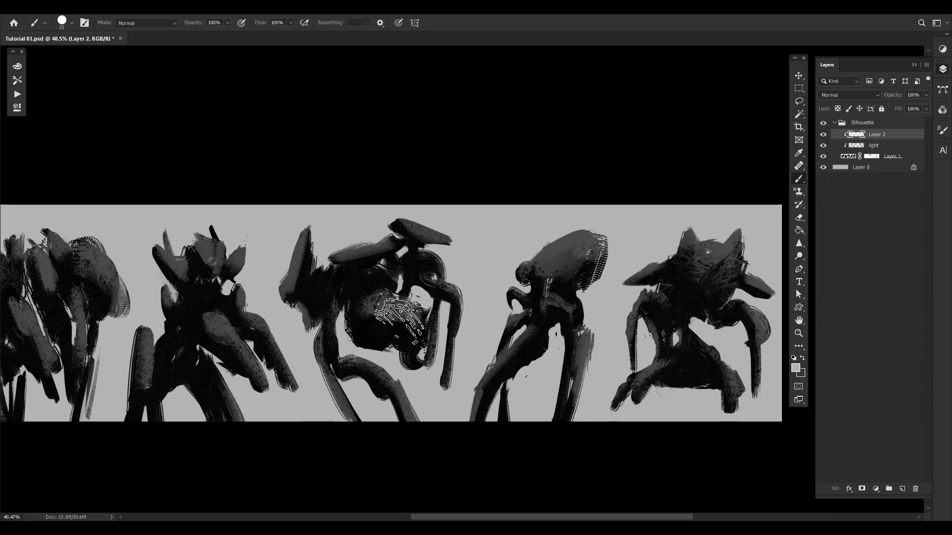
pyautogui.moveTo(223, 337); pyautogui.dragTo(270, 321)
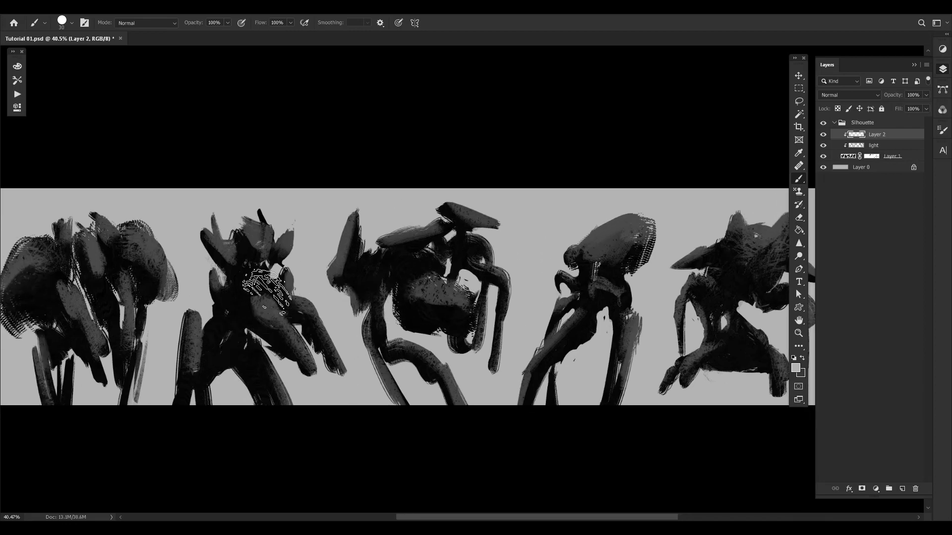
# - Choose a soft 250 px texture brush from the Texture Brush Pack for painting on Layer 2
pyautogui.rightClick(232, 303)
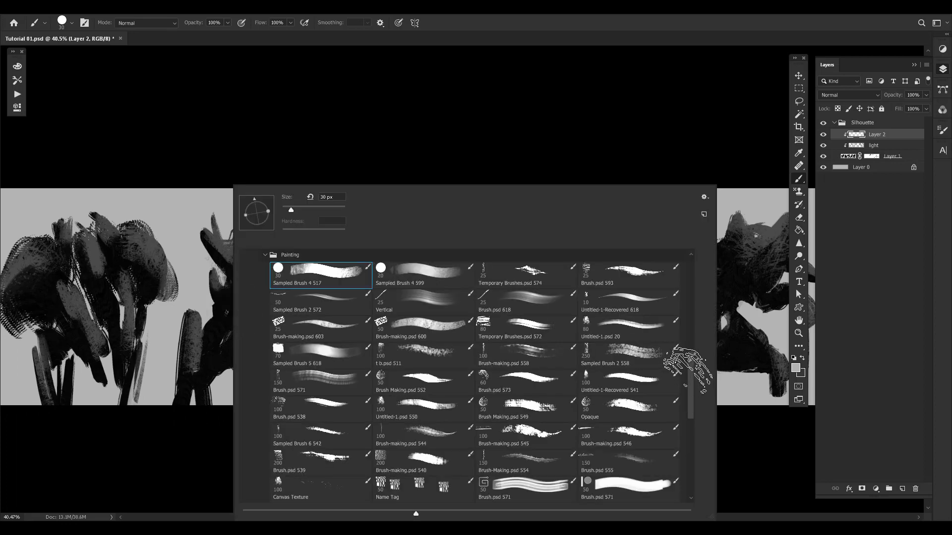
pyautogui.scroll(-5, 686, 382)
pyautogui.scroll(-3, 687, 427)
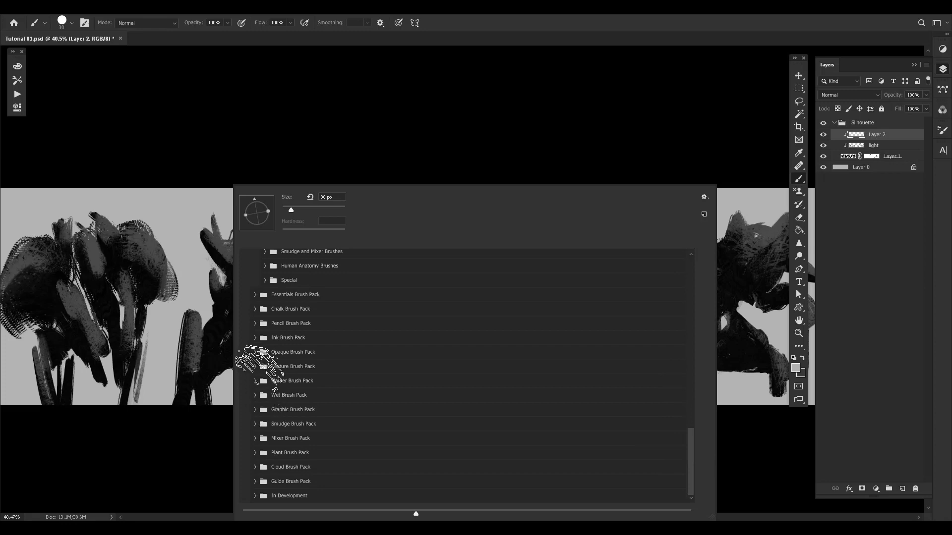
pyautogui.scroll(1, 689, 445)
pyautogui.scroll(-1, 688, 444)
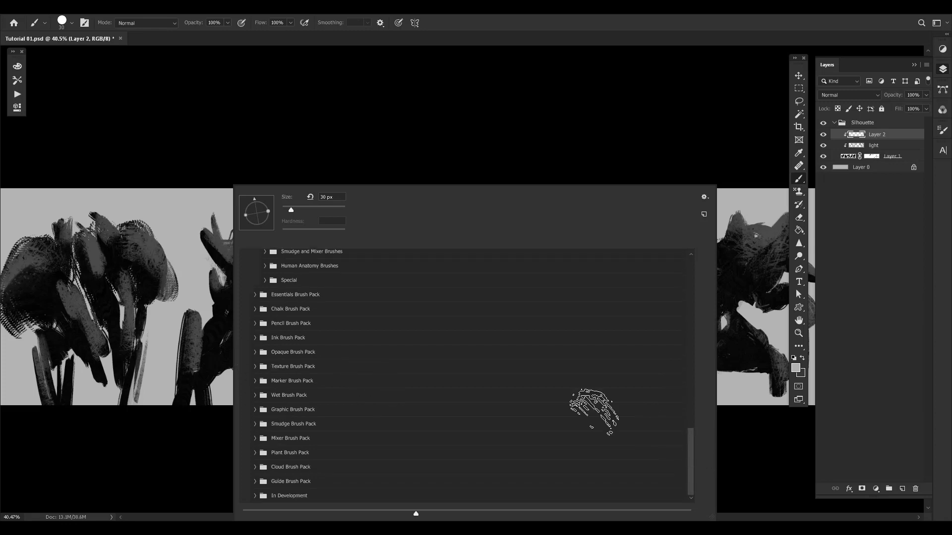
pyautogui.click(255, 367)
pyautogui.scroll(-3, 690, 402)
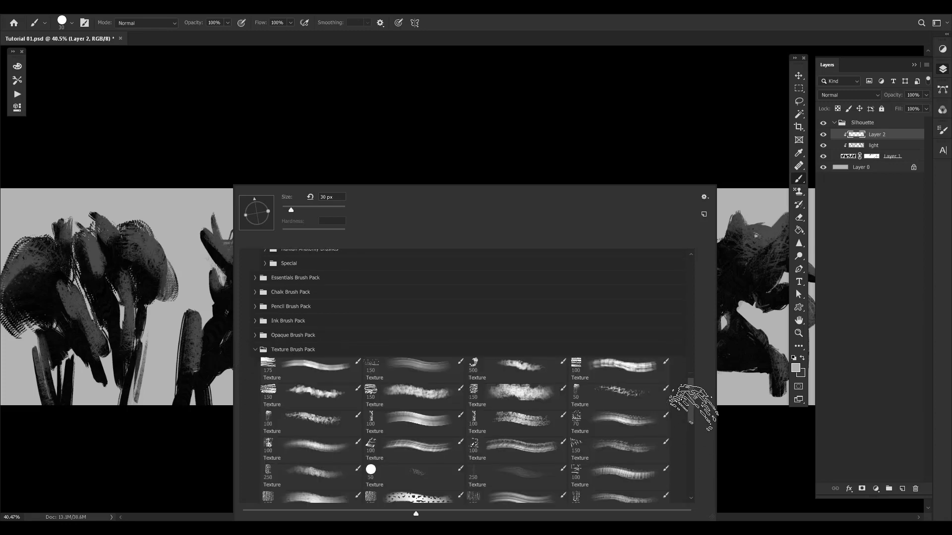
pyautogui.scroll(-5, 690, 402)
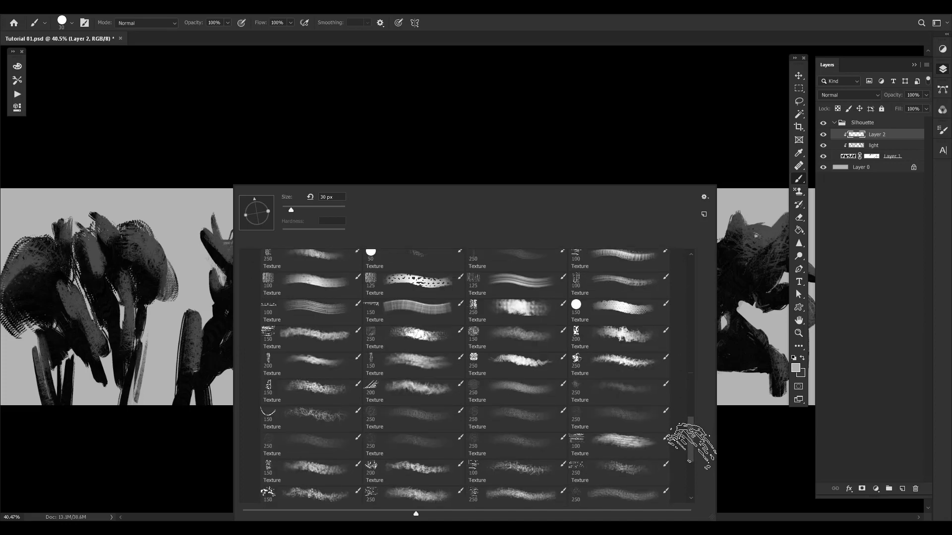
pyautogui.scroll(4, 689, 439)
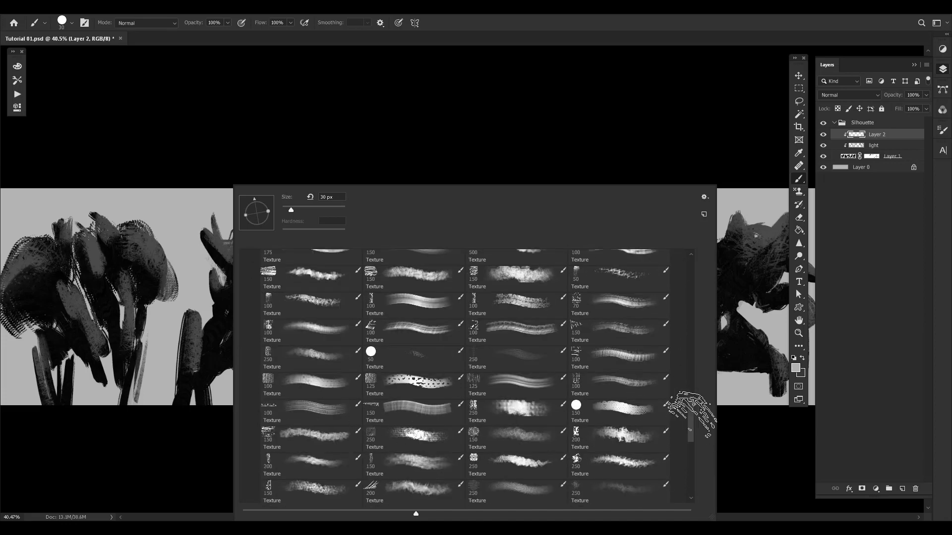
pyautogui.scroll(-5, 684, 448)
pyautogui.scroll(-2, 689, 468)
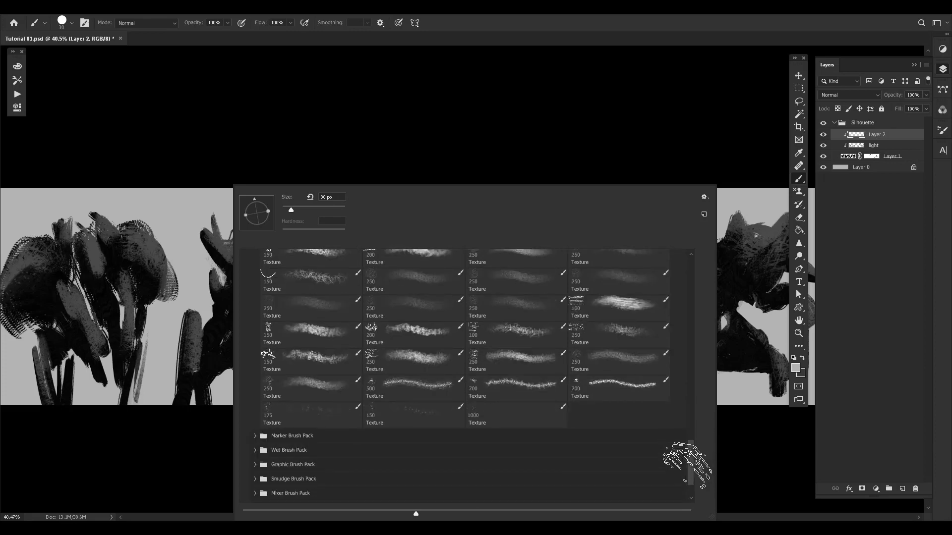
pyautogui.click(608, 279)
pyautogui.click(179, 449)
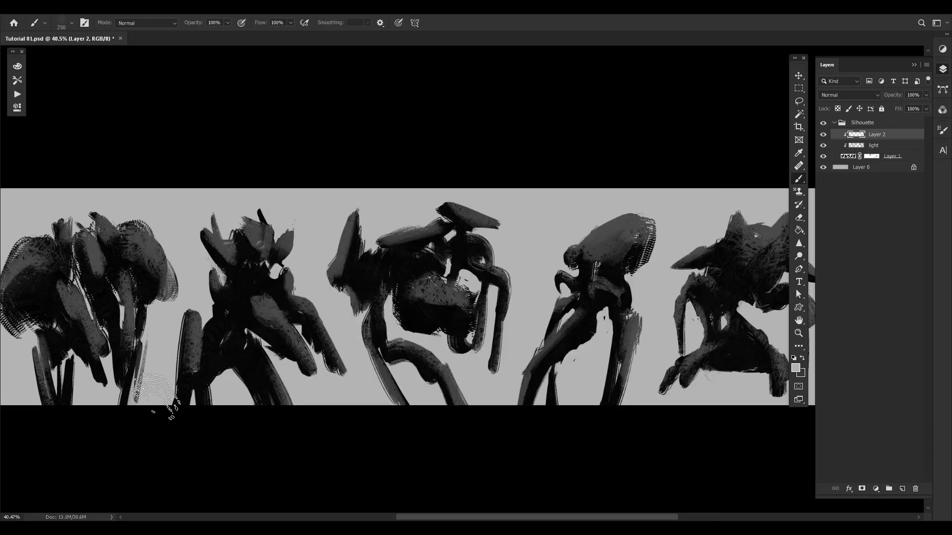
# - Sample a dark grey from the first creature's rounded head as the painting colour
pyautogui.moveTo(111, 440); pyautogui.dragTo(185, 441)
pyautogui.moveTo(134, 294); pyautogui.dragTo(171, 329)
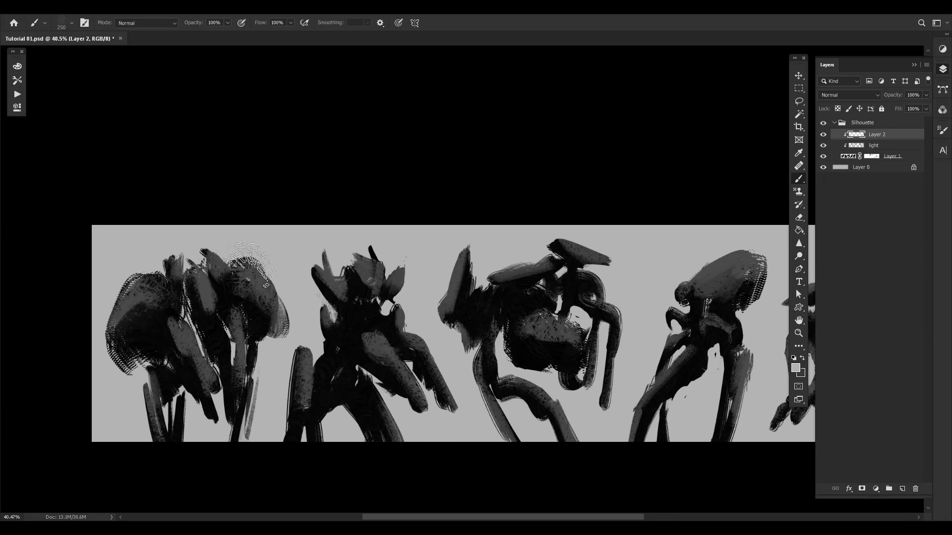
pyautogui.scroll(3, 265, 273)
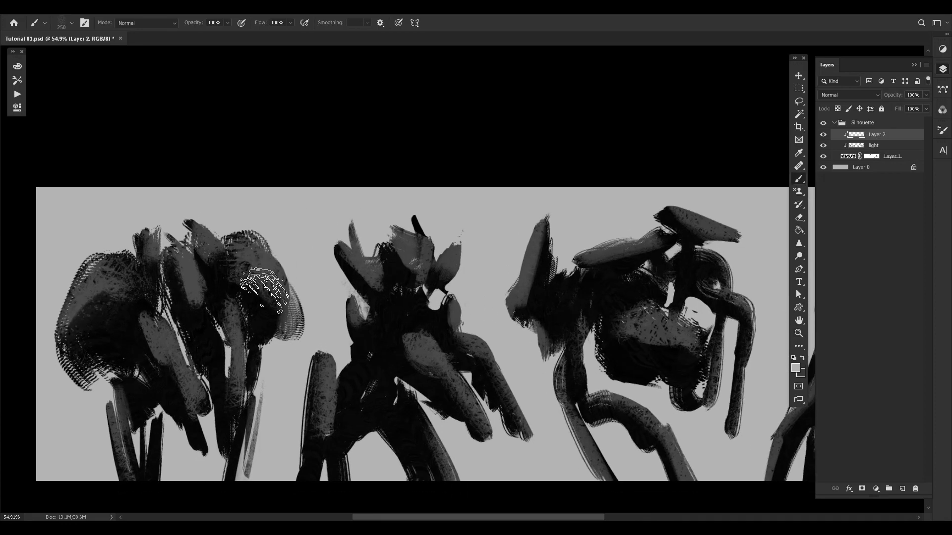
pyautogui.keyDown('alt'); pyautogui.click(263, 266); pyautogui.keyUp('alt')
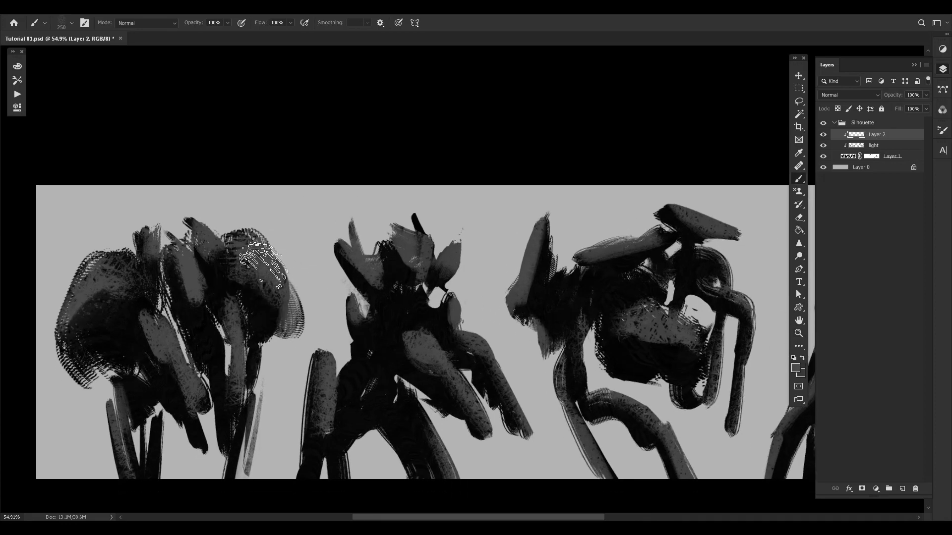
pyautogui.keyDown('alt'); pyautogui.click(272, 298); pyautogui.keyUp('alt')
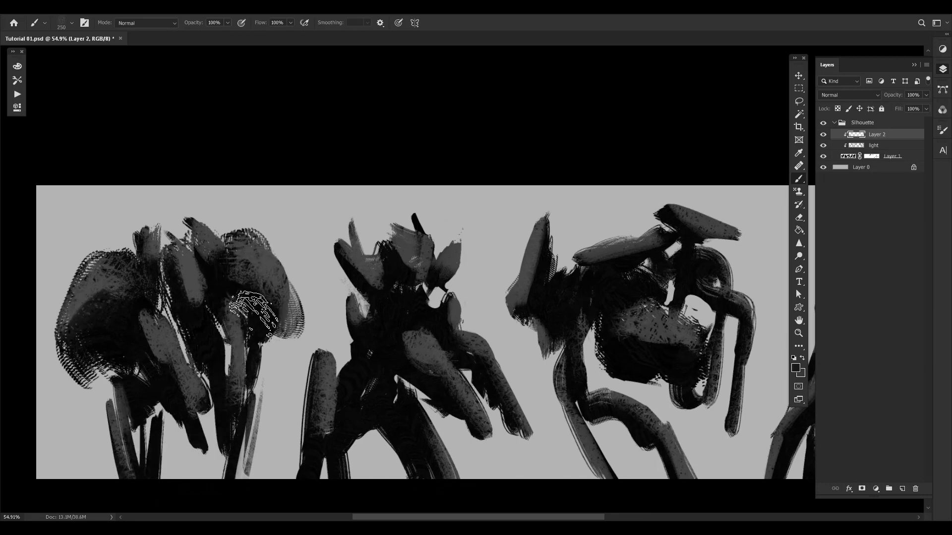
pyautogui.keyDown('alt'); pyautogui.click(268, 292); pyautogui.keyUp('alt')
pyautogui.hotkey('ctrl', 'space')
pyautogui.moveTo(271, 396); pyautogui.dragTo(241, 393)
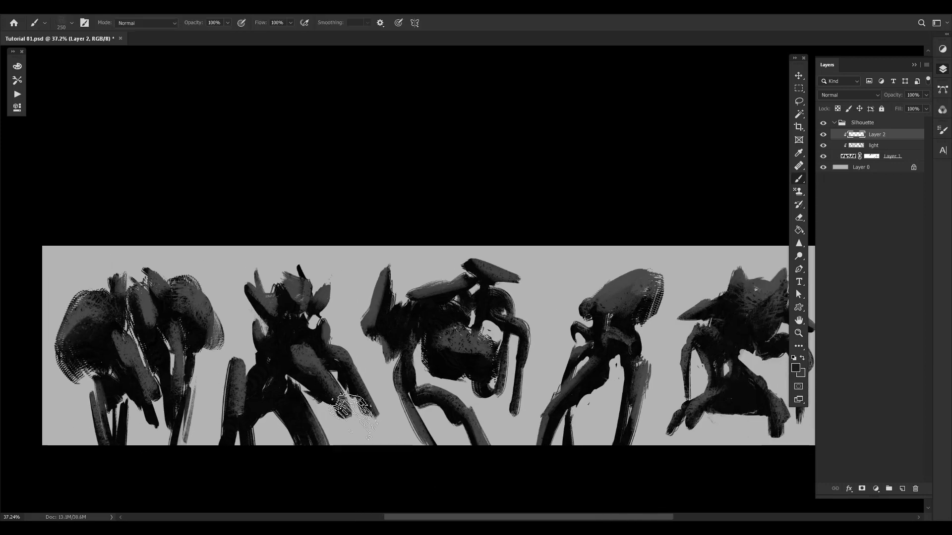
# - Set the brush size to 500 px and sample a lighter mid-grey near the edge of the first creature's head
pyautogui.press('[')
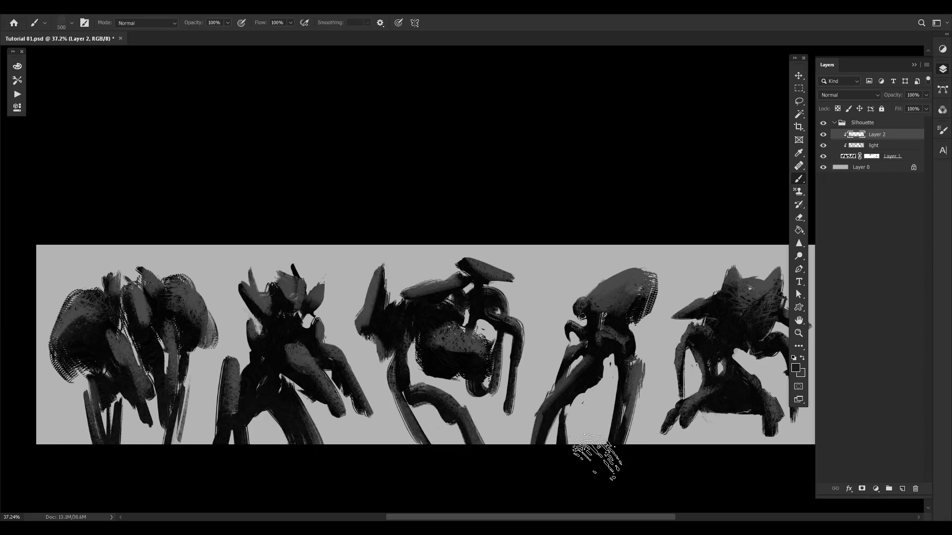
pyautogui.moveTo(663, 422); pyautogui.dragTo(483, 394)
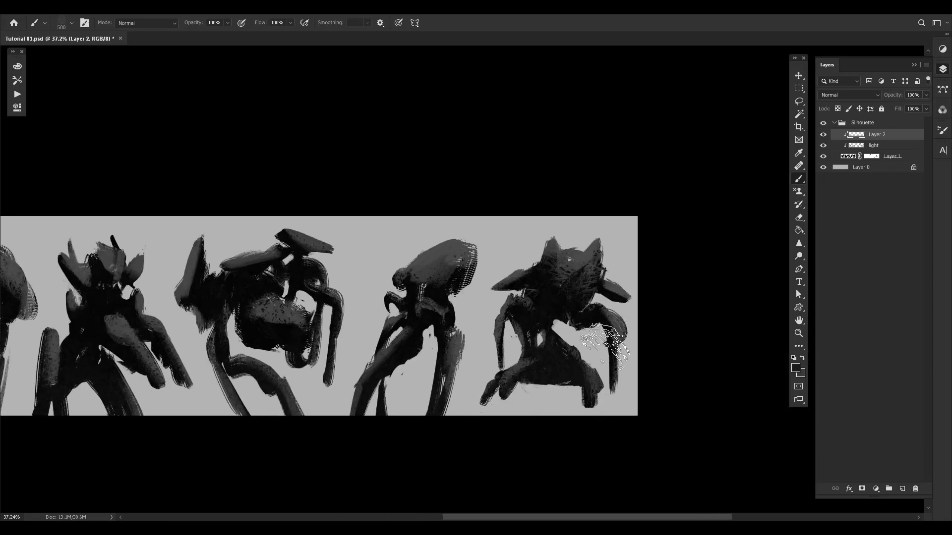
pyautogui.moveTo(445, 350); pyautogui.dragTo(627, 340)
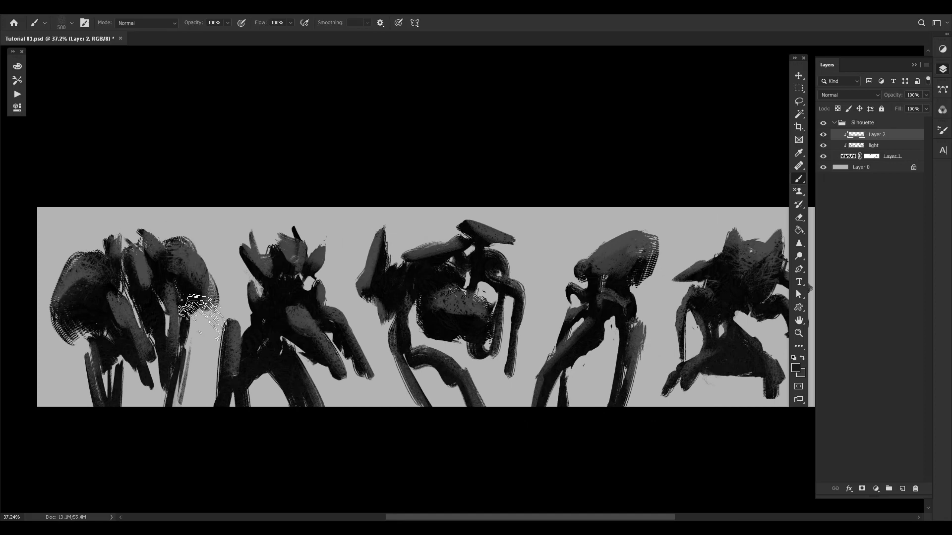
pyautogui.keyDown('alt'); pyautogui.click(179, 317); pyautogui.keyUp('alt')
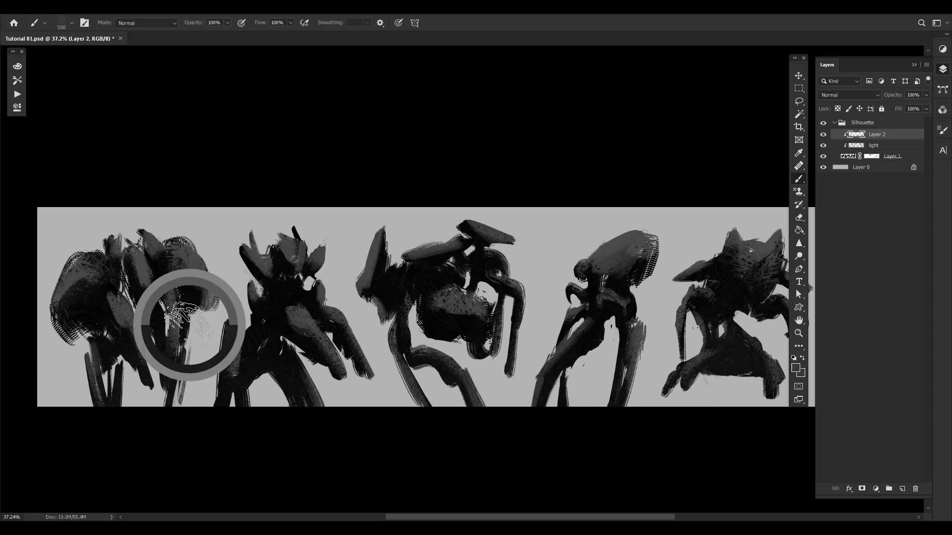
pyautogui.keyDown('alt'); pyautogui.click(212, 288); pyautogui.keyUp('alt')
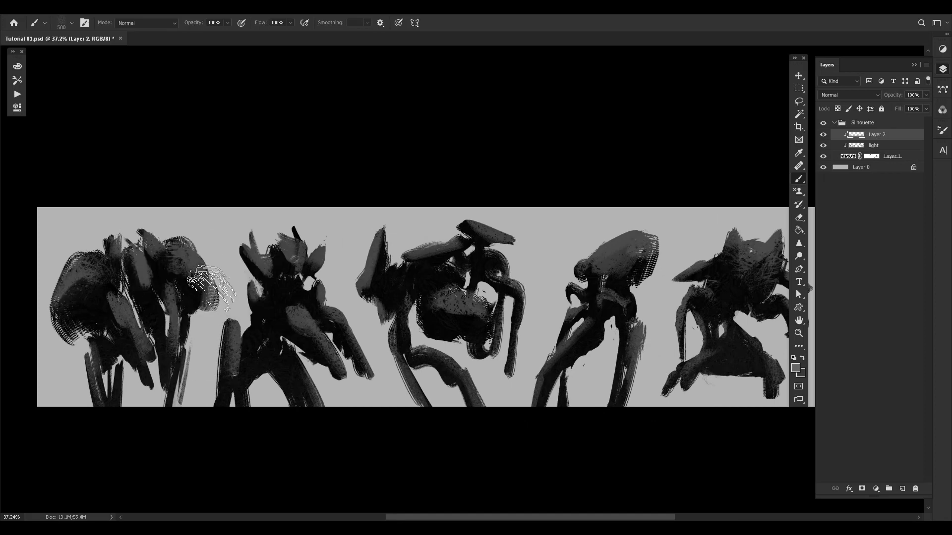
# - Brush large grey texture strokes across the lower legs of the first and second creatures on Layer 2
pyautogui.moveTo(160, 376)
pyautogui.mouseDown()
pyautogui.moveTo(135, 429)
pyautogui.moveTo(112, 408)
pyautogui.moveTo(127, 425)
pyautogui.mouseUp()
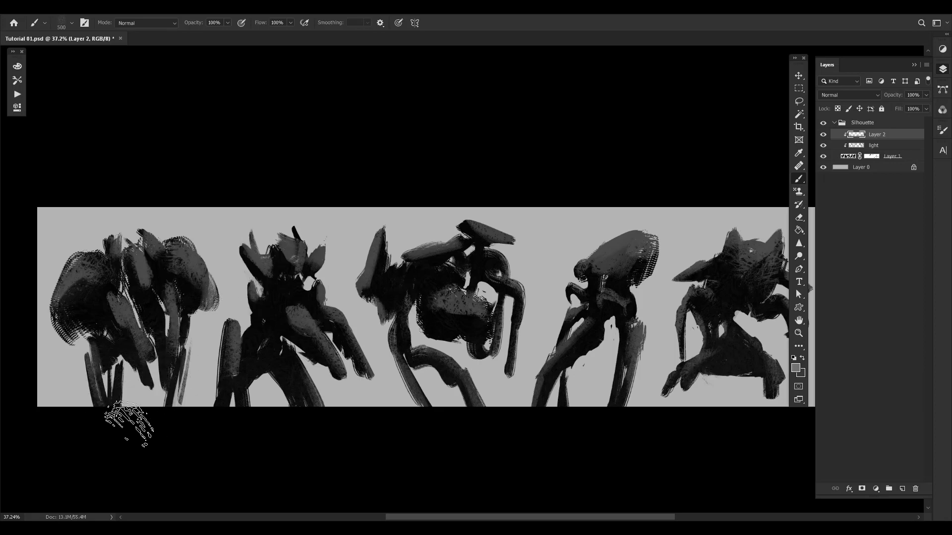
pyautogui.moveTo(224, 397); pyautogui.dragTo(270, 437)
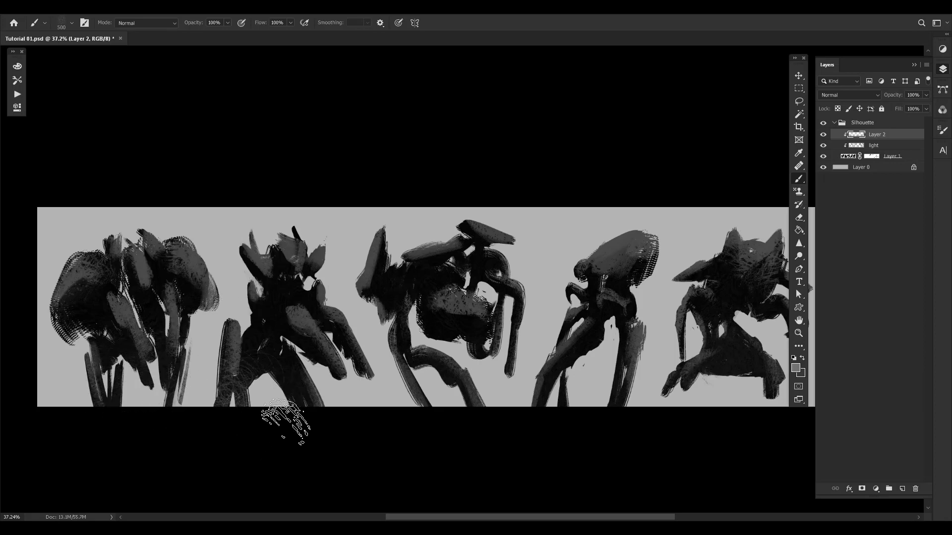
pyautogui.moveTo(312, 392)
pyautogui.mouseDown()
pyautogui.moveTo(326, 410)
pyautogui.moveTo(308, 400)
pyautogui.moveTo(341, 435)
pyautogui.mouseUp()
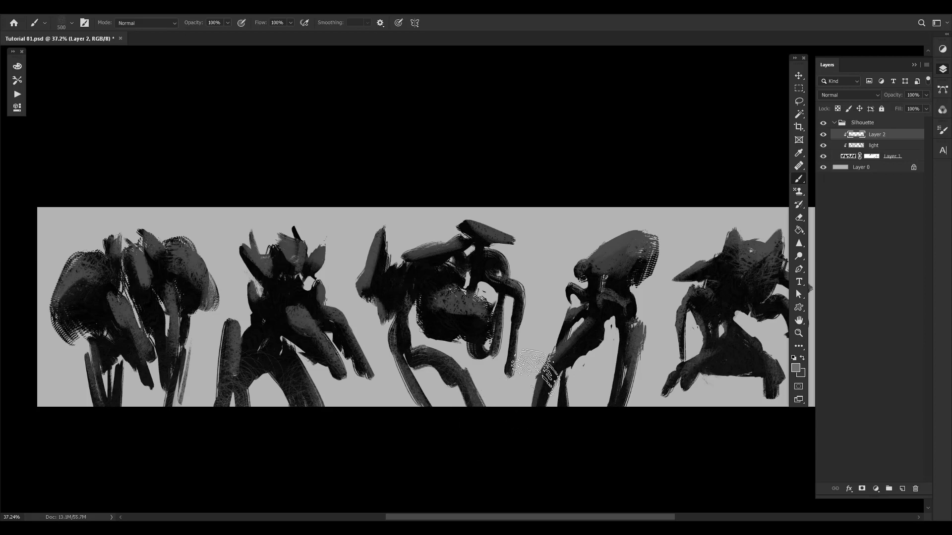
# - Reduce the brush to 250 px and paint grey texture on the third creature's torso beside its hanging belly
pyautogui.hscroll(3, 436, 369)
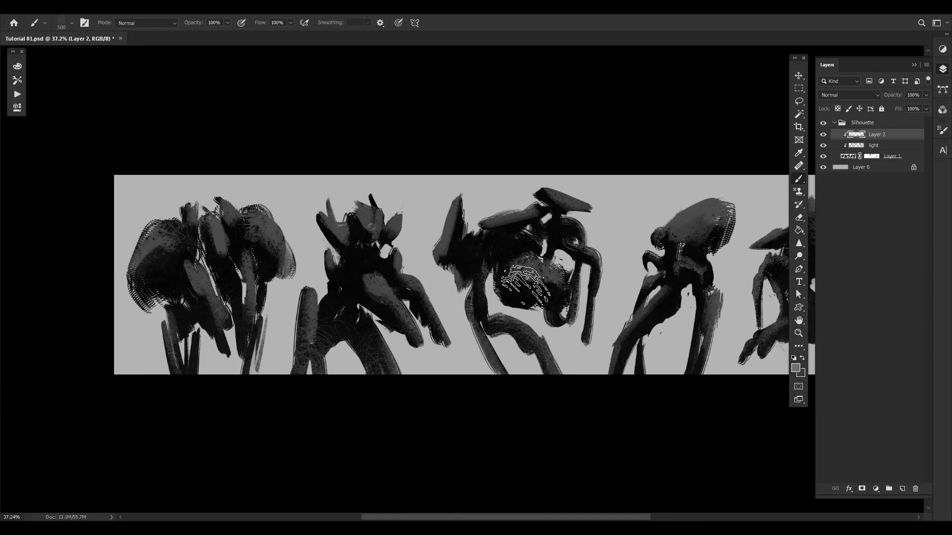
pyautogui.hscroll(5, 525, 285)
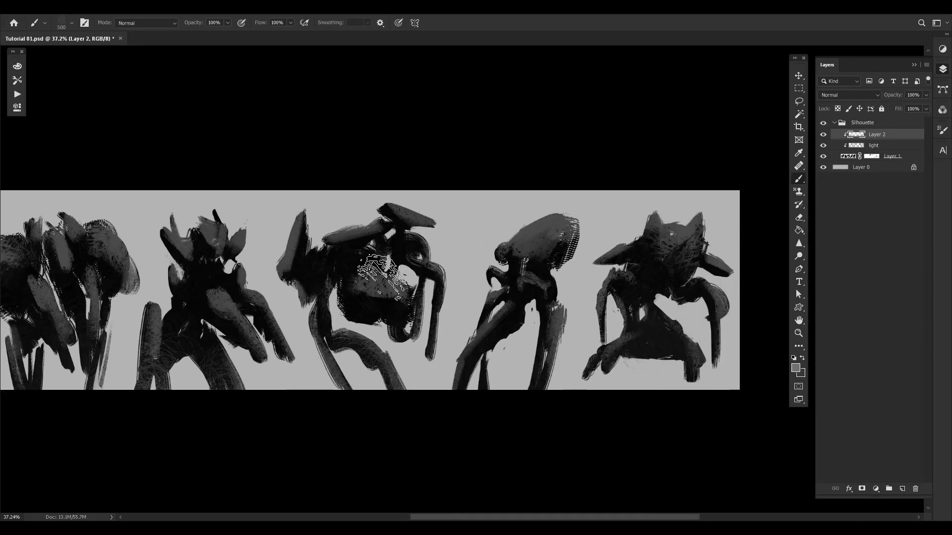
pyautogui.moveTo(352, 334); pyautogui.dragTo(310, 292)
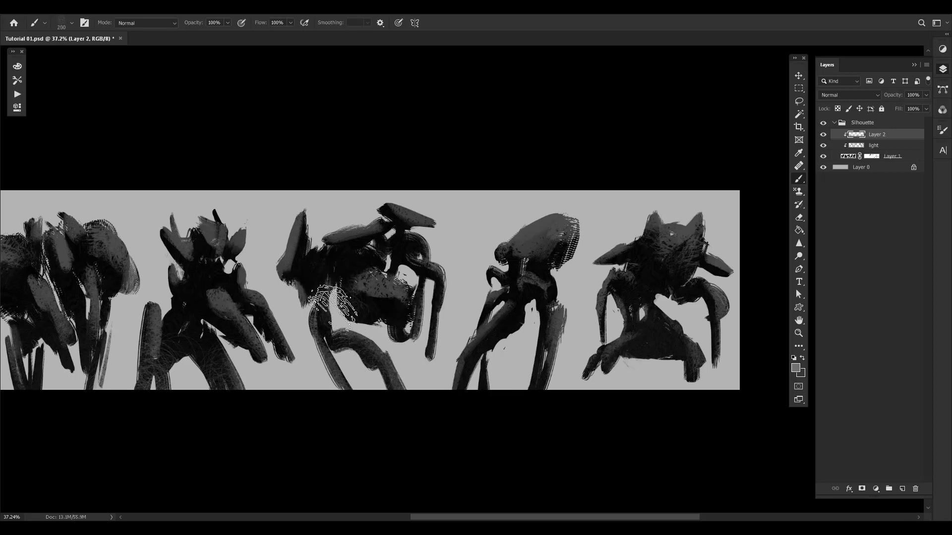
pyautogui.moveTo(369, 285)
pyautogui.mouseDown()
pyautogui.moveTo(367, 314)
pyautogui.moveTo(349, 322)
pyautogui.mouseUp()
# - Lasso the third creature's belly and front arms, brush around the selection's lower edge at 200 px, and deselect
pyautogui.press('l')
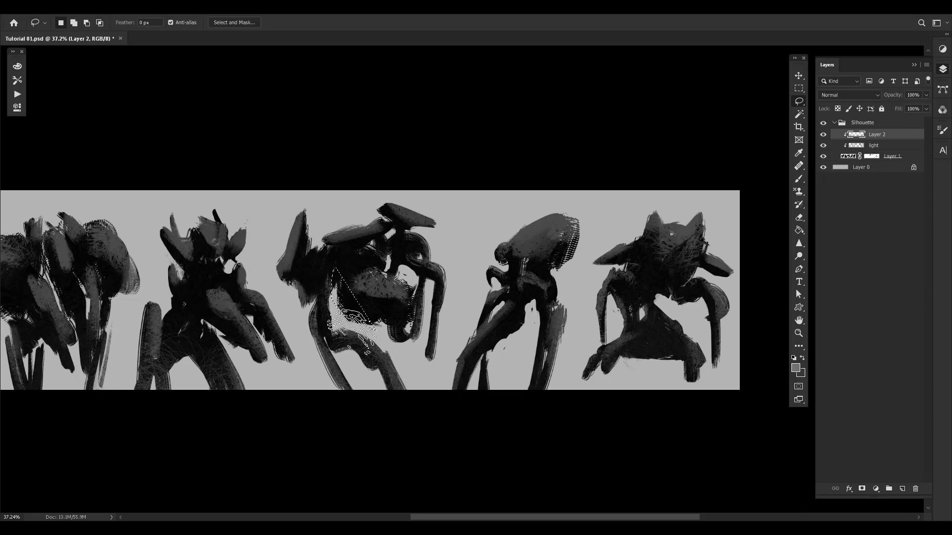
pyautogui.moveTo(366, 238); pyautogui.dragTo(360, 317)
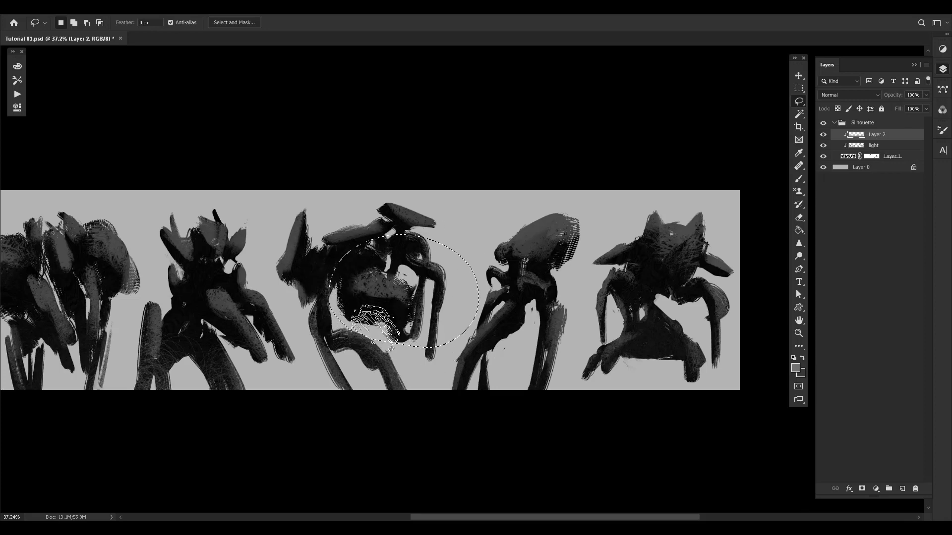
pyautogui.press('b')
pyautogui.moveTo(357, 317)
pyautogui.mouseDown()
pyautogui.moveTo(327, 297)
pyautogui.moveTo(389, 322)
pyautogui.moveTo(330, 310)
pyautogui.moveTo(315, 325)
pyautogui.moveTo(329, 310)
pyautogui.moveTo(402, 335)
pyautogui.moveTo(335, 307)
pyautogui.moveTo(418, 331)
pyautogui.moveTo(369, 352)
pyautogui.mouseUp()
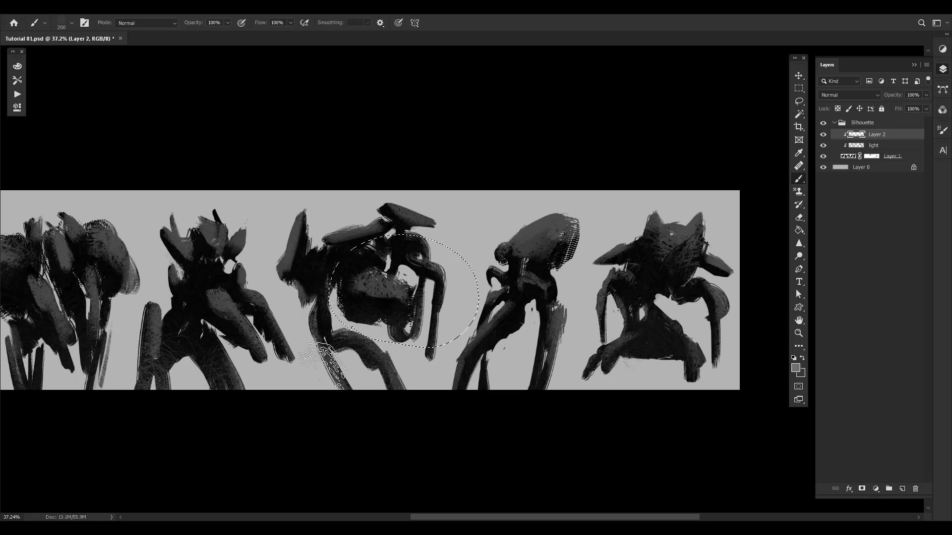
pyautogui.hotkey('ctrl', 'd')
# - Brush grey texture over the third creature's rear torso and the legs of the fourth creature
pyautogui.moveTo(300, 278); pyautogui.dragTo(310, 359)
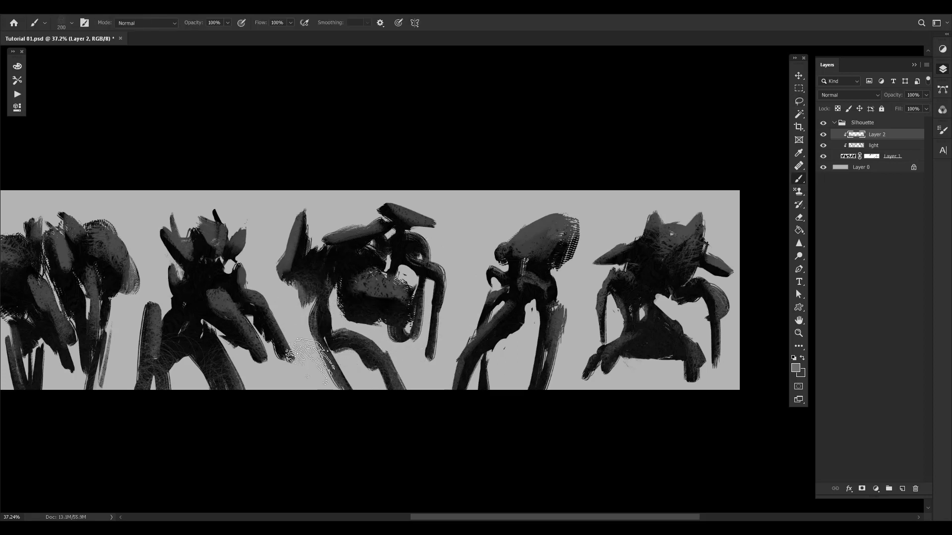
pyautogui.moveTo(484, 374); pyautogui.dragTo(498, 362)
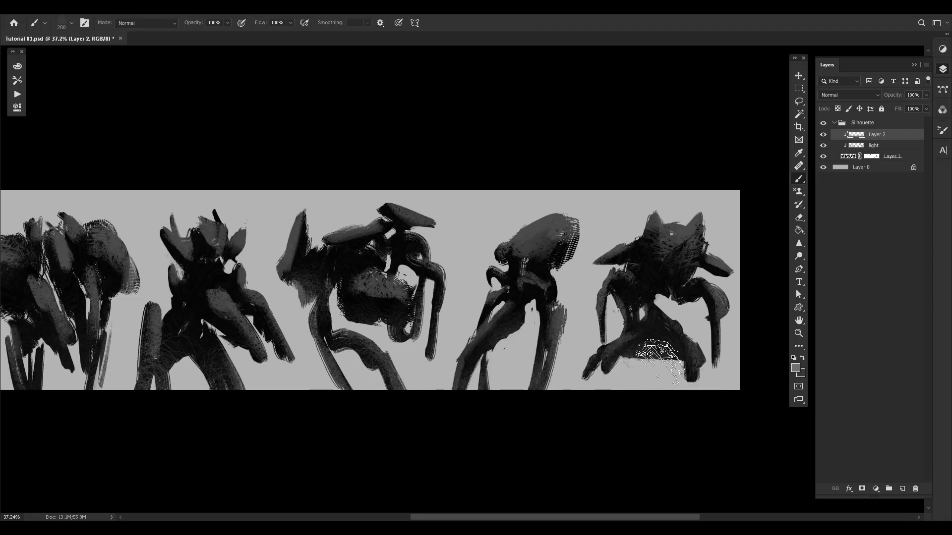
# - Lasso the fifth creature's head, torso and arms, leaving its lower body and legs outside the selection
pyautogui.press('l')
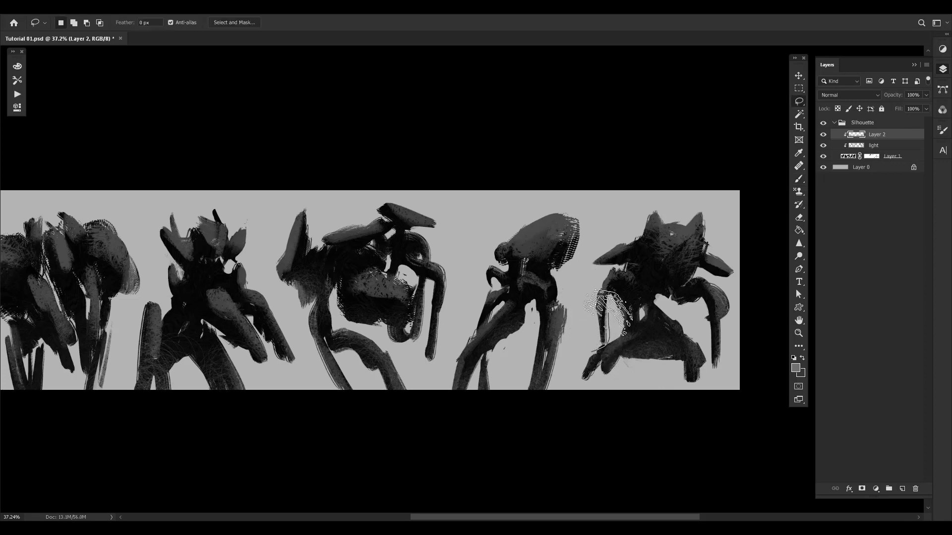
pyautogui.moveTo(603, 298)
pyautogui.mouseDown()
pyautogui.moveTo(638, 291)
pyautogui.moveTo(684, 309)
pyautogui.mouseUp()
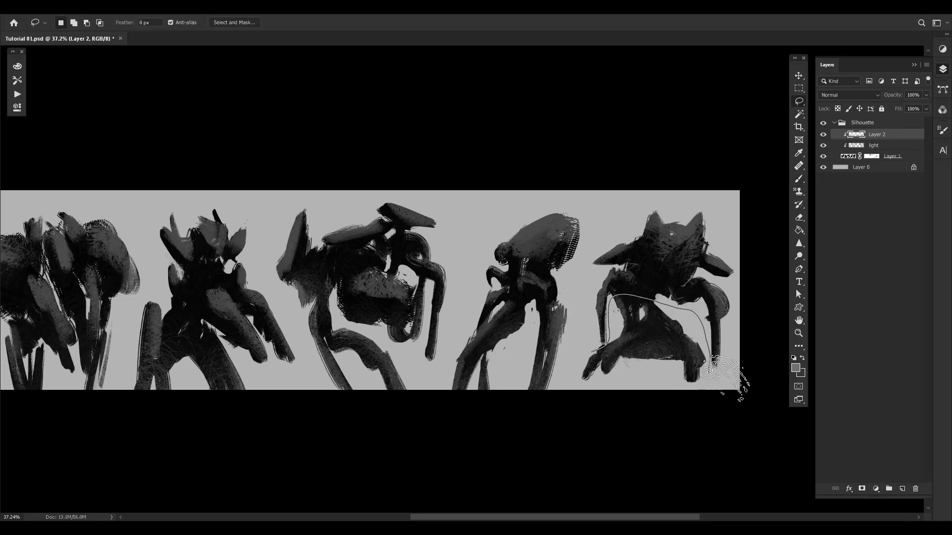
pyautogui.moveTo(707, 360)
pyautogui.mouseDown()
pyautogui.moveTo(689, 176)
pyautogui.moveTo(541, 307)
pyautogui.mouseUp()
pyautogui.moveTo(565, 347); pyautogui.dragTo(570, 349)
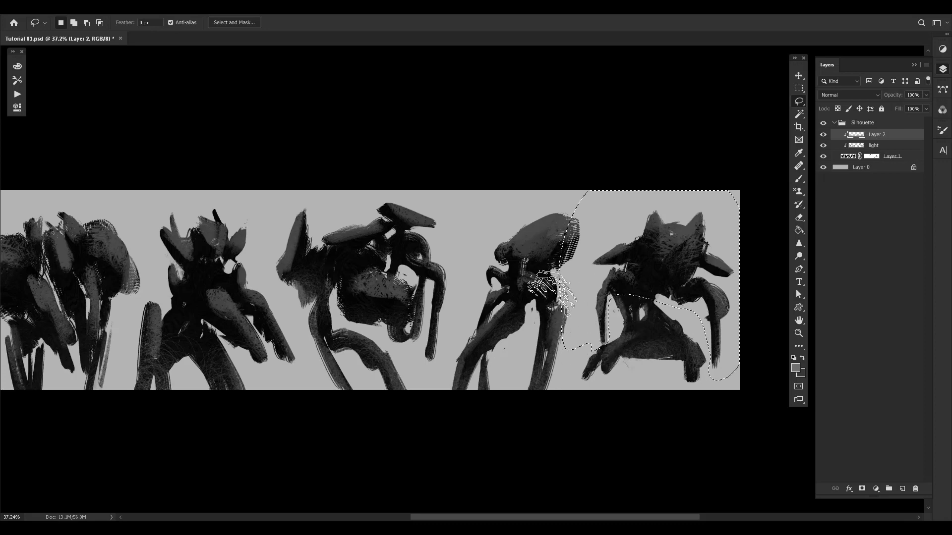
# - Brush grey texture on the fifth creature within the lasso selection and reduce the brush size to 125 px
pyautogui.press('b')
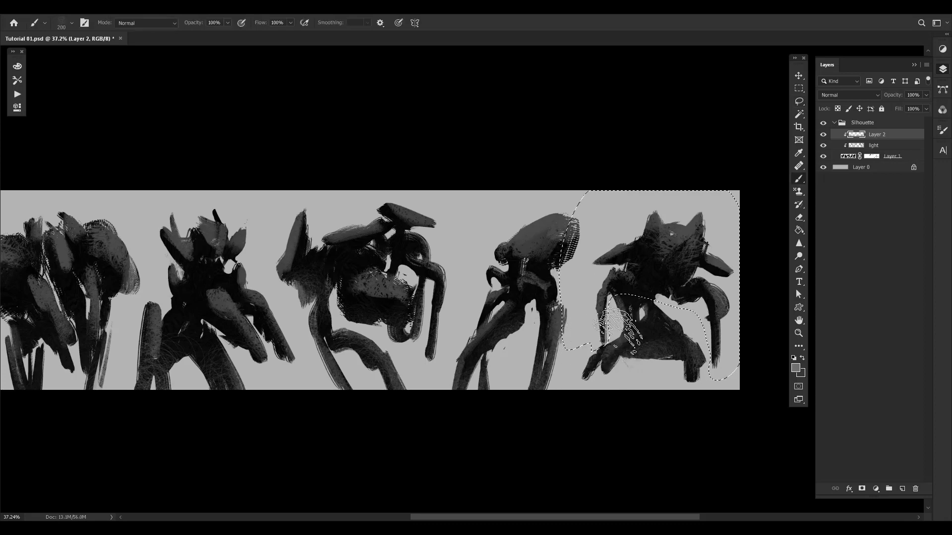
pyautogui.moveTo(617, 328)
pyautogui.mouseDown()
pyautogui.moveTo(666, 338)
pyautogui.moveTo(696, 363)
pyautogui.mouseUp()
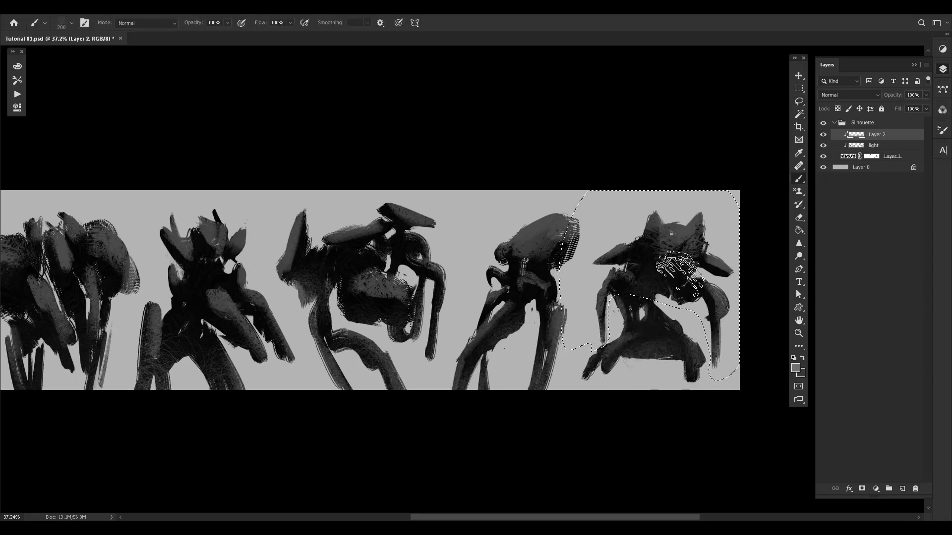
pyautogui.press('[')
pyautogui.press('[')
pyautogui.press('[')
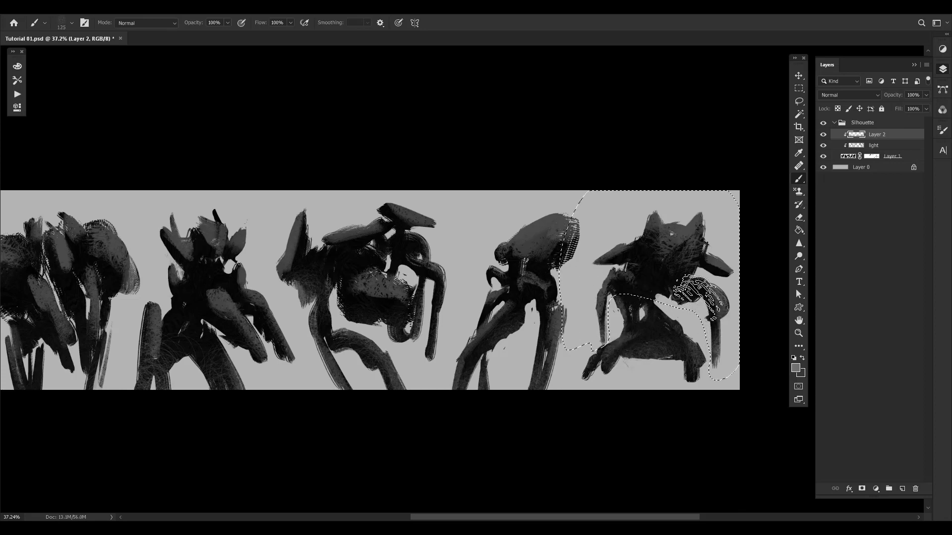
# - Brush grey texture over the fifth creature's raised right-hand arm and head within the lasso selection, and deselect
pyautogui.moveTo(679, 303)
pyautogui.mouseDown()
pyautogui.moveTo(708, 298)
pyautogui.moveTo(686, 295)
pyautogui.moveTo(724, 312)
pyautogui.mouseUp()
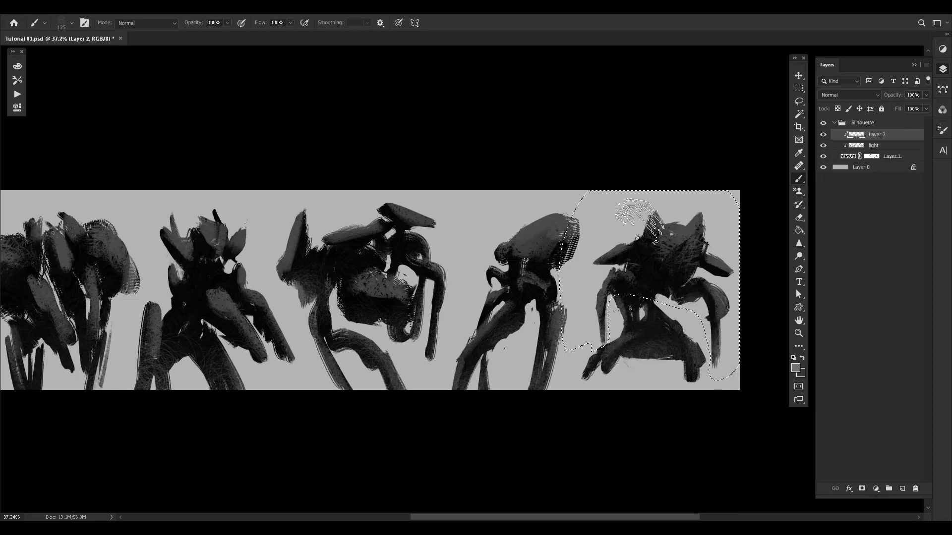
pyautogui.hotkey('ctrl', 'd')
# - Hide and show Layer 2 repeatedly to compare the creatures with and without the added texture
pyautogui.press('l')
pyautogui.hotkey('ctrl', ',')
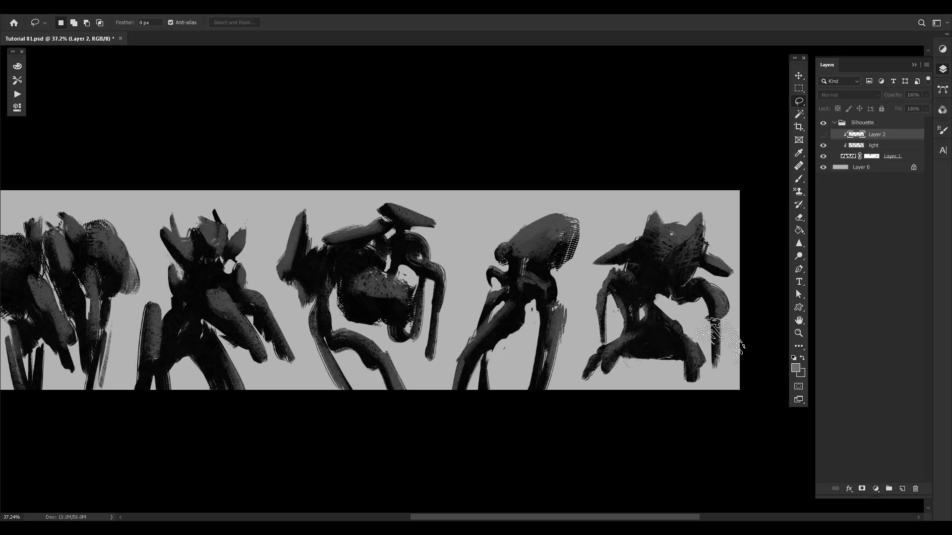
pyautogui.hotkey('ctrl', ',')
pyautogui.hotkey('ctrl', ',')
pyautogui.hotkey('ctrl', ',')
pyautogui.moveTo(379, 303); pyautogui.dragTo(476, 311)
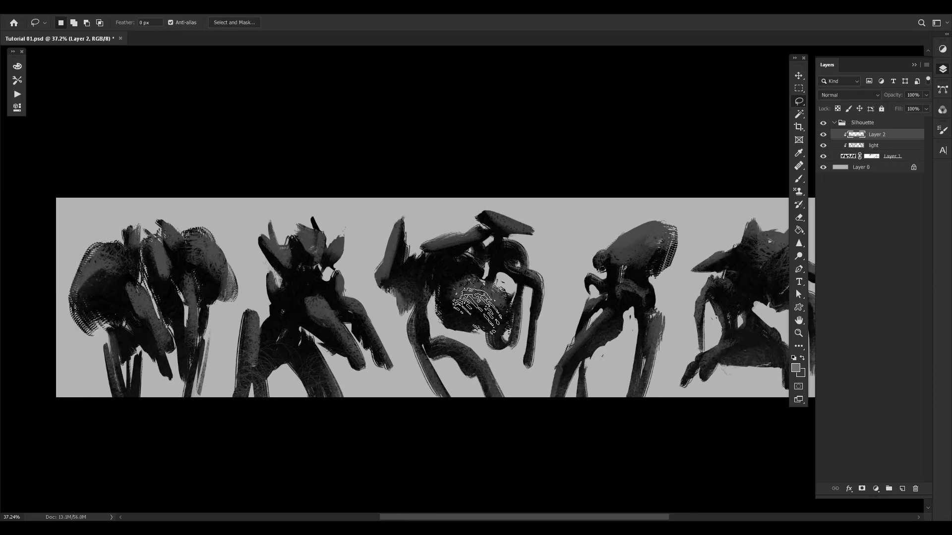
pyautogui.hotkey('ctrl', ',')
pyautogui.hotkey('ctrl', ',')
pyautogui.hotkey('ctrl', ',')
pyautogui.hotkey('ctrl', ',')
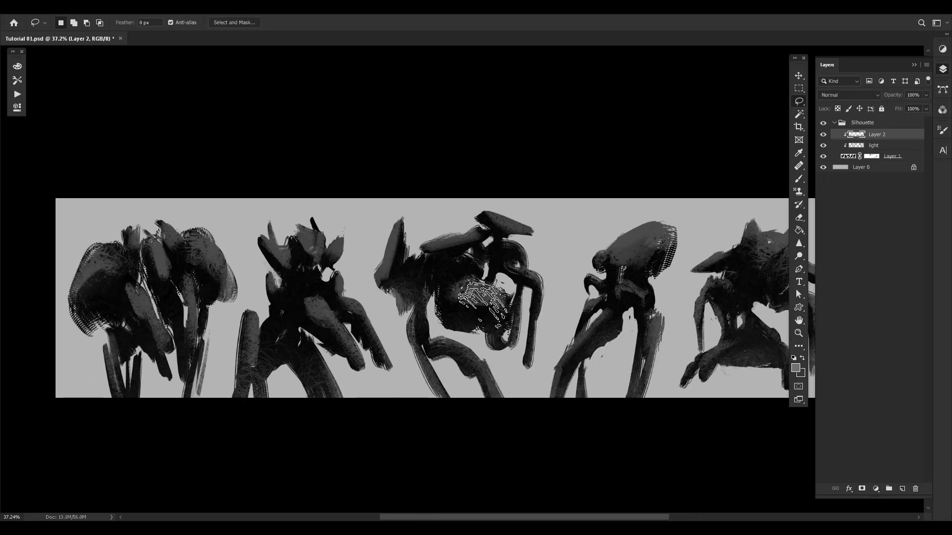
pyautogui.moveTo(504, 242); pyautogui.dragTo(516, 272)
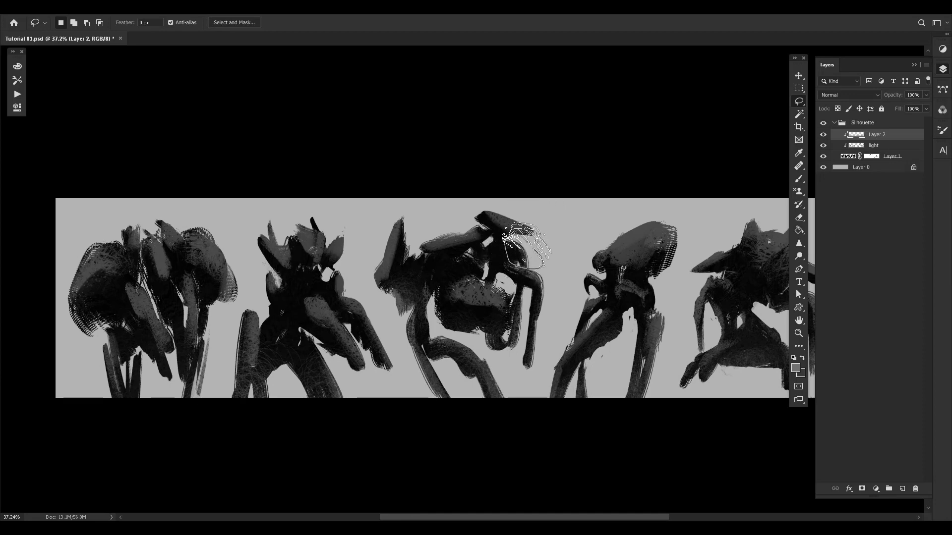
pyautogui.press('b')
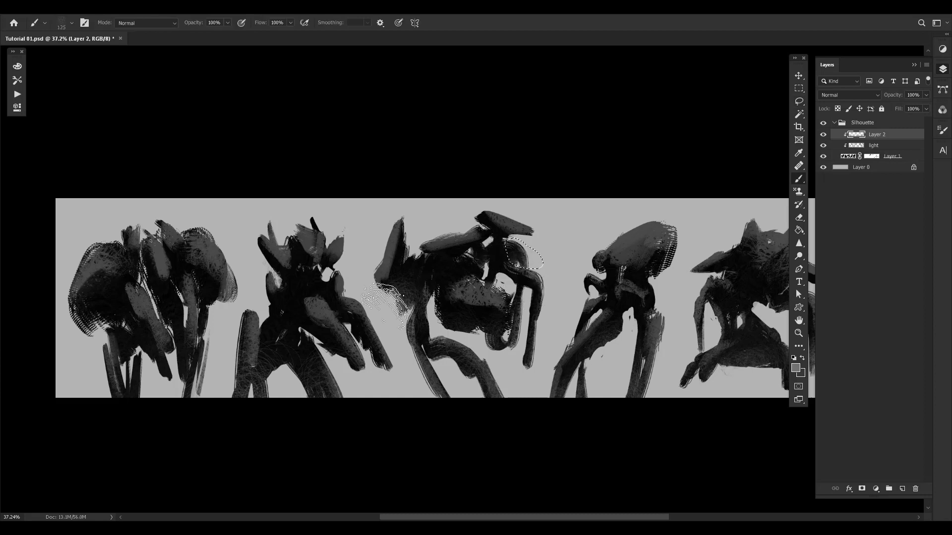
pyautogui.press('l')
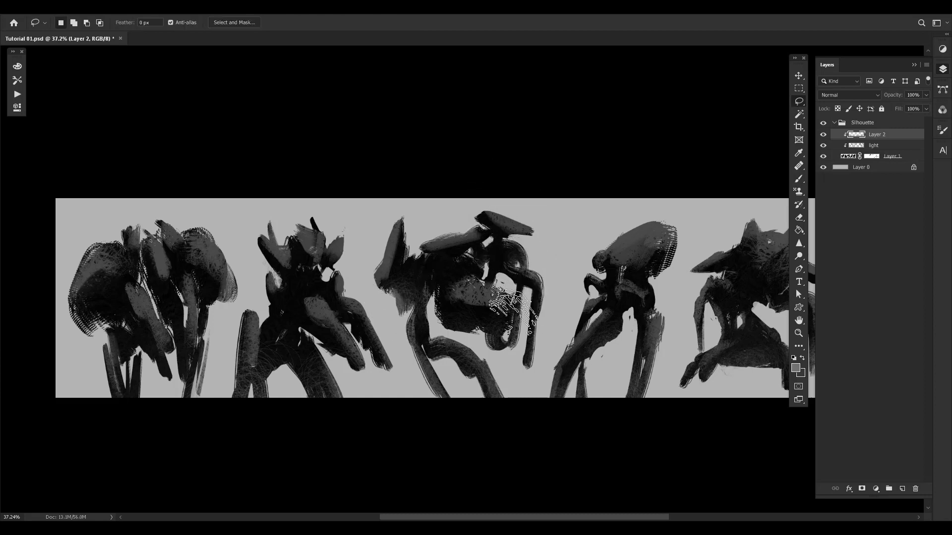
pyautogui.moveTo(513, 311); pyautogui.dragTo(495, 315)
# - Add a new layer above Layer 2 and clip it to the silhouette layer
pyautogui.hotkey('ctrl', 'j')
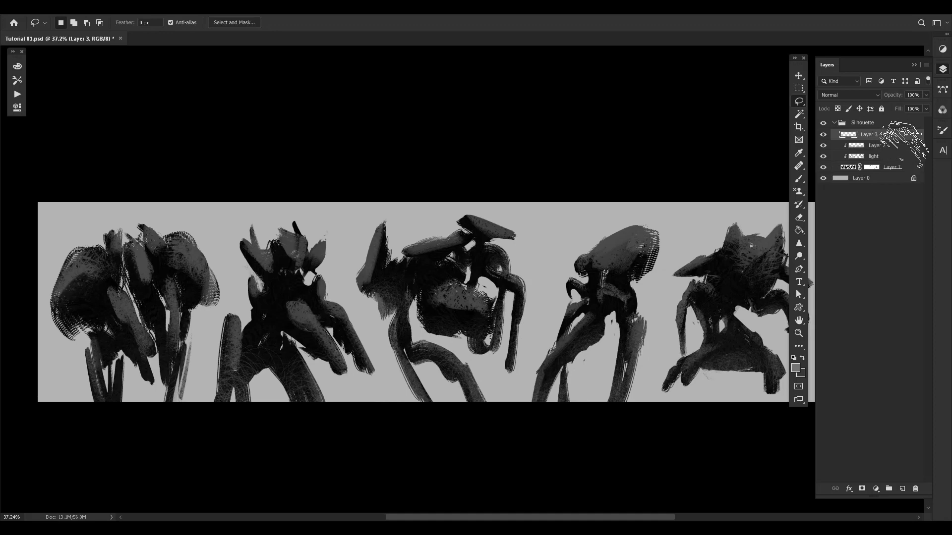
pyautogui.moveTo(404, 321); pyautogui.dragTo(390, 325)
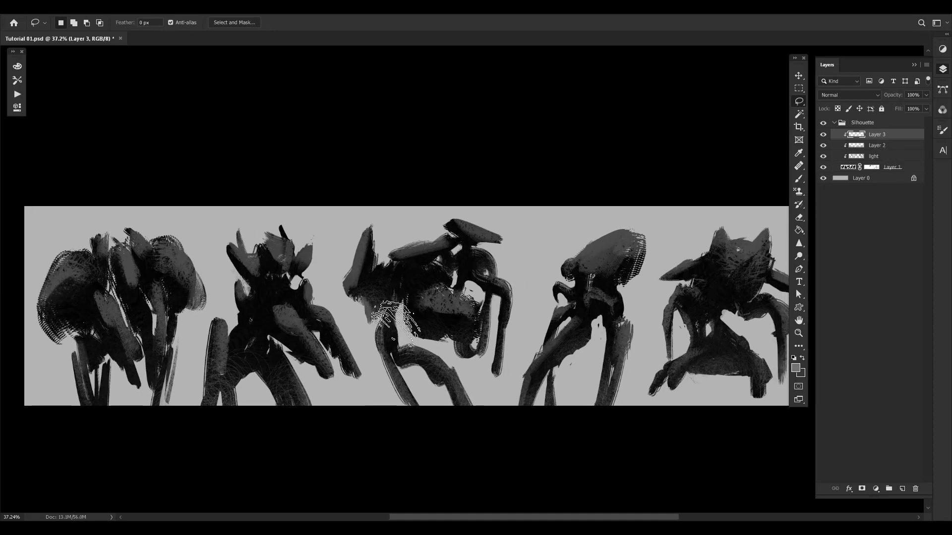
pyautogui.moveTo(203, 347); pyautogui.dragTo(227, 341)
pyautogui.hscroll(1, 369, 298)
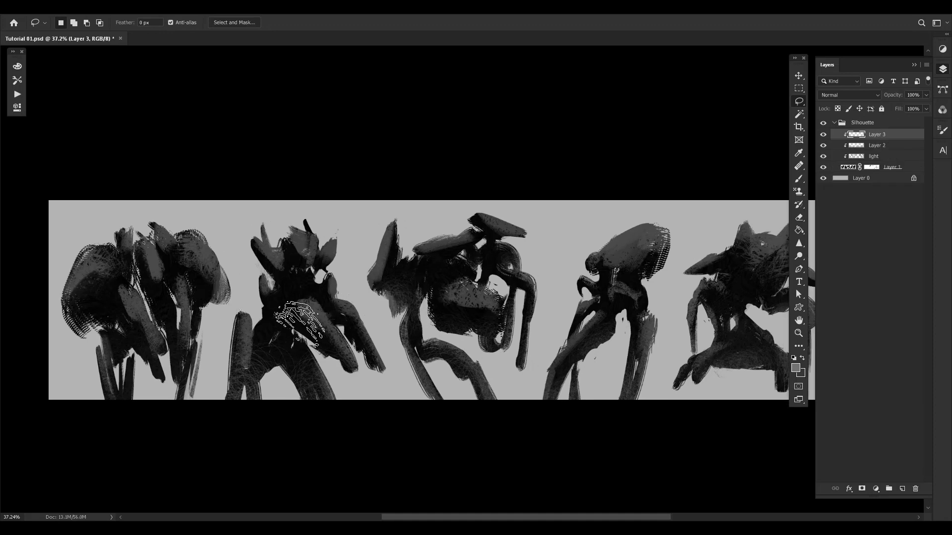
# - Collapse the Texture Brush Pack group and choose the Brush-Making.psd 568 preset from the Simple brushes
pyautogui.press('b')
pyautogui.rightClick(243, 307)
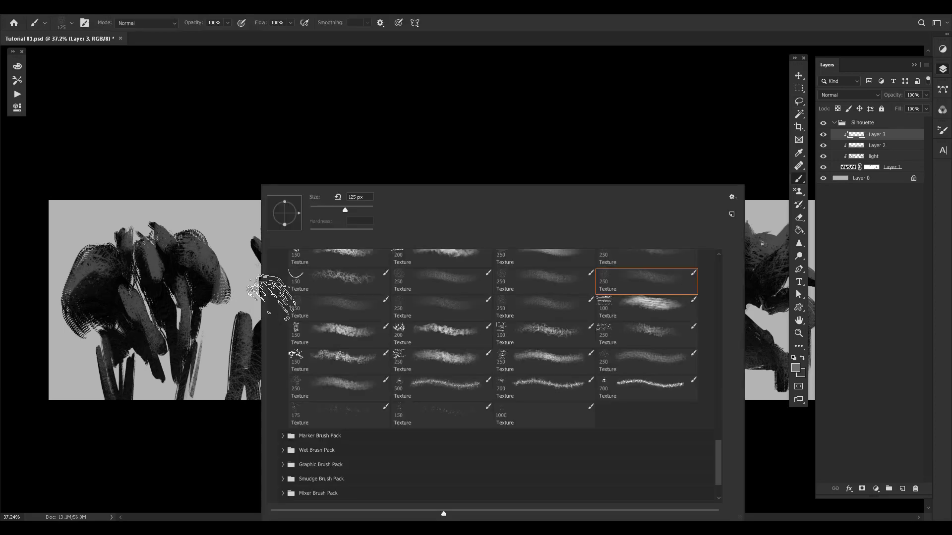
pyautogui.scroll(10, 717, 446)
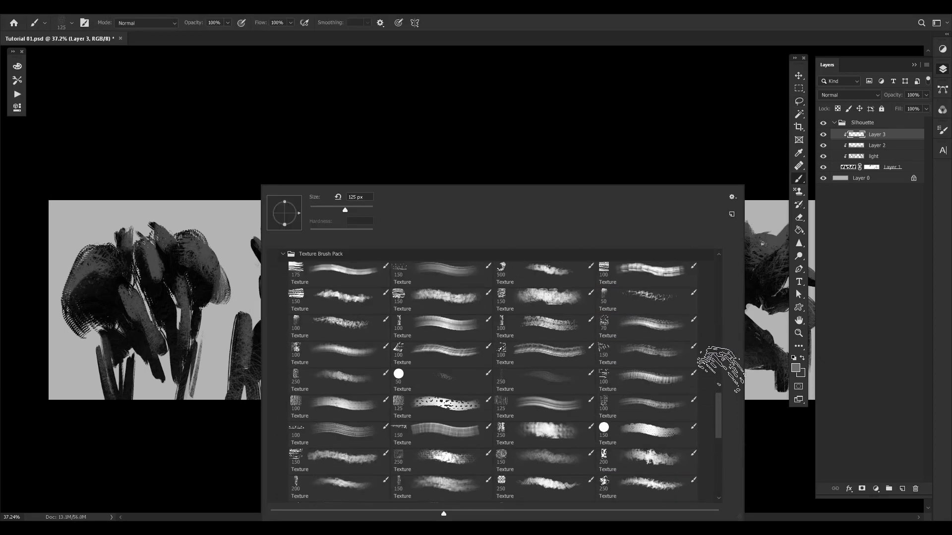
pyautogui.click(282, 254)
pyautogui.scroll(3, 716, 396)
pyautogui.scroll(6, 714, 391)
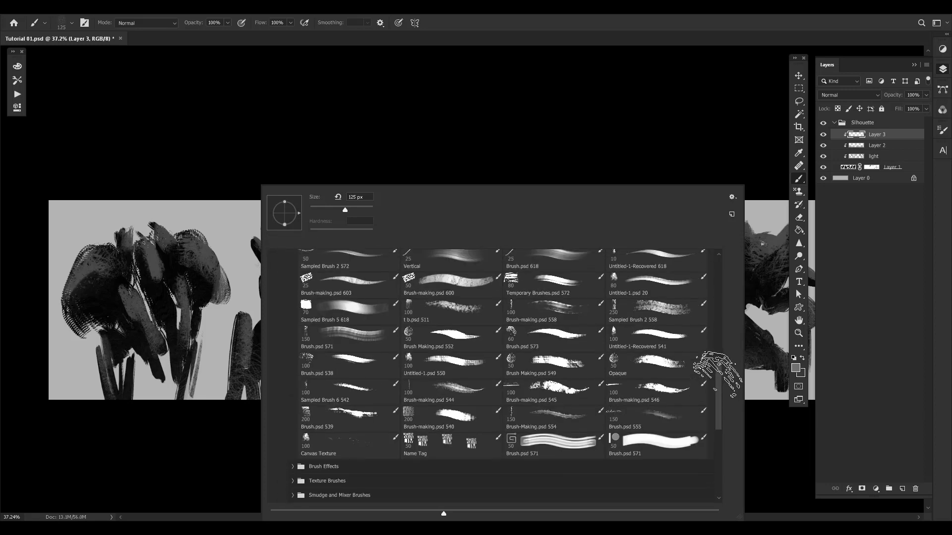
pyautogui.scroll(1, 719, 369)
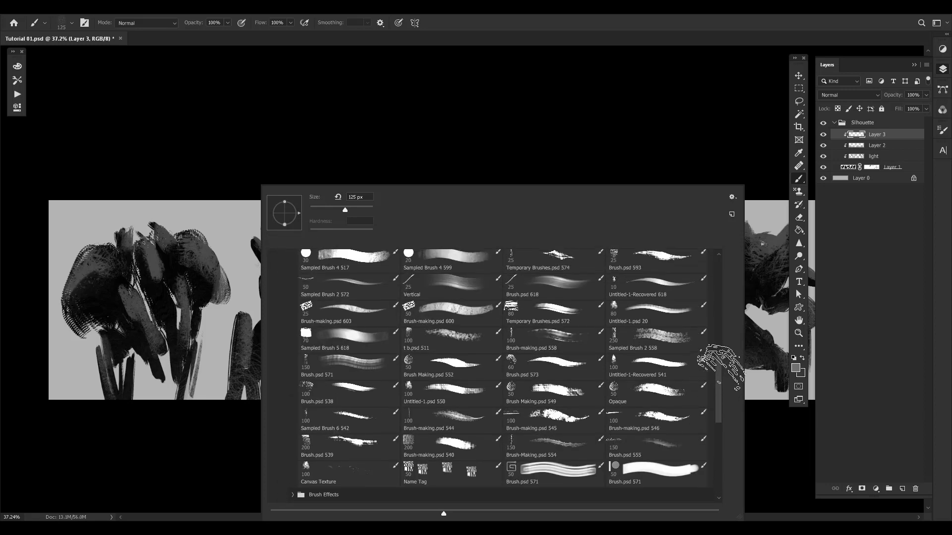
pyautogui.scroll(-1, 719, 369)
pyautogui.scroll(1, 722, 369)
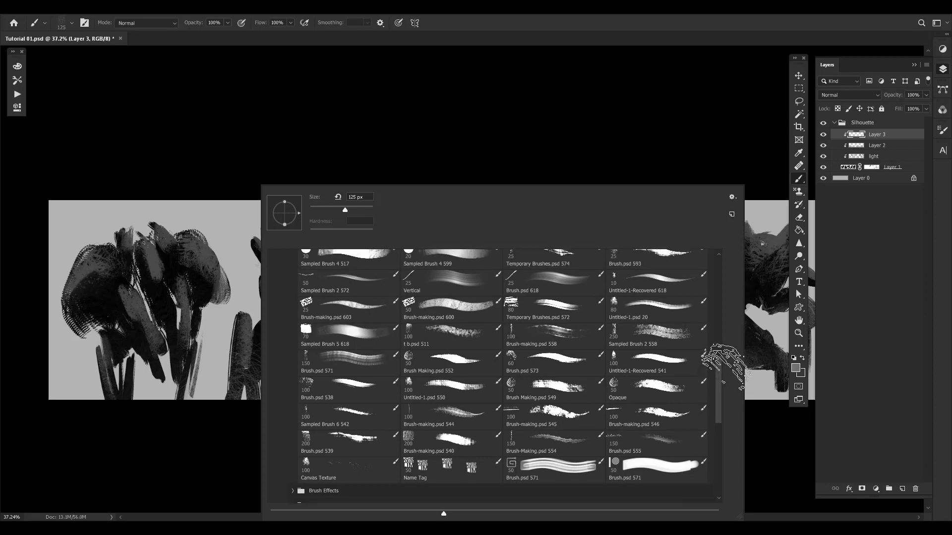
pyautogui.scroll(10, 724, 369)
pyautogui.scroll(1, 726, 310)
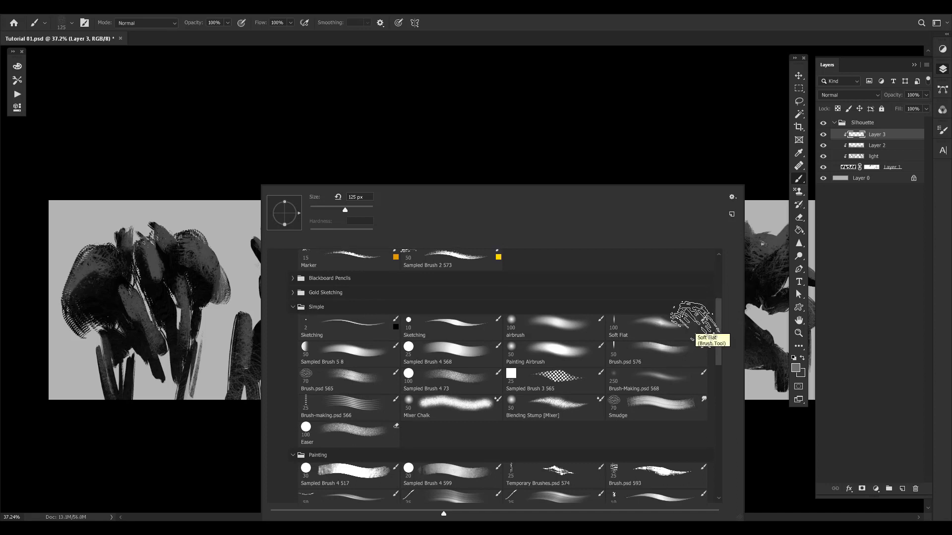
pyautogui.click(638, 382)
pyautogui.click(170, 452)
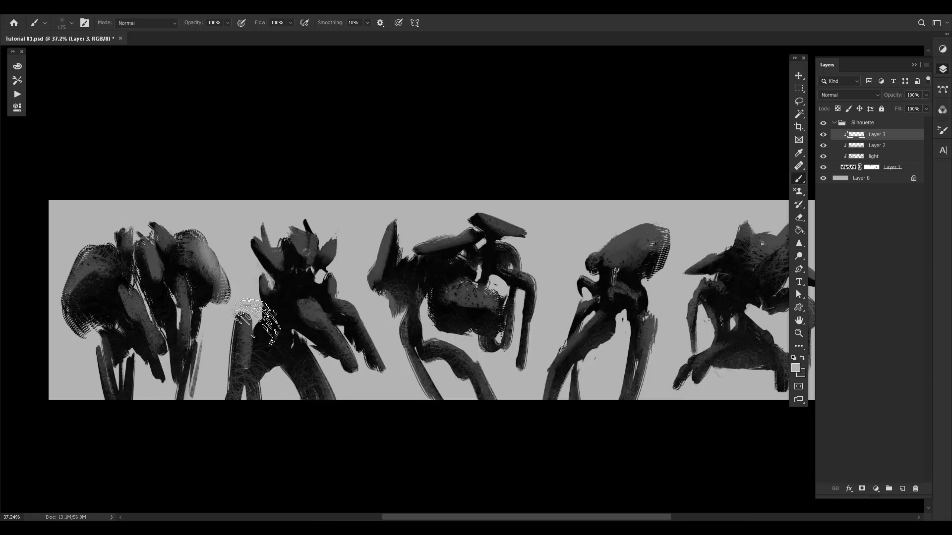
# - Try soft light-grey strokes on the first creature's domes and front arm at 300 px, and undo strokes
pyautogui.press(']')
pyautogui.moveTo(95, 253); pyautogui.dragTo(111, 276)
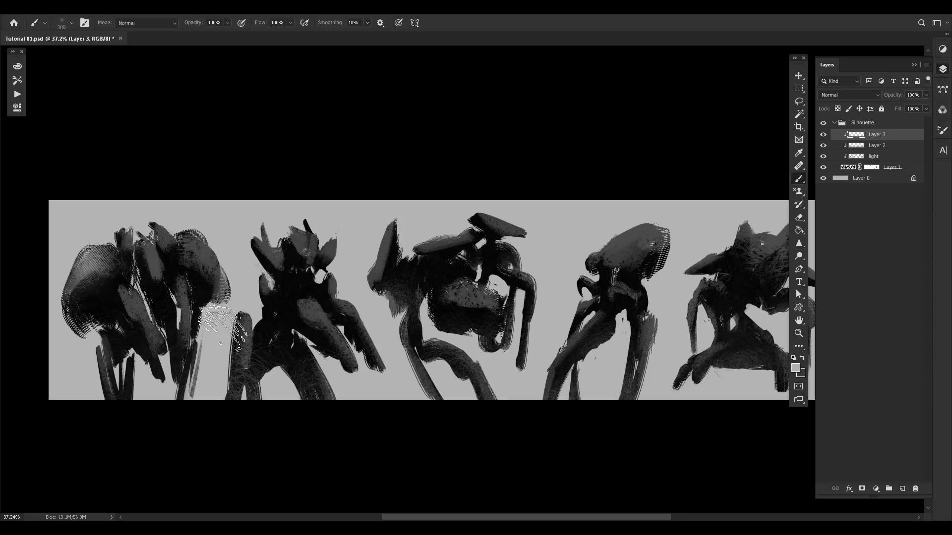
pyautogui.moveTo(162, 341)
pyautogui.mouseDown()
pyautogui.moveTo(155, 313)
pyautogui.moveTo(137, 296)
pyautogui.mouseUp()
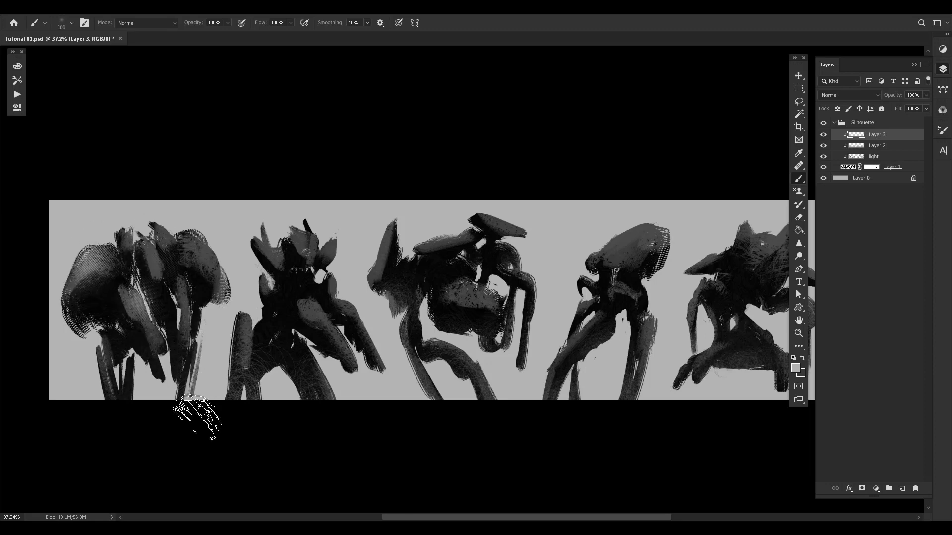
pyautogui.hotkey('ctrl', 'z')
pyautogui.hotkey('ctrl', 'z')
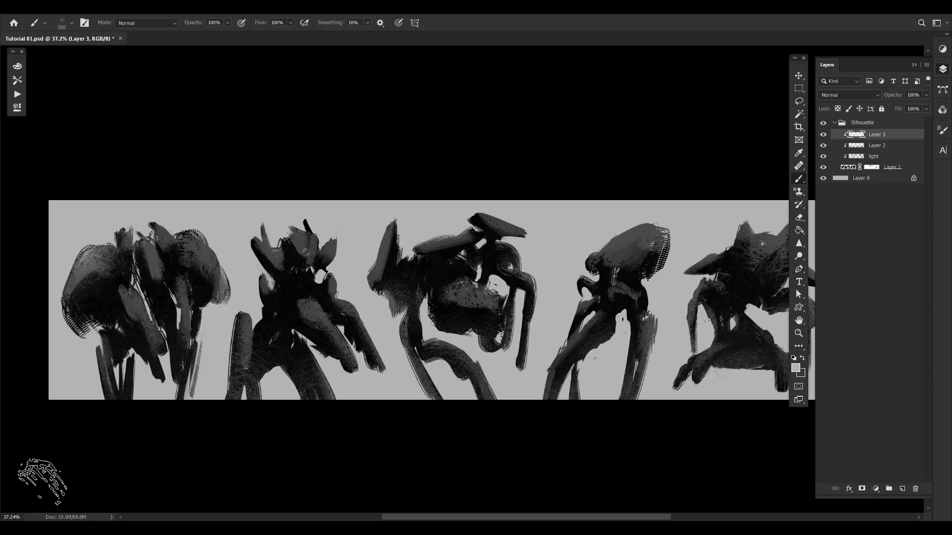
pyautogui.hotkey('ctrl', 'shift', 'z')
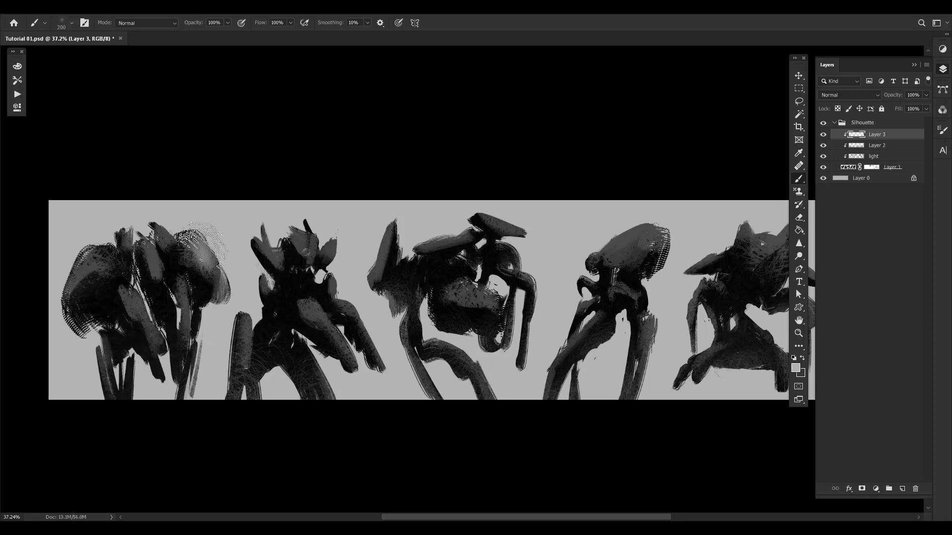
# - Choose the 60 px Brush.psd 573 preset from the Painting brushes
pyautogui.rightClick(253, 327)
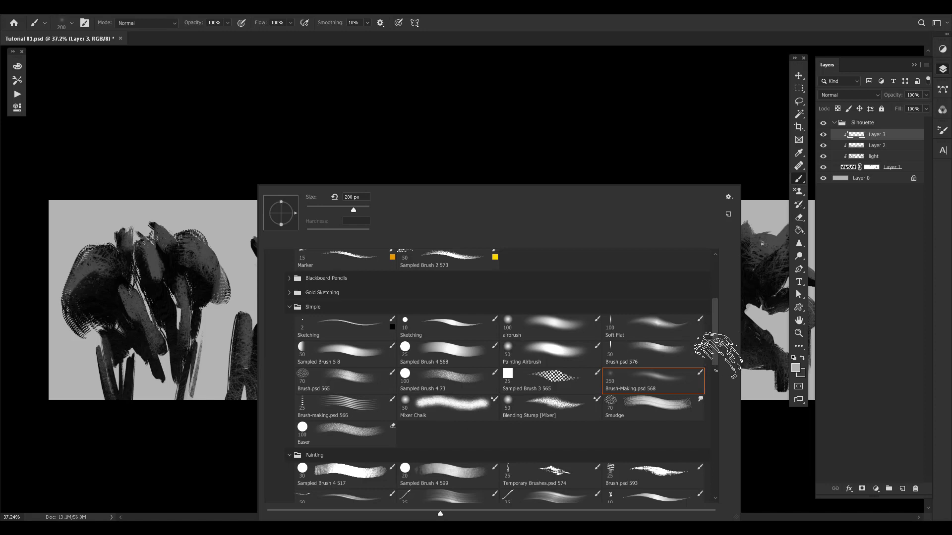
pyautogui.moveTo(713, 371)
pyautogui.mouseDown()
pyautogui.moveTo(717, 409)
pyautogui.moveTo(719, 399)
pyautogui.mouseUp()
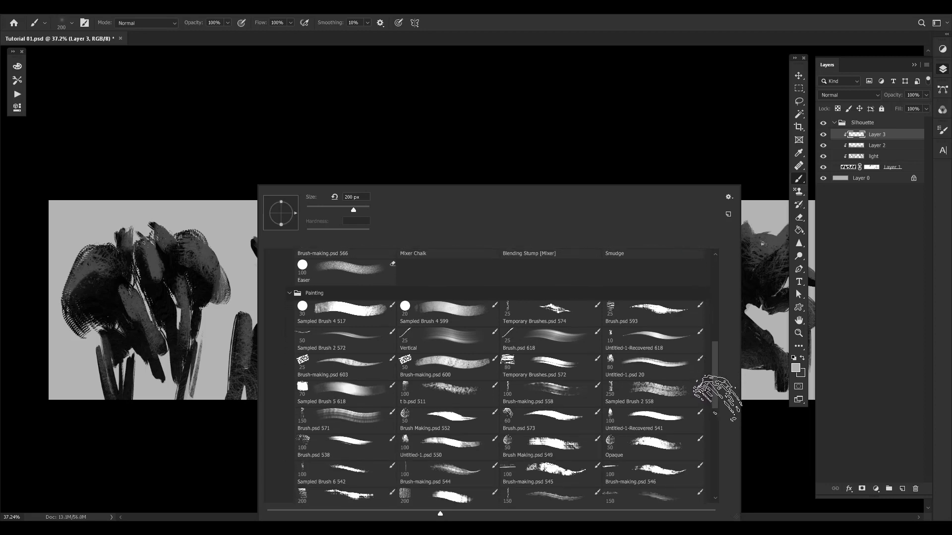
pyautogui.click(540, 417)
pyautogui.click(151, 468)
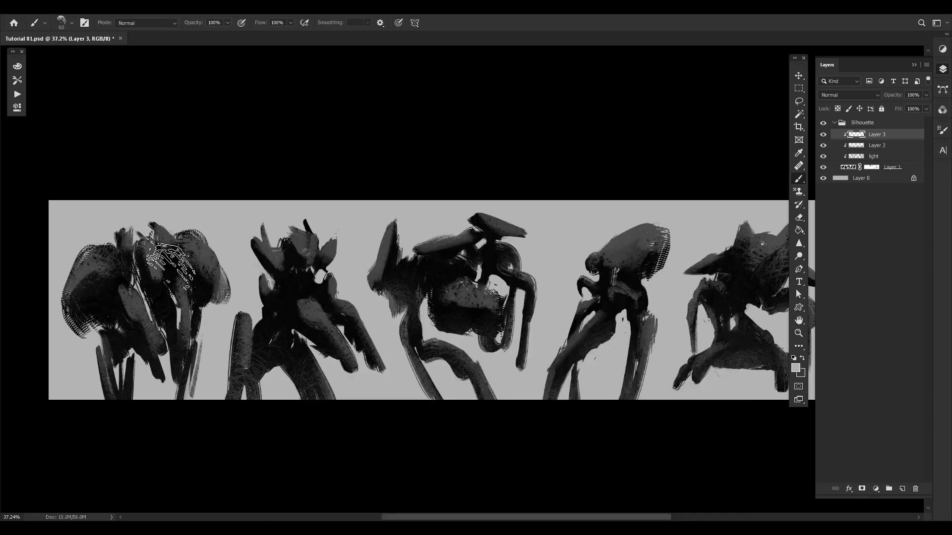
# - Sample greys around the first creature and set the foreground colour to a neutral grey with 59% brightness
pyautogui.keyDown('alt'); pyautogui.click(195, 286); pyautogui.keyUp('alt')
pyautogui.keyDown('alt'); pyautogui.click(98, 251); pyautogui.keyUp('alt')
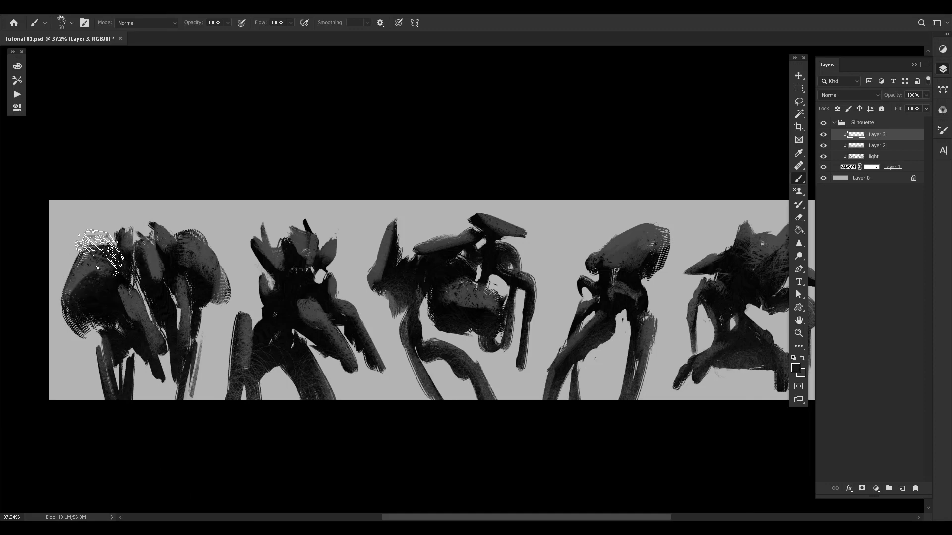
pyautogui.keyDown('alt'); pyautogui.click(208, 254); pyautogui.keyUp('alt')
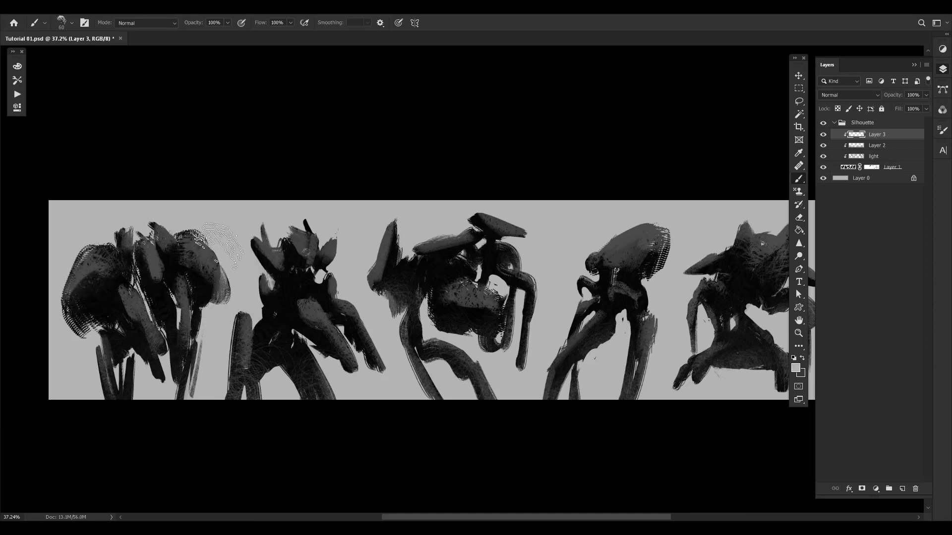
pyautogui.keyDown('alt'); pyautogui.click(211, 233); pyautogui.keyUp('alt')
pyautogui.click(17, 66)
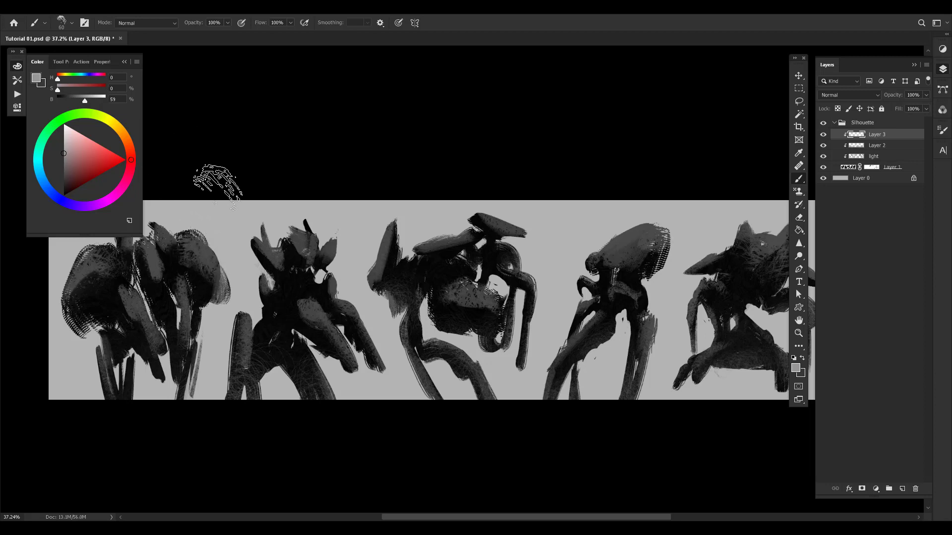
pyautogui.click(125, 62)
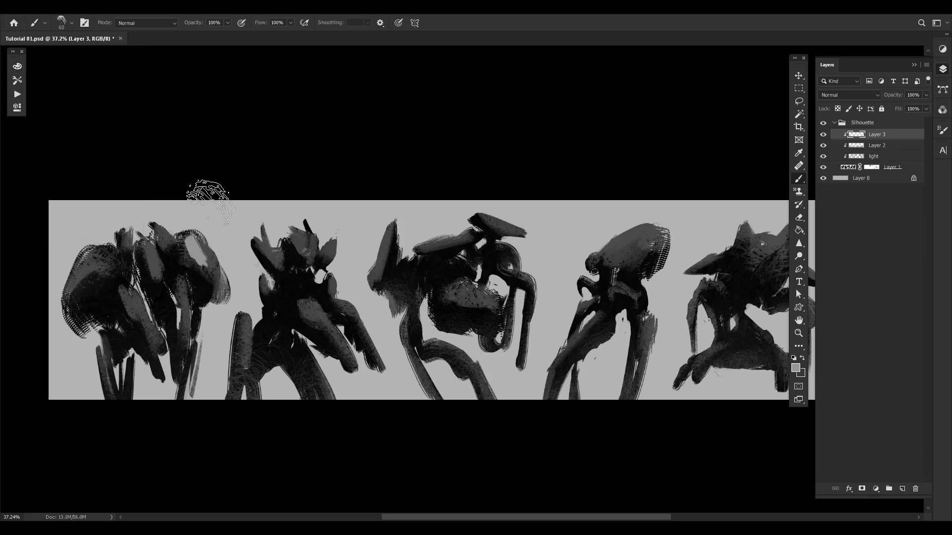
# - Undo the highlight on the first creature's rear dome, try another stroke across its domes, and undo that too
pyautogui.hotkey('ctrl', 'z')
pyautogui.moveTo(67, 290)
pyautogui.mouseDown()
pyautogui.moveTo(113, 244)
pyautogui.moveTo(166, 243)
pyautogui.moveTo(156, 268)
pyautogui.mouseUp()
pyautogui.hotkey('ctrl', 'z')
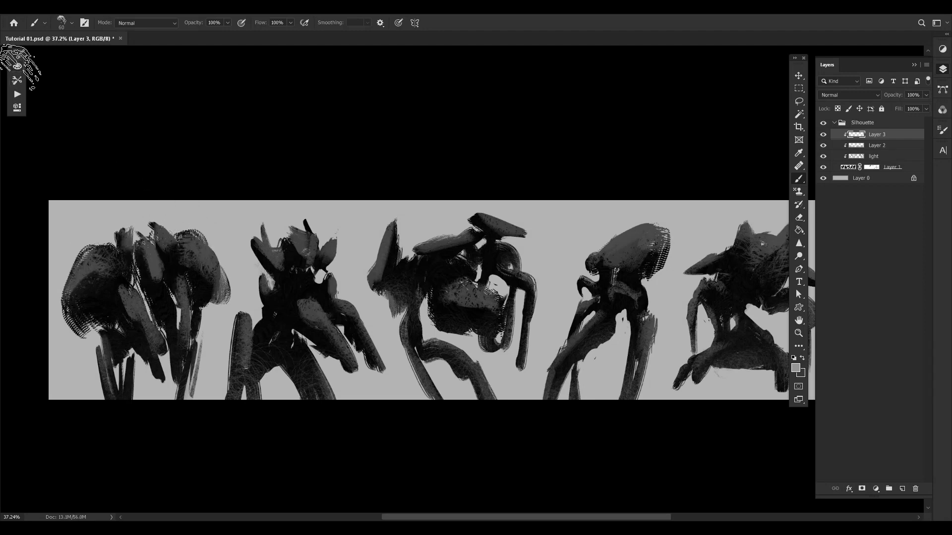
# - Paint highlights in a darker grey on the first creature's domes and the second creature's front arms, and erase them
pyautogui.click(17, 66)
pyautogui.click(125, 62)
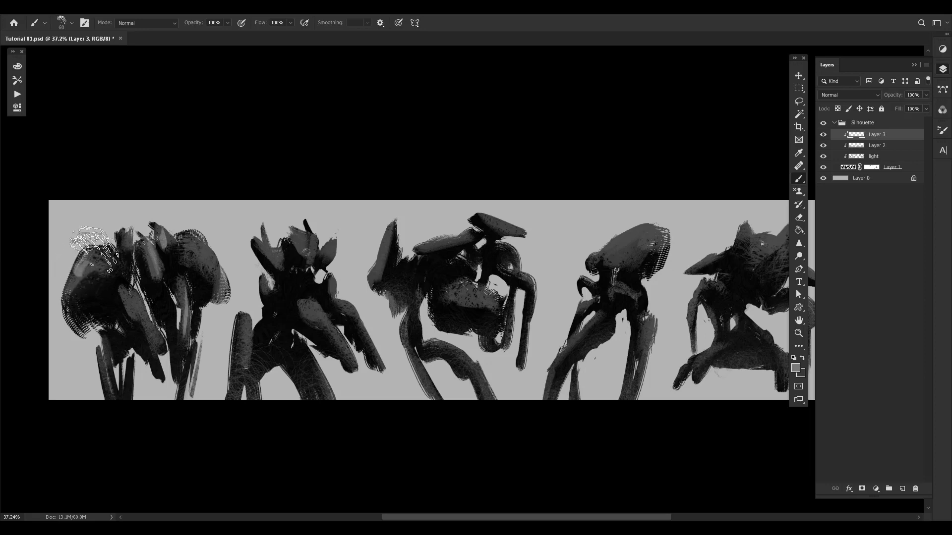
pyautogui.moveTo(94, 251); pyautogui.dragTo(90, 260)
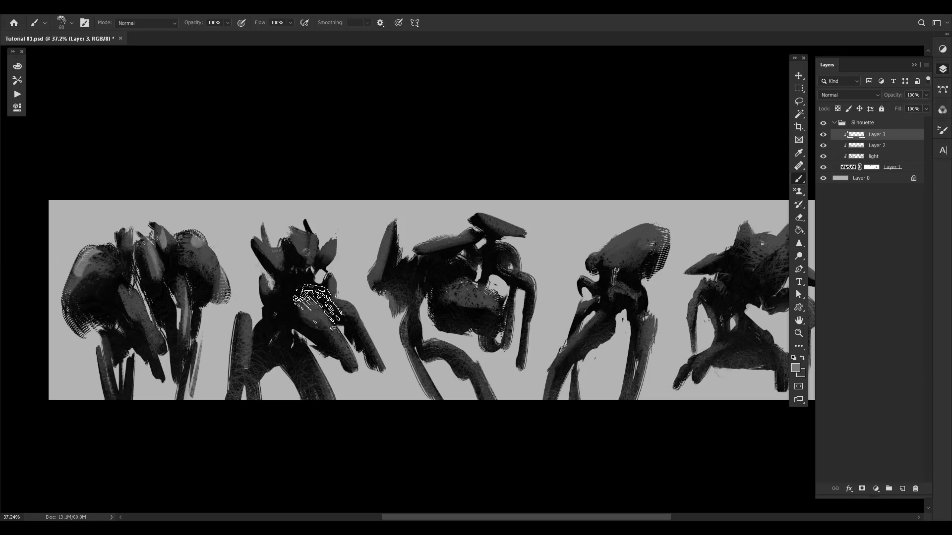
pyautogui.moveTo(368, 342); pyautogui.dragTo(347, 308)
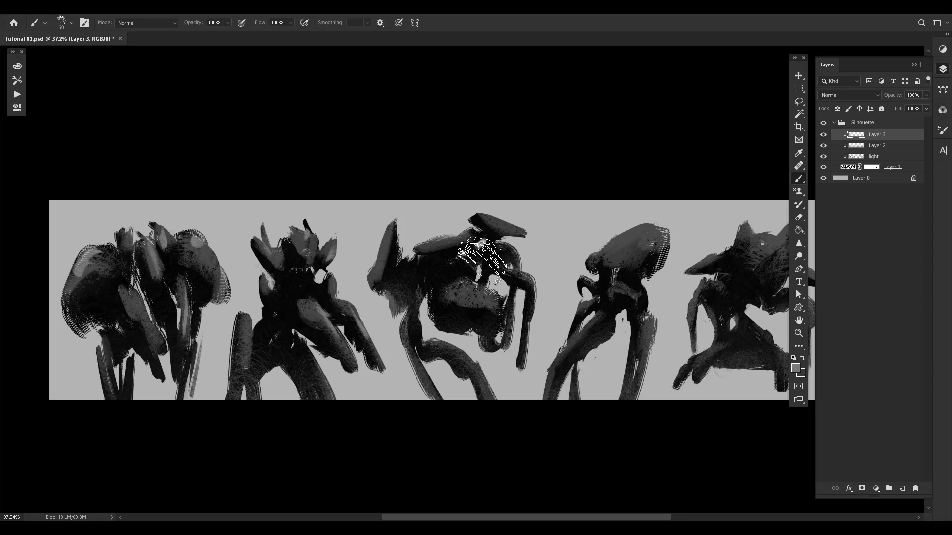
pyautogui.press('e')
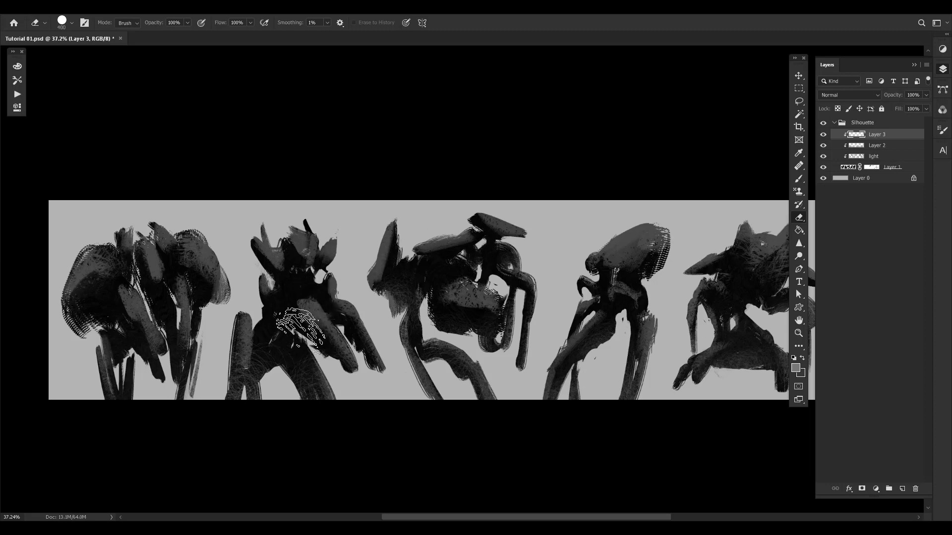
# - Browse the Personal Brushes presets, including the Blackboard Markers, Simple and Painting groups, for a different brush
pyautogui.press('b')
pyautogui.rightClick(299, 327)
pyautogui.scroll(2, 761, 307)
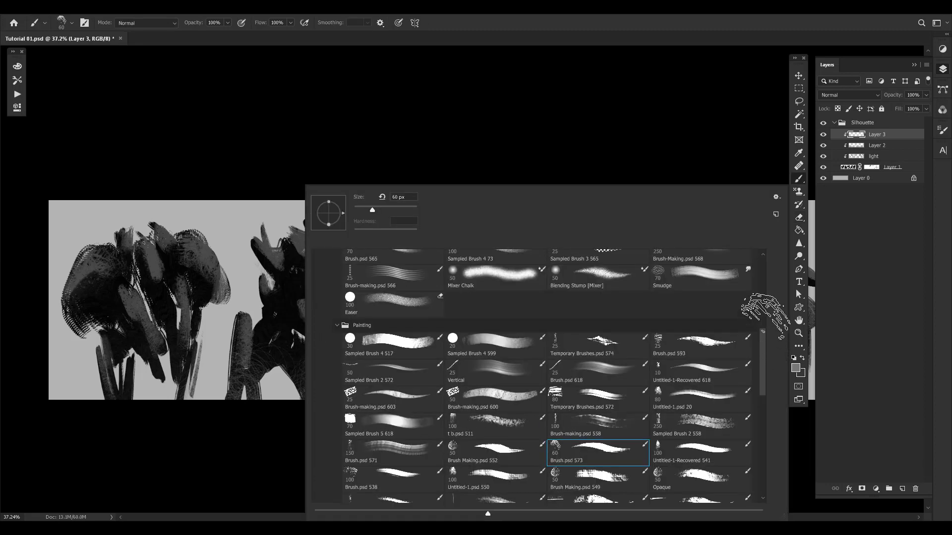
pyautogui.scroll(-10, 764, 300)
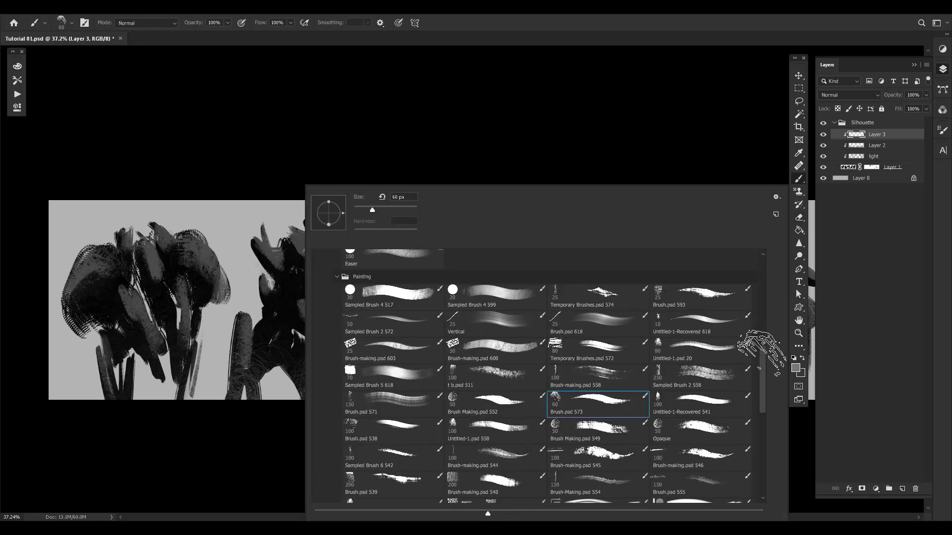
pyautogui.scroll(-5, 758, 385)
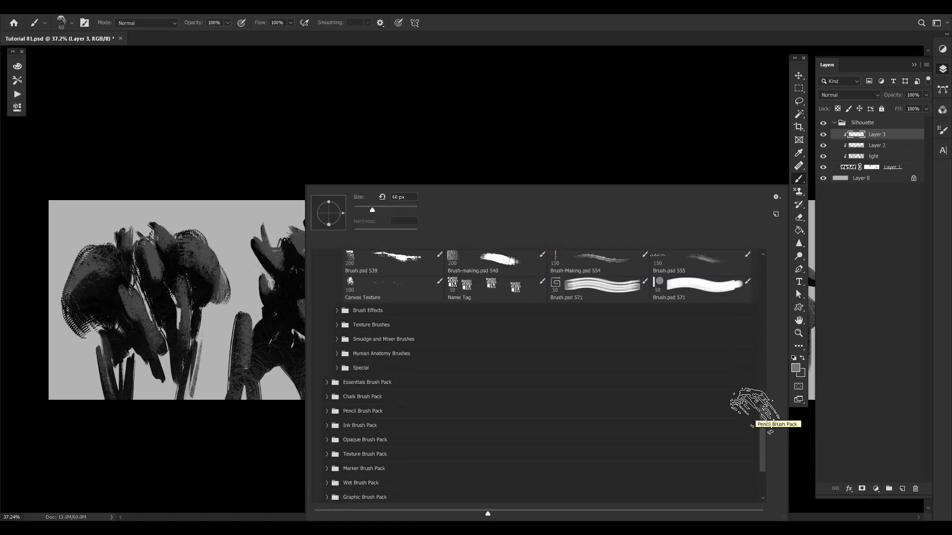
pyautogui.scroll(3, 769, 312)
pyautogui.scroll(5, 769, 310)
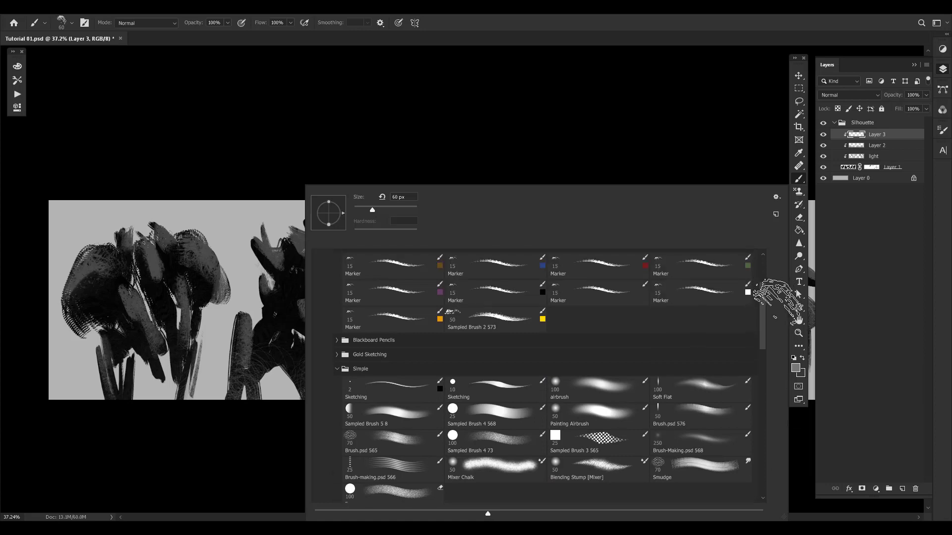
pyautogui.scroll(-8, 766, 344)
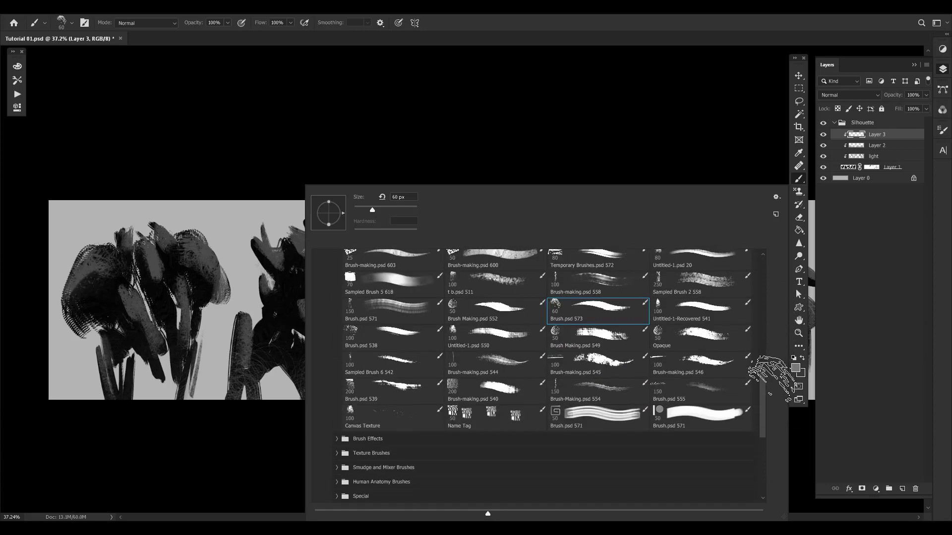
pyautogui.scroll(-4, 783, 250)
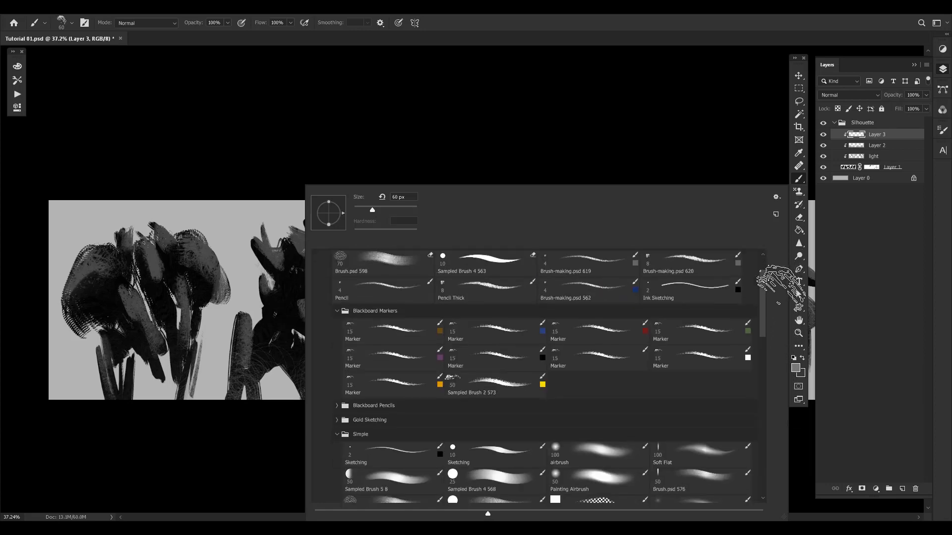
pyautogui.scroll(3, 785, 241)
pyautogui.click(763, 254)
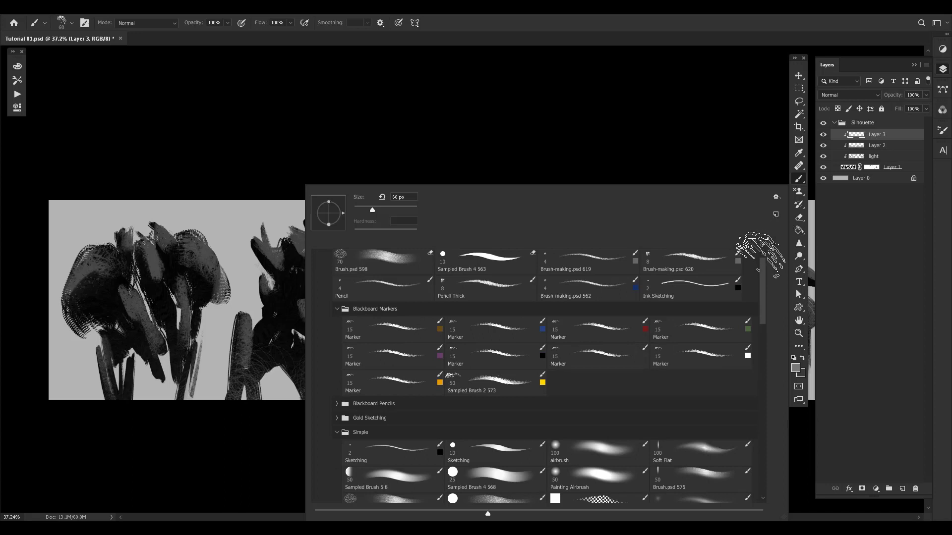
# - Choose the 20 px Pencil preset from the Pencil Brush Pack and sample a grey from the first creature's rear dome
pyautogui.click(326, 270)
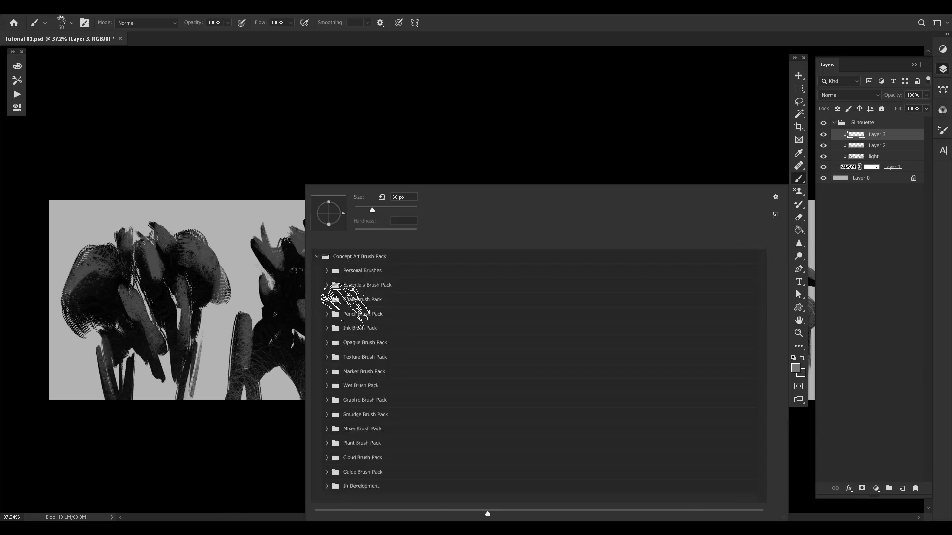
pyautogui.click(344, 309)
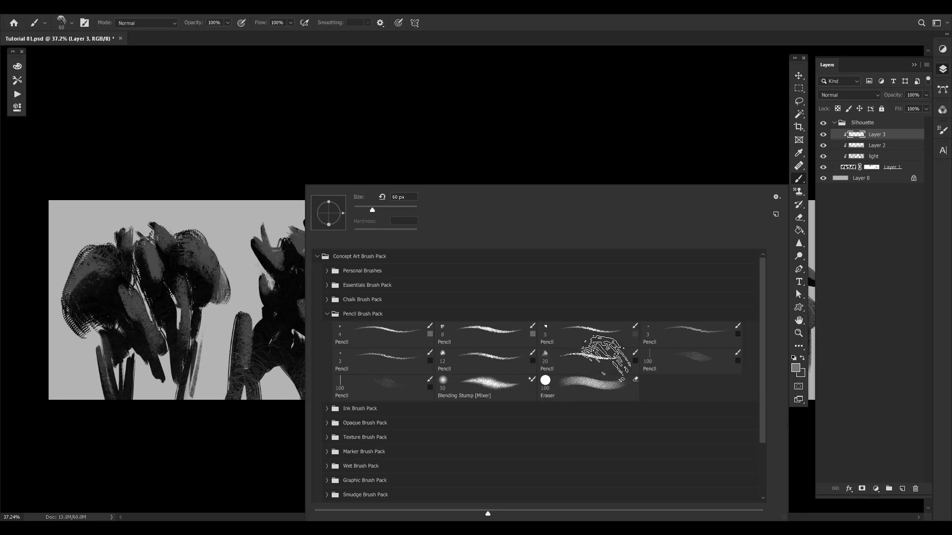
pyautogui.click(588, 361)
pyautogui.click(175, 440)
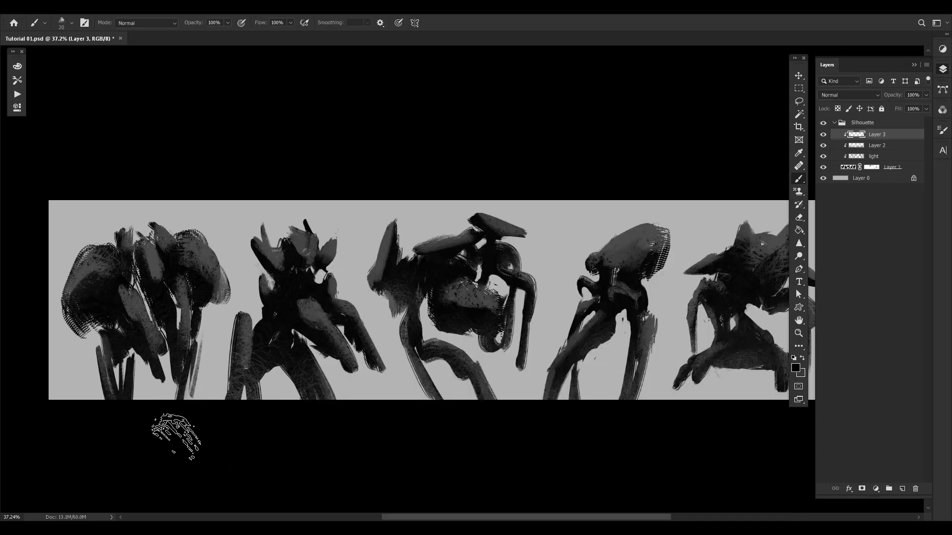
pyautogui.keyDown('alt'); pyautogui.click(224, 280); pyautogui.keyUp('alt')
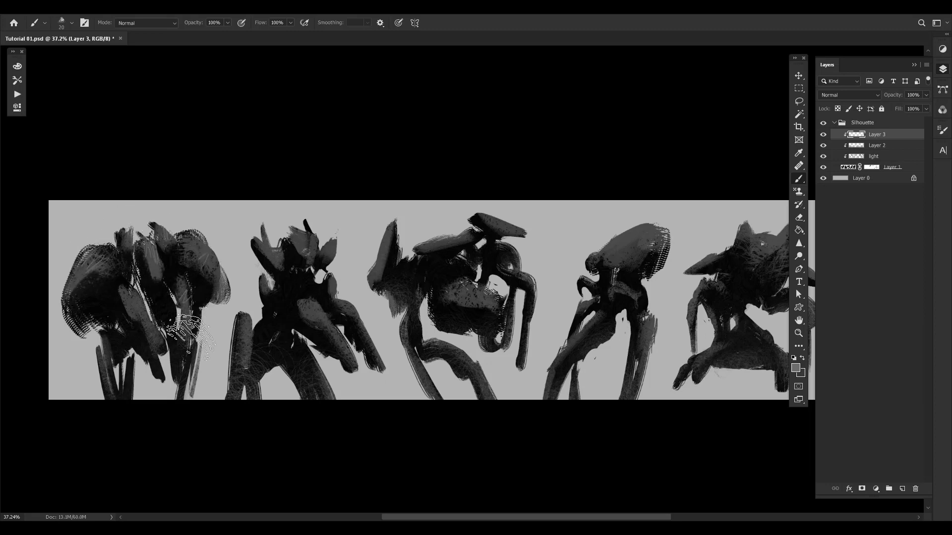
pyautogui.press('e')
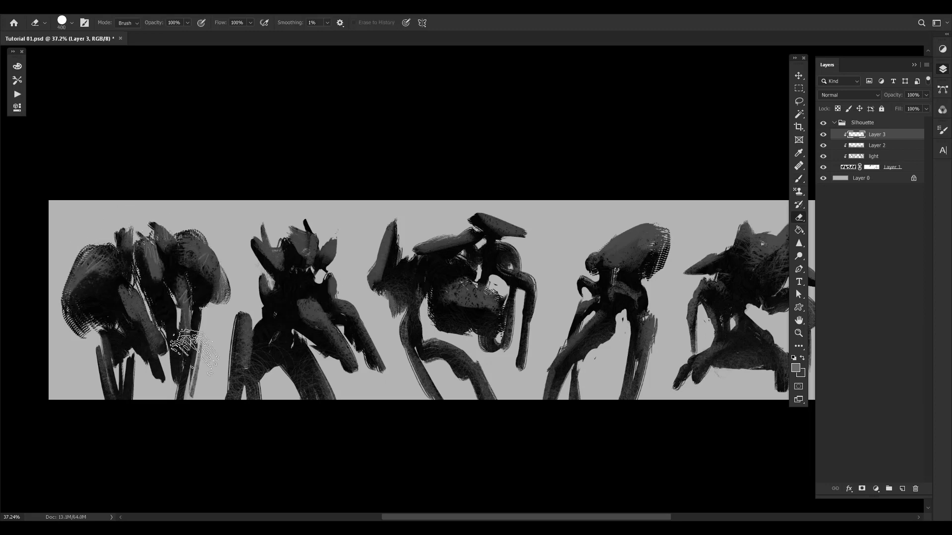
pyautogui.press('b')
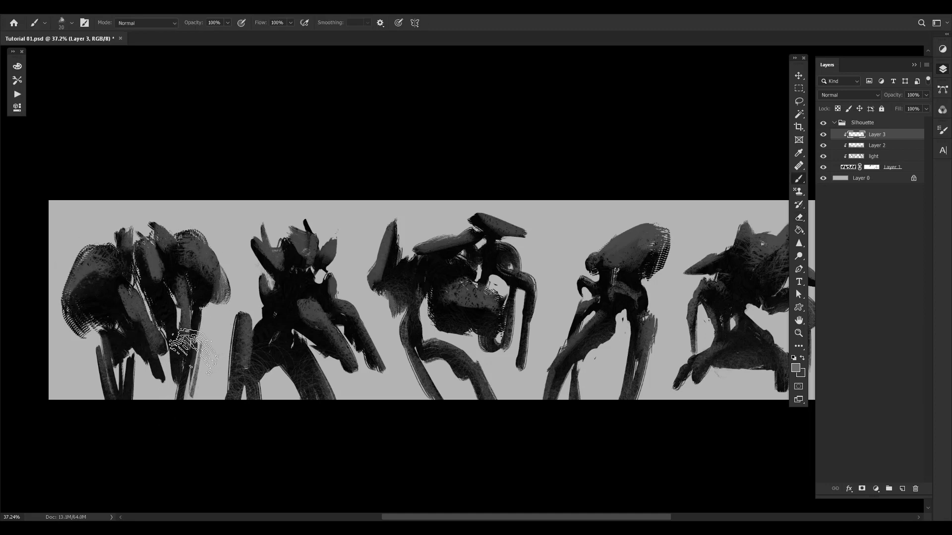
# - Choose the textured 100 px Opaque preset from the Opaque Brush Pack
pyautogui.rightClick(209, 337)
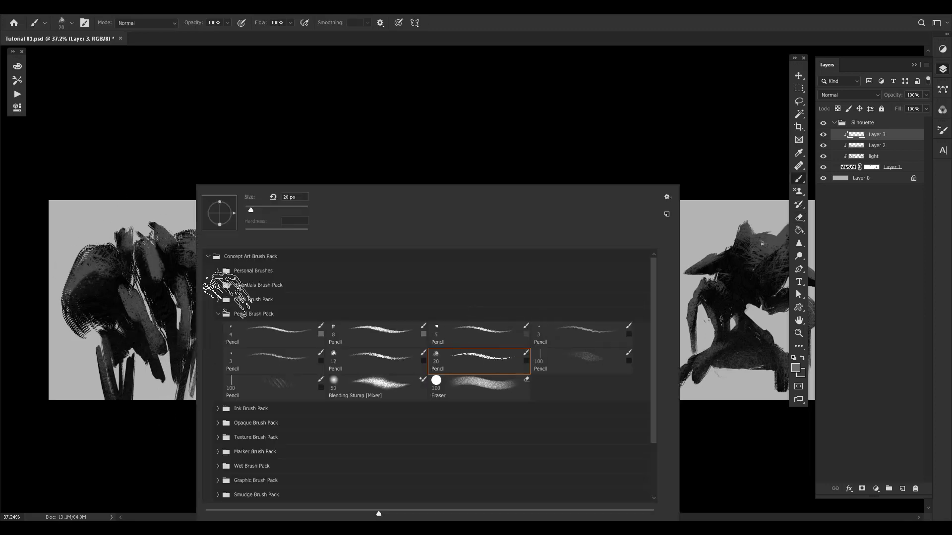
pyautogui.click(218, 314)
pyautogui.click(218, 270)
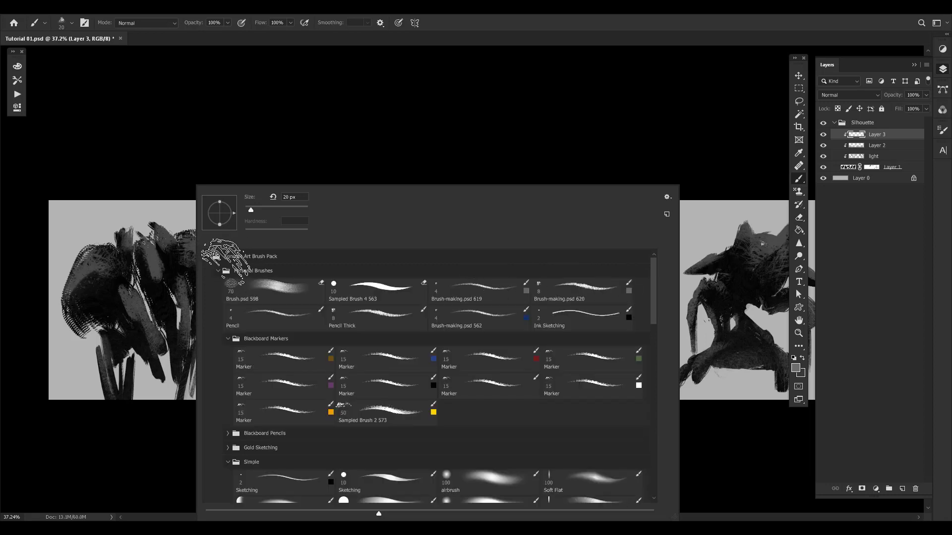
pyautogui.click(219, 270)
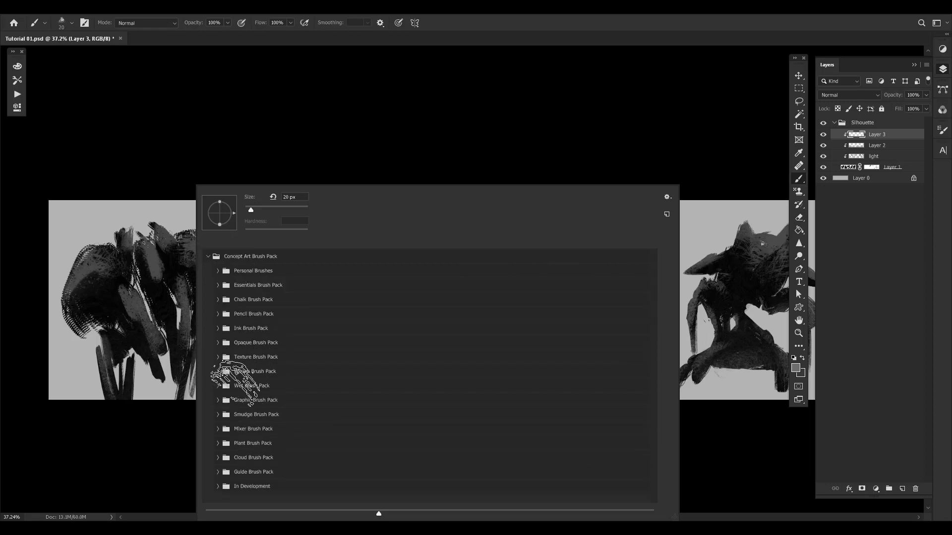
pyautogui.click(218, 342)
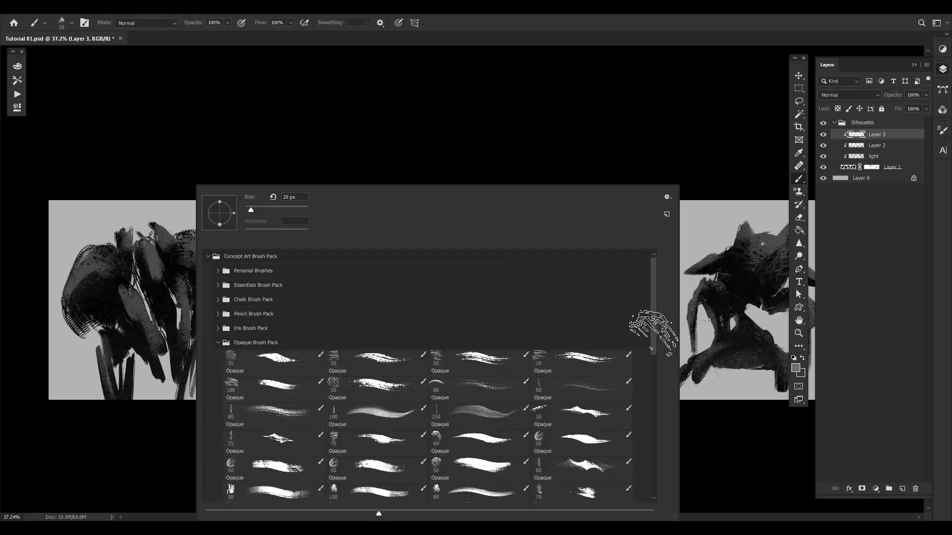
pyautogui.moveTo(652, 331); pyautogui.dragTo(651, 347)
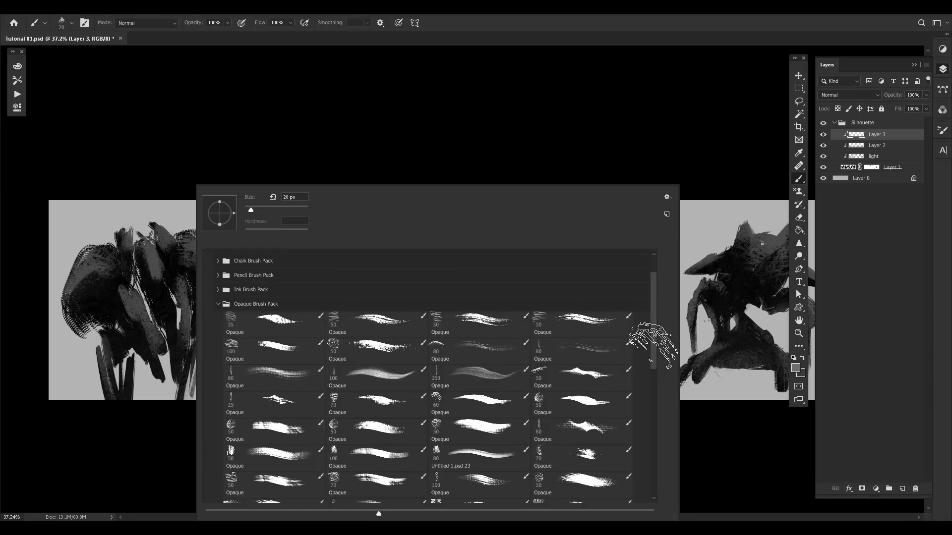
pyautogui.click(264, 352)
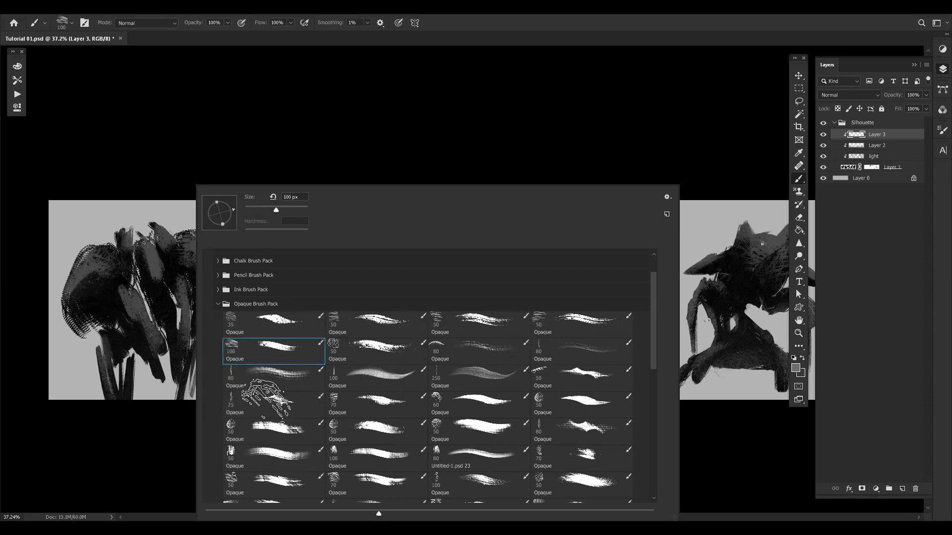
# - Paint grey highlights on the first creature's front limb and the second creature's head and front arm, undoing one stray stroke
pyautogui.moveTo(156, 306)
pyautogui.mouseDown()
pyautogui.moveTo(131, 291)
pyautogui.moveTo(140, 303)
pyautogui.moveTo(187, 259)
pyautogui.moveTo(130, 293)
pyautogui.moveTo(148, 299)
pyautogui.moveTo(133, 303)
pyautogui.moveTo(180, 283)
pyautogui.mouseUp()
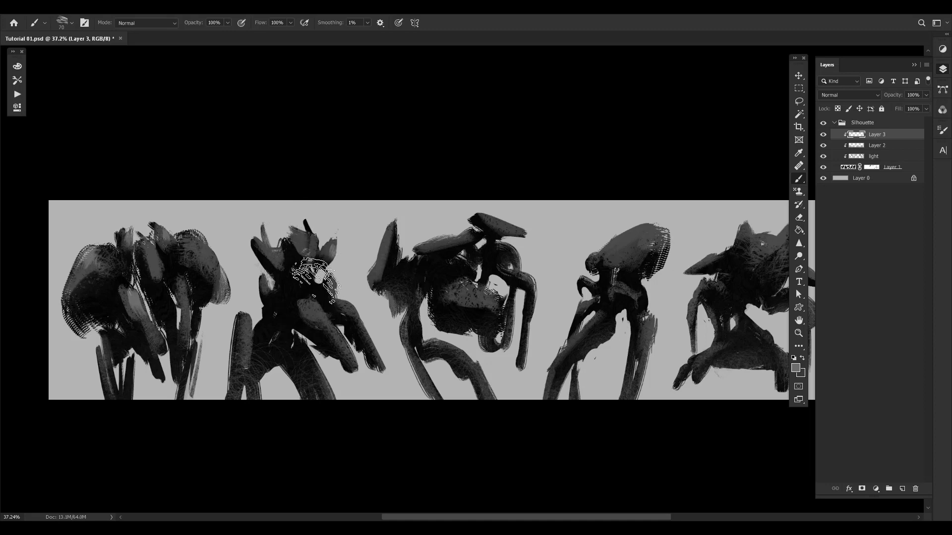
pyautogui.moveTo(301, 239)
pyautogui.mouseDown()
pyautogui.moveTo(329, 294)
pyautogui.moveTo(310, 294)
pyautogui.moveTo(315, 306)
pyautogui.moveTo(350, 328)
pyautogui.moveTo(327, 311)
pyautogui.moveTo(333, 286)
pyautogui.mouseUp()
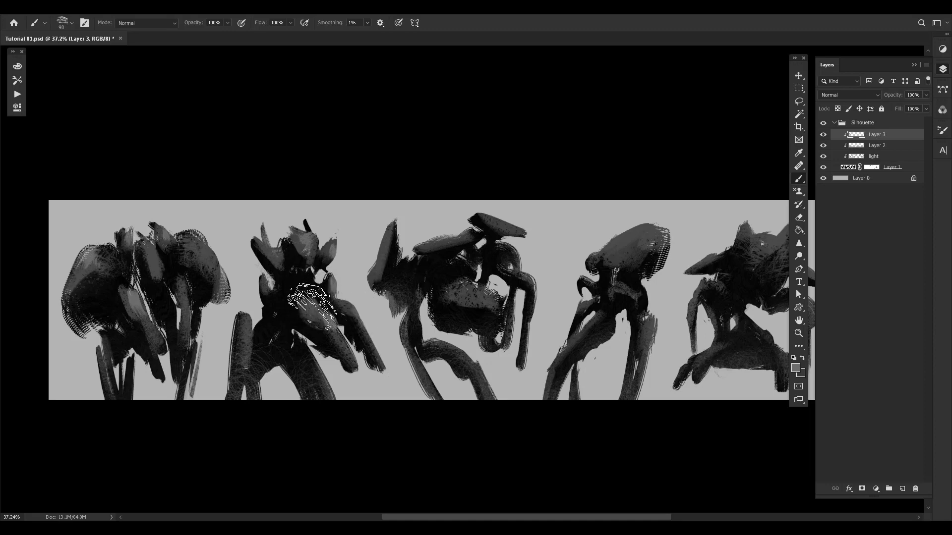
pyautogui.moveTo(286, 298)
pyautogui.mouseDown()
pyautogui.moveTo(305, 284)
pyautogui.moveTo(288, 311)
pyautogui.moveTo(293, 279)
pyautogui.moveTo(298, 325)
pyautogui.mouseUp()
pyautogui.hotkey('ctrl', 'z')
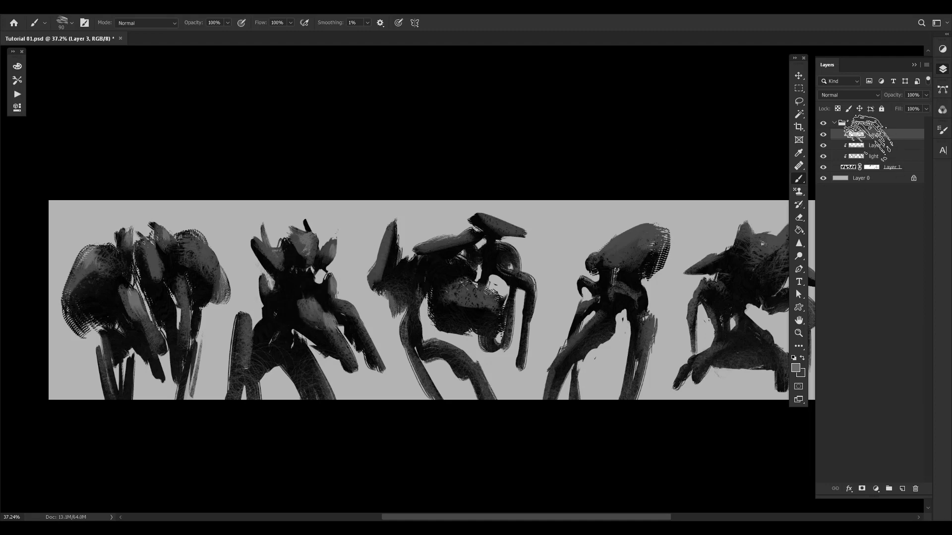
# - Select Layer 1, sample a near-black tone from the second creature and reduce the brush to 60 px
pyautogui.click(847, 167)
pyautogui.doubleClick(840, 167)
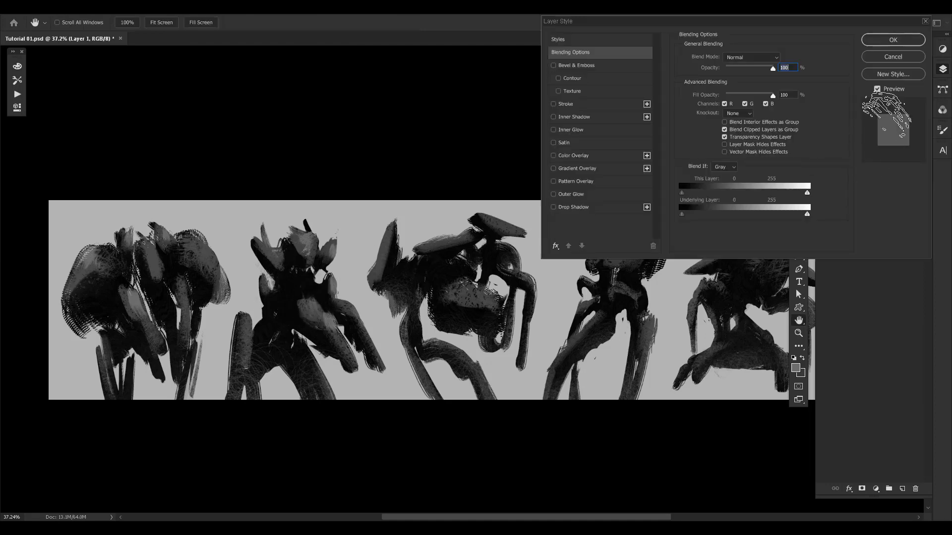
pyautogui.click(894, 58)
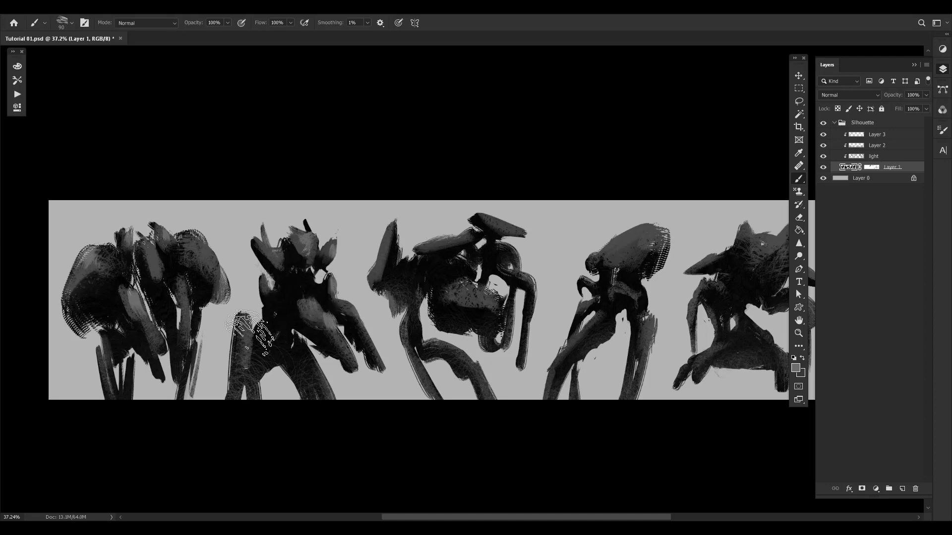
pyautogui.keyDown('alt'); pyautogui.click(323, 304); pyautogui.keyUp('alt')
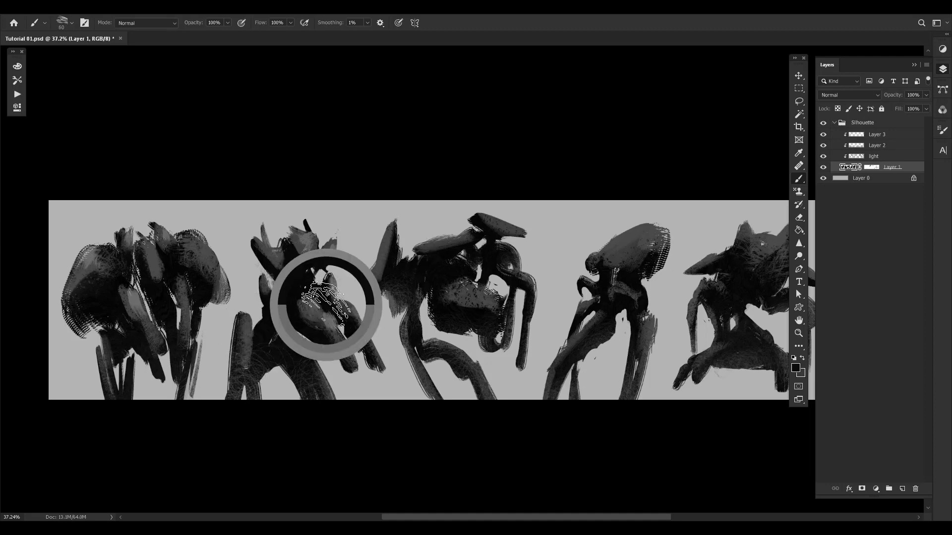
pyautogui.press('[')
pyautogui.press('[')
pyautogui.press('[')
# - Return to Layer 3 and sample a mid grey from the second creature's front arm for the brush
pyautogui.press('e')
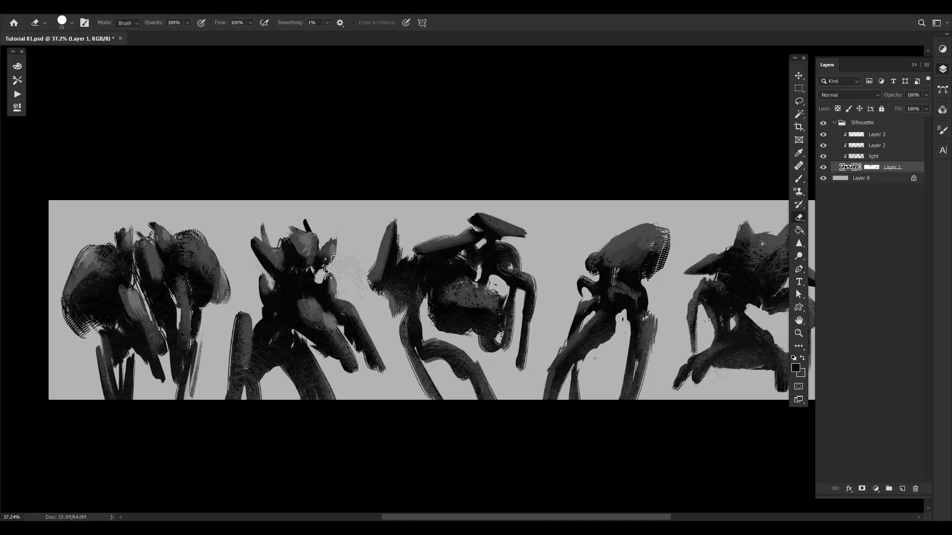
pyautogui.hotkey('alt', ']')
pyautogui.hotkey('alt', ']')
pyautogui.hotkey('alt', ']')
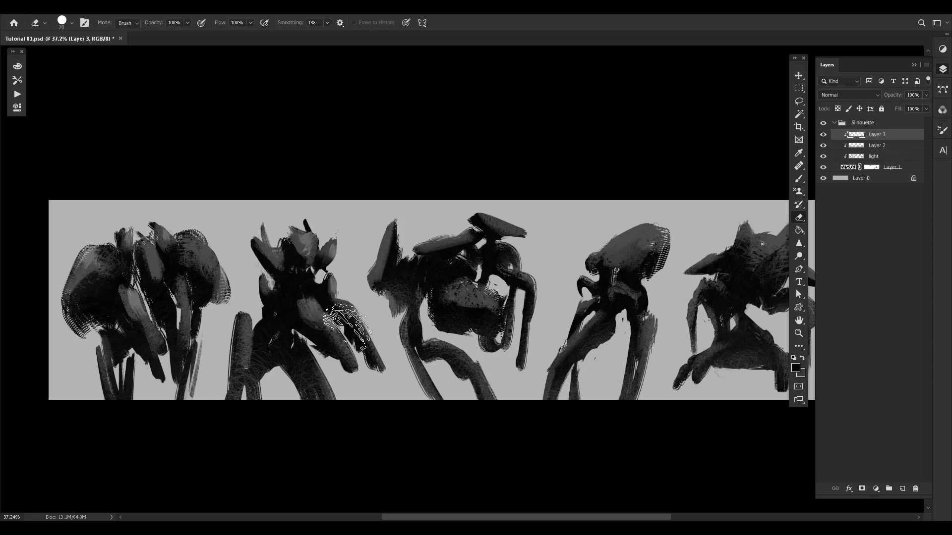
pyautogui.press('b')
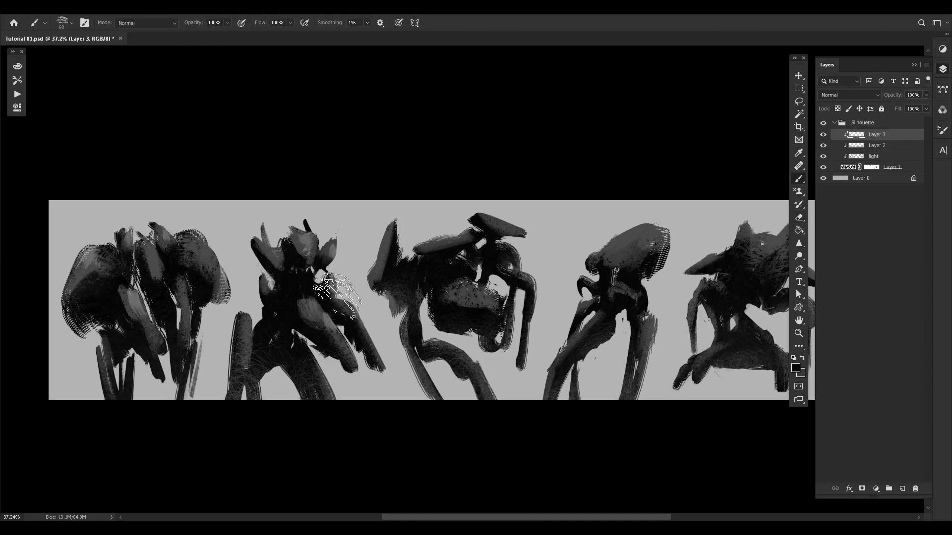
pyautogui.keyDown('alt'); pyautogui.click(318, 315); pyautogui.keyUp('alt')
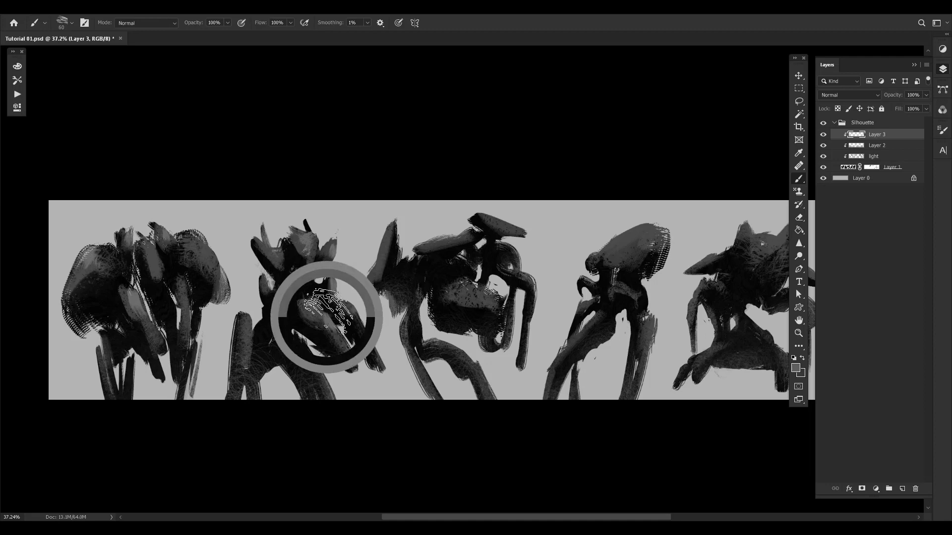
pyautogui.press(']')
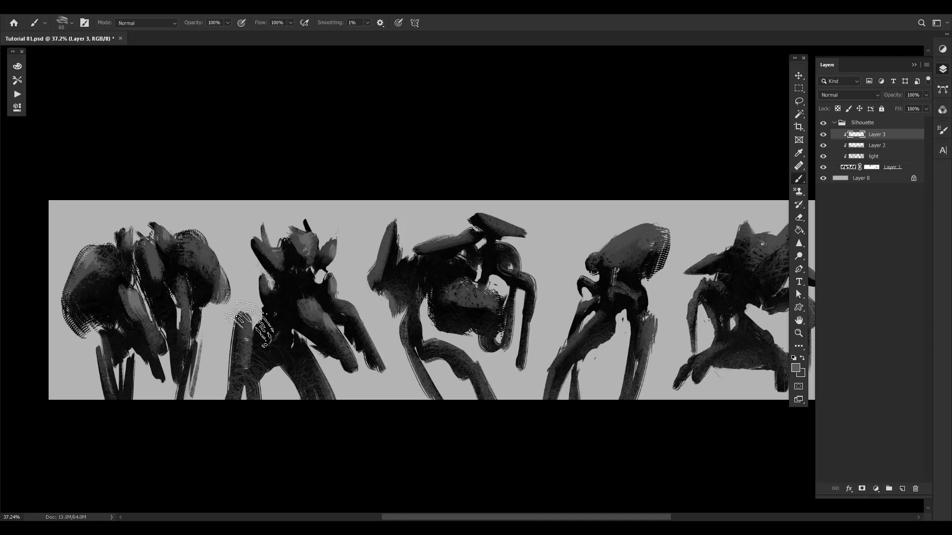
# - Paint grey highlights on the third creature's body and the fourth creature's domed head with the 60 px Opaque brush
pyautogui.moveTo(477, 291); pyautogui.dragTo(456, 317)
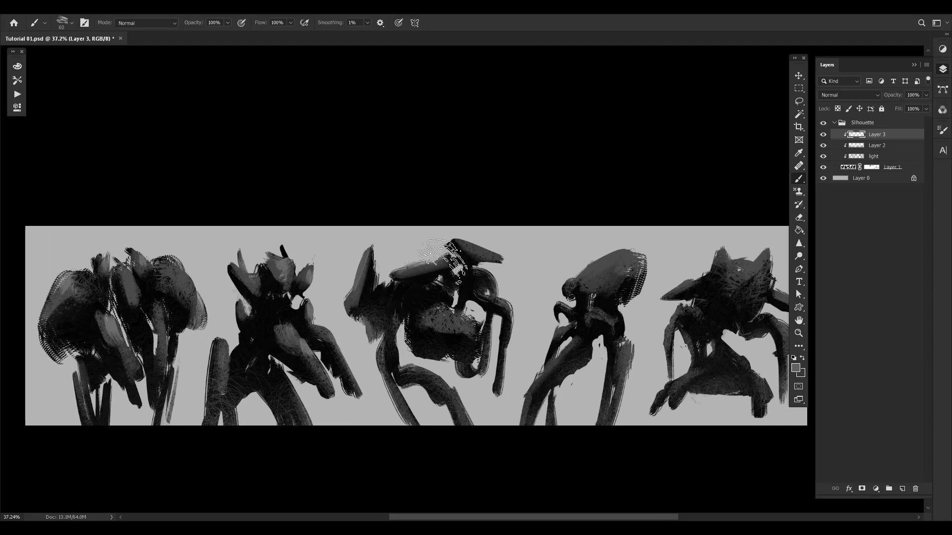
pyautogui.moveTo(468, 345); pyautogui.dragTo(441, 329)
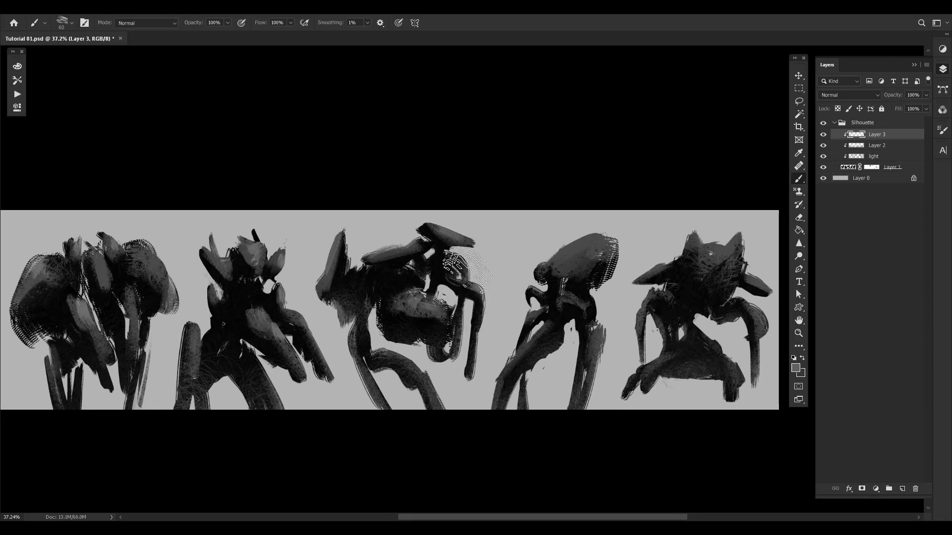
pyautogui.moveTo(441, 275); pyautogui.dragTo(432, 254)
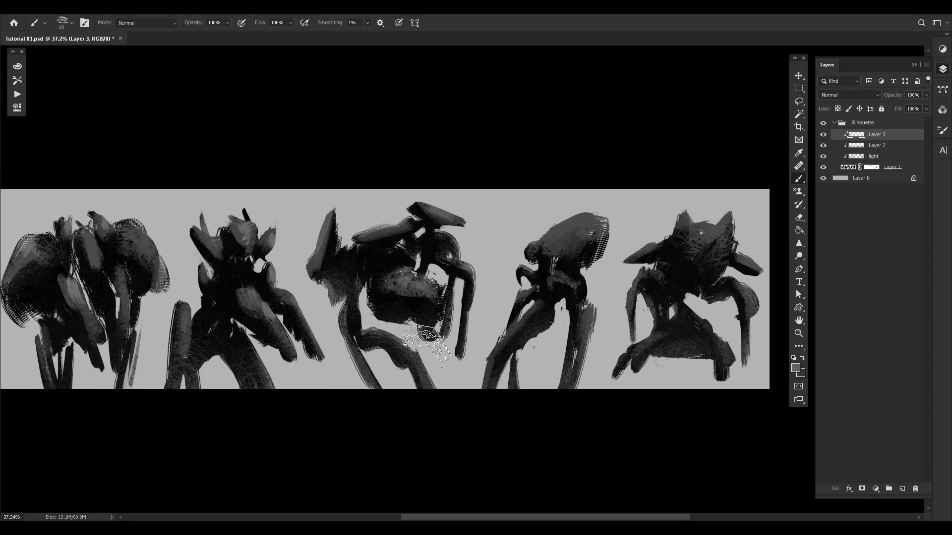
pyautogui.hscroll(3, 421, 334)
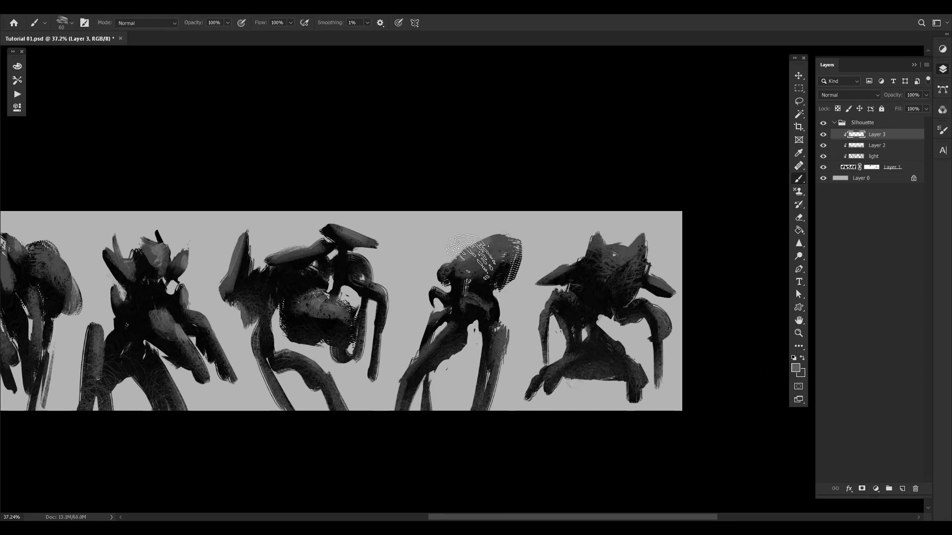
pyautogui.moveTo(471, 255)
pyautogui.mouseDown()
pyautogui.moveTo(493, 241)
pyautogui.moveTo(500, 248)
pyautogui.moveTo(451, 270)
pyautogui.mouseUp()
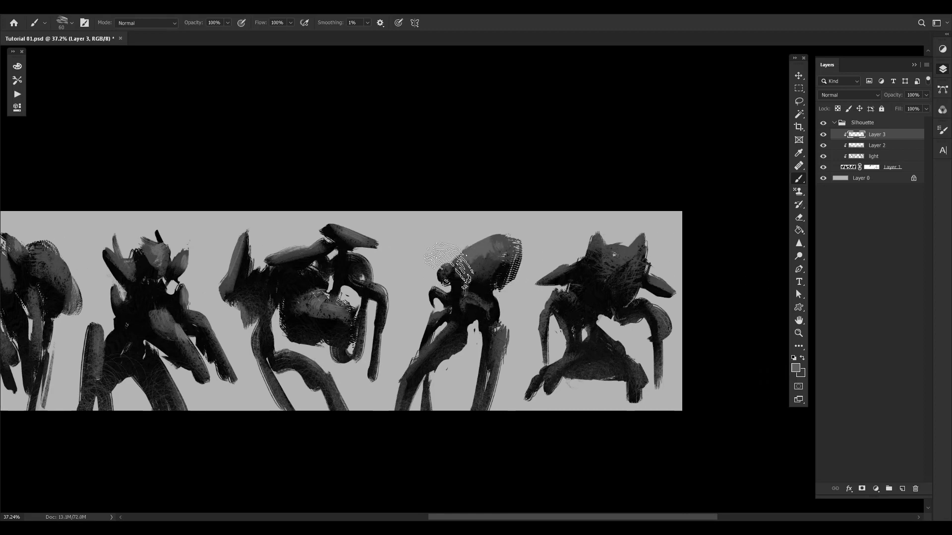
# - Paint grey highlights on the fourth creature's upper body and the fifth creature's shoulders and limbs with a 30 px brush
pyautogui.press('[')
pyautogui.press('[')
pyautogui.press('[')
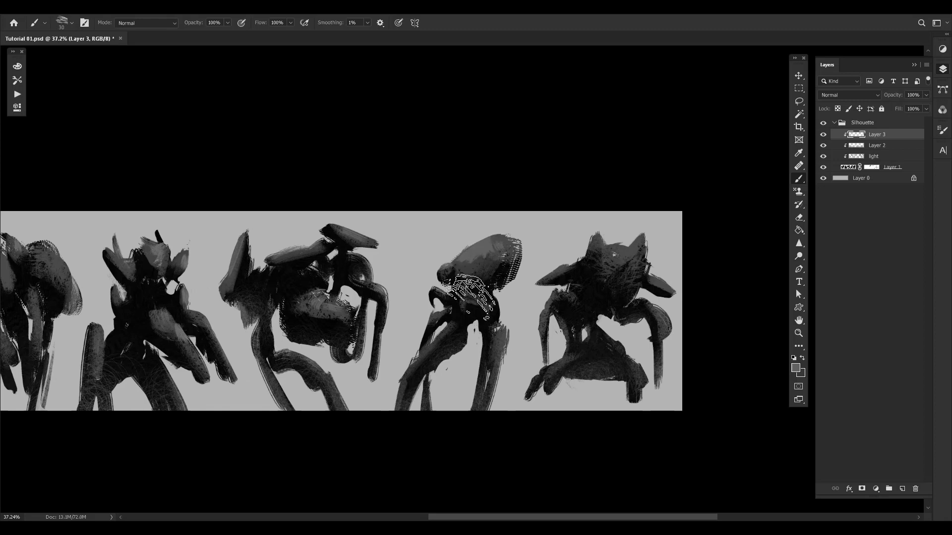
pyautogui.moveTo(471, 297)
pyautogui.mouseDown()
pyautogui.moveTo(481, 300)
pyautogui.moveTo(476, 267)
pyautogui.moveTo(494, 295)
pyautogui.moveTo(501, 261)
pyautogui.moveTo(496, 342)
pyautogui.mouseUp()
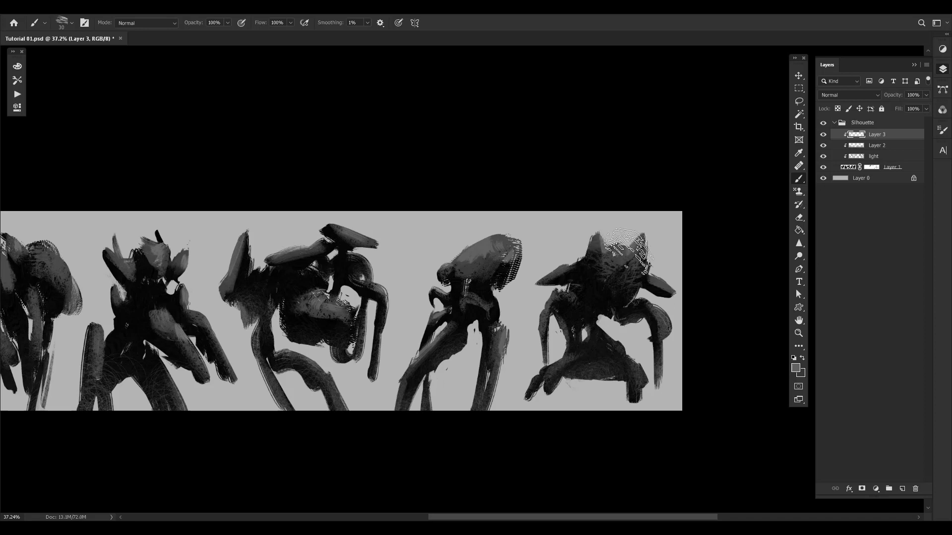
pyautogui.moveTo(631, 250)
pyautogui.mouseDown()
pyautogui.moveTo(604, 269)
pyautogui.moveTo(563, 275)
pyautogui.mouseUp()
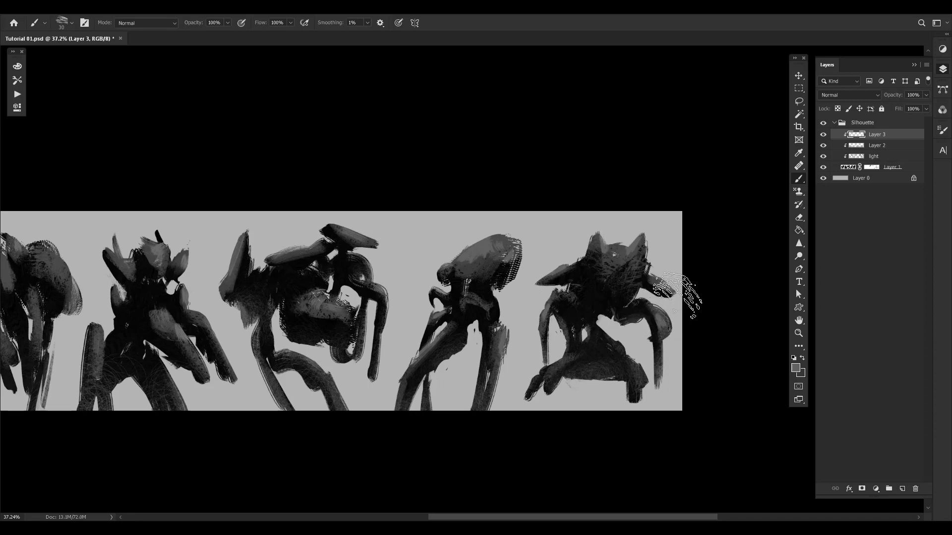
pyautogui.moveTo(407, 328)
pyautogui.mouseDown()
pyautogui.moveTo(527, 319)
pyautogui.moveTo(485, 340)
pyautogui.moveTo(478, 389)
pyautogui.moveTo(498, 363)
pyautogui.moveTo(489, 362)
pyautogui.mouseUp()
# - Add a new layer above Layer 3 and clip it to the creature silhouettes
pyautogui.hotkey('ctrl', ',')
pyautogui.hotkey('ctrl', ',')
pyautogui.hotkey('ctrl', ',')
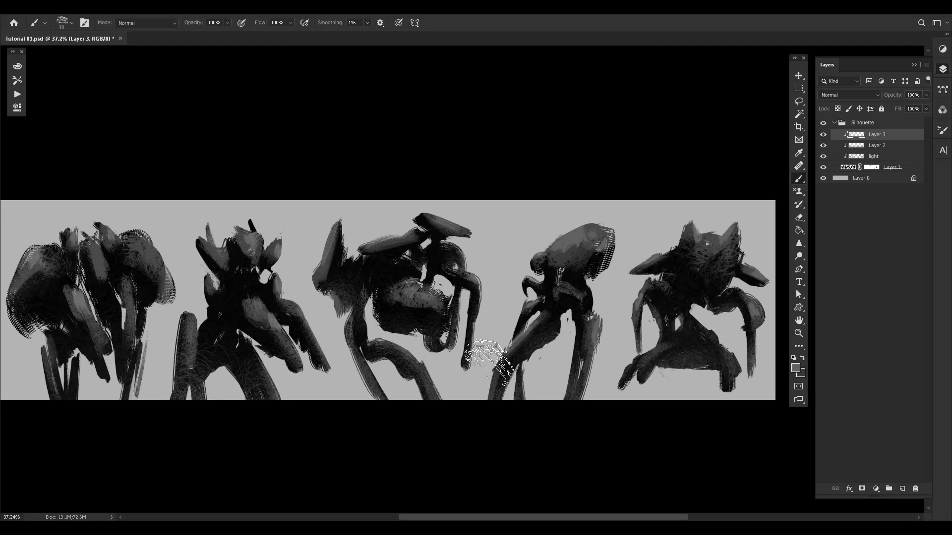
pyautogui.scroll(-1, 483, 356)
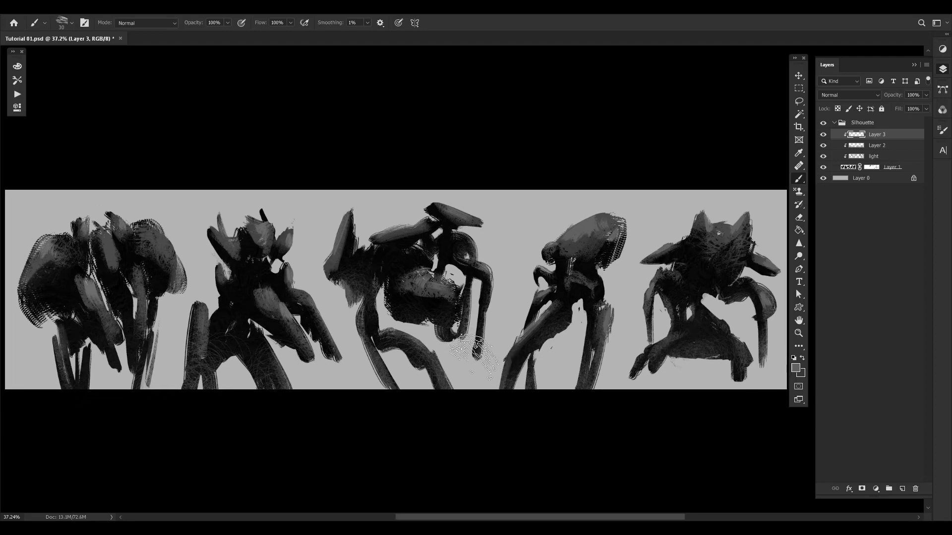
pyautogui.hscroll(-2, 501, 319)
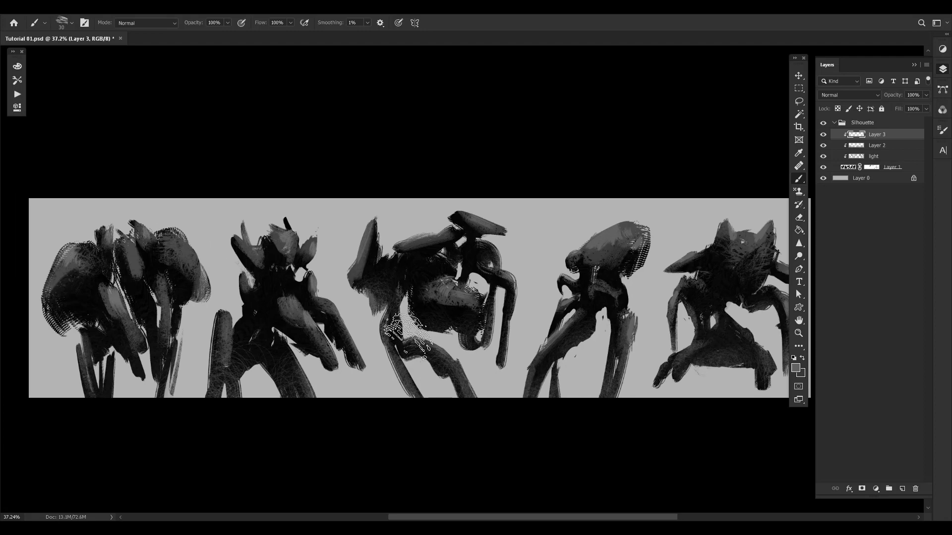
pyautogui.hotkey('ctrl', 'shift', 'alt', 'n')
pyautogui.hotkey('ctrl', 'alt', 'g')
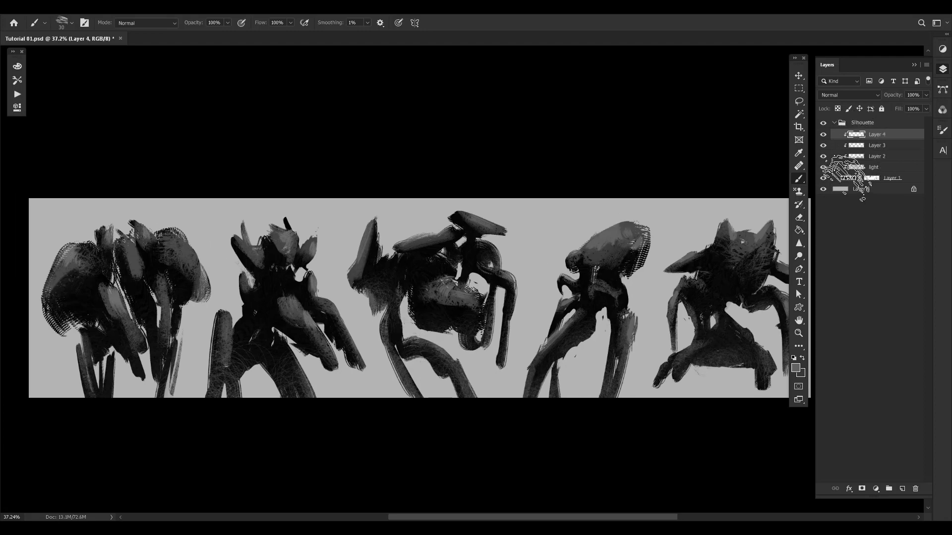
# - Switch to the Smudge tool, enlarge it to 100 px and enable Sample All Layers
pyautogui.moveTo(410, 266); pyautogui.dragTo(390, 287)
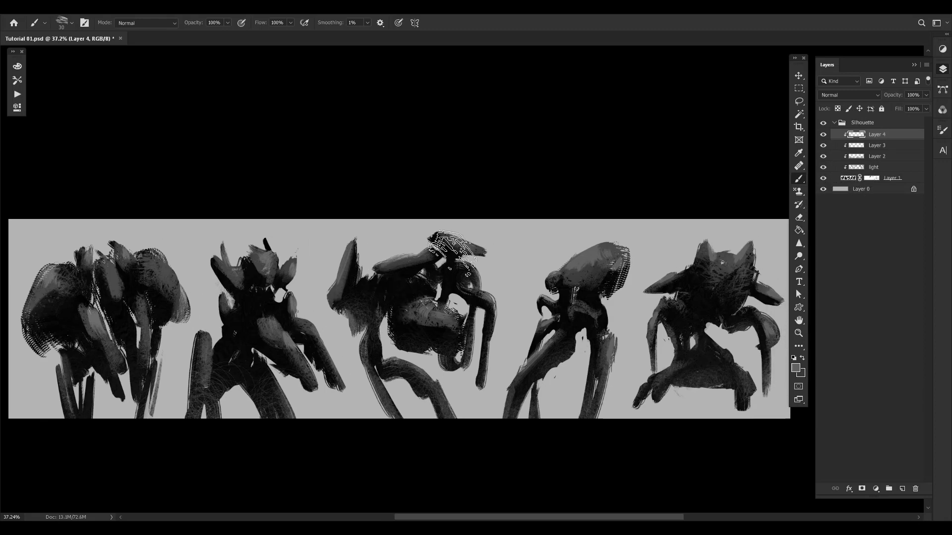
pyautogui.press('r')
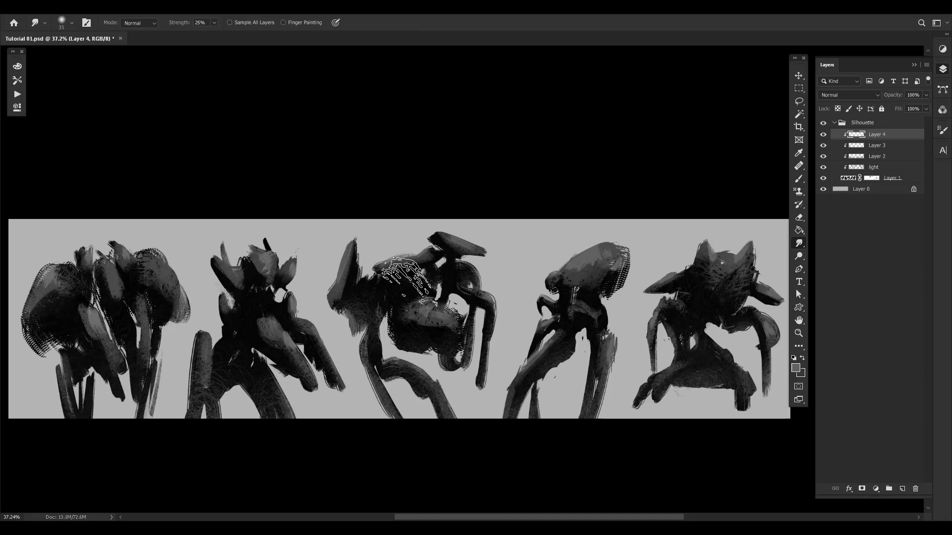
pyautogui.press(']')
pyautogui.press(']')
pyautogui.press(']')
pyautogui.press(']')
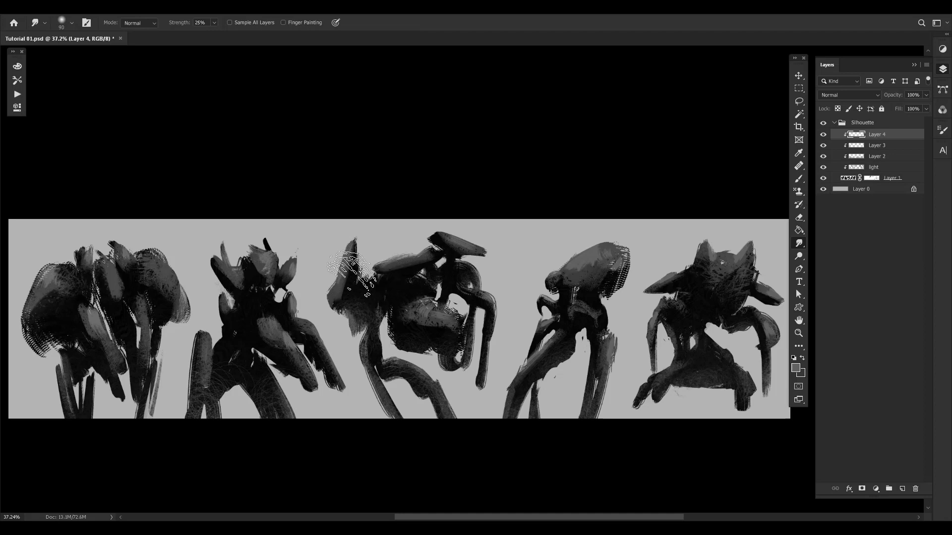
pyautogui.press(']')
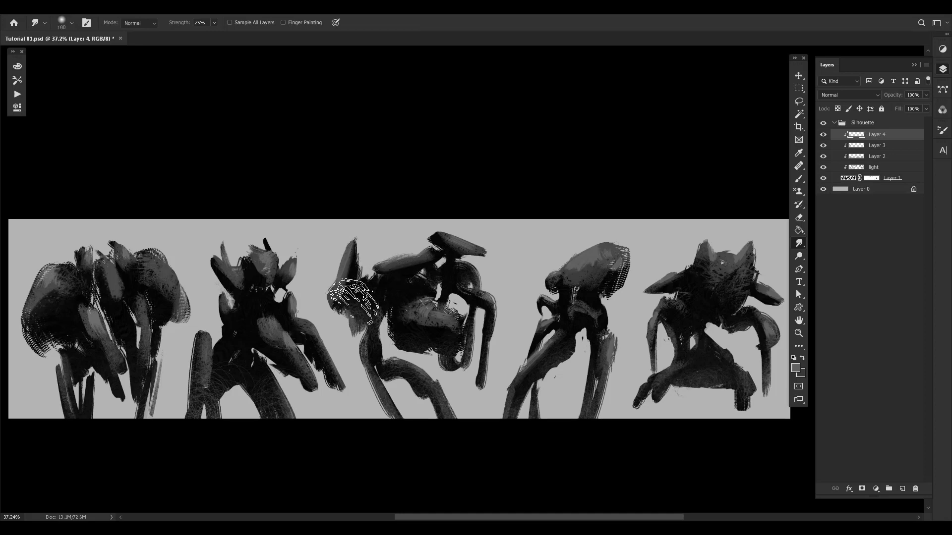
pyautogui.click(230, 23)
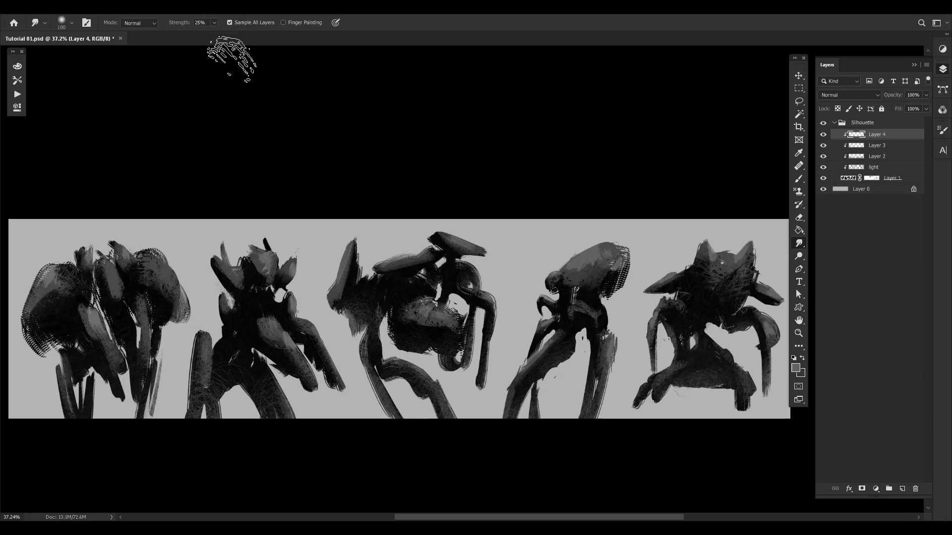
pyautogui.moveTo(198, 141); pyautogui.dragTo(236, 121)
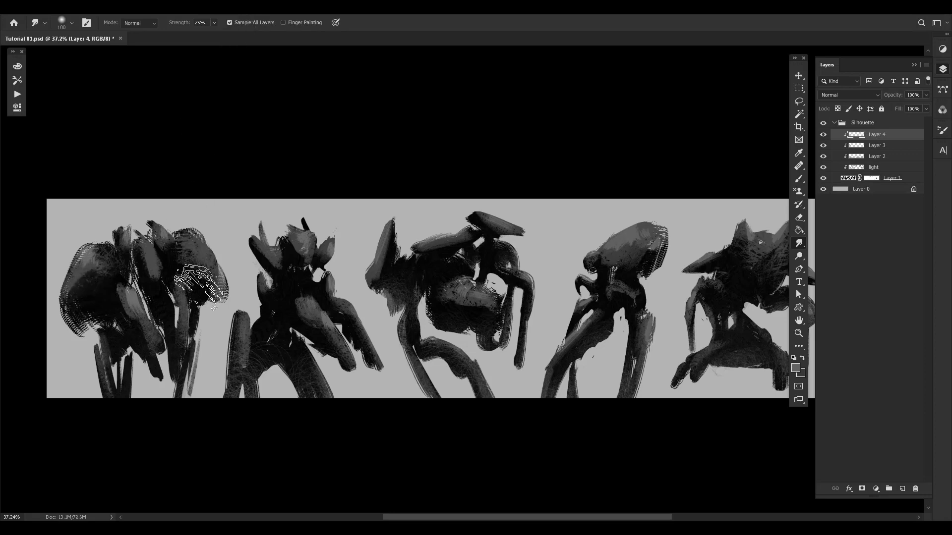
# - Switch to the Mixer Brush and enlarge it to 125 px
pyautogui.moveTo(199, 286); pyautogui.dragTo(179, 308)
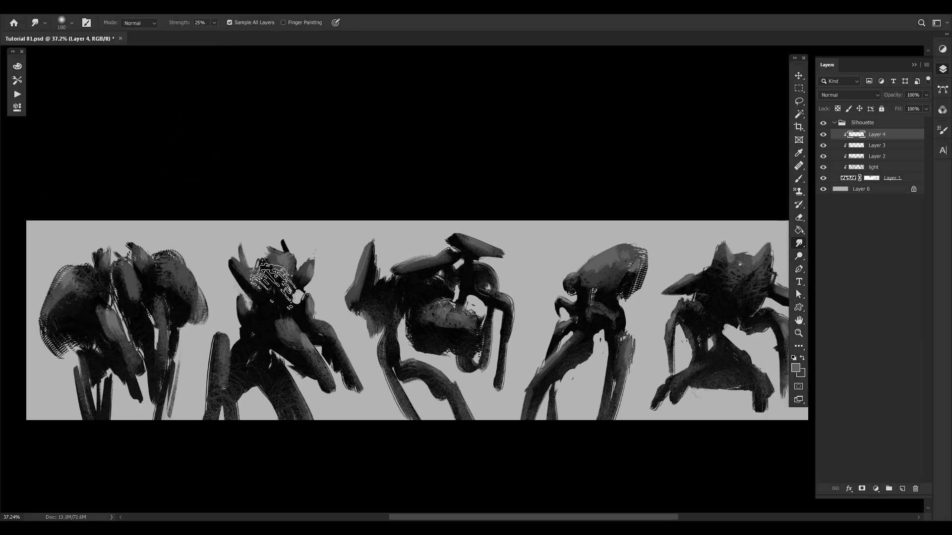
pyautogui.moveTo(255, 347); pyautogui.dragTo(285, 323)
pyautogui.press('b')
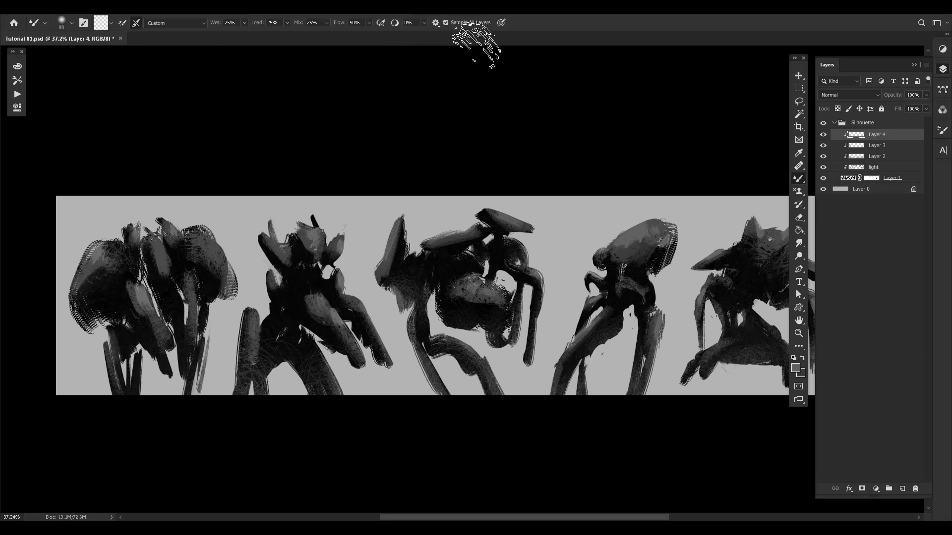
pyautogui.press(']')
pyautogui.press(']')
pyautogui.press(']')
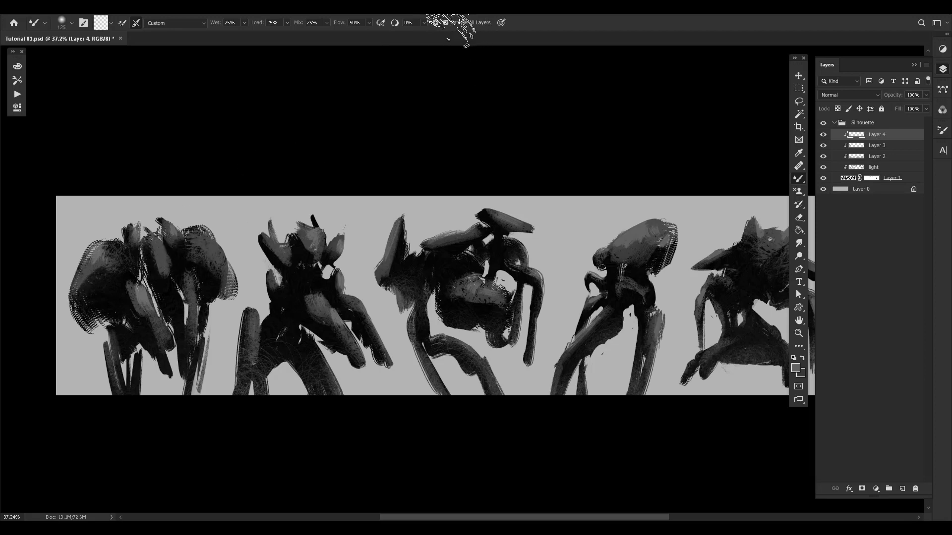
pyautogui.moveTo(595, 278); pyautogui.dragTo(564, 280)
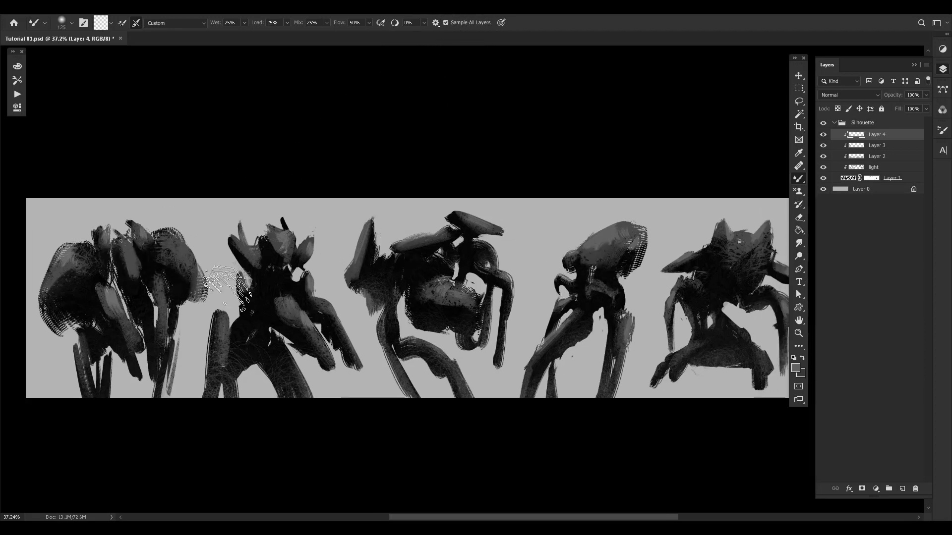
# - Blend the tones on the first creature's body with the Mixer Brush at 90 px
pyautogui.hscroll(-1, 164, 282)
pyautogui.hscroll(-2, 214, 308)
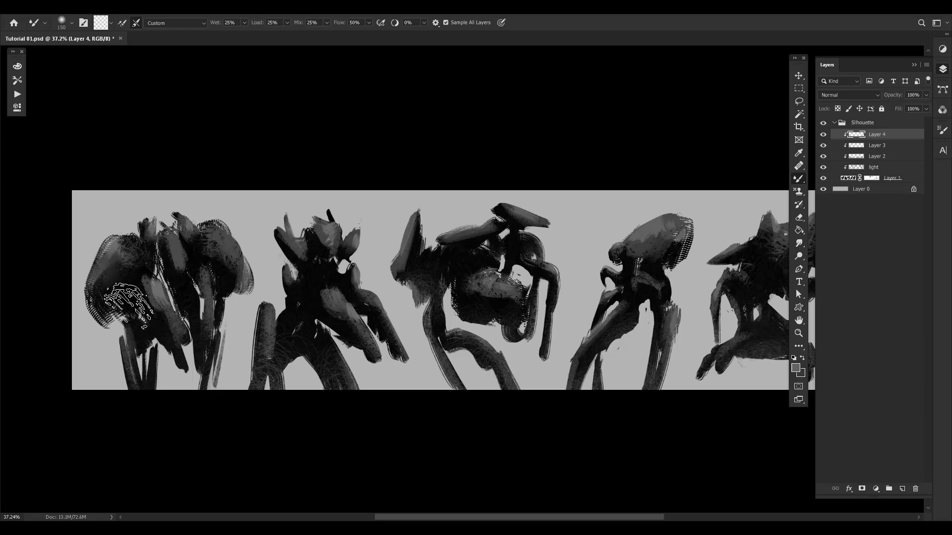
pyautogui.press('[')
pyautogui.press('[')
pyautogui.press('[')
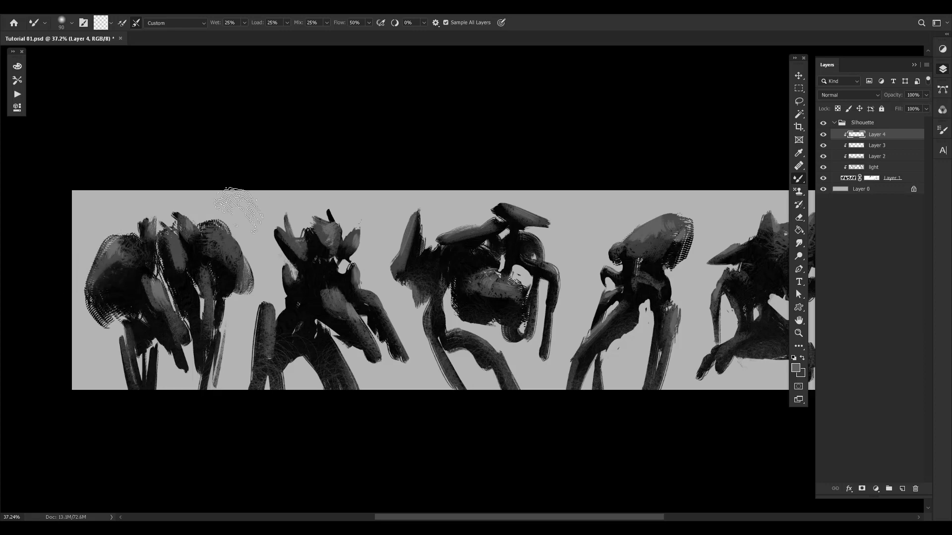
pyautogui.moveTo(226, 277); pyautogui.dragTo(235, 267)
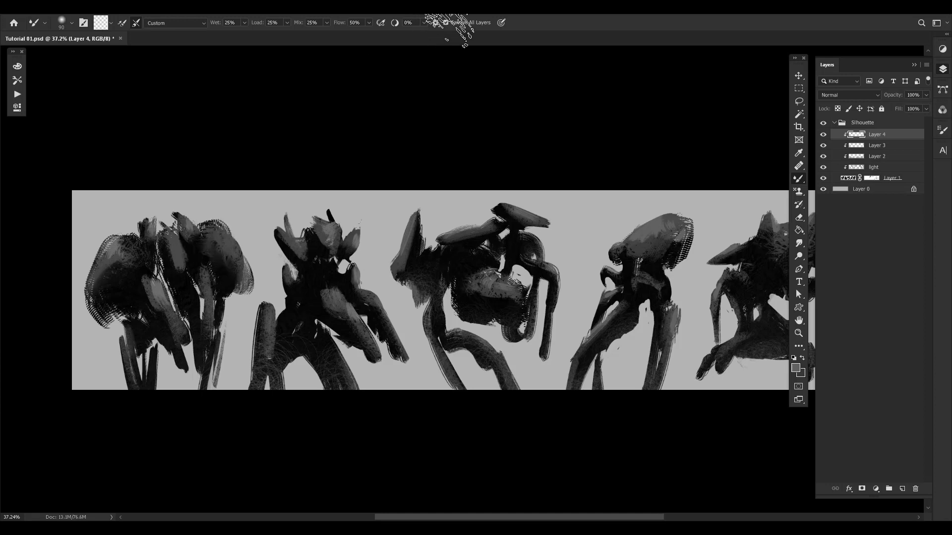
# - Blend the lower bodies of the first two creatures with a larger Mixer Brush, undoing the trial strokes on the second
pyautogui.moveTo(627, 289); pyautogui.dragTo(545, 296)
pyautogui.moveTo(382, 276); pyautogui.dragTo(418, 275)
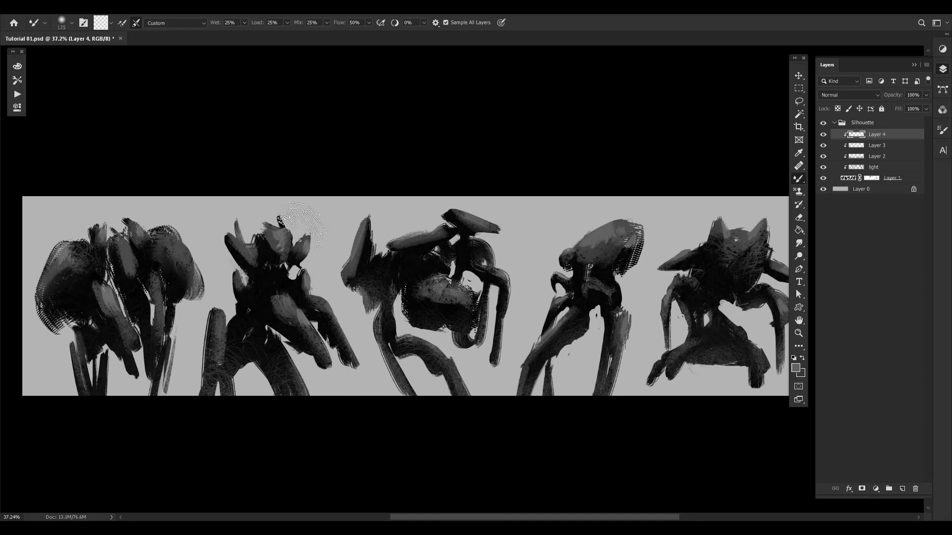
pyautogui.hotkey('ctrl', 'z')
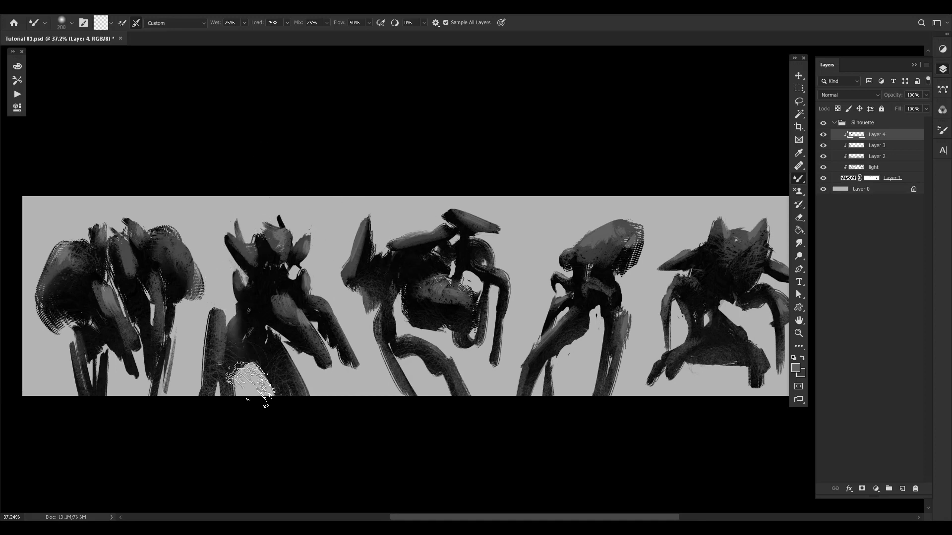
pyautogui.moveTo(249, 387); pyautogui.dragTo(223, 302)
pyautogui.hotkey('ctrl', 'z')
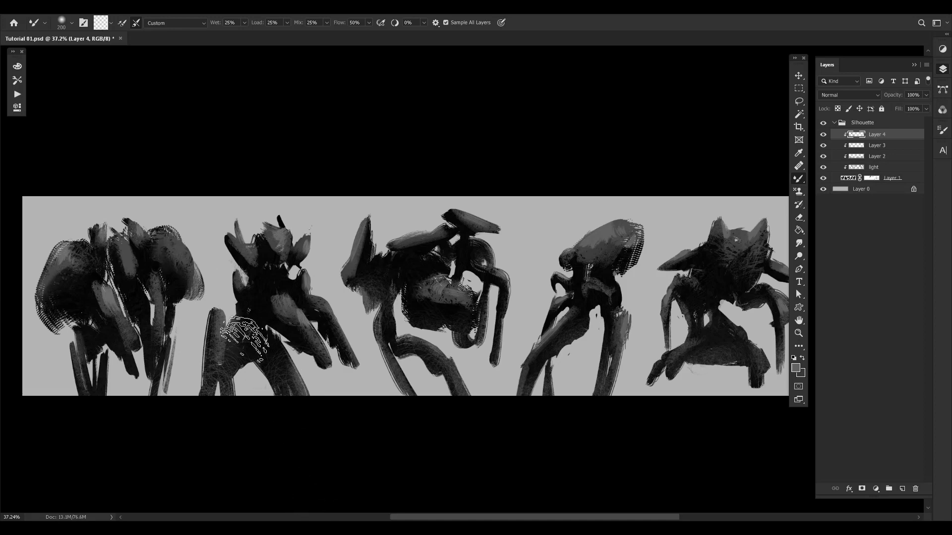
pyautogui.moveTo(129, 320)
pyautogui.mouseDown()
pyautogui.moveTo(111, 368)
pyautogui.moveTo(142, 339)
pyautogui.mouseUp()
pyautogui.moveTo(137, 384)
pyautogui.mouseDown()
pyautogui.moveTo(139, 292)
pyautogui.moveTo(148, 280)
pyautogui.mouseUp()
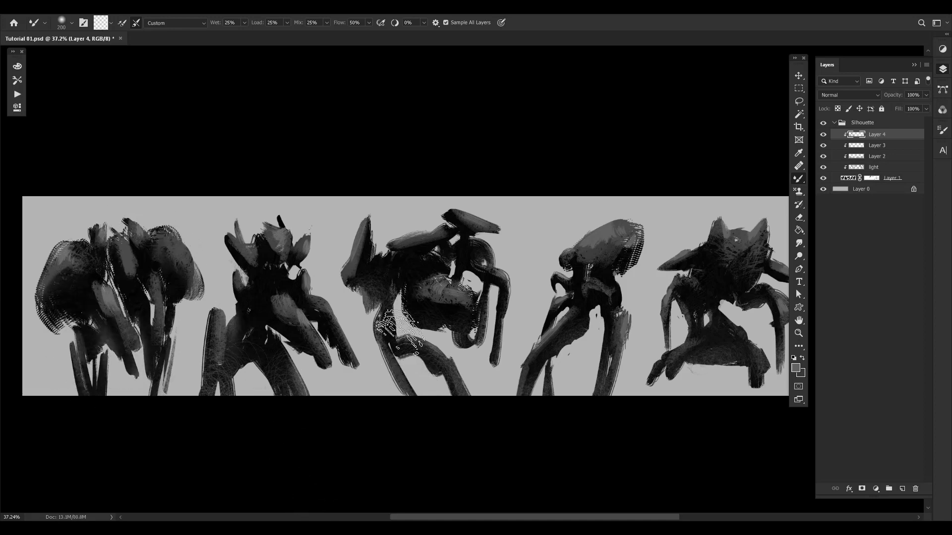
# - Blend the underside of the third creature's body, and the second creature's head and torso with the Mixer Brush at 100 px
pyautogui.moveTo(399, 331)
pyautogui.mouseDown()
pyautogui.moveTo(449, 328)
pyautogui.moveTo(441, 337)
pyautogui.moveTo(462, 310)
pyautogui.moveTo(470, 351)
pyautogui.mouseUp()
pyautogui.moveTo(465, 300)
pyautogui.mouseDown()
pyautogui.moveTo(473, 342)
pyautogui.moveTo(401, 309)
pyautogui.moveTo(407, 251)
pyautogui.moveTo(428, 305)
pyautogui.moveTo(399, 320)
pyautogui.moveTo(407, 325)
pyautogui.mouseUp()
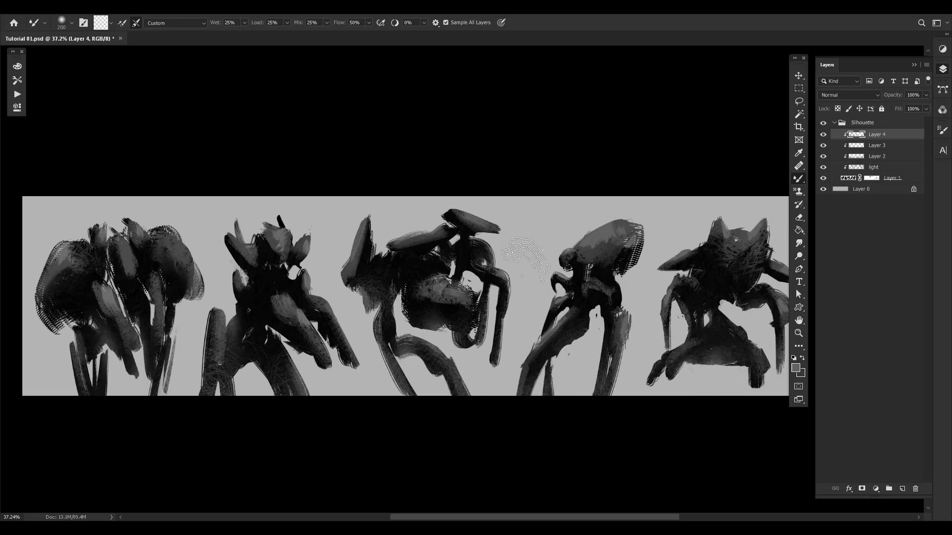
pyautogui.press('[')
pyautogui.press('[')
pyautogui.press('[')
pyautogui.press('[')
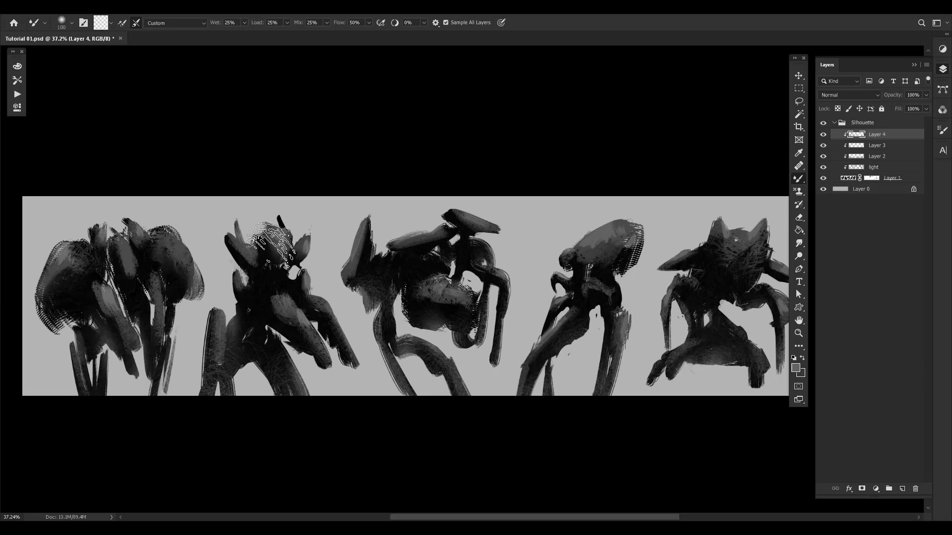
pyautogui.moveTo(285, 266)
pyautogui.mouseDown()
pyautogui.moveTo(269, 304)
pyautogui.moveTo(317, 320)
pyautogui.moveTo(310, 302)
pyautogui.moveTo(328, 323)
pyautogui.mouseUp()
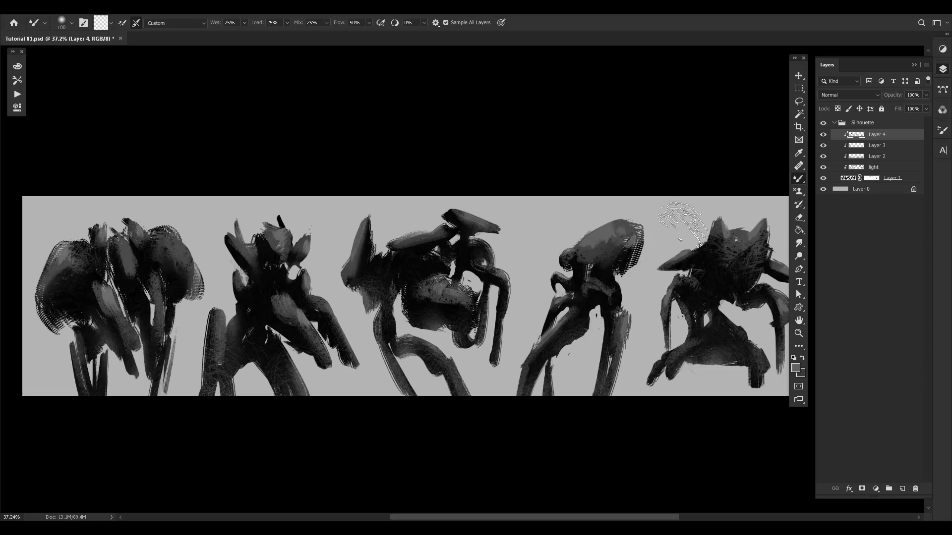
# - Blend the edge of the fourth creature's domed head and the fifth creature's limbs with a larger Mixer Brush
pyautogui.moveTo(635, 191); pyautogui.dragTo(580, 193)
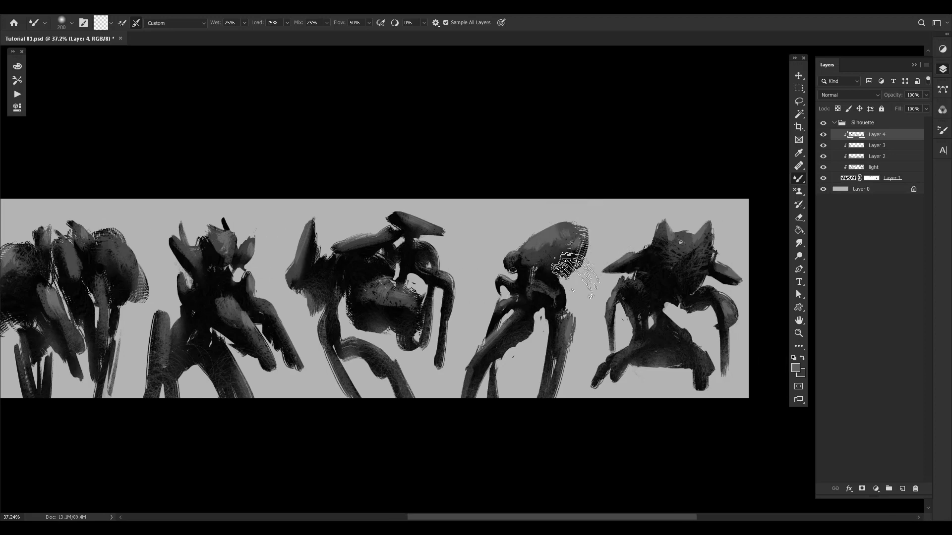
pyautogui.moveTo(637, 317); pyautogui.dragTo(625, 312)
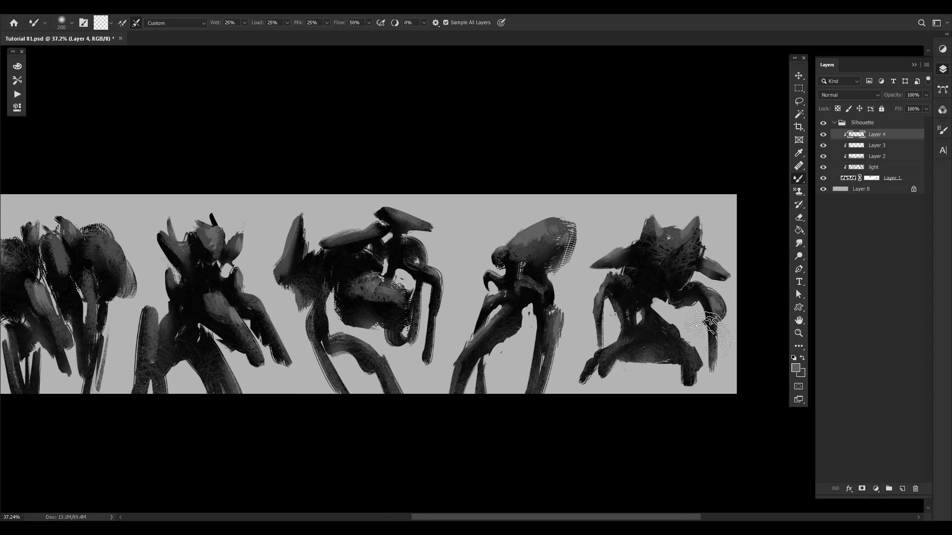
pyautogui.moveTo(708, 271); pyautogui.dragTo(803, 260)
# - Examine the blended shading and texture across all five creatures
pyautogui.moveTo(403, 295); pyautogui.dragTo(408, 305)
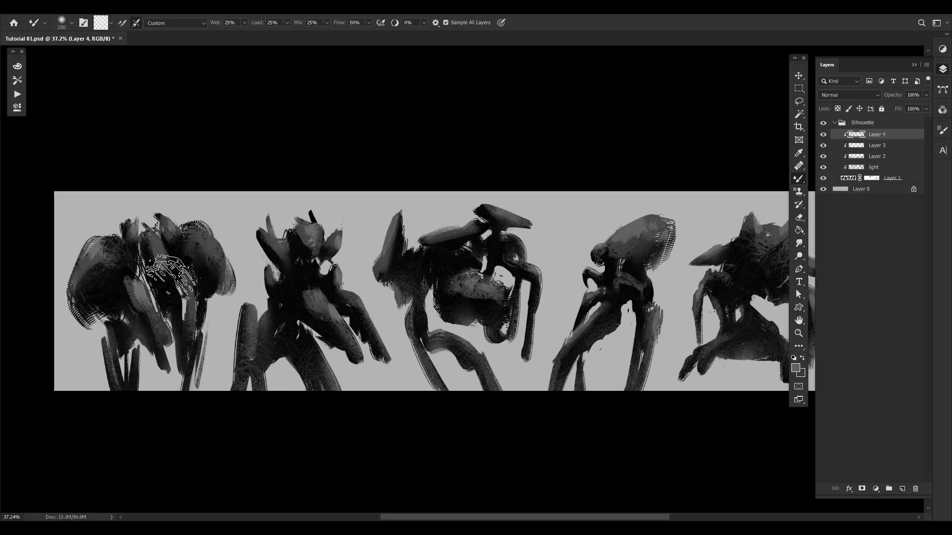
pyautogui.moveTo(504, 300); pyautogui.dragTo(547, 315)
pyautogui.hscroll(8, 535, 352)
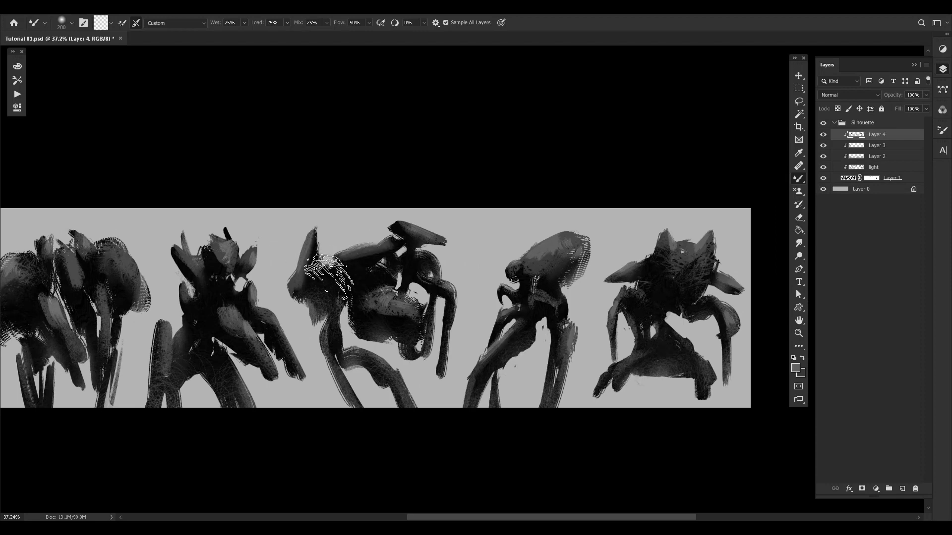
pyautogui.hscroll(-2, 332, 273)
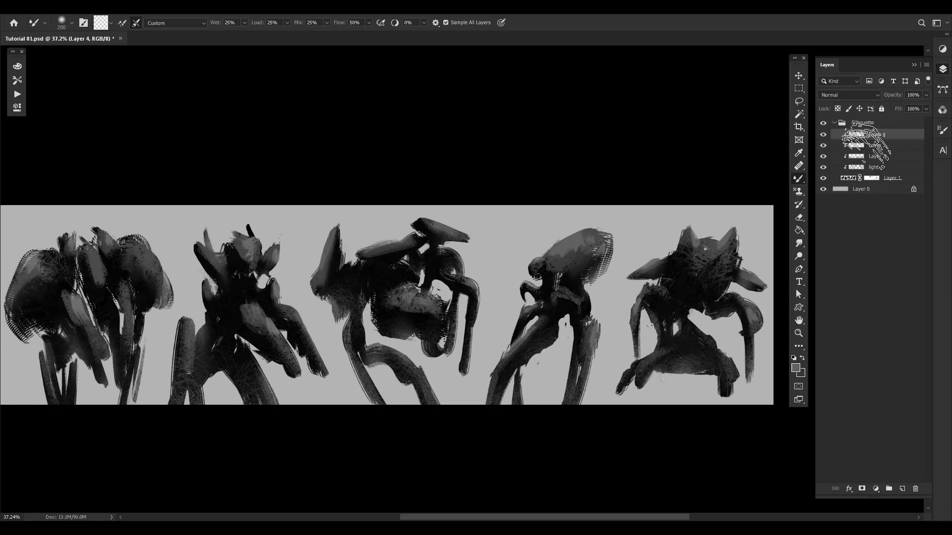
pyautogui.hscroll(-1, 317, 334)
pyautogui.hscroll(-2, 318, 335)
pyautogui.scroll(1, 318, 335)
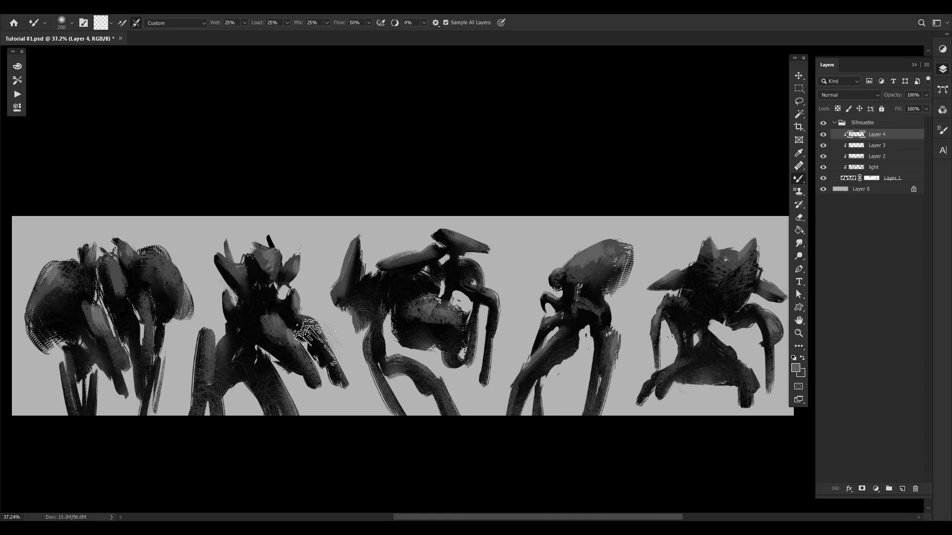
pyautogui.moveTo(604, 347); pyautogui.dragTo(587, 356)
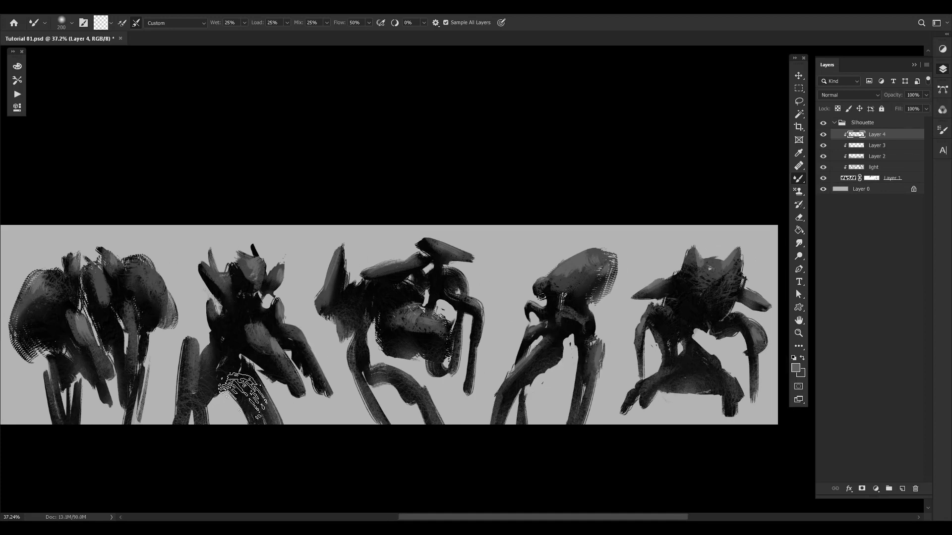
pyautogui.moveTo(199, 386); pyautogui.dragTo(241, 365)
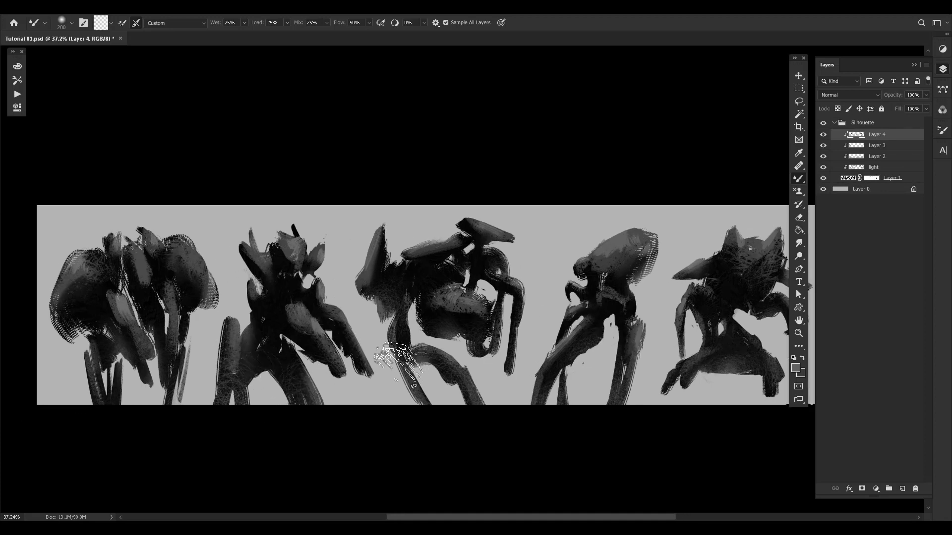
# - Inspect the blended tones on the third creature's body and on the legs and arms of the fourth and fifth creatures
pyautogui.hscroll(3, 426, 334)
pyautogui.scroll(1, 425, 335)
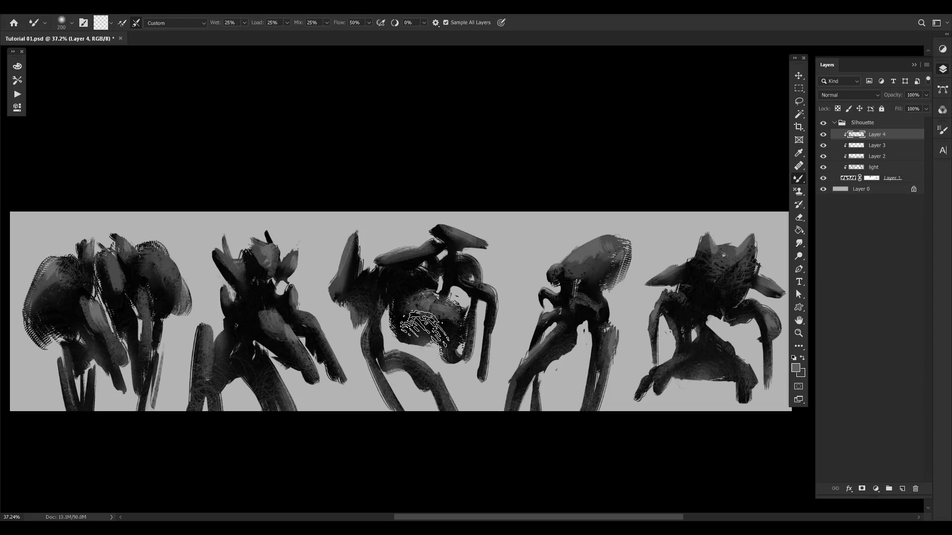
pyautogui.moveTo(427, 297); pyautogui.dragTo(404, 294)
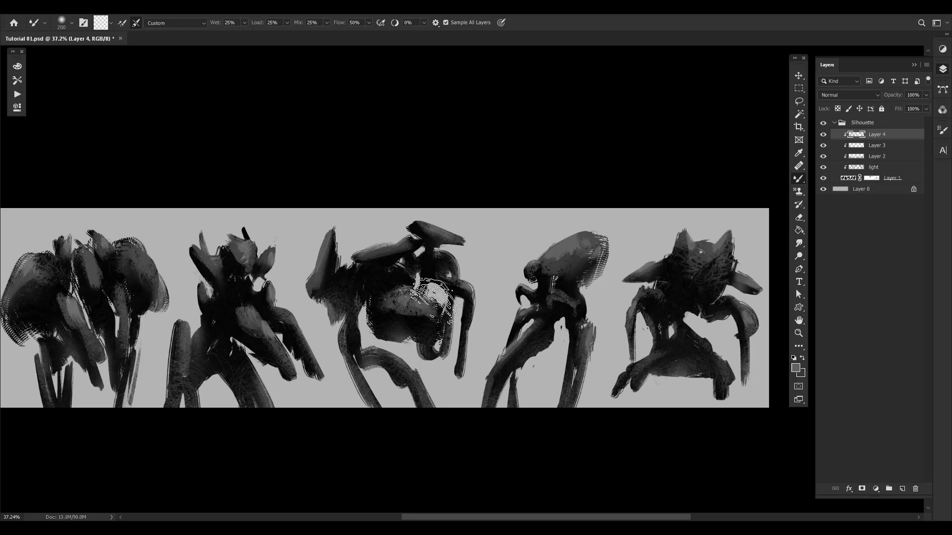
pyautogui.press('z')
pyautogui.moveTo(436, 317)
pyautogui.mouseDown()
pyautogui.moveTo(415, 329)
pyautogui.moveTo(446, 309)
pyautogui.moveTo(409, 333)
pyautogui.moveTo(450, 329)
pyautogui.mouseUp()
pyautogui.press('z')
pyautogui.moveTo(511, 332)
pyautogui.mouseDown()
pyautogui.moveTo(544, 319)
pyautogui.moveTo(533, 301)
pyautogui.mouseUp()
pyautogui.press('z')
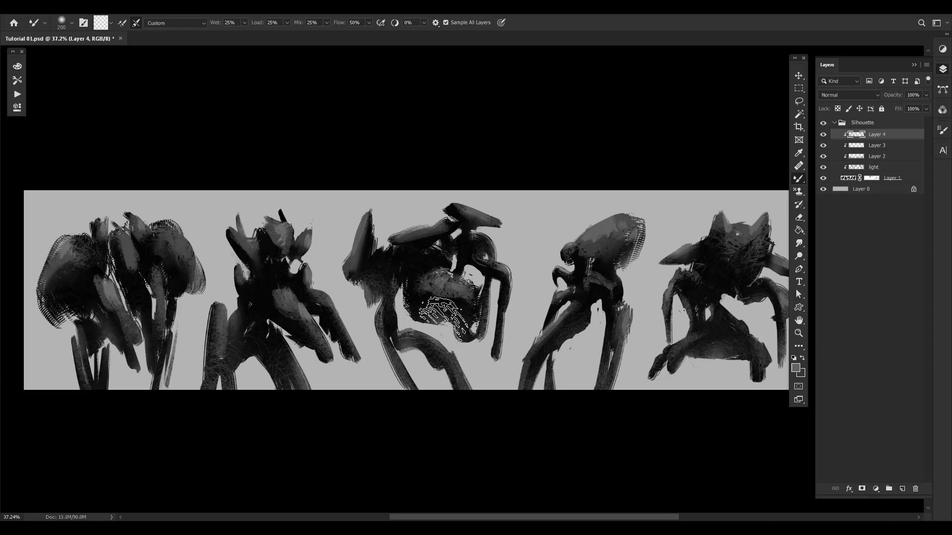
pyautogui.hscroll(2, 615, 310)
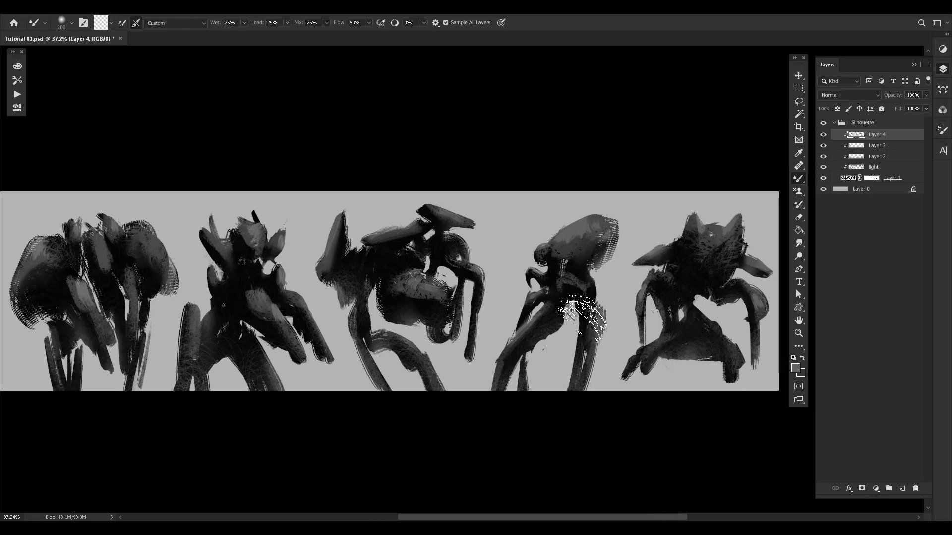
pyautogui.moveTo(589, 276)
pyautogui.mouseDown()
pyautogui.moveTo(573, 281)
pyautogui.moveTo(604, 279)
pyautogui.moveTo(601, 303)
pyautogui.mouseUp()
pyautogui.moveTo(713, 323); pyautogui.dragTo(690, 299)
pyautogui.scroll(1, 691, 297)
pyautogui.hscroll(1, 692, 297)
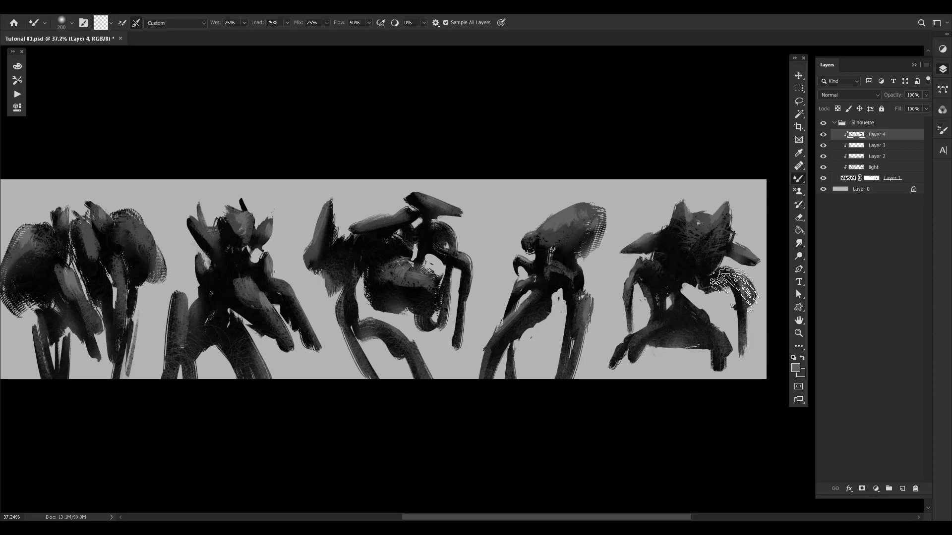
pyautogui.moveTo(733, 287); pyautogui.dragTo(746, 355)
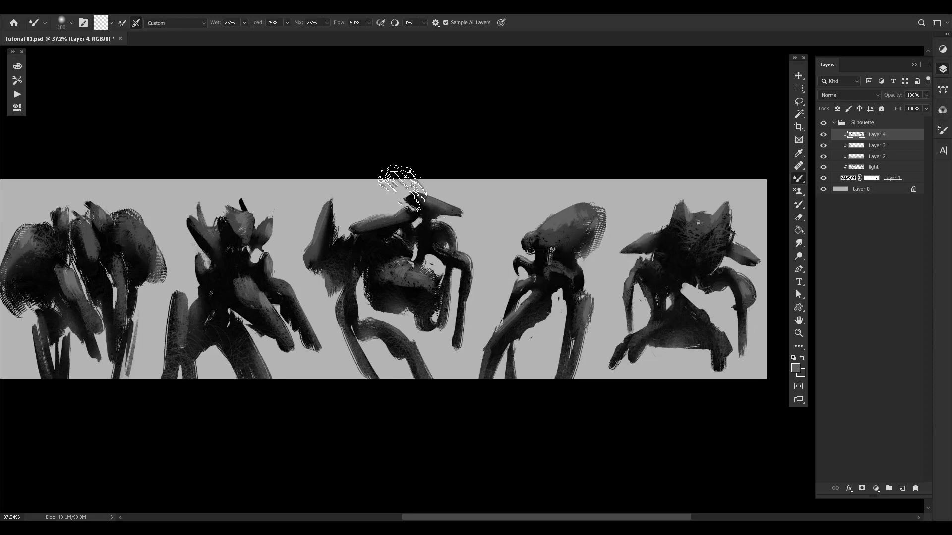
# - Save the document with the blended creatures
pyautogui.moveTo(327, 269); pyautogui.dragTo(427, 297)
pyautogui.hotkey('ctrl', 's')
pyautogui.scroll(-2, 632, 273)
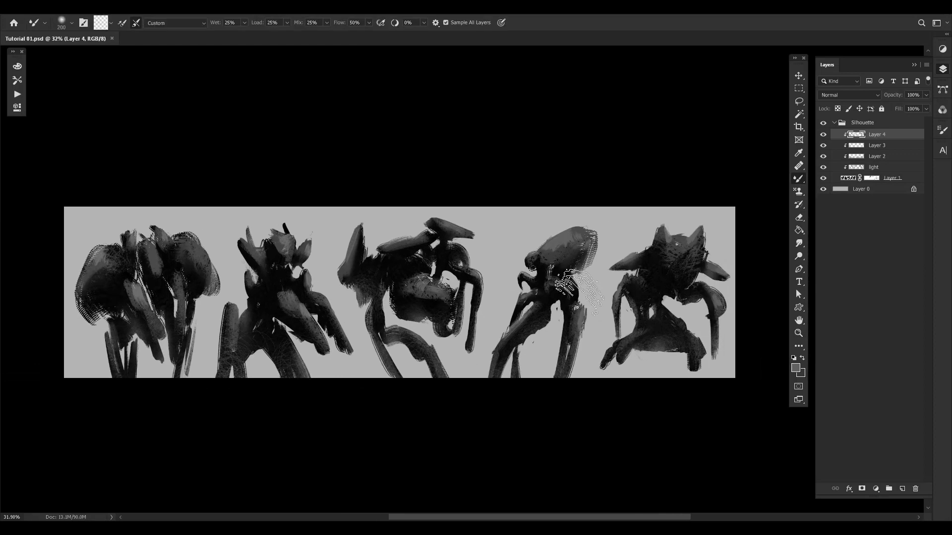
# - Toggle the visibility of Layer 4 to compare all five creatures with and without the Mixer Brush blending
pyautogui.hotkey('ctrl', ',')
pyautogui.hotkey('ctrl', ',')
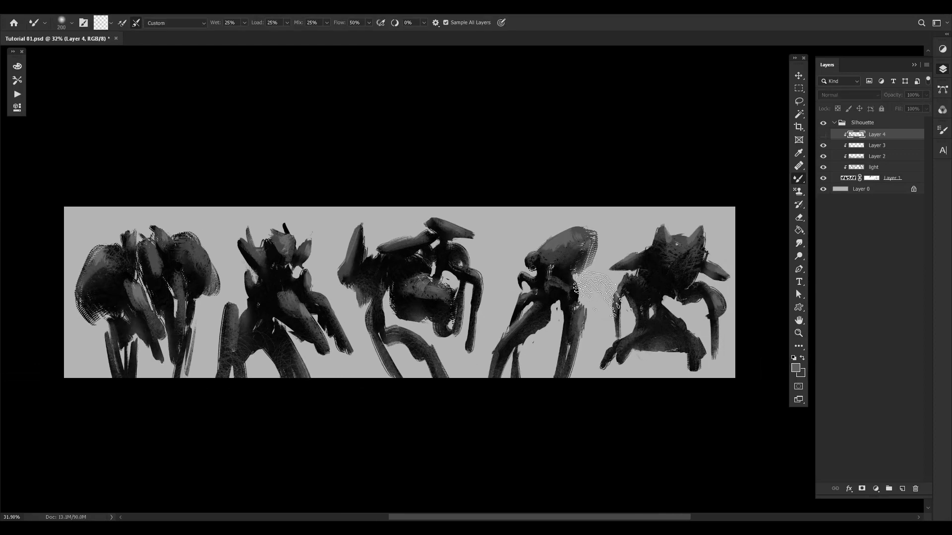
pyautogui.hotkey('ctrl', ',')
pyautogui.hotkey('ctrl', ',')
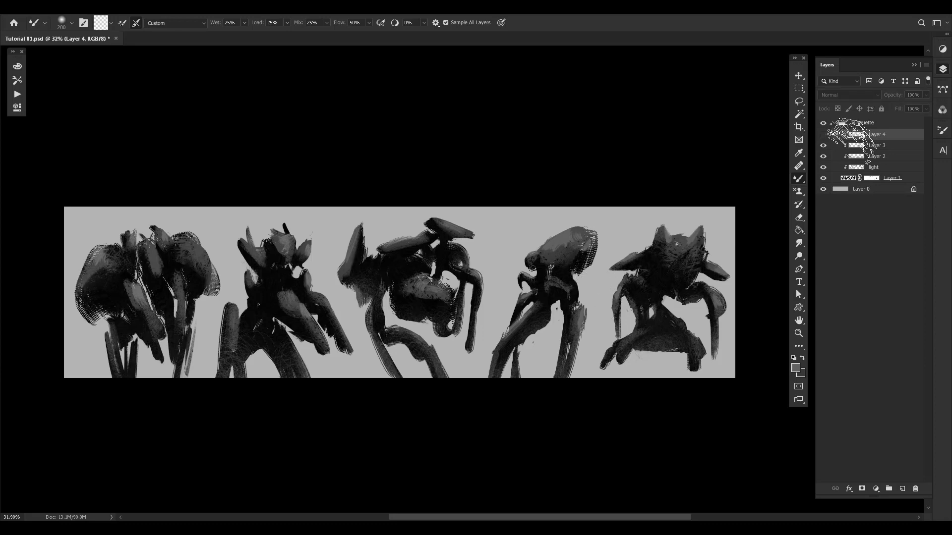
# - Compare the second to fifth creatures up close by repeatedly hiding and showing Layer 4
pyautogui.moveTo(639, 230); pyautogui.dragTo(652, 218)
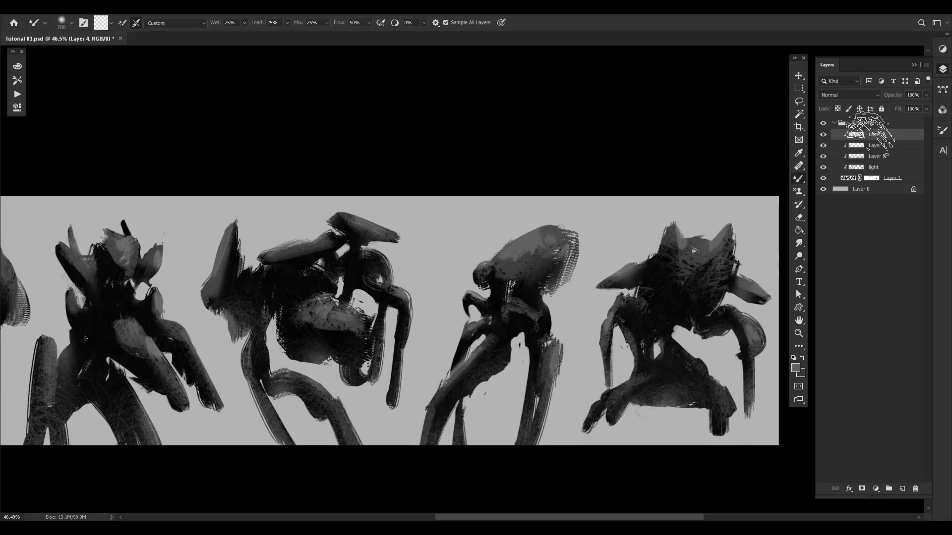
pyautogui.hotkey('ctrl', ',')
pyautogui.hotkey('ctrl', ',')
pyautogui.hotkey('ctrl', ',')
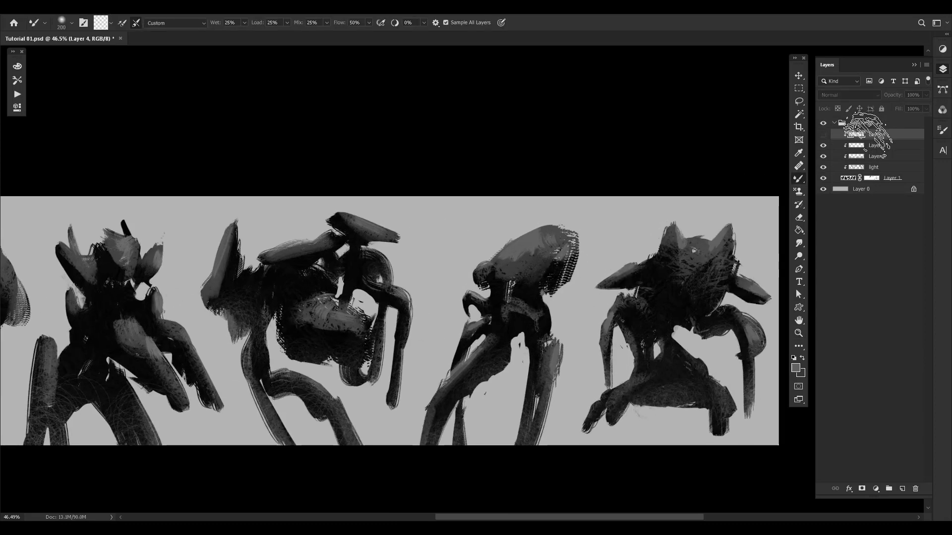
pyautogui.hotkey('ctrl', ',')
pyautogui.hotkey('ctrl', ',')
pyautogui.hotkey('ctrl', ',')
pyautogui.hotkey('ctrl', ',')
pyautogui.hotkey('ctrl', ',')
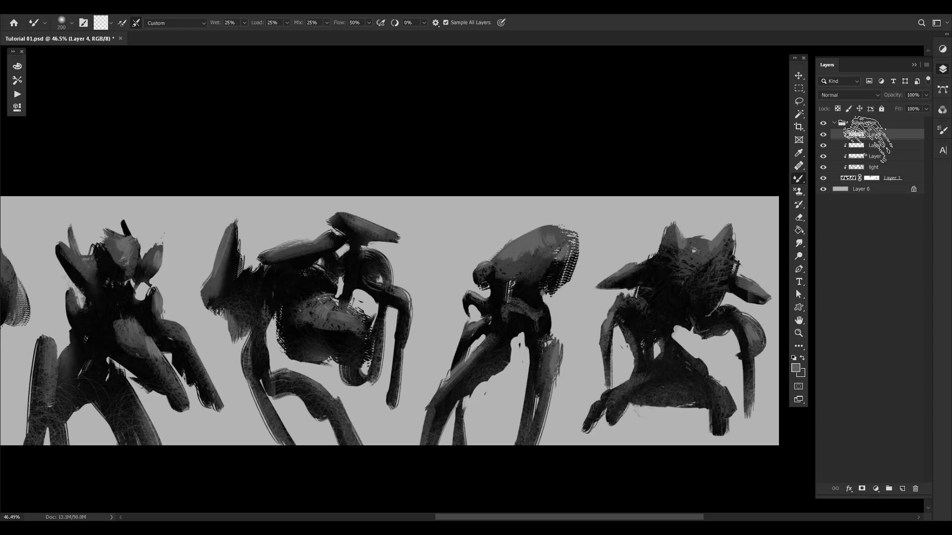
pyautogui.hotkey('ctrl', ',')
pyautogui.hotkey('ctrl', ',')
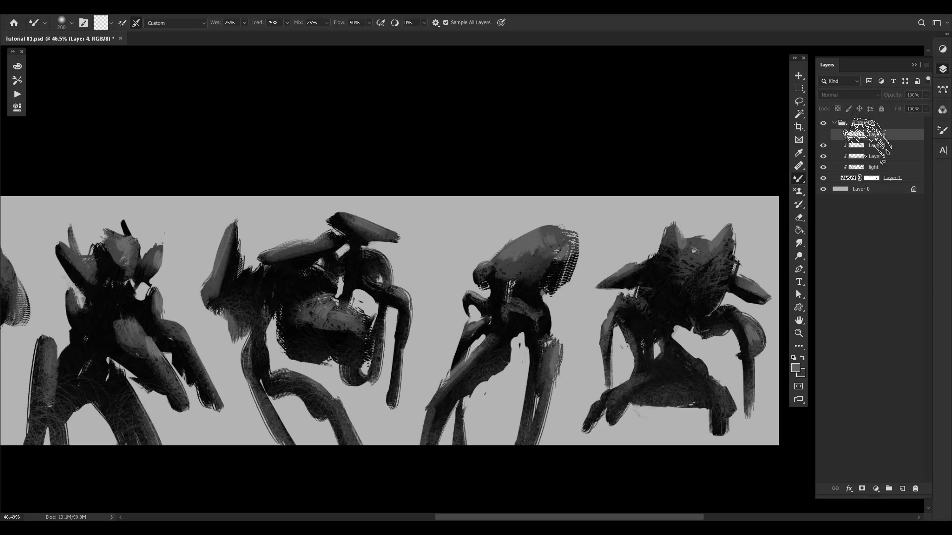
# - Check the middle creatures with Layer 4 hidden and shown, leave the layer visible and save the document
pyautogui.moveTo(374, 161); pyautogui.dragTo(444, 129)
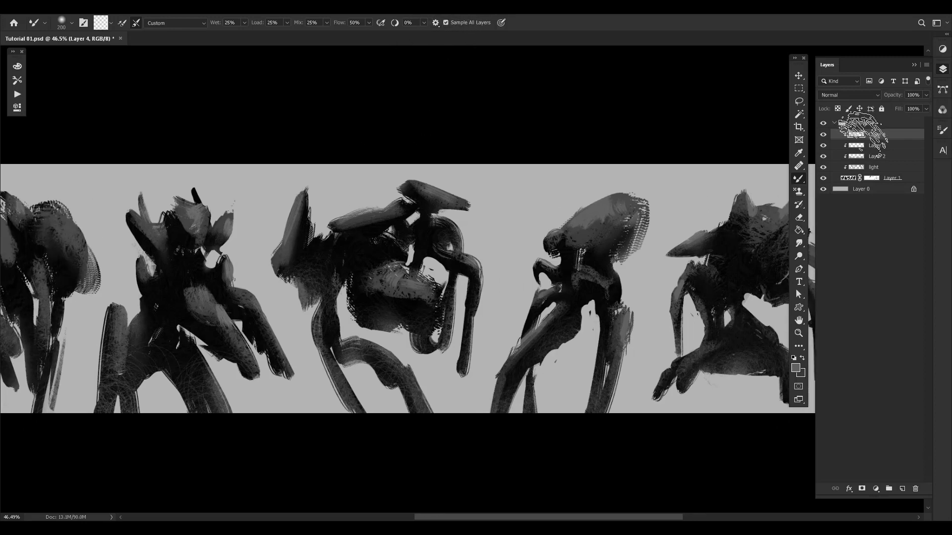
pyautogui.hotkey('ctrl', ',')
pyautogui.hotkey('ctrl', ',')
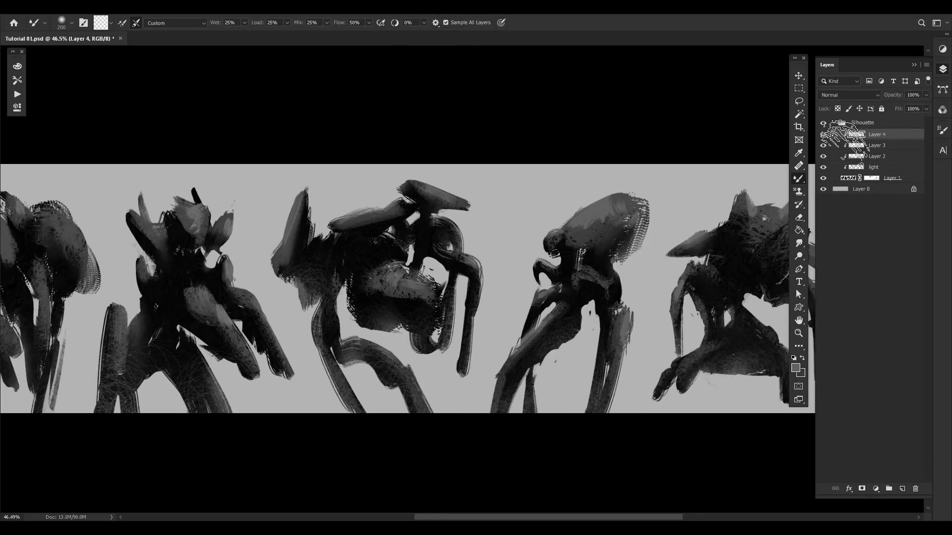
pyautogui.hotkey('ctrl', 's')
pyautogui.moveTo(361, 250); pyautogui.dragTo(391, 278)
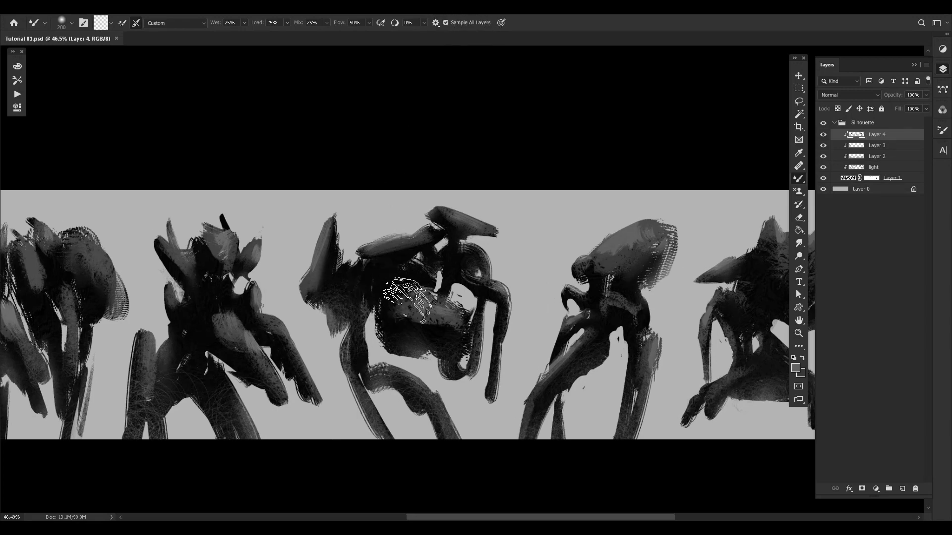
# - Compare the blending around the third creature by toggling Layer 4, keep the layer visible and save the file again
pyautogui.hscroll(-1, 404, 292)
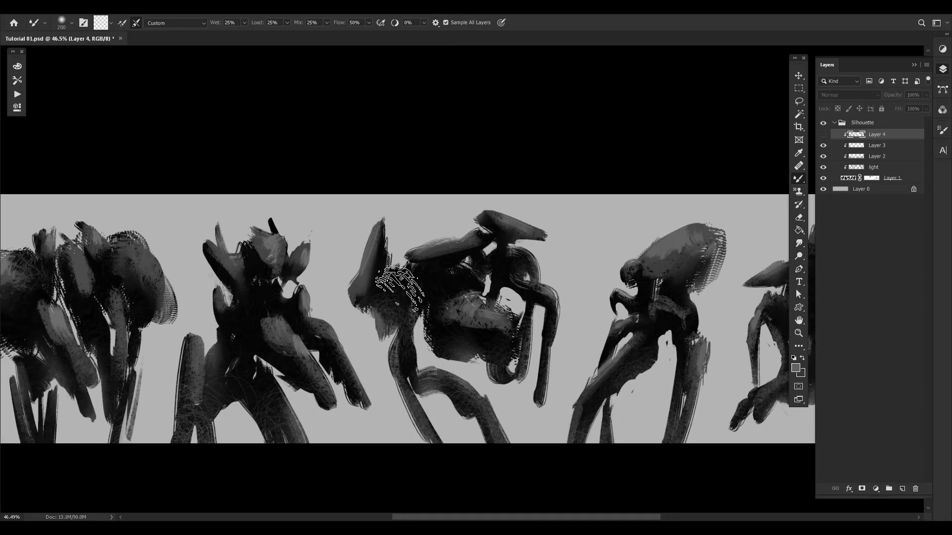
pyautogui.scroll(-2, 404, 285)
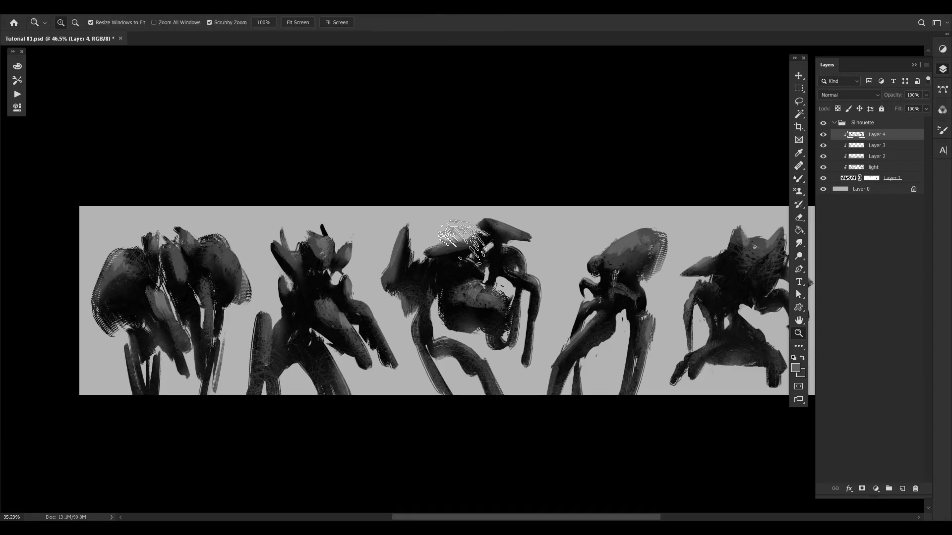
pyautogui.moveTo(412, 260); pyautogui.dragTo(372, 260)
pyautogui.moveTo(374, 315); pyautogui.dragTo(436, 285)
pyautogui.scroll(2, 446, 287)
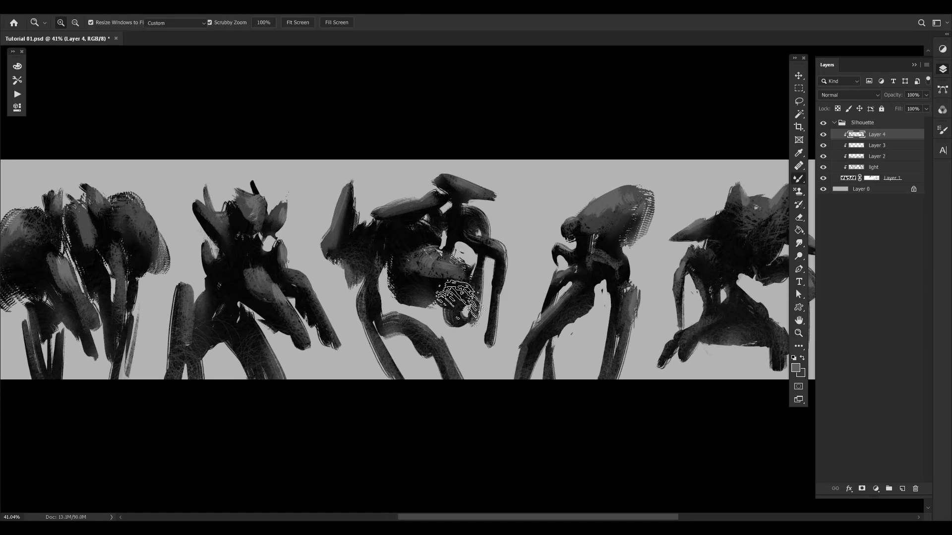
pyautogui.hotkey('ctrl', ',')
pyautogui.hotkey('ctrl', ',')
pyautogui.hotkey('ctrl', ',')
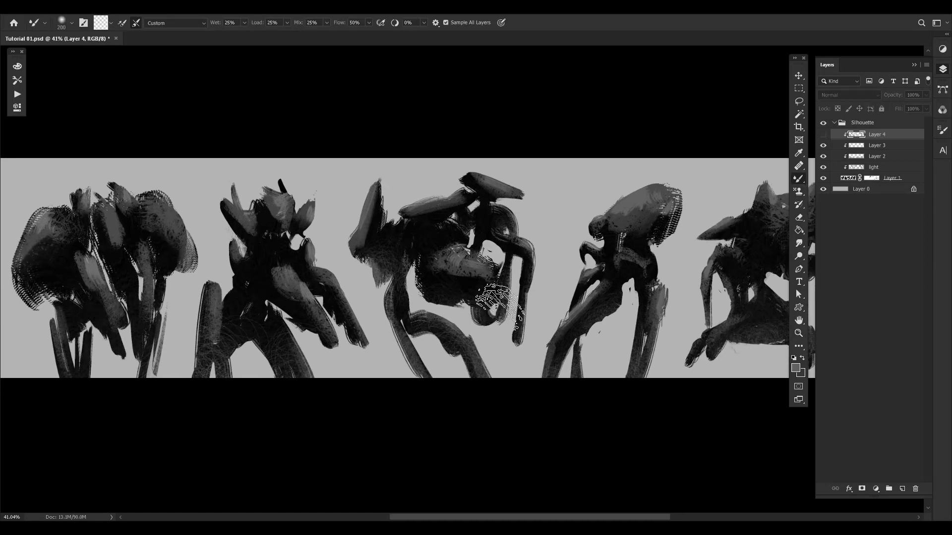
pyautogui.hotkey('ctrl', 's')
pyautogui.scroll(-2, 538, 287)
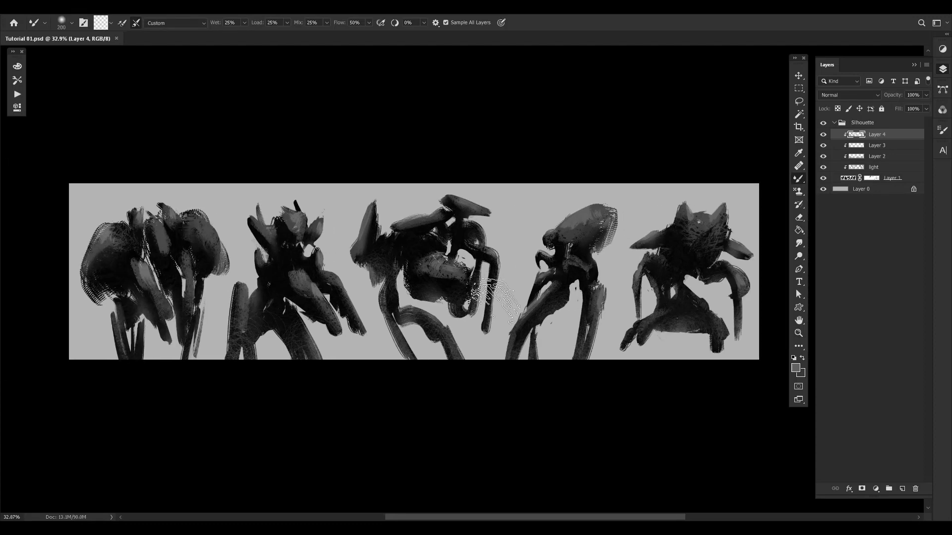